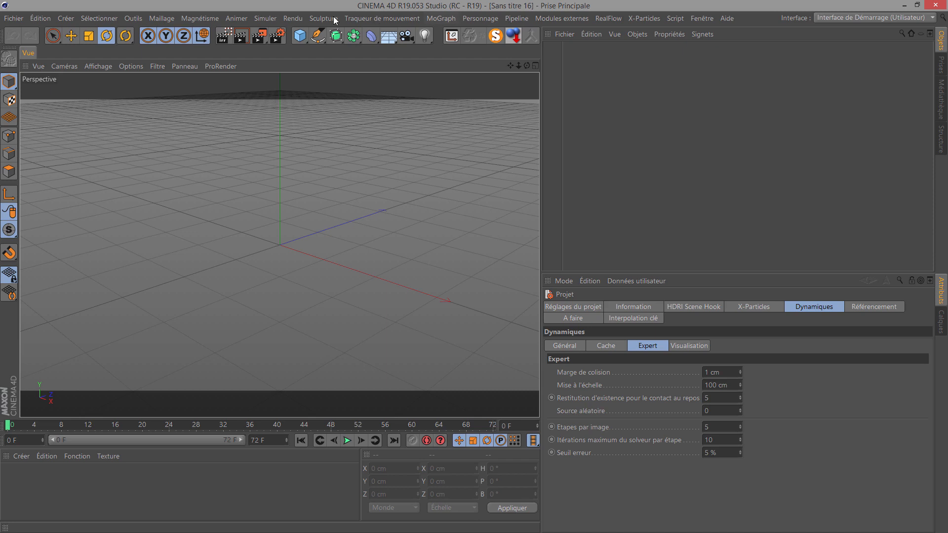
# Add a MoText object with centred alignment and the text TUTO
pyautogui.click(443, 18)
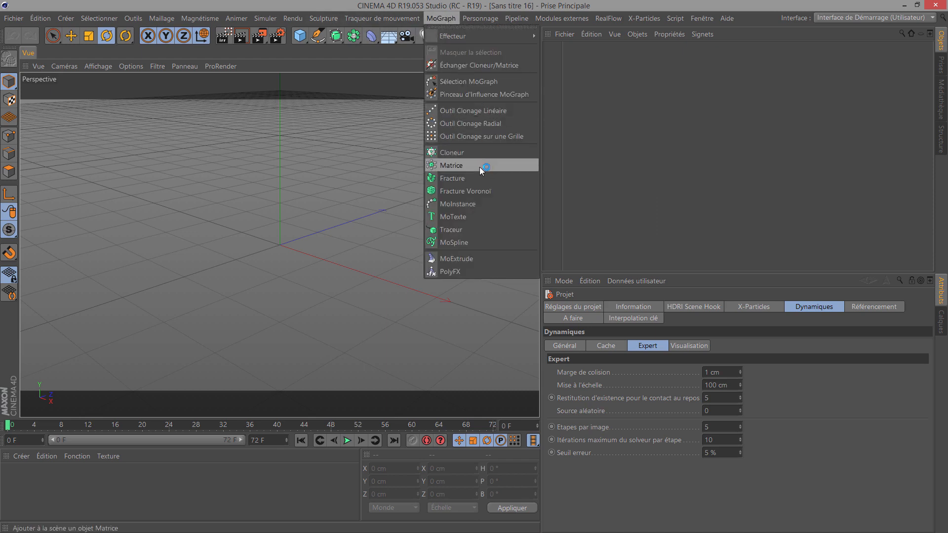
pyautogui.click(475, 217)
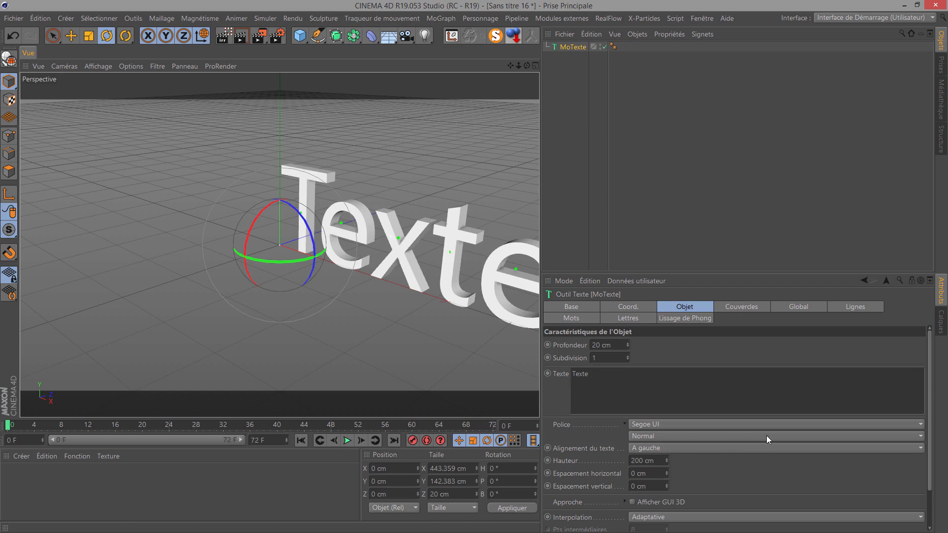
pyautogui.click(763, 448)
pyautogui.click(698, 468)
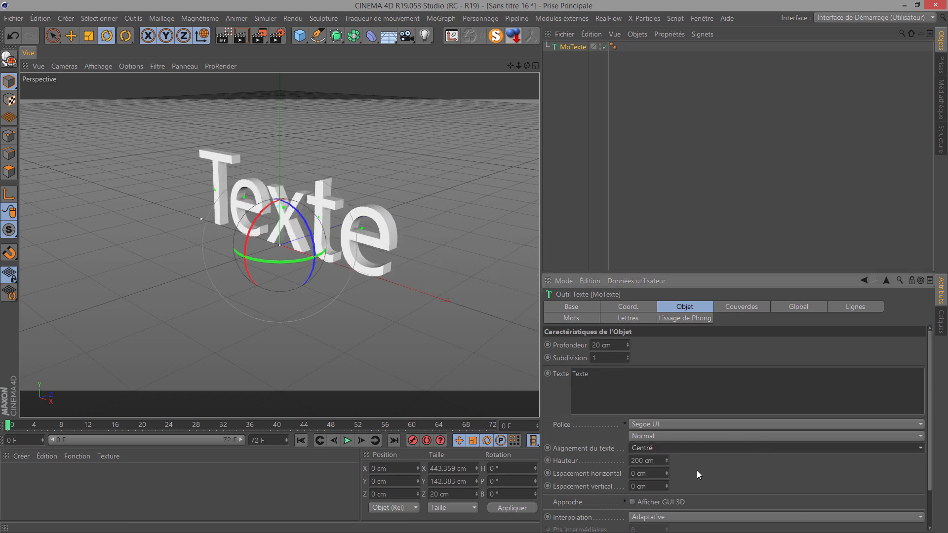
pyautogui.click(625, 392)
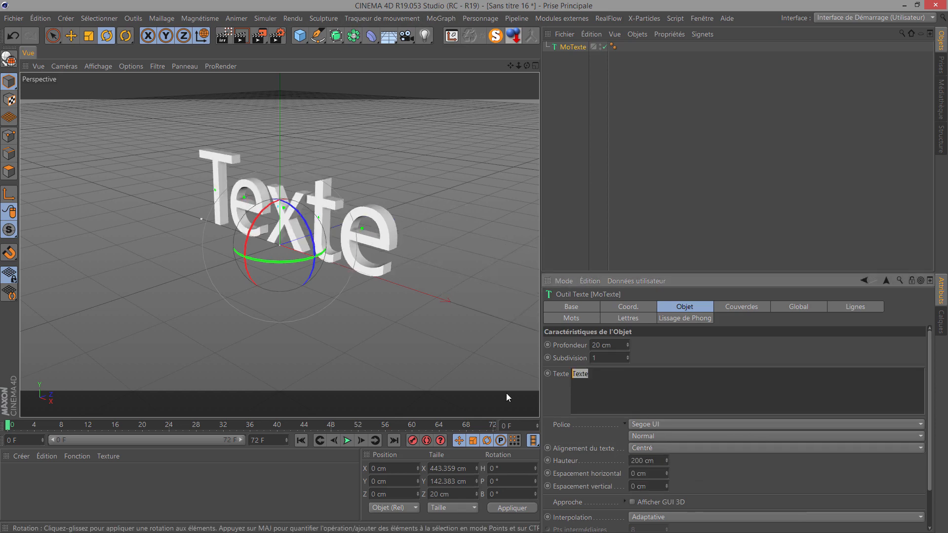
pyautogui.write('TUTO')
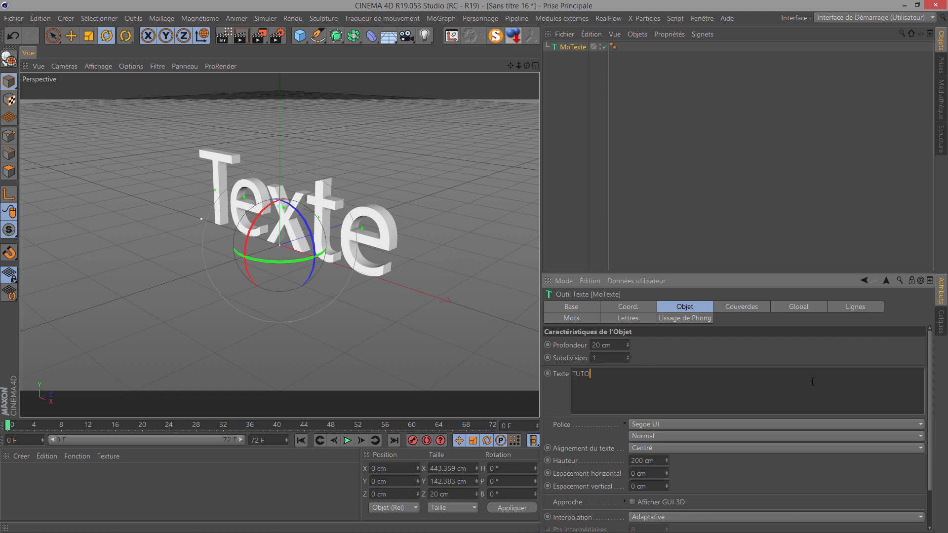
# Set the text's font to Helvetica and its depth to 60 cm
pyautogui.click(914, 423)
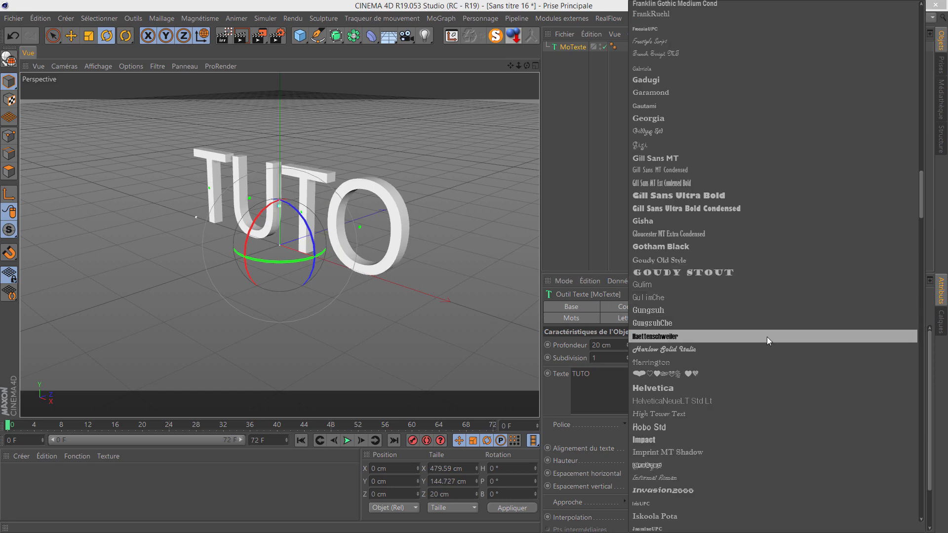
pyautogui.click(701, 388)
pyautogui.click(615, 347)
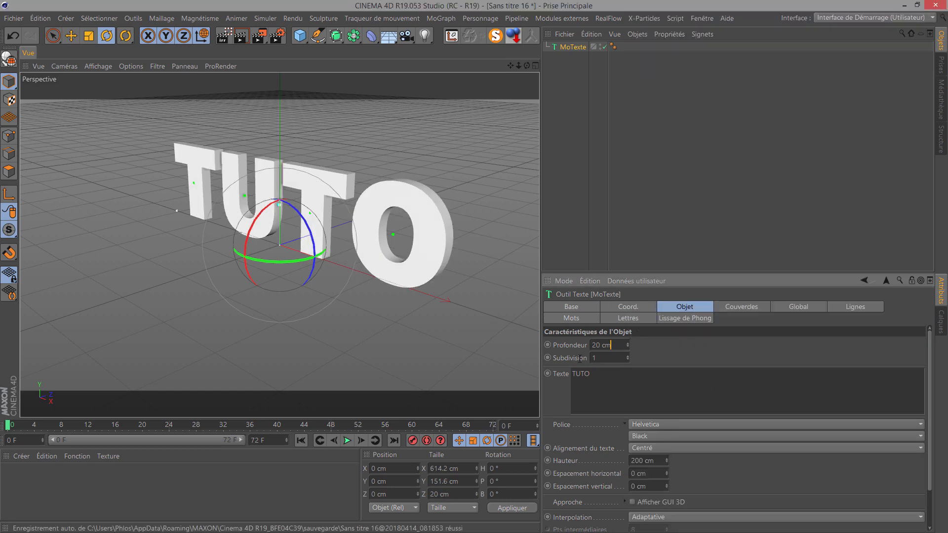
pyautogui.write('60')
pyautogui.press('Return')
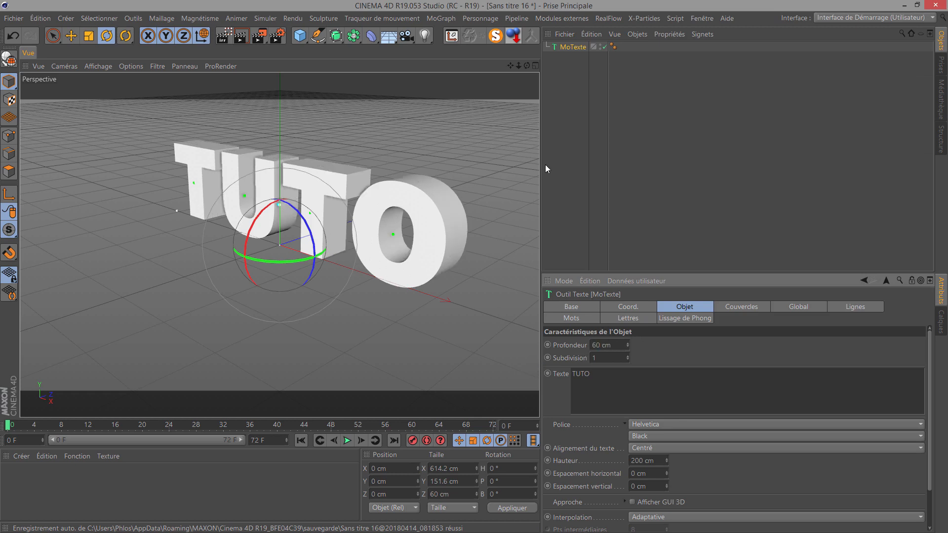
# Convert the MoText object into editable objects and expand its hierarchy down to the individual letters
pyautogui.moveTo(526, 65); pyautogui.dragTo(533, 85)
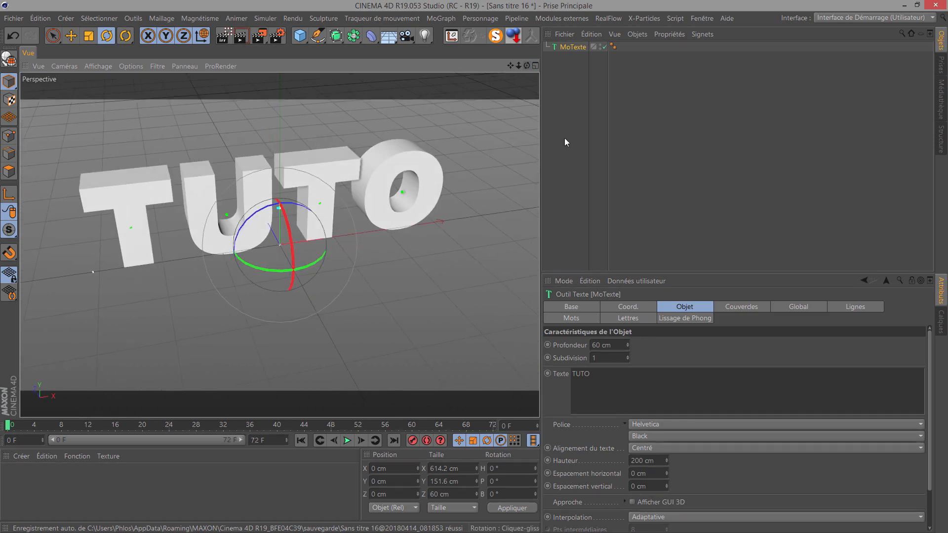
pyautogui.click(749, 308)
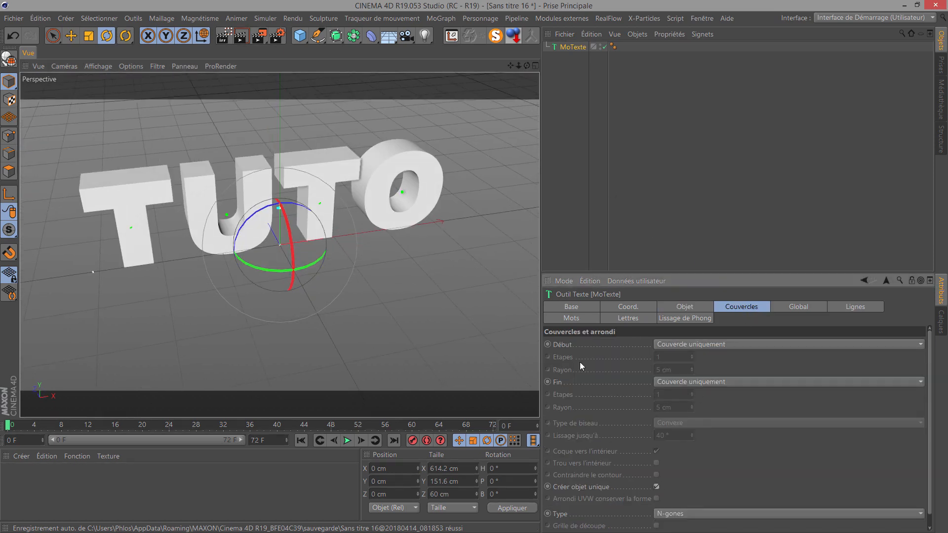
pyautogui.click(8, 60)
pyautogui.middleClick(570, 48)
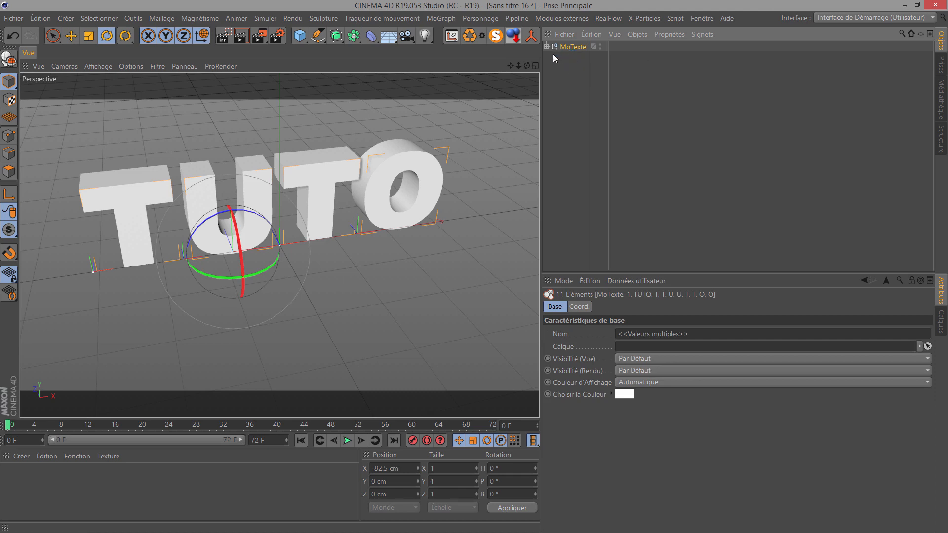
pyautogui.click(547, 47)
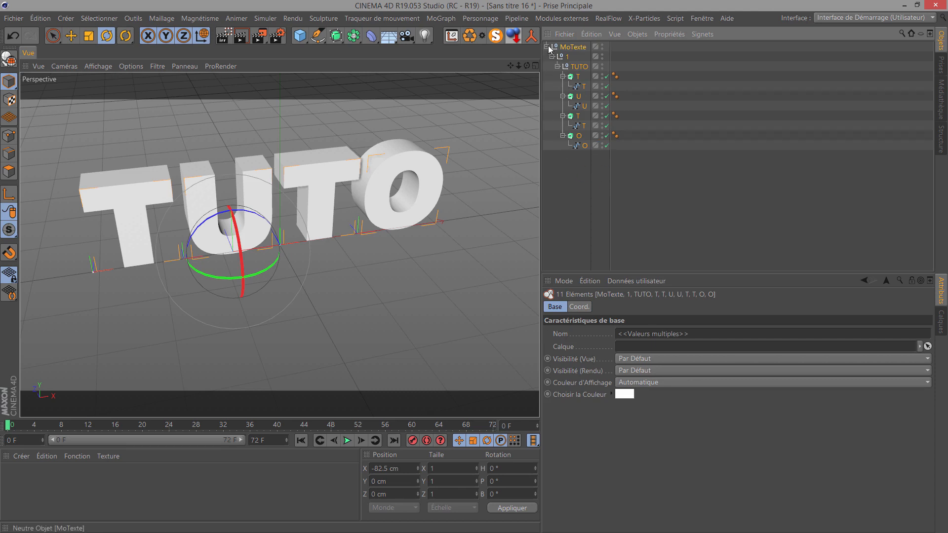
pyautogui.click(588, 197)
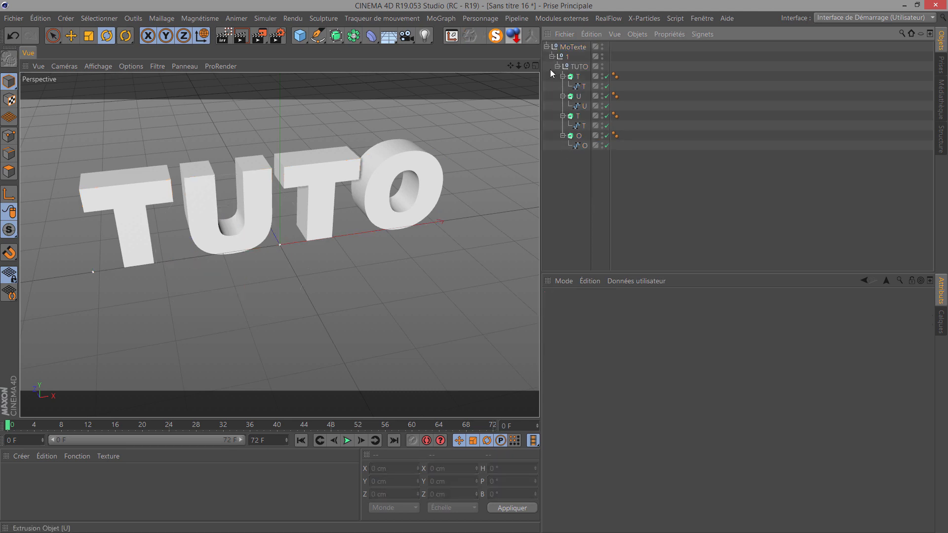
# Merge the whole MoTexte hierarchy into one polygon object with Connect Objects + Delete, and hide it in the viewport and render
pyautogui.click(567, 49)
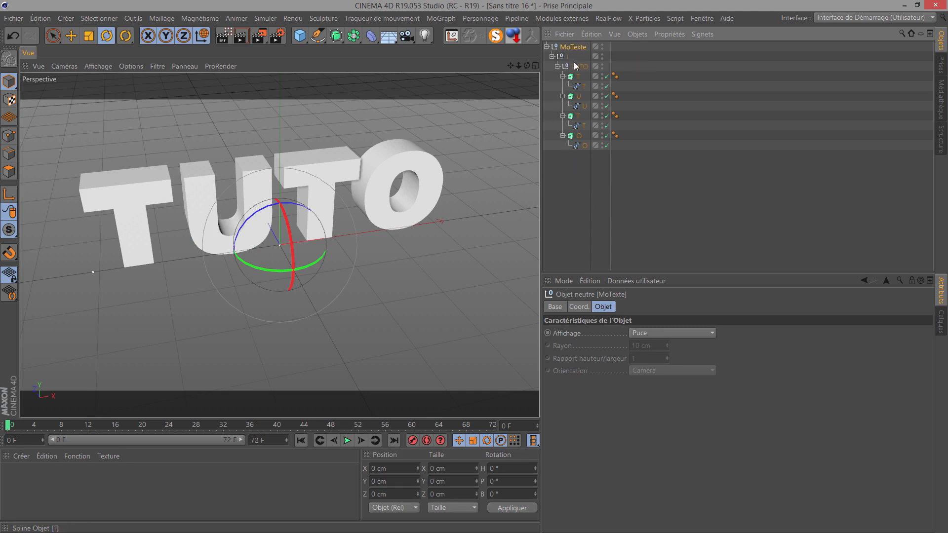
pyautogui.hotkey('ctrl', 'a')
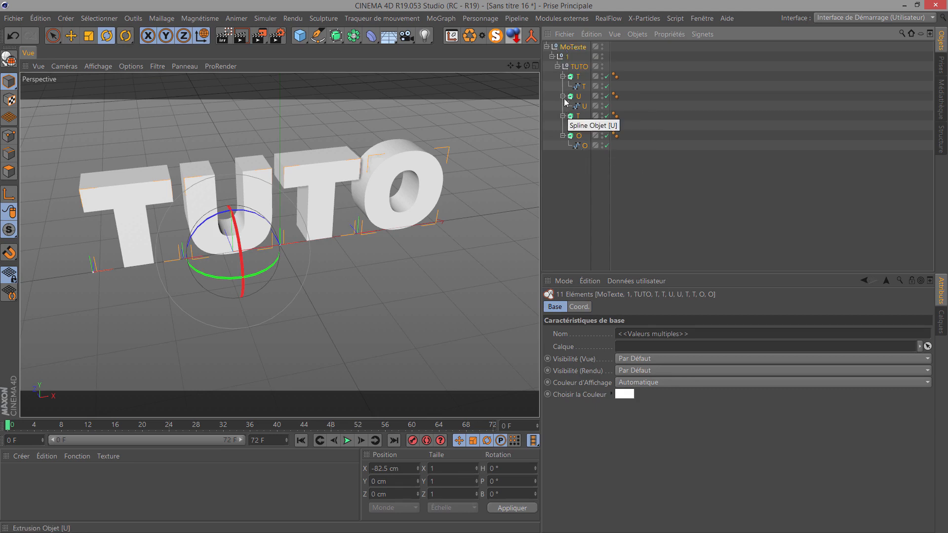
pyautogui.click(546, 47)
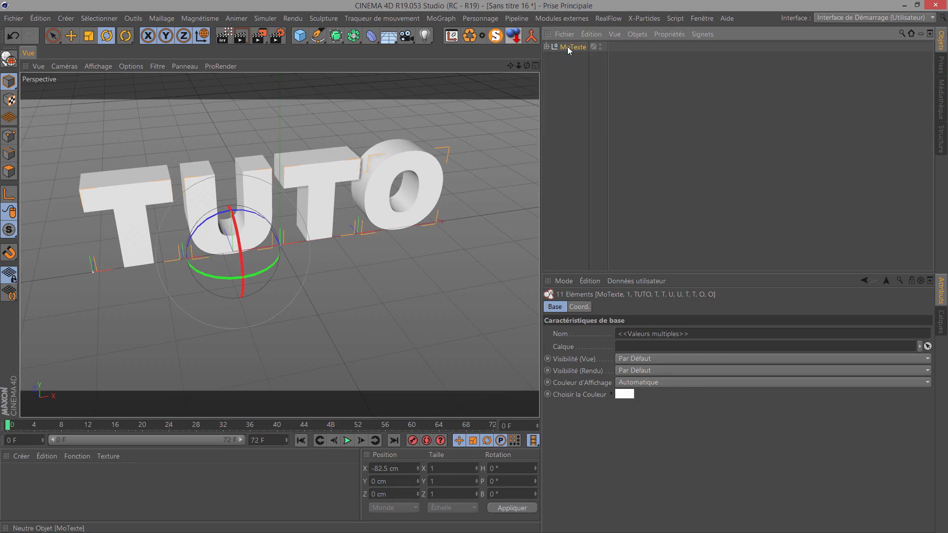
pyautogui.rightClick(568, 48)
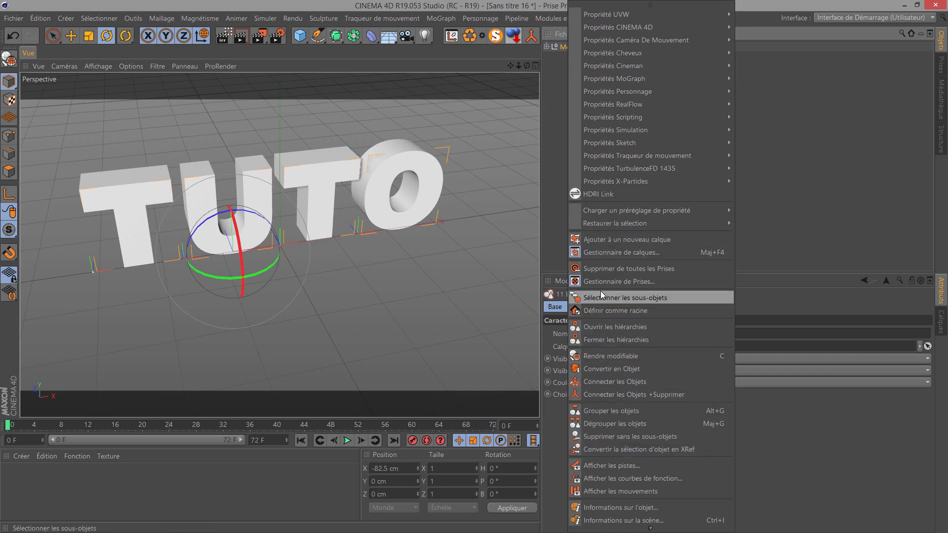
pyautogui.click(559, 50)
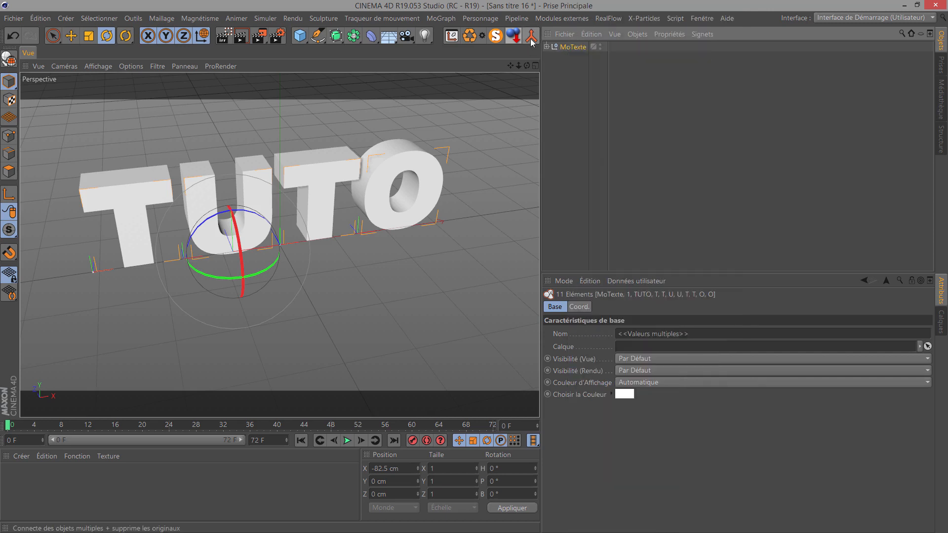
pyautogui.rightClick(576, 48)
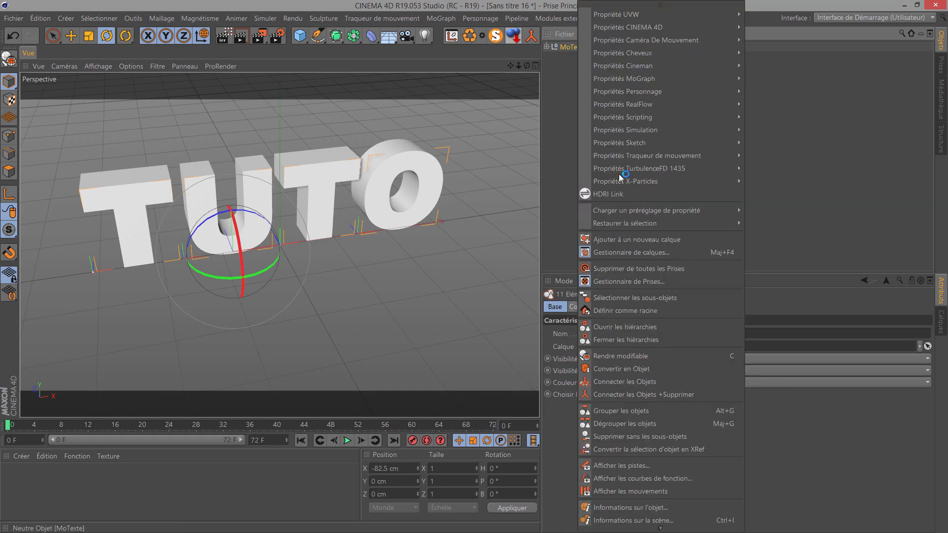
pyautogui.click(632, 395)
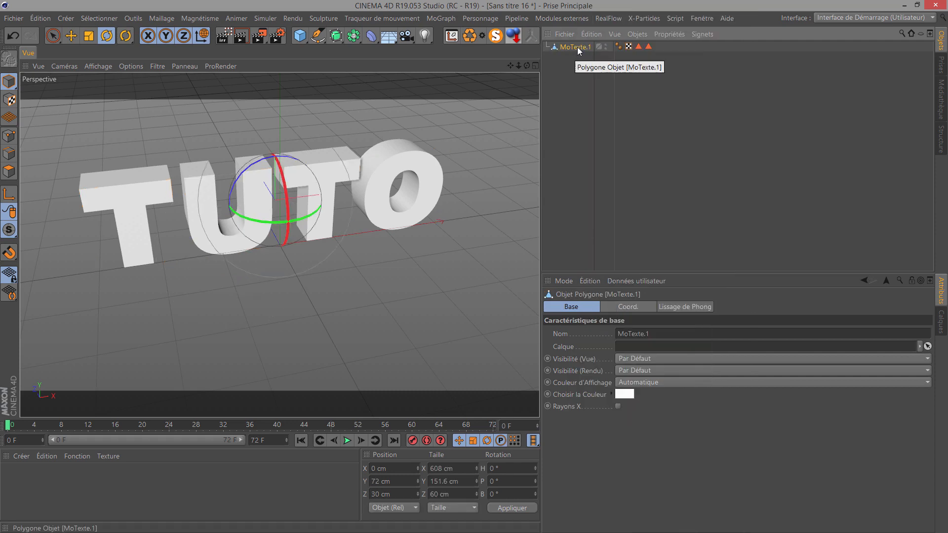
pyautogui.doubleClick(607, 45)
pyautogui.doubleClick(607, 49)
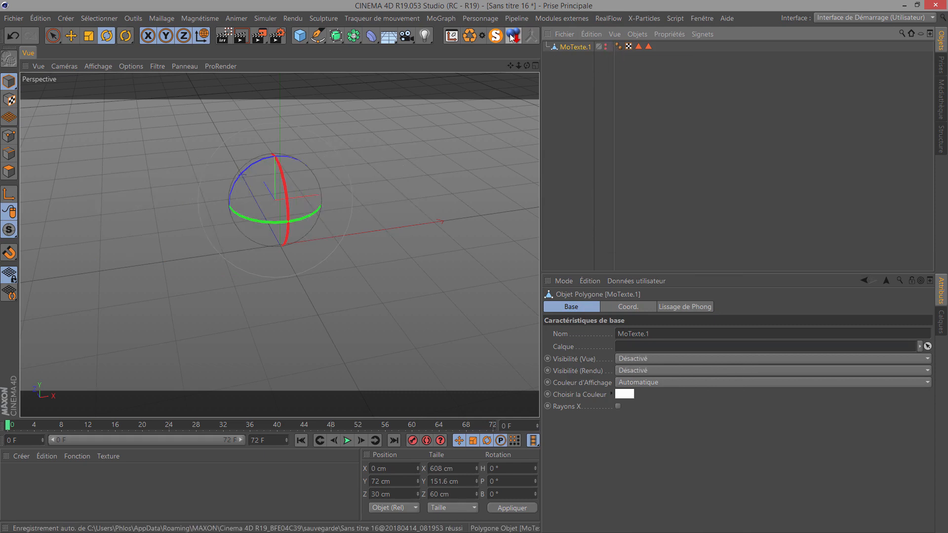
# Add a cube and set its X, Y and Z sizes to 10 cm each
pyautogui.click(300, 36)
pyautogui.click(610, 335)
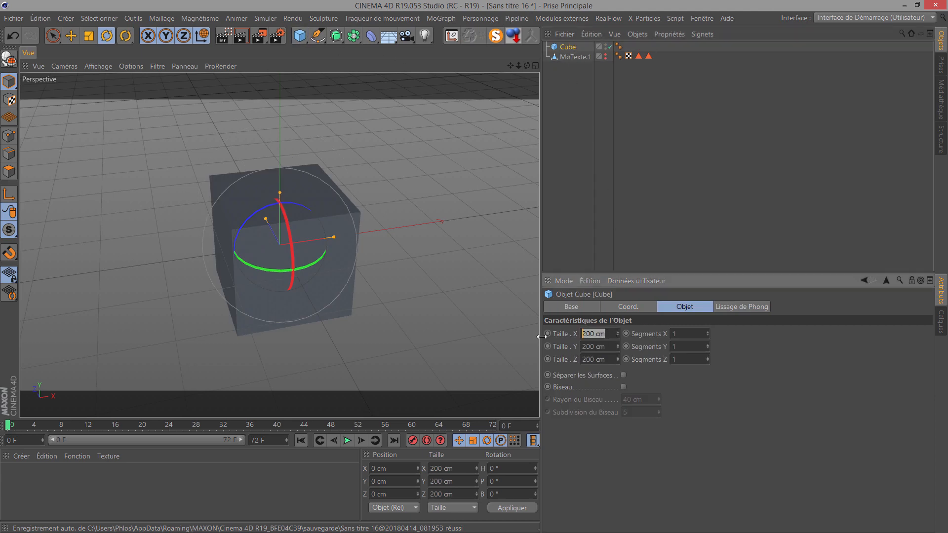
pyautogui.write('10')
pyautogui.click(607, 347)
pyautogui.write('10')
pyautogui.click(598, 359)
pyautogui.write('10')
pyautogui.click(676, 360)
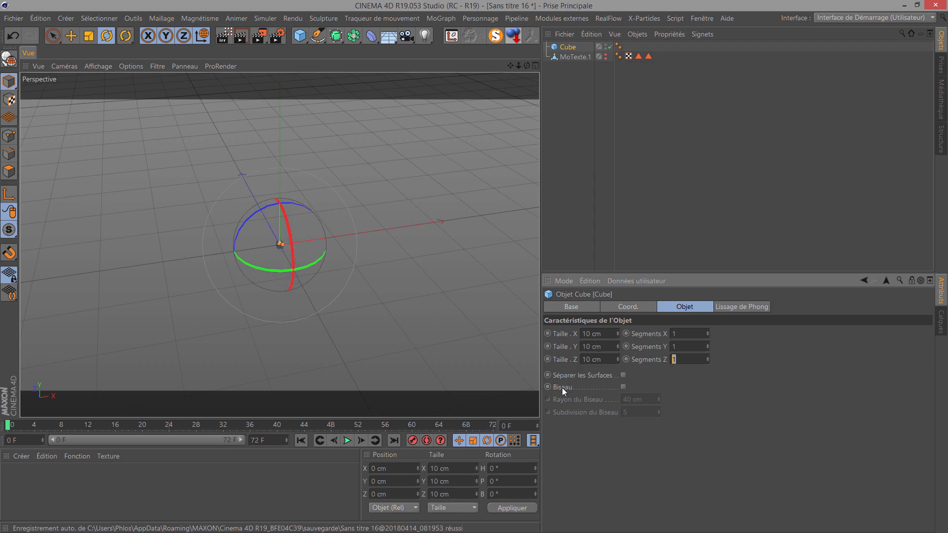
# Enable the bevel on the cube and set its radius to 1 cm
pyautogui.click(623, 387)
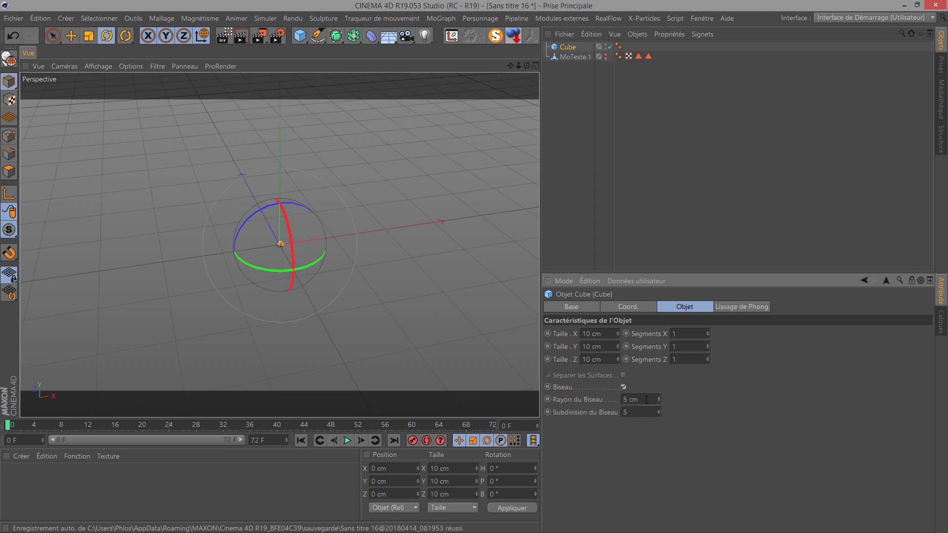
pyautogui.keyDown('alt'); pyautogui.moveTo(303, 244); pyautogui.dragTo(278, 242); pyautogui.keyUp('alt')
pyautogui.scroll(5, 278, 242)
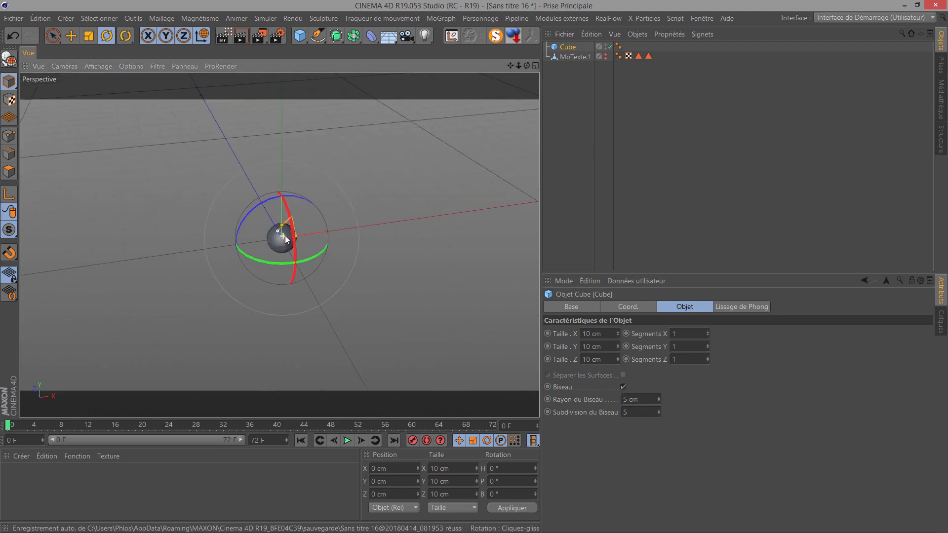
pyautogui.doubleClick(636, 399)
pyautogui.write('1')
pyautogui.press('Return')
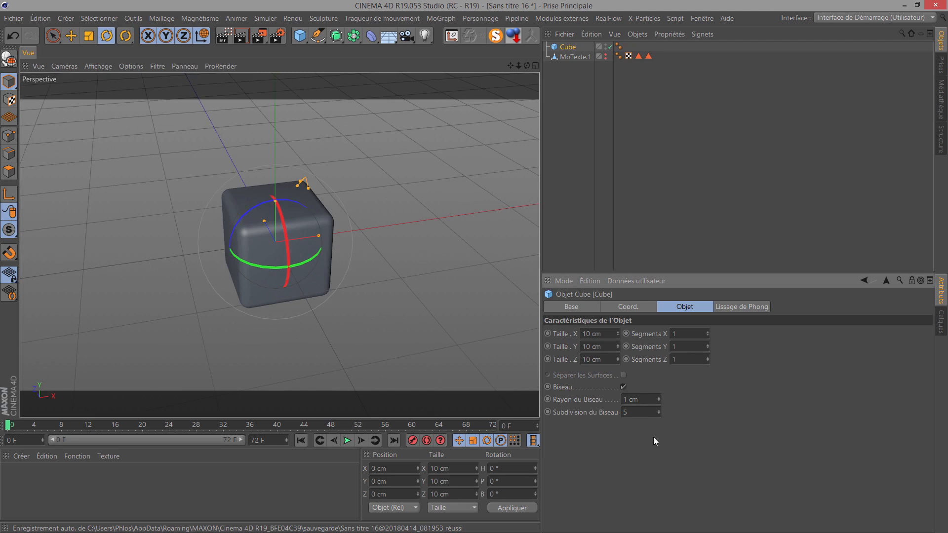
# Set the cube's bevel radius to 0.8 cm and the bevel subdivision to 3
pyautogui.doubleClick(638, 400)
pyautogui.write('0.8')
pyautogui.press('Return')
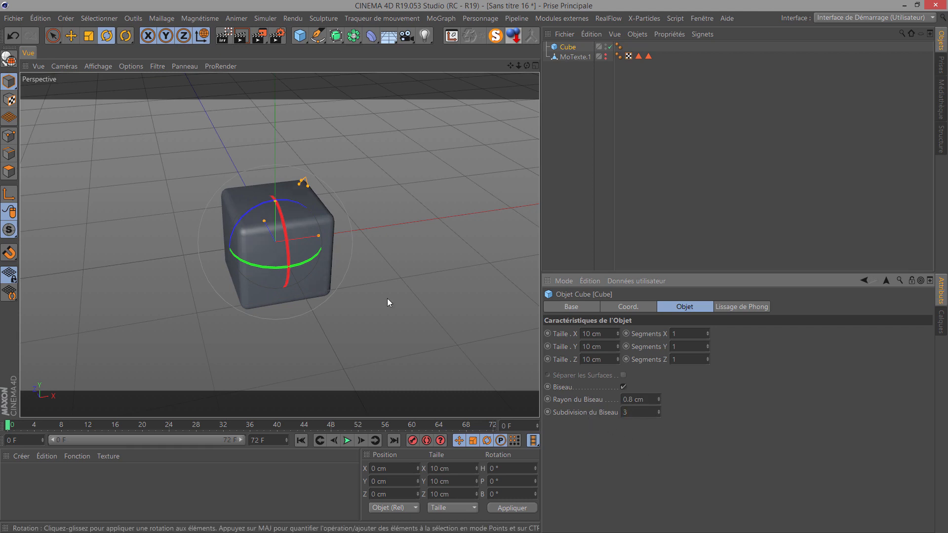
# Switch the viewport display to shading with lines to inspect the cube's bevelled edges
pyautogui.click(98, 66)
pyautogui.click(109, 99)
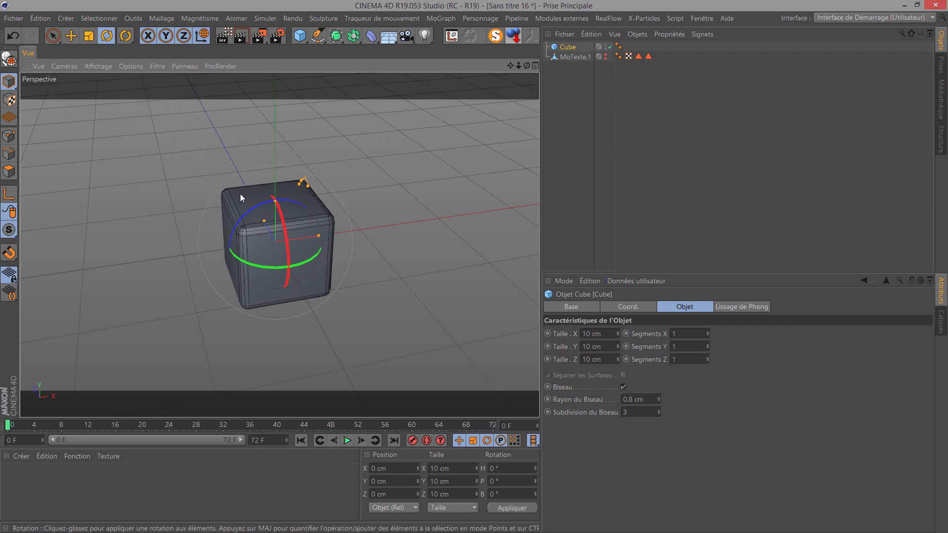
pyautogui.scroll(5, 240, 193)
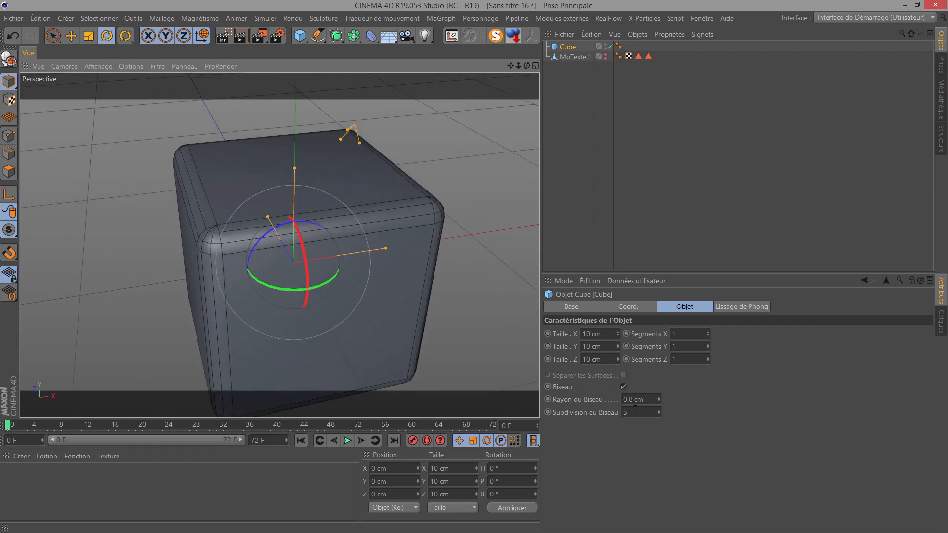
# Try a bevel subdivision of 5 on the cube
pyautogui.moveTo(635, 411); pyautogui.dragTo(595, 416)
pyautogui.write('54')
pyautogui.press('Return')
pyautogui.scroll(3, 237, 232)
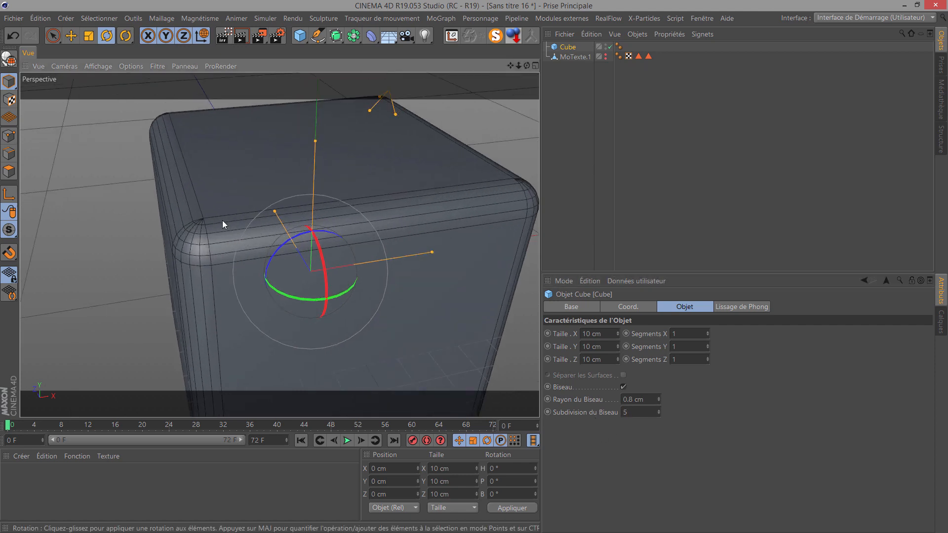
pyautogui.scroll(-3, 229, 225)
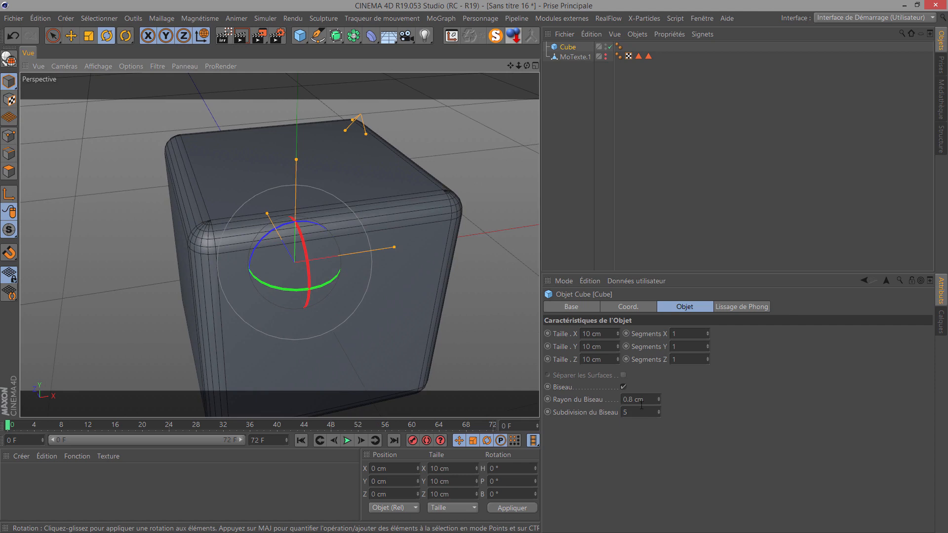
# Set the cube's bevel subdivision back to 3
pyautogui.moveTo(634, 413); pyautogui.dragTo(588, 414)
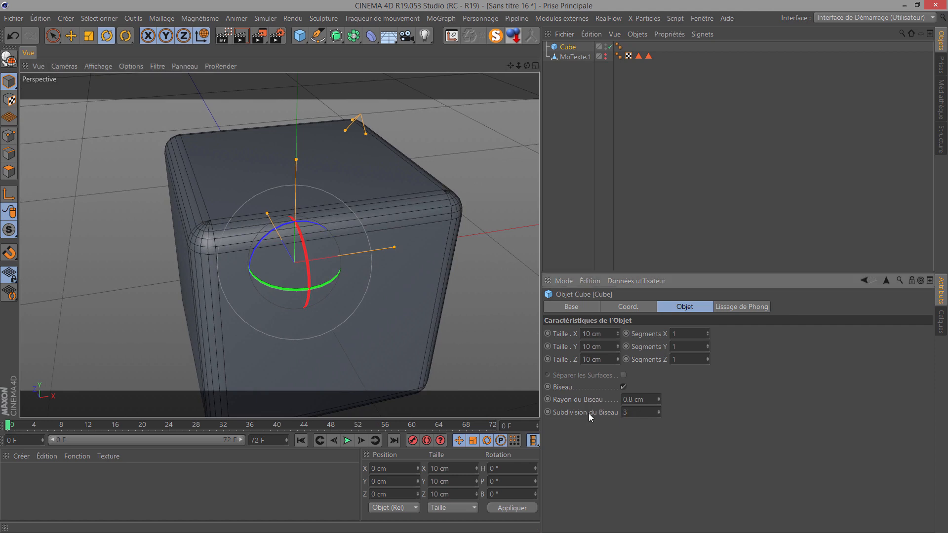
pyautogui.scroll(-4, 338, 205)
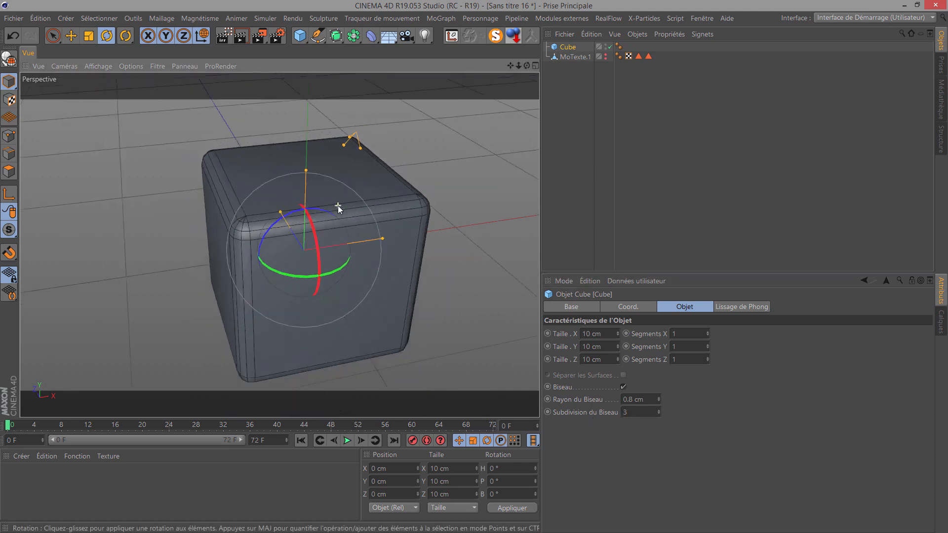
pyautogui.scroll(-3, 339, 205)
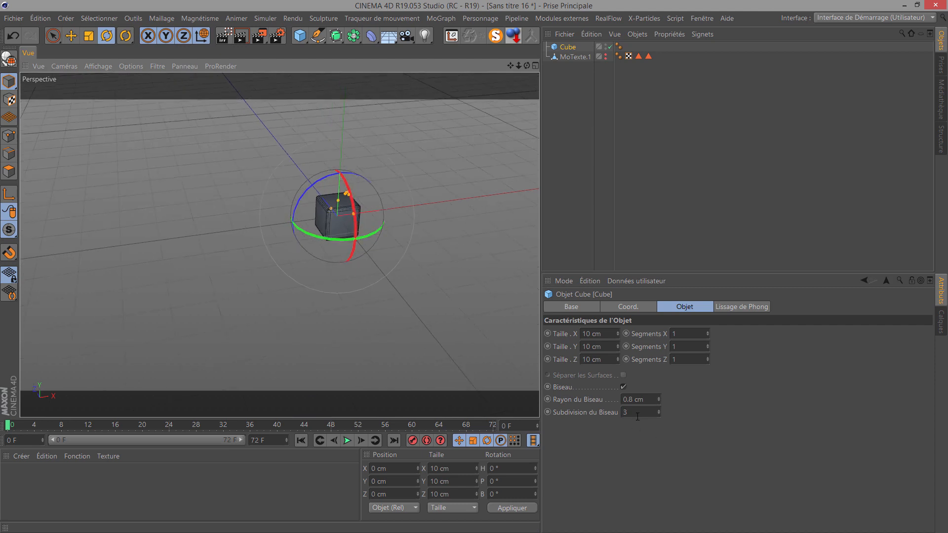
pyautogui.moveTo(629, 412); pyautogui.dragTo(571, 413)
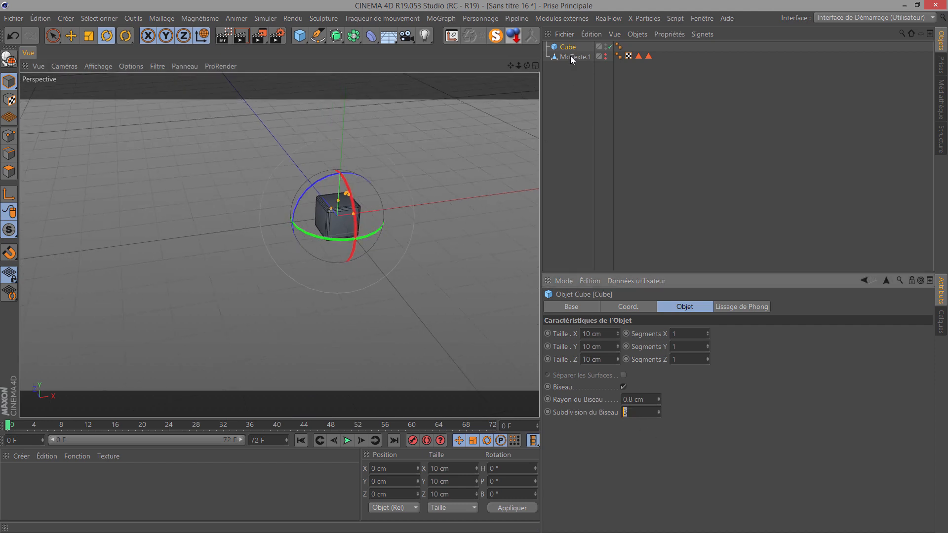
# Add a MoGraph Cloner to the scene and make the Cube its child
pyautogui.click(444, 19)
pyautogui.click(461, 152)
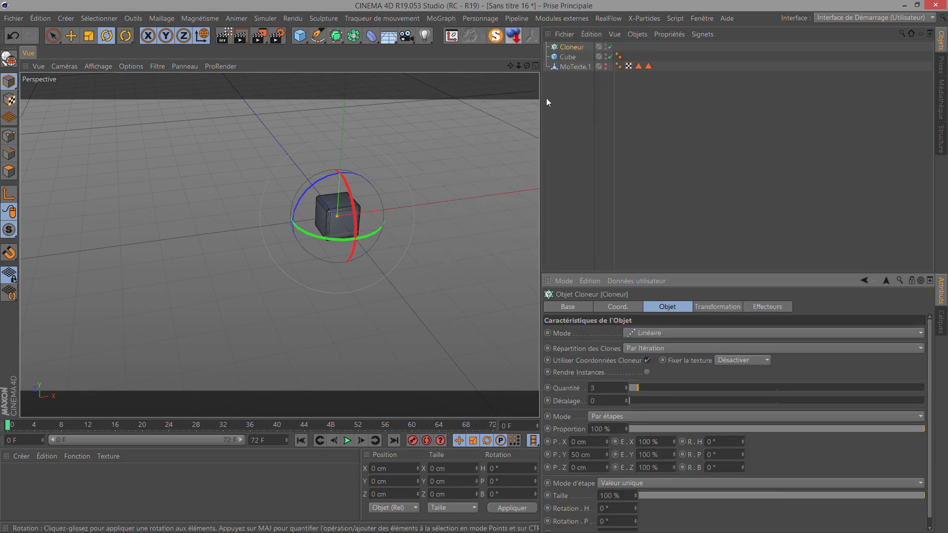
pyautogui.moveTo(565, 57); pyautogui.dragTo(572, 50)
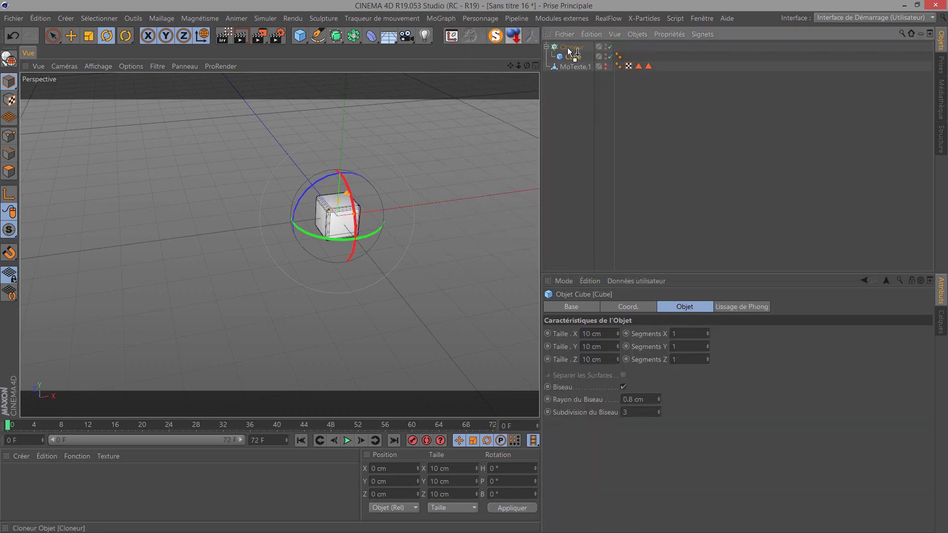
pyautogui.click(569, 49)
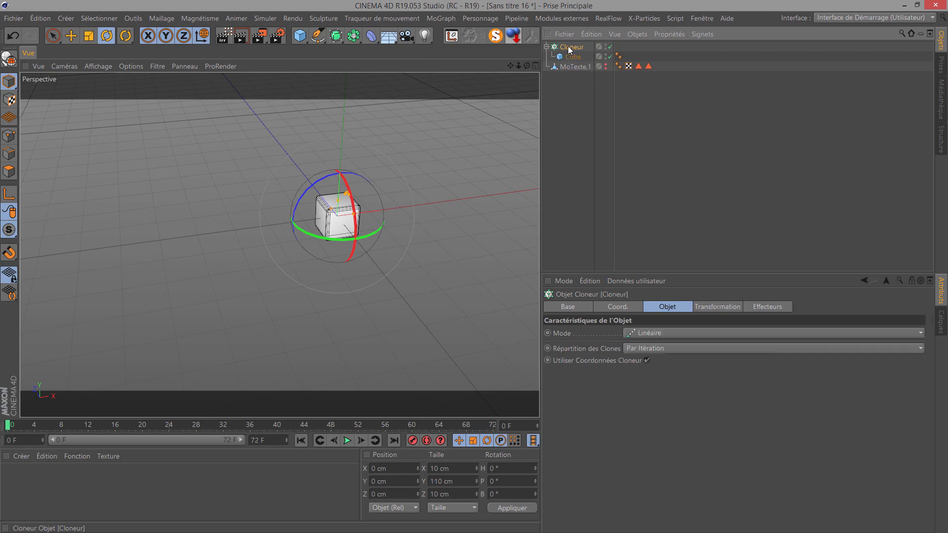
# Set the Cloner's mode to Objet, enable render instances and assign MoTexte.1 as the object to clone onto
pyautogui.click(645, 334)
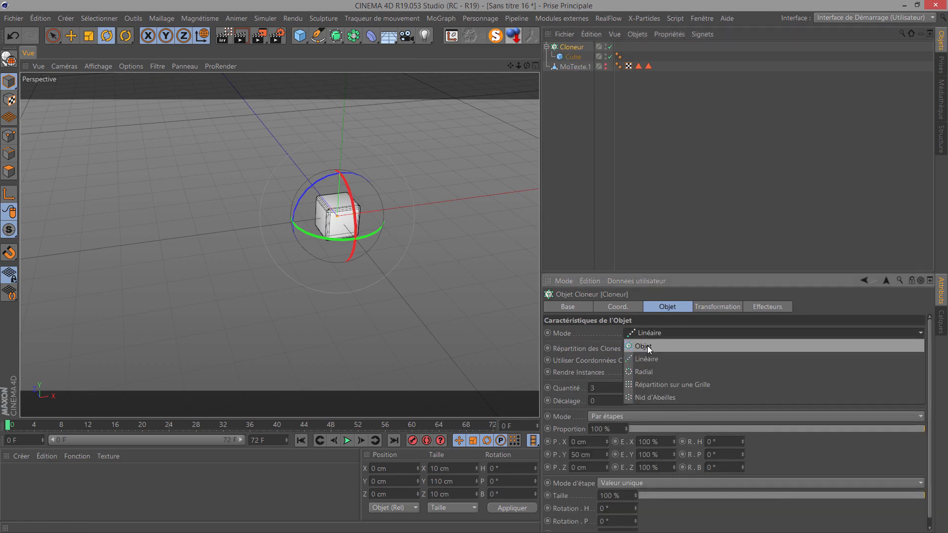
pyautogui.click(647, 345)
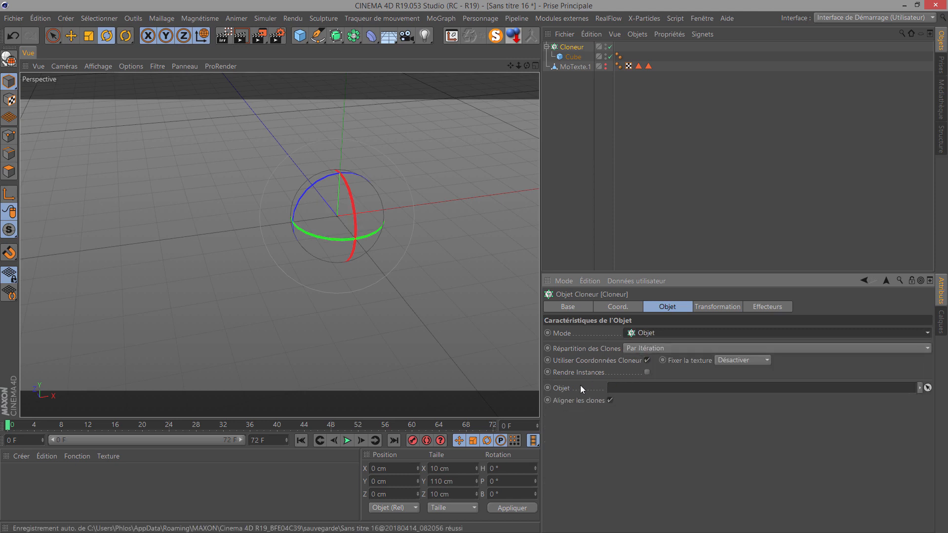
pyautogui.moveTo(572, 57)
pyautogui.mouseDown()
pyautogui.moveTo(609, 195)
pyautogui.moveTo(573, 55)
pyautogui.mouseUp()
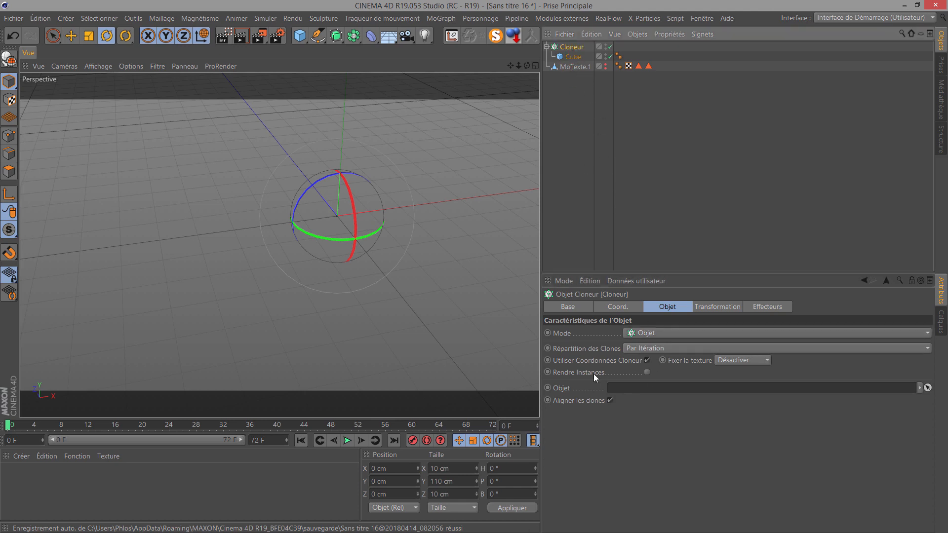
pyautogui.click(645, 371)
pyautogui.moveTo(573, 61); pyautogui.dragTo(673, 393)
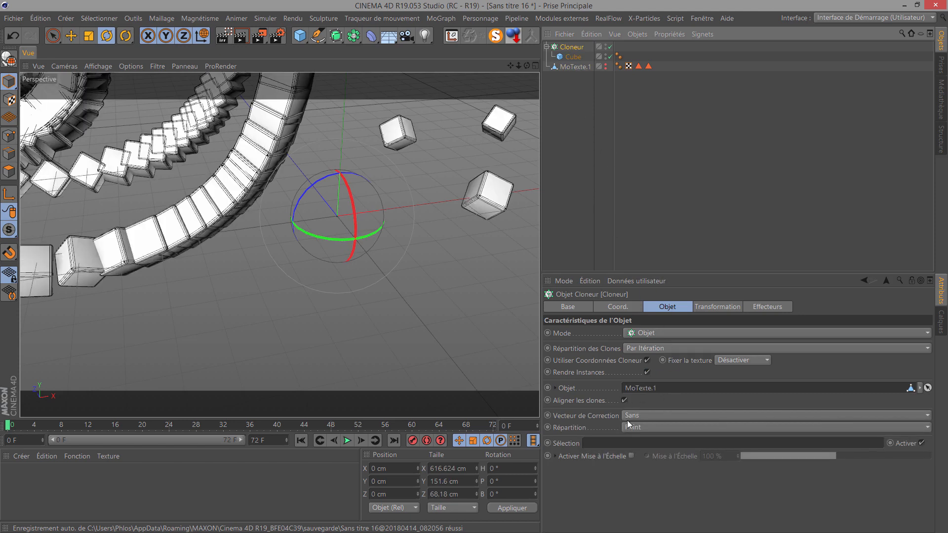
pyautogui.scroll(-10, 354, 276)
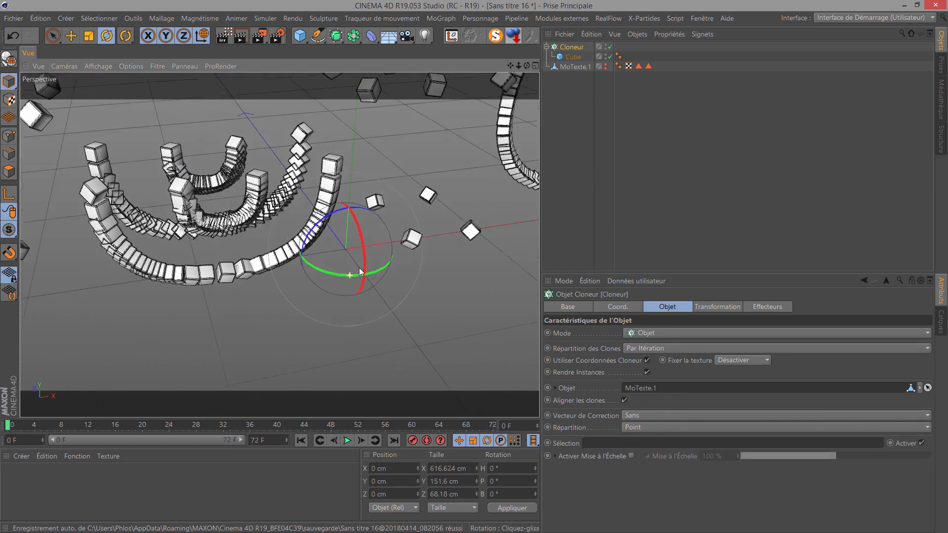
pyautogui.scroll(-6, 363, 271)
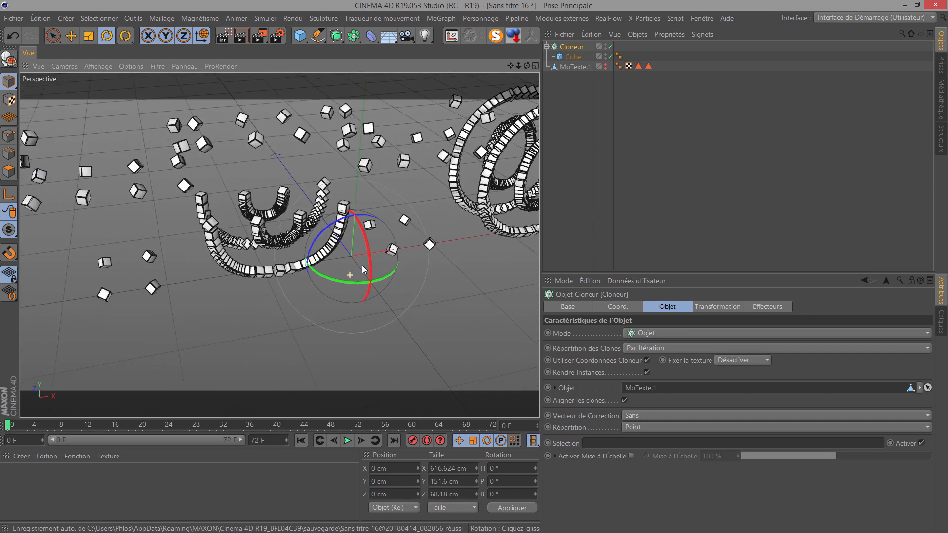
# Distribute the clones by Volume inside the text with a quantity of 500
pyautogui.click(643, 428)
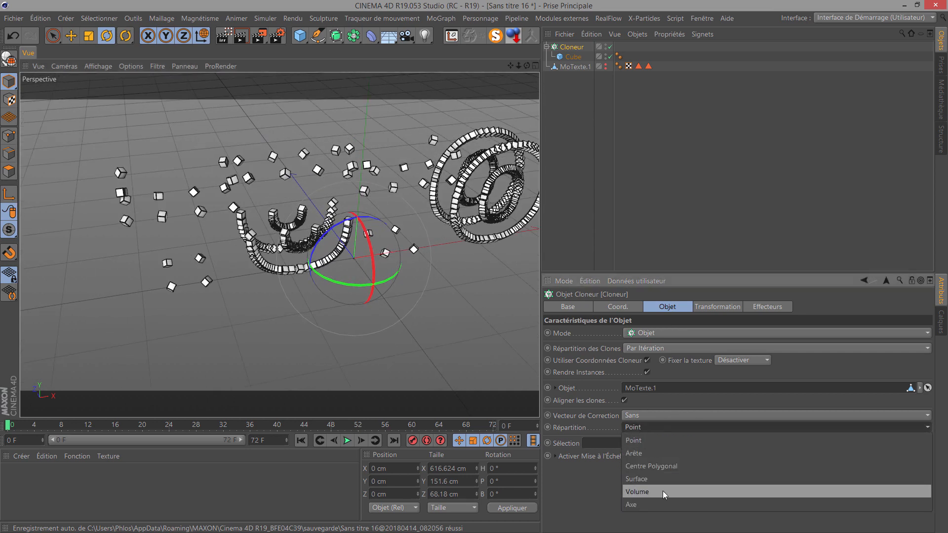
pyautogui.click(662, 491)
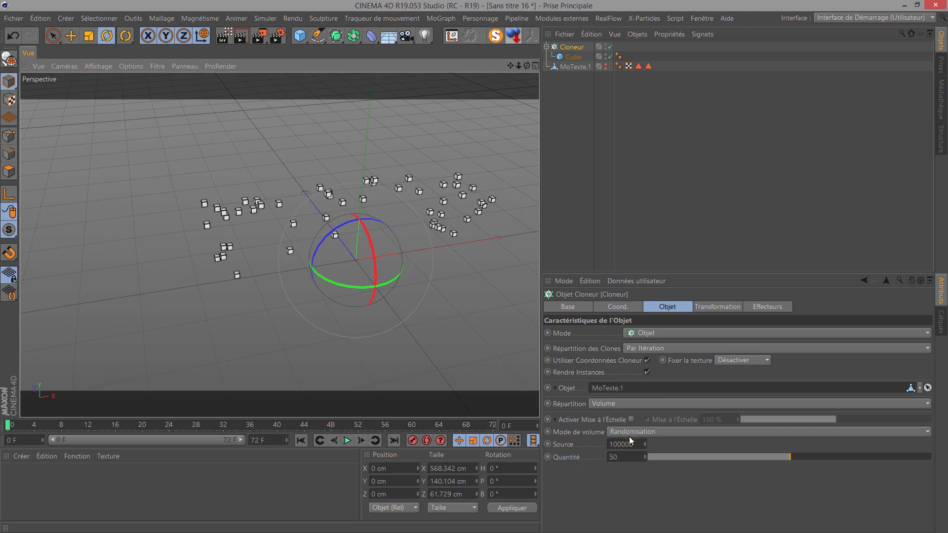
pyautogui.click(628, 458)
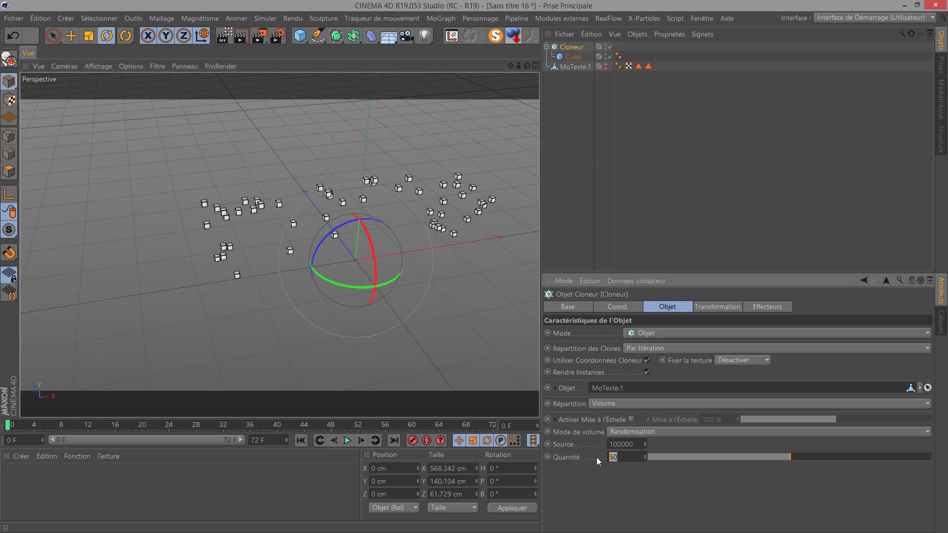
pyautogui.write('10')
pyautogui.write('500')
pyautogui.press('Return')
pyautogui.scroll(2, 268, 274)
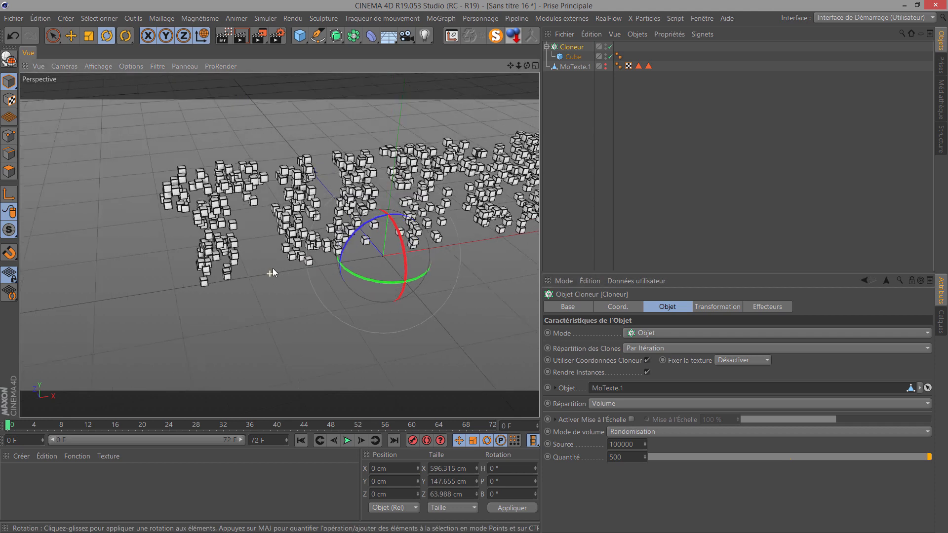
pyautogui.scroll(1, 268, 273)
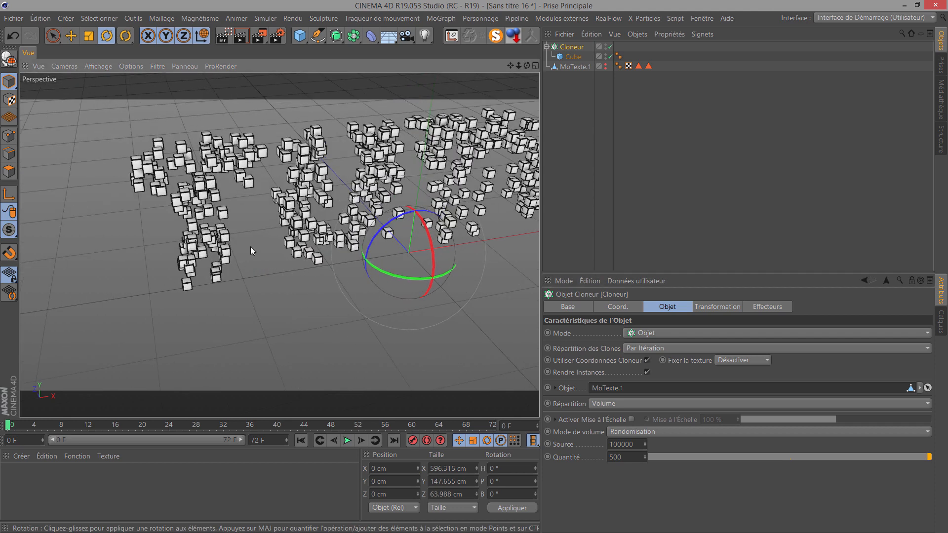
# Raise the quantity of volume clones to 1000 and further to 10000 to fill the letters
pyautogui.doubleClick(625, 457)
pyautogui.write('1000')
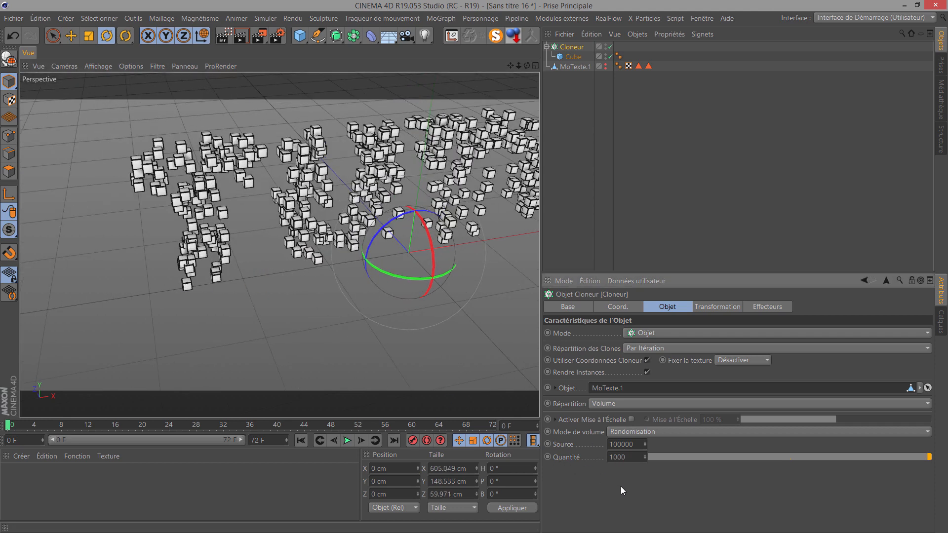
pyautogui.scroll(-2, 298, 292)
pyautogui.scroll(2, 297, 292)
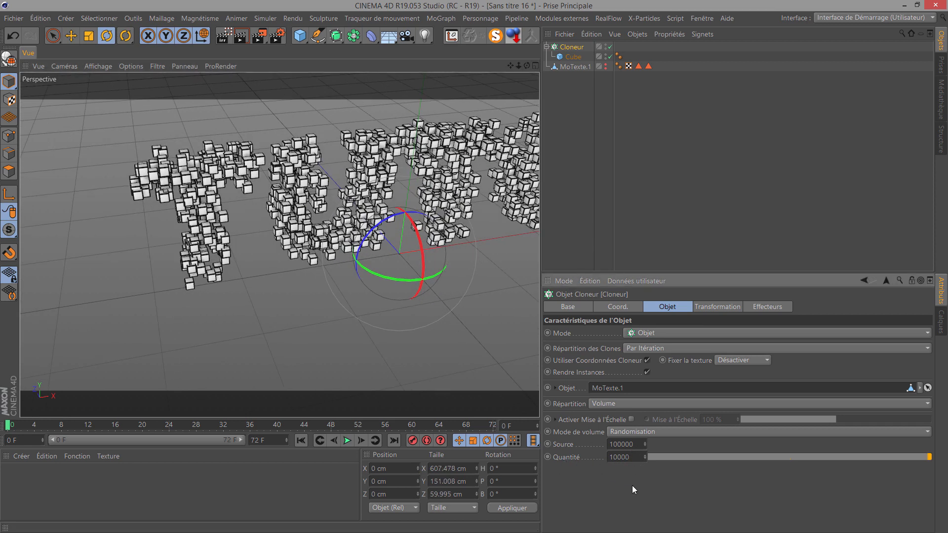
pyautogui.press('Return')
pyautogui.scroll(5, 193, 178)
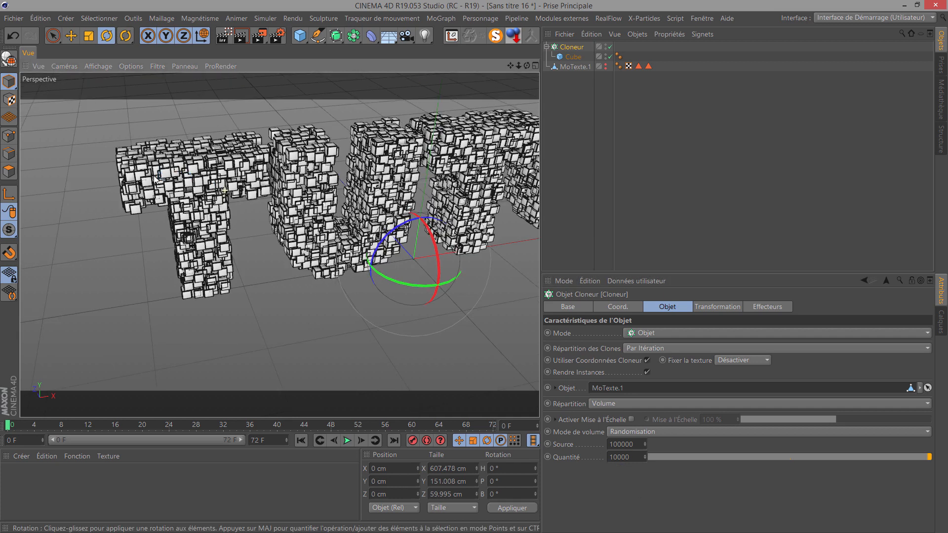
pyautogui.scroll(1, 189, 163)
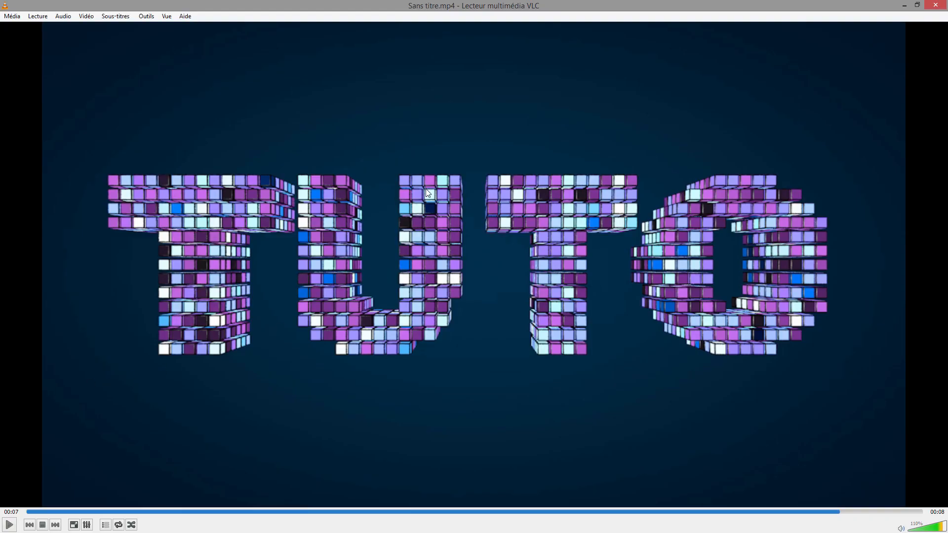
# Return from the reference video to Cinema 4D and set the Cloner's mode to Répartition sur une Grille
pyautogui.click(903, 6)
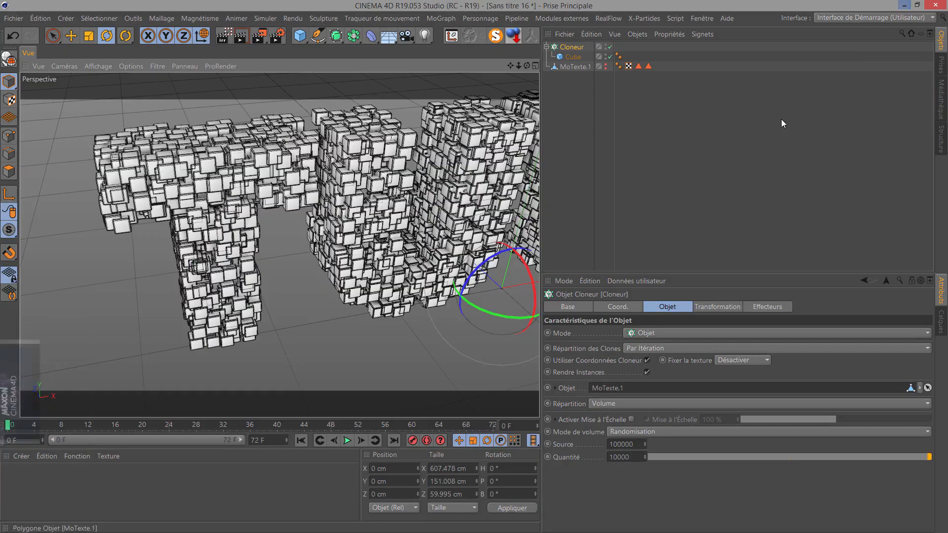
pyautogui.click(644, 333)
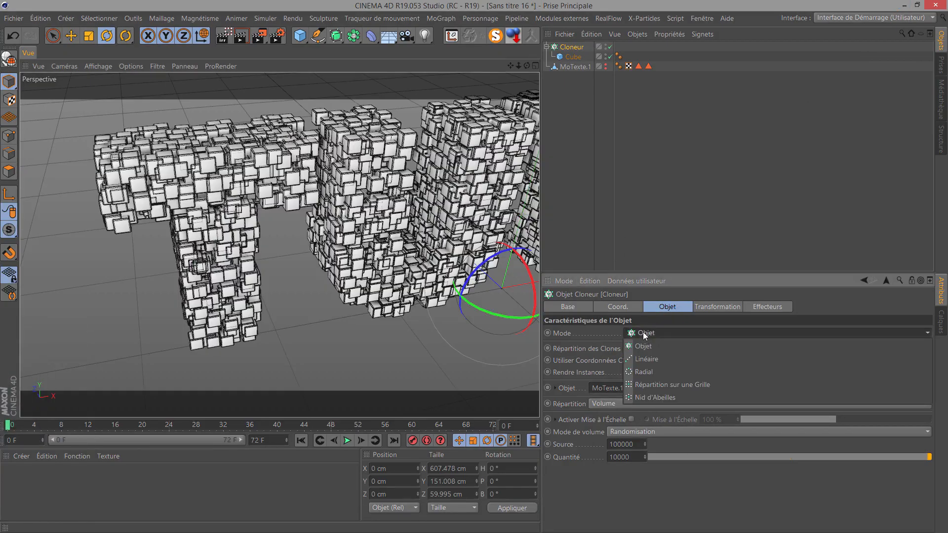
pyautogui.click(656, 387)
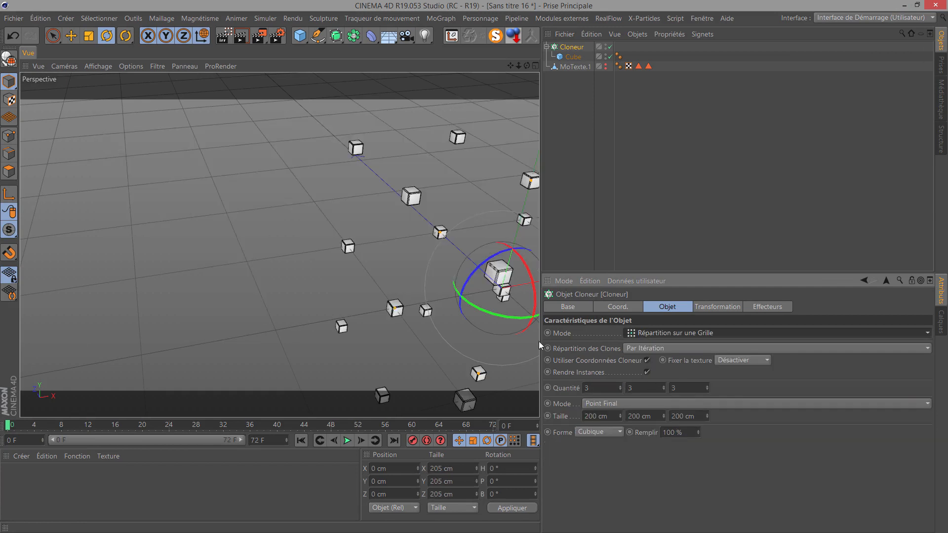
pyautogui.scroll(-5, 431, 274)
pyautogui.scroll(-2, 430, 275)
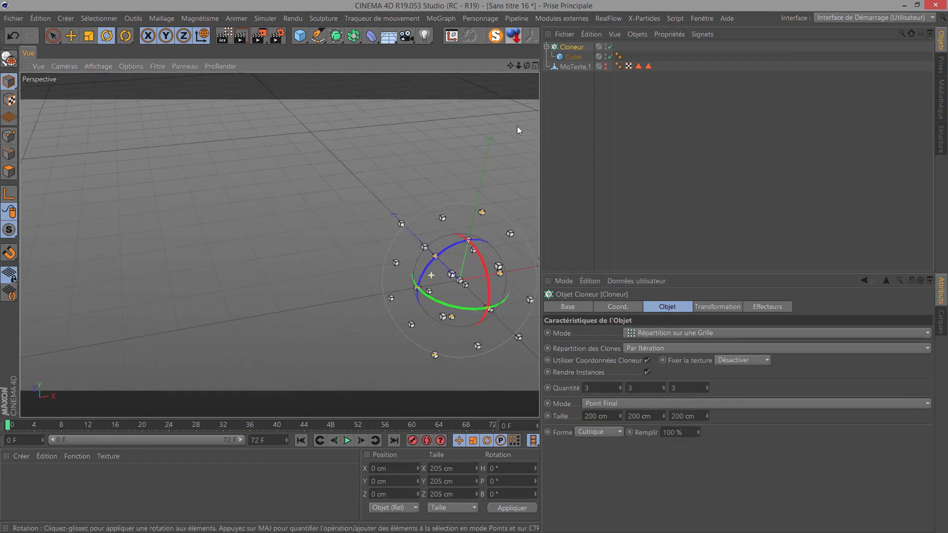
pyautogui.moveTo(526, 65); pyautogui.dragTo(352, 21)
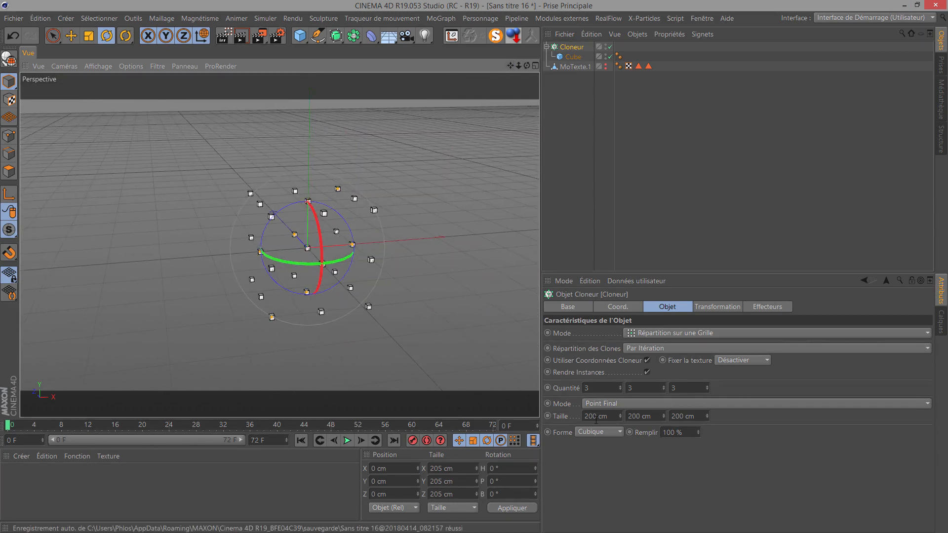
# Look up MoTexte.1's dimensions and set the Cloner's grid size to 608 cm, 151 cm and 60 cm
pyautogui.click(575, 67)
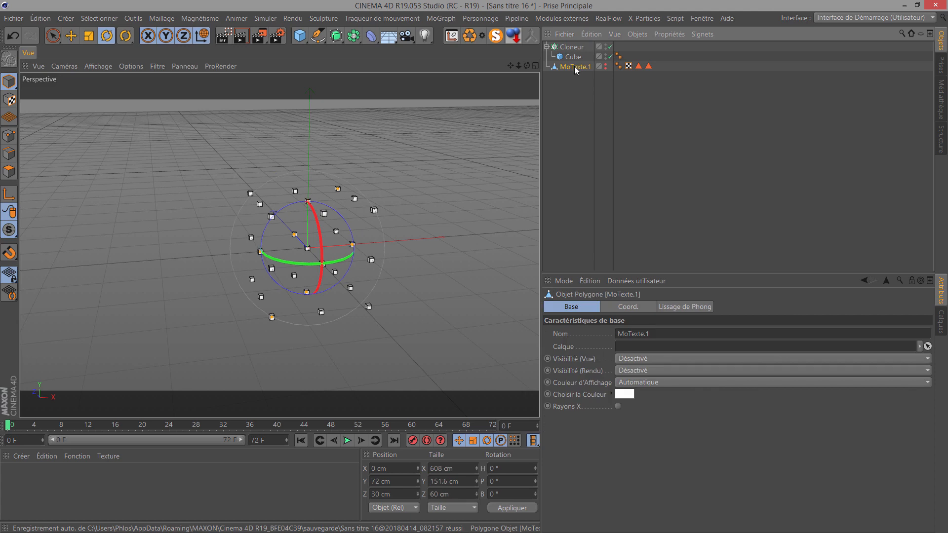
pyautogui.click(10, 81)
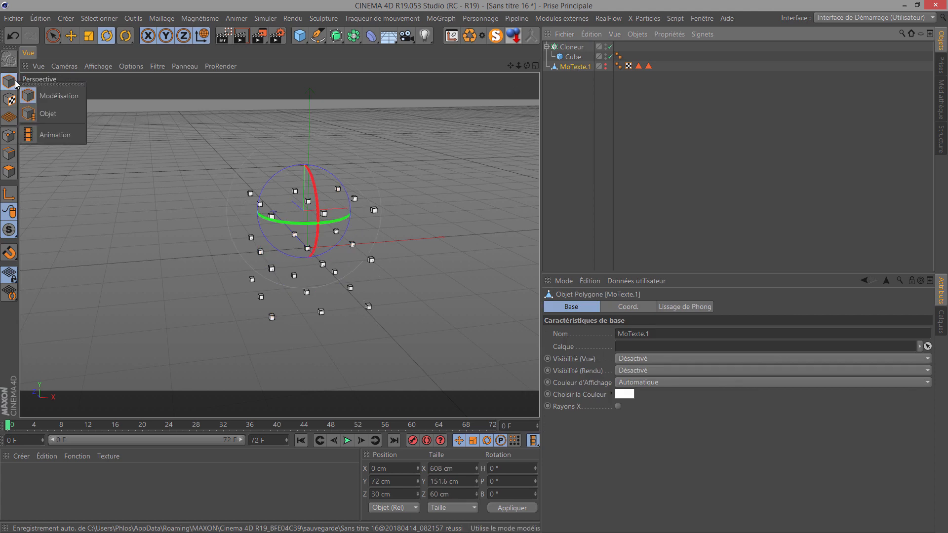
pyautogui.click(460, 470)
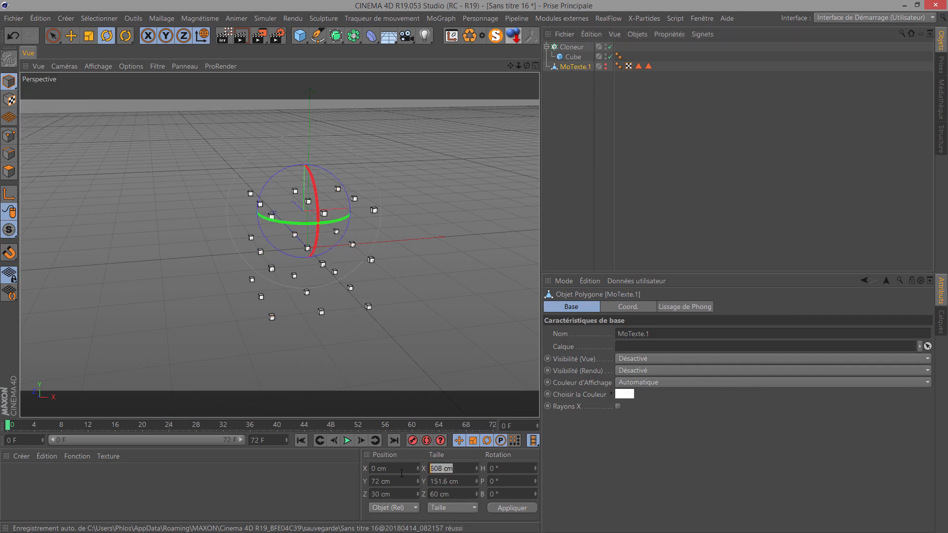
pyautogui.click(465, 481)
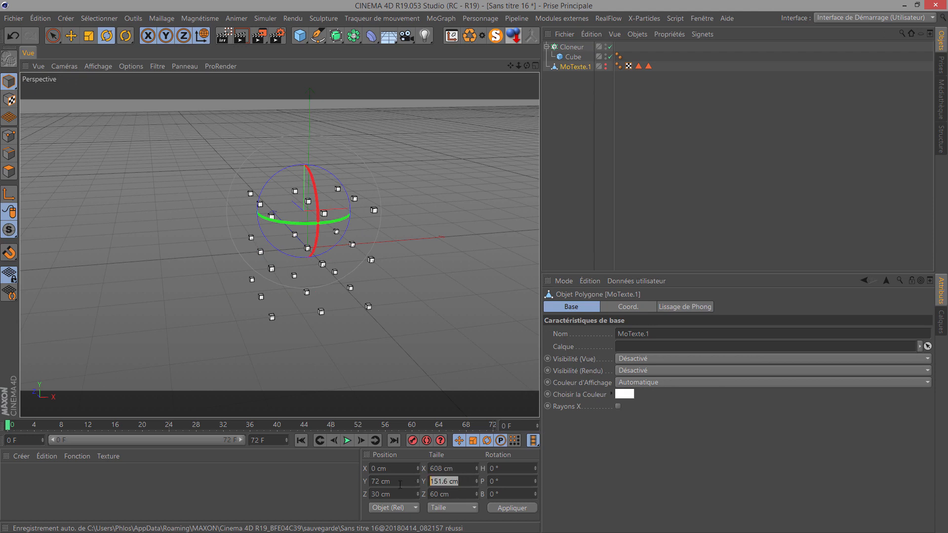
pyautogui.click(461, 494)
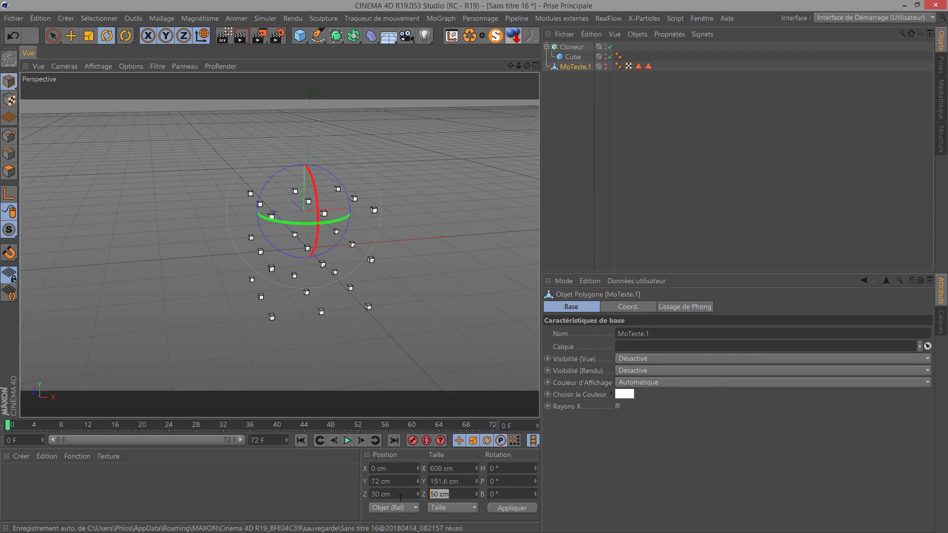
pyautogui.click(571, 47)
pyautogui.click(596, 416)
pyautogui.write('608')
pyautogui.write('151')
pyautogui.click(685, 416)
pyautogui.write('60')
pyautogui.press('Return')
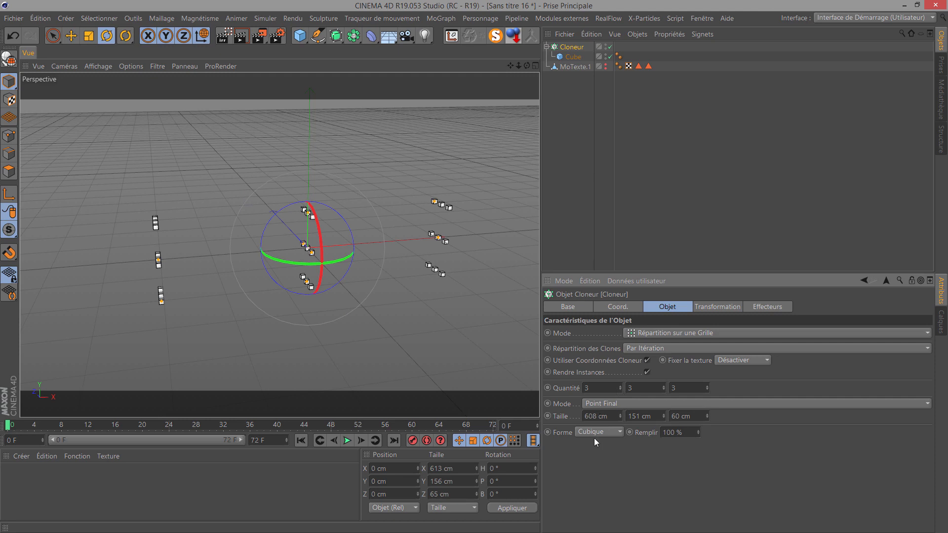
# Increase the Cloner's grid quantity to 33 in X, 8 in Y and 8 in Z
pyautogui.moveTo(620, 388)
pyautogui.mouseDown()
pyautogui.moveTo(652, 396)
pyautogui.moveTo(663, 384)
pyautogui.mouseUp()
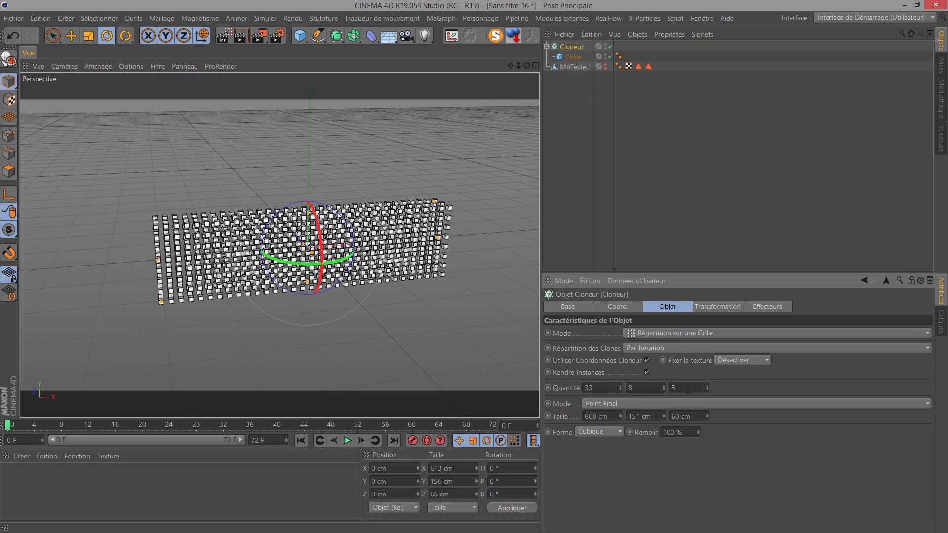
pyautogui.moveTo(705, 389); pyautogui.dragTo(706, 386)
pyautogui.scroll(2, 215, 240)
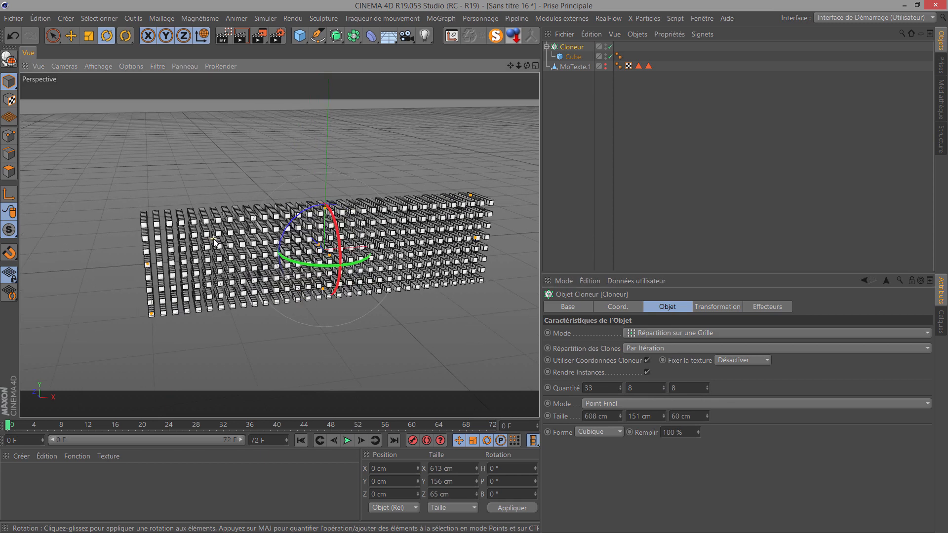
pyautogui.scroll(1, 215, 242)
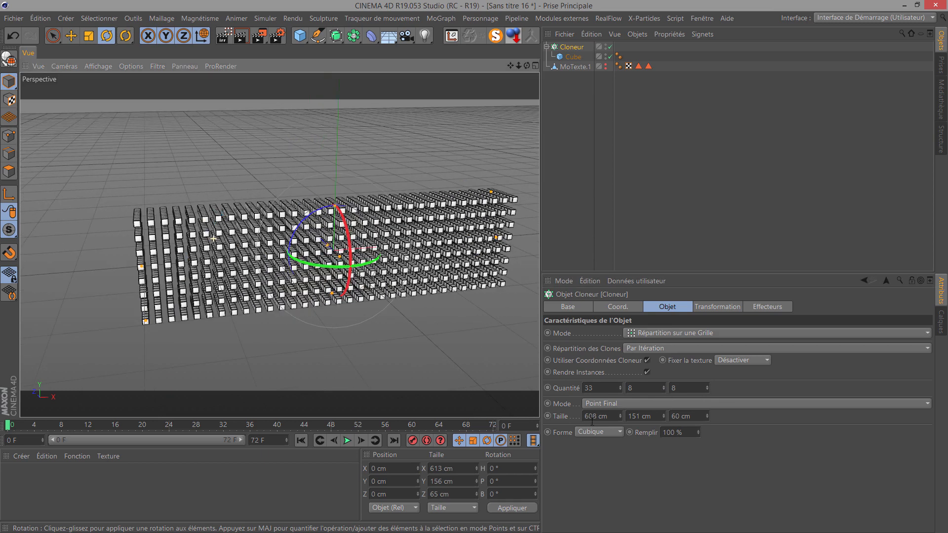
# Try the Sphérique form for the Cloner's grid and switch the form to Objet
pyautogui.click(618, 433)
pyautogui.click(611, 461)
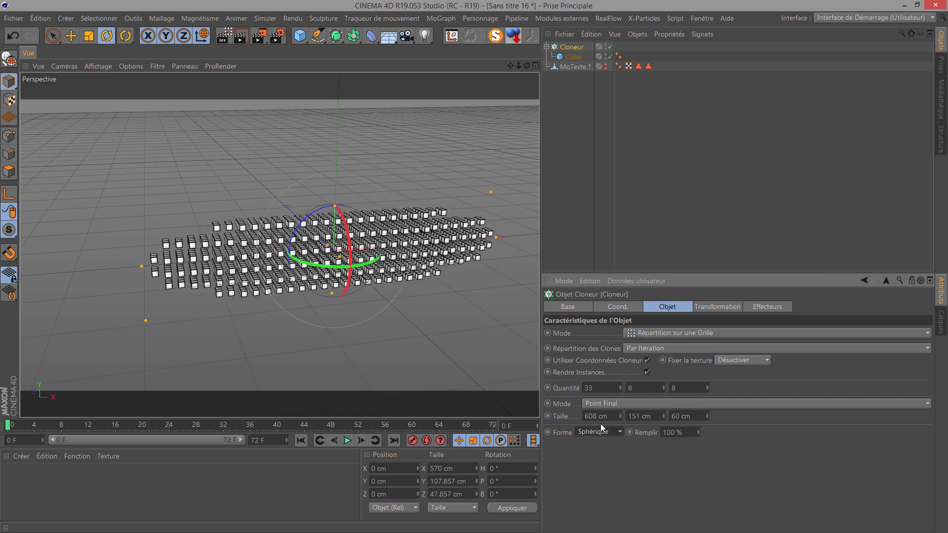
pyautogui.click(620, 432)
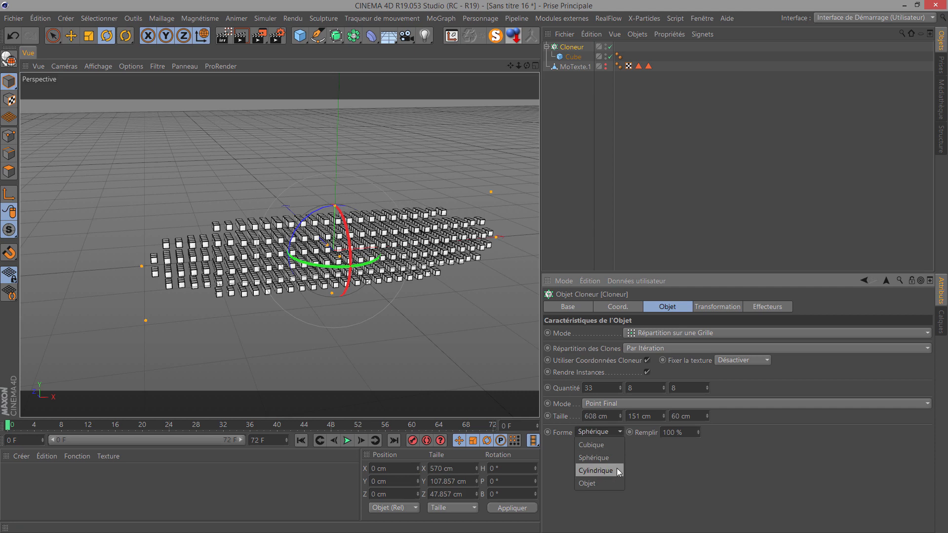
pyautogui.click(608, 483)
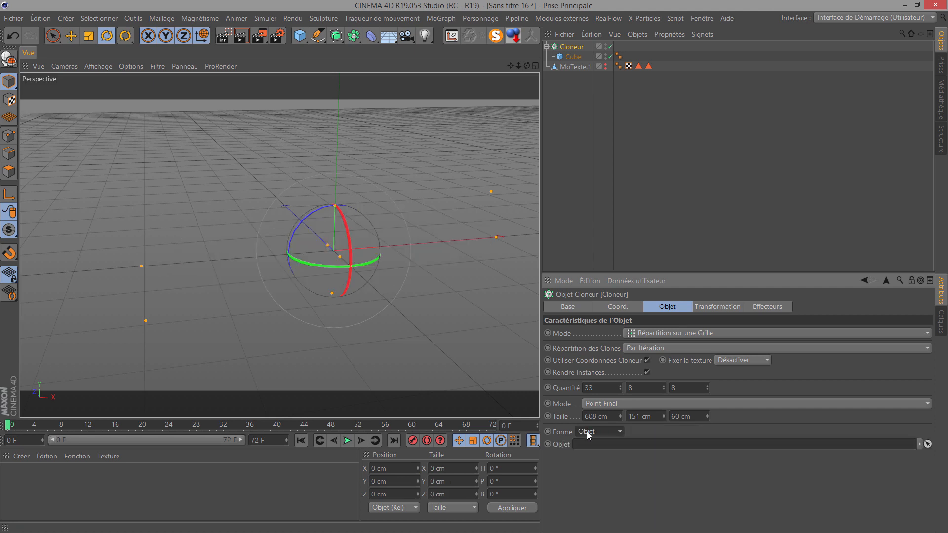
# Assign MoTexte.1 as the Cloner's form object and set the grid's Y size to 320 cm and Y quantity to 40
pyautogui.moveTo(576, 69); pyautogui.dragTo(600, 449)
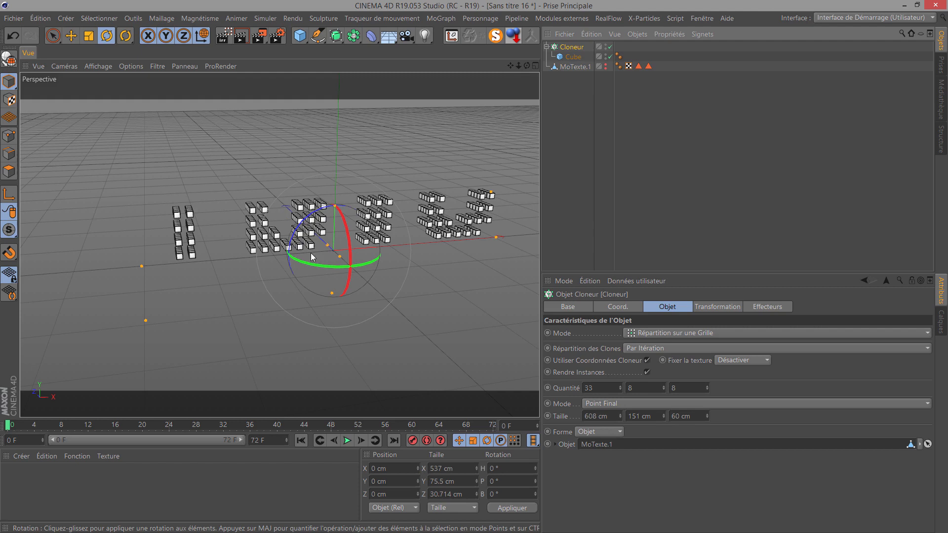
pyautogui.moveTo(526, 65); pyautogui.dragTo(467, 273)
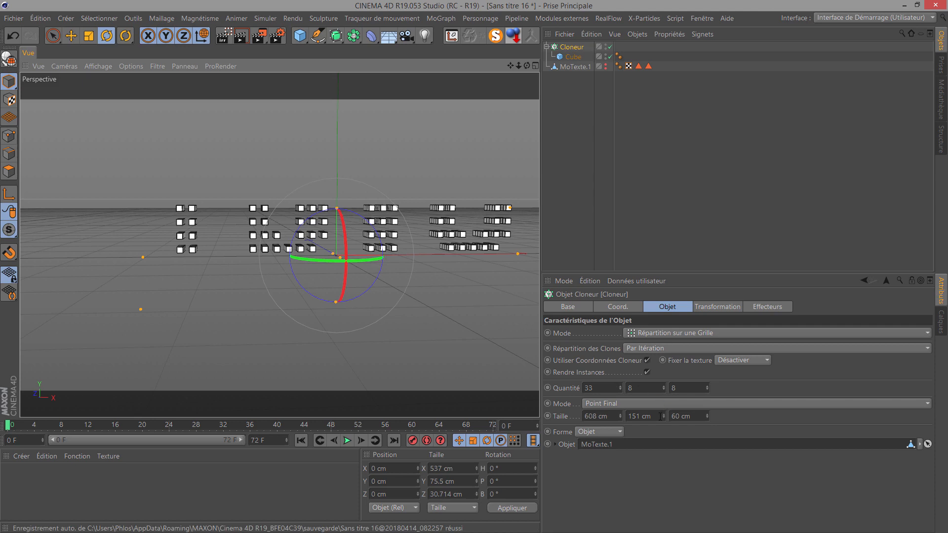
pyautogui.moveTo(663, 417)
pyautogui.mouseDown()
pyautogui.moveTo(666, 396)
pyautogui.moveTo(662, 418)
pyautogui.mouseUp()
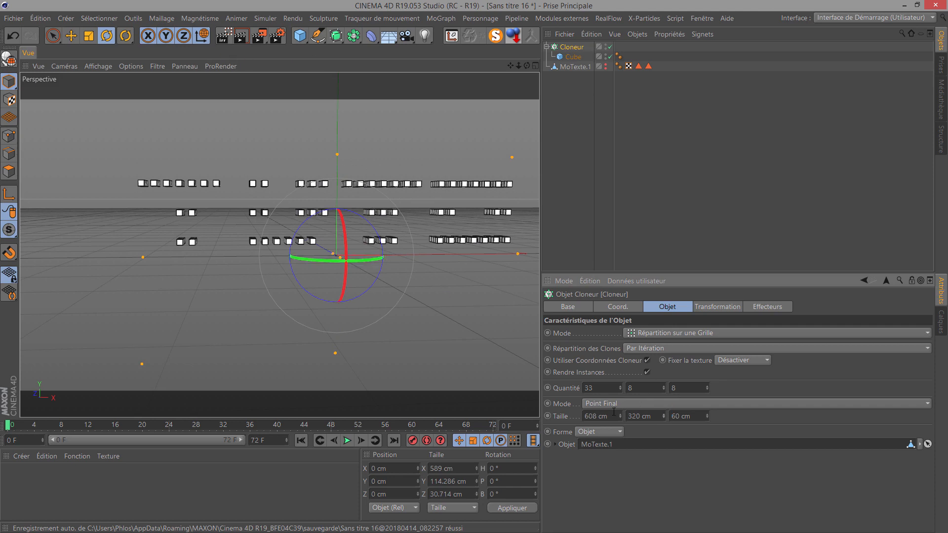
pyautogui.moveTo(662, 385); pyautogui.dragTo(662, 384)
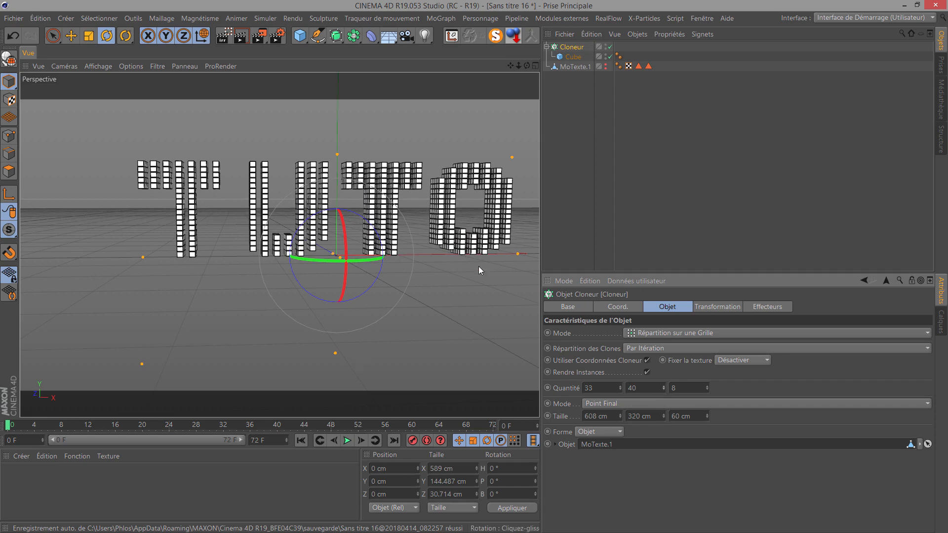
pyautogui.click(647, 360)
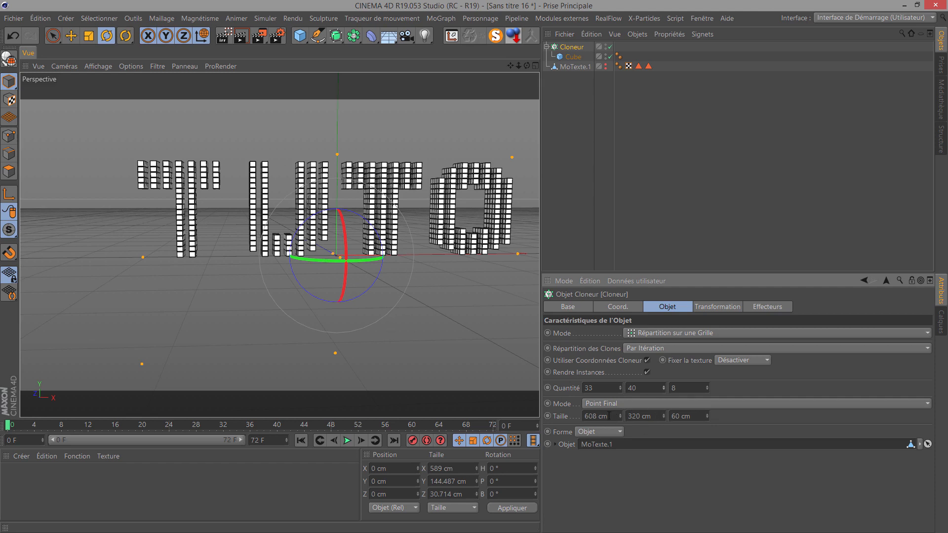
# Try an X quantity of 117 for the Cloner's grid and check the Cube's dimensions
pyautogui.moveTo(621, 389); pyautogui.dragTo(606, 256)
pyautogui.click(575, 58)
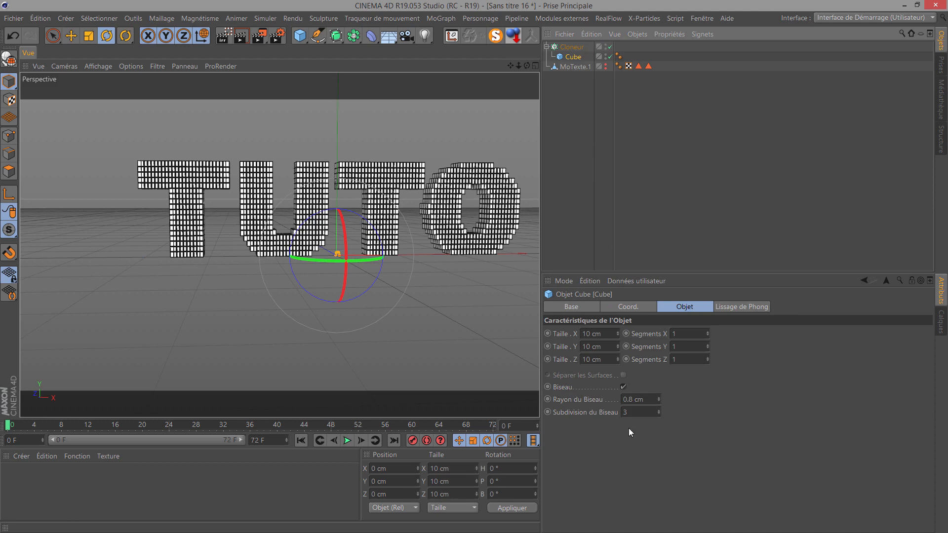
pyautogui.click(597, 336)
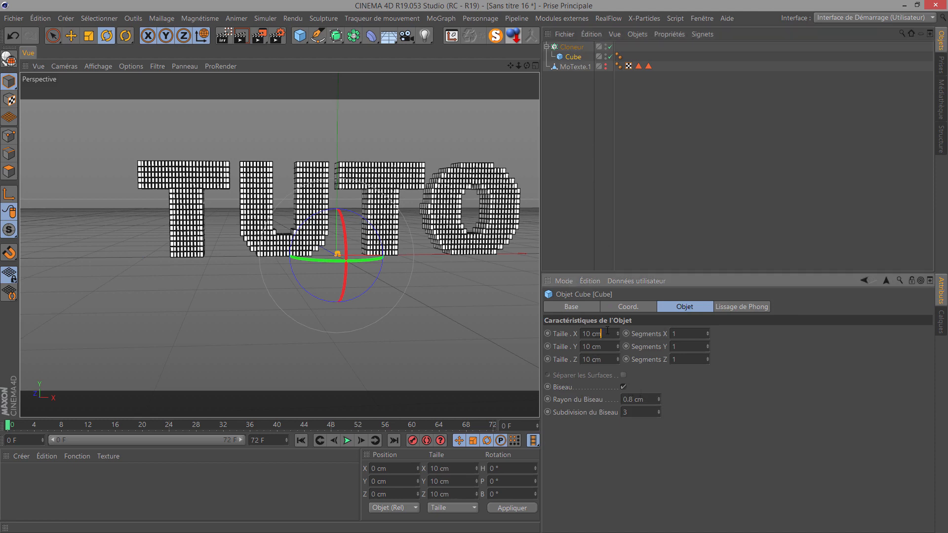
pyautogui.click(570, 46)
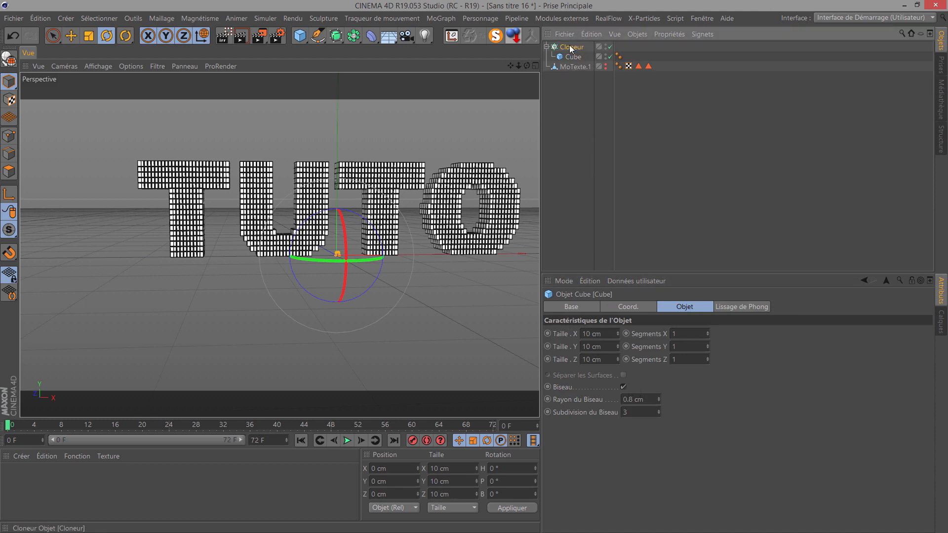
pyautogui.click(621, 390)
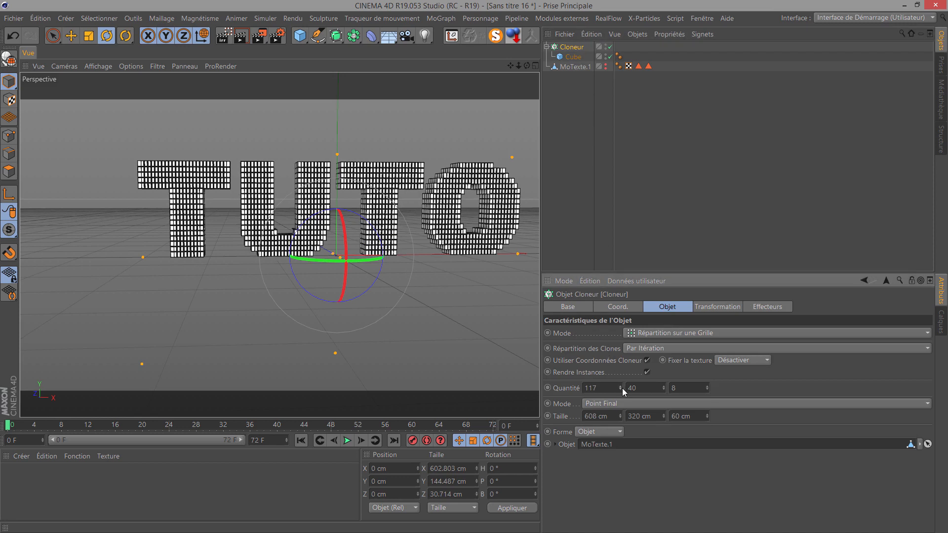
pyautogui.scroll(7, 175, 177)
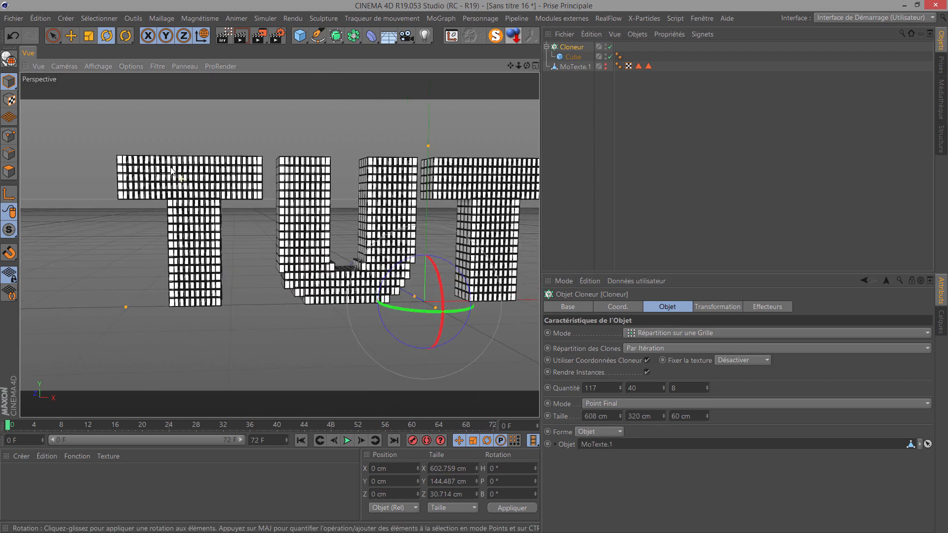
pyautogui.scroll(5, 175, 179)
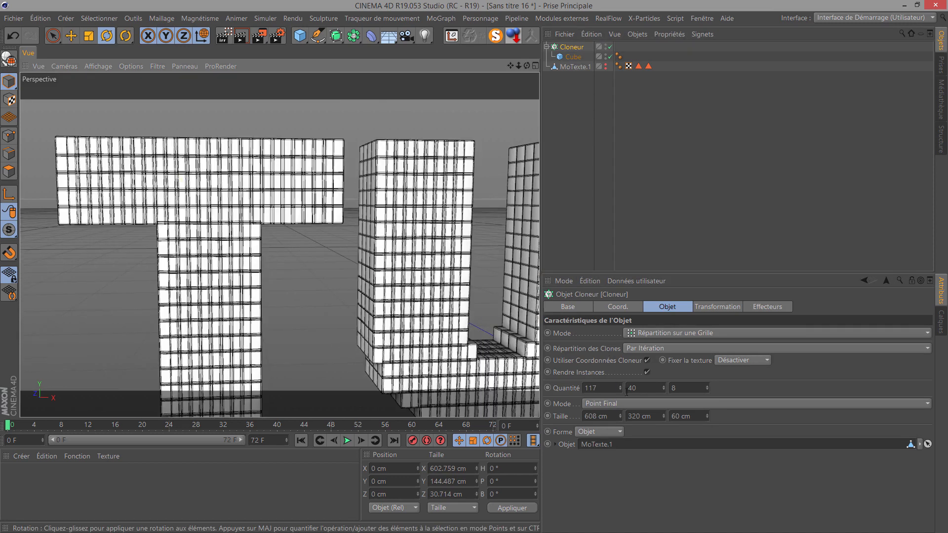
# Set the Cloner's grid quantity to 57 in X and inspect the spacing of the cubes in the first letters
pyautogui.click(620, 390)
pyautogui.moveTo(621, 389)
pyautogui.mouseDown()
pyautogui.moveTo(612, 419)
pyautogui.moveTo(620, 387)
pyautogui.mouseUp()
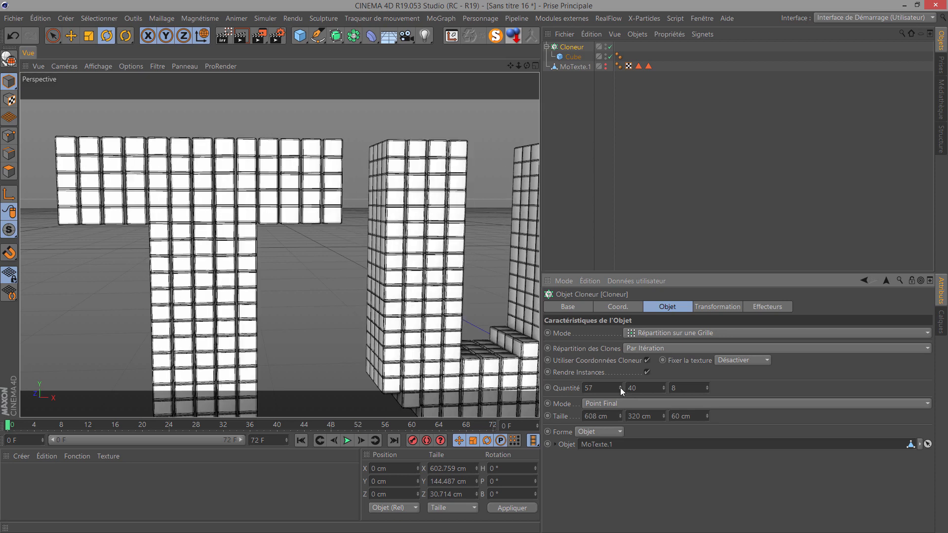
pyautogui.scroll(5, 363, 162)
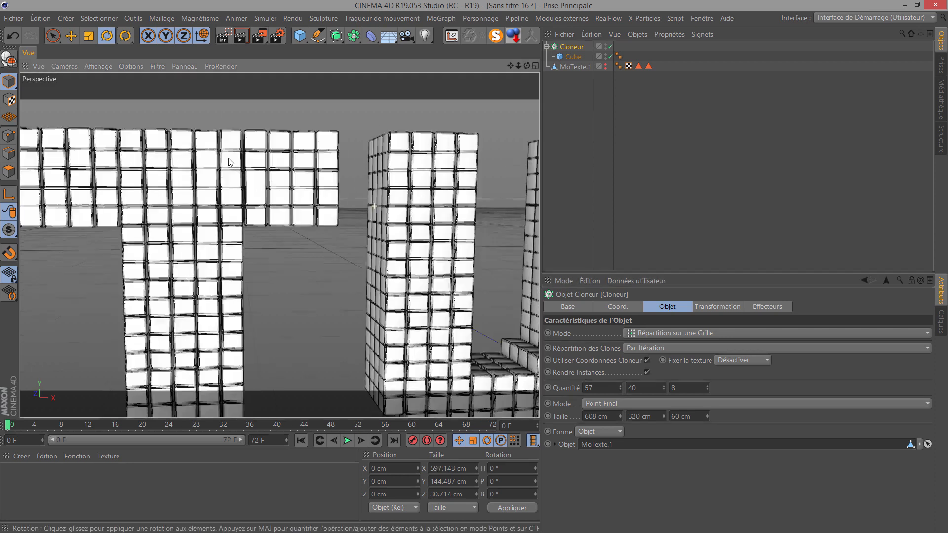
pyautogui.scroll(6, 232, 177)
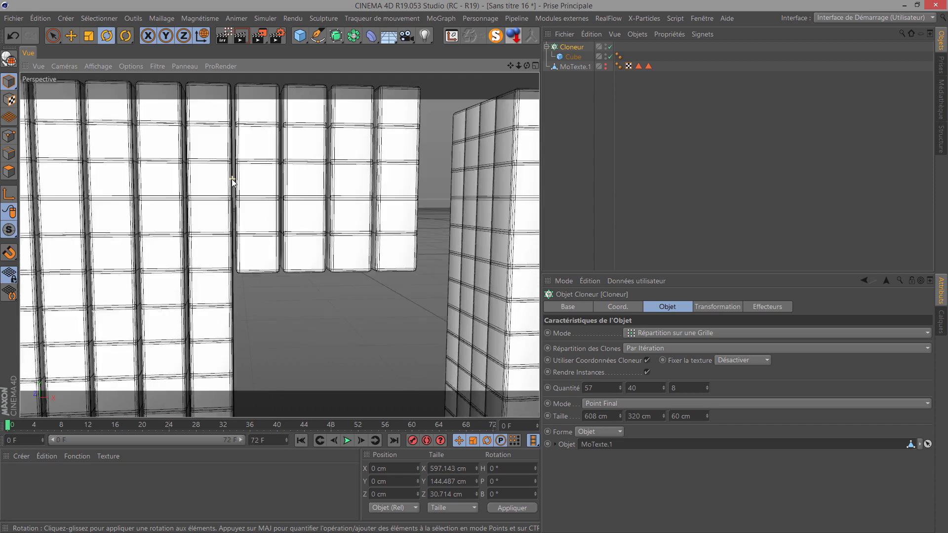
pyautogui.scroll(-8, 233, 177)
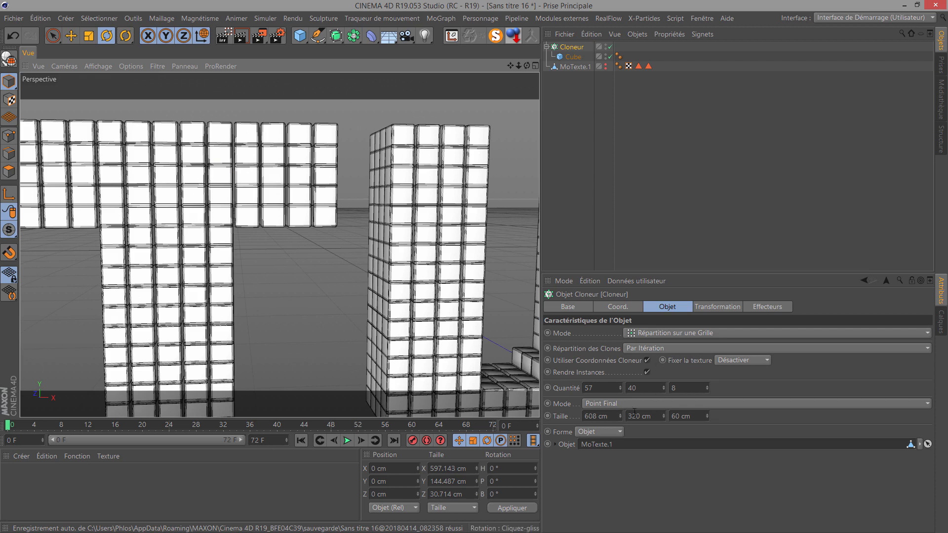
# Try a Z quantity of 7 for the Cloner's grid while viewing the letters from the side
pyautogui.moveTo(526, 66); pyautogui.dragTo(568, 216)
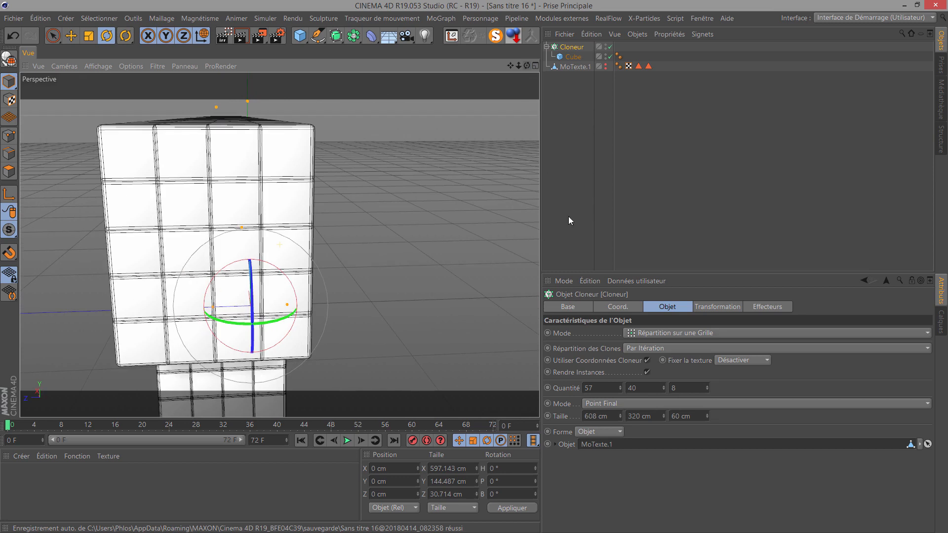
pyautogui.click(706, 389)
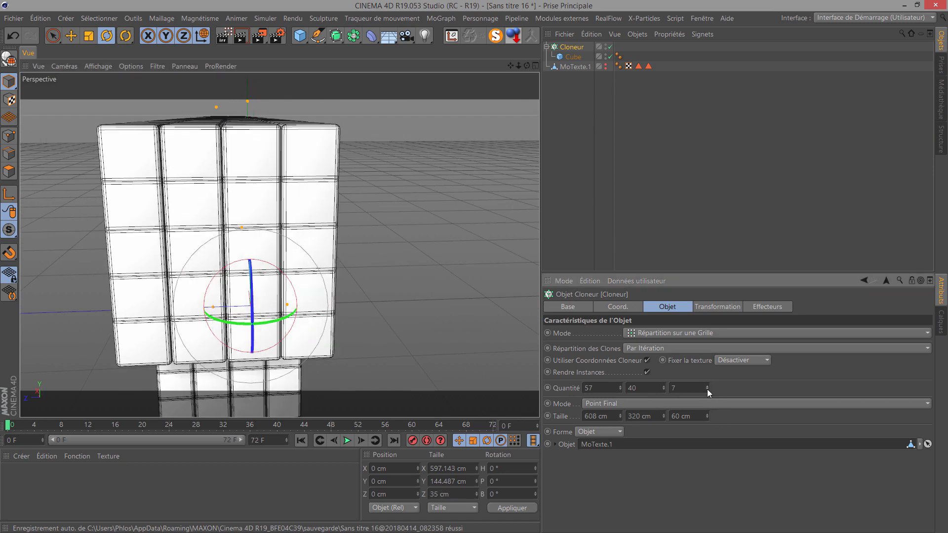
pyautogui.click(707, 390)
pyautogui.click(708, 385)
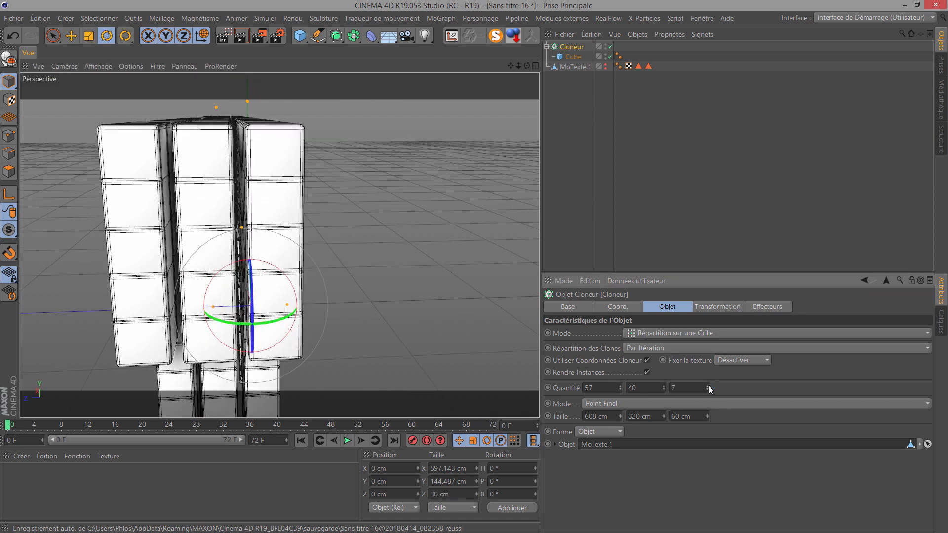
# Set the Cloner's grid size to 118 cm in Z and its Z quantity to 11
pyautogui.keyDown('alt'); pyautogui.moveTo(351, 256); pyautogui.dragTo(410, 306); pyautogui.keyUp('alt')
pyautogui.moveTo(707, 417)
pyautogui.mouseDown()
pyautogui.moveTo(713, 390)
pyautogui.moveTo(709, 416)
pyautogui.mouseUp()
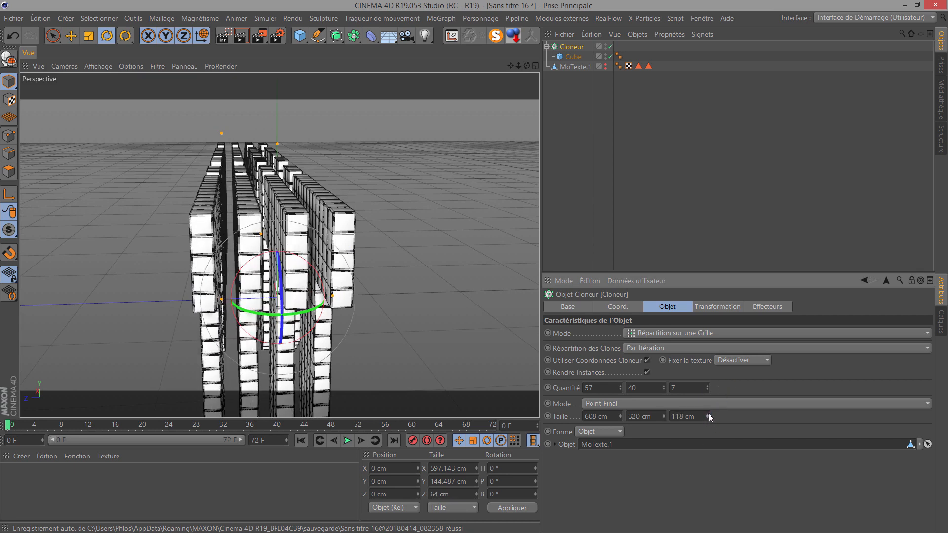
pyautogui.click(707, 385)
pyautogui.click(707, 384)
pyautogui.click(707, 384)
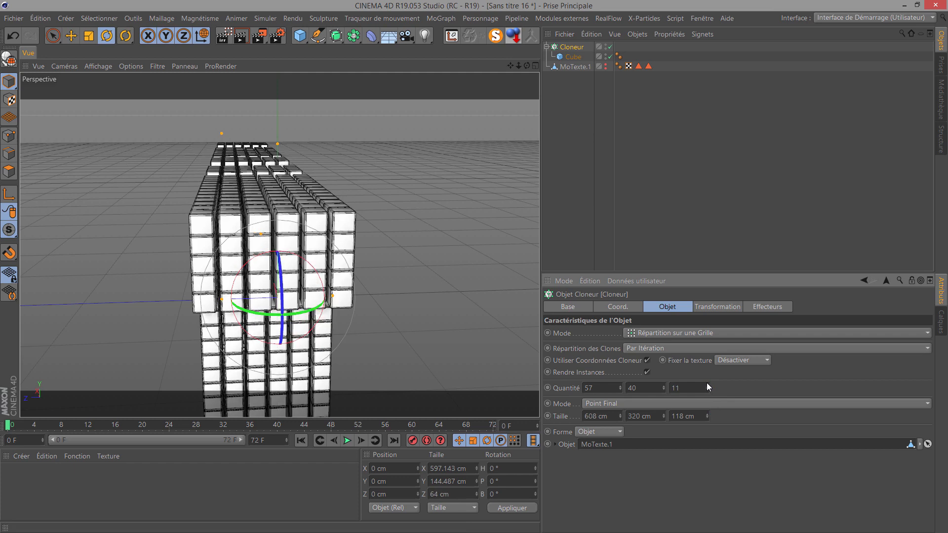
pyautogui.moveTo(526, 67)
pyautogui.mouseDown()
pyautogui.moveTo(465, 266)
pyautogui.moveTo(474, 266)
pyautogui.mouseUp()
pyautogui.scroll(-6, 332, 283)
pyautogui.scroll(-4, 388, 259)
pyautogui.moveTo(526, 66); pyautogui.dragTo(474, 269)
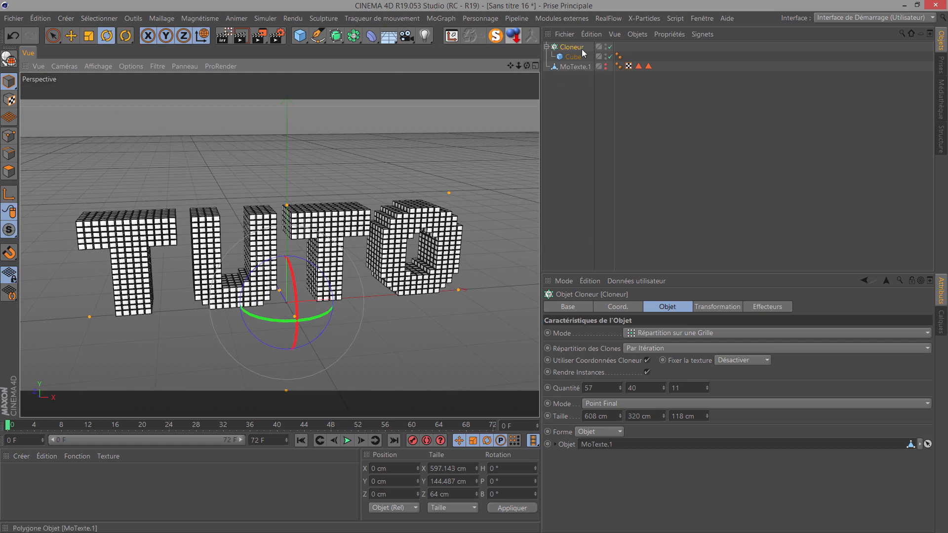
# Collapse the Cloner's hierarchy and add a Corps rigide simulation tag to the Cloner
pyautogui.click(546, 47)
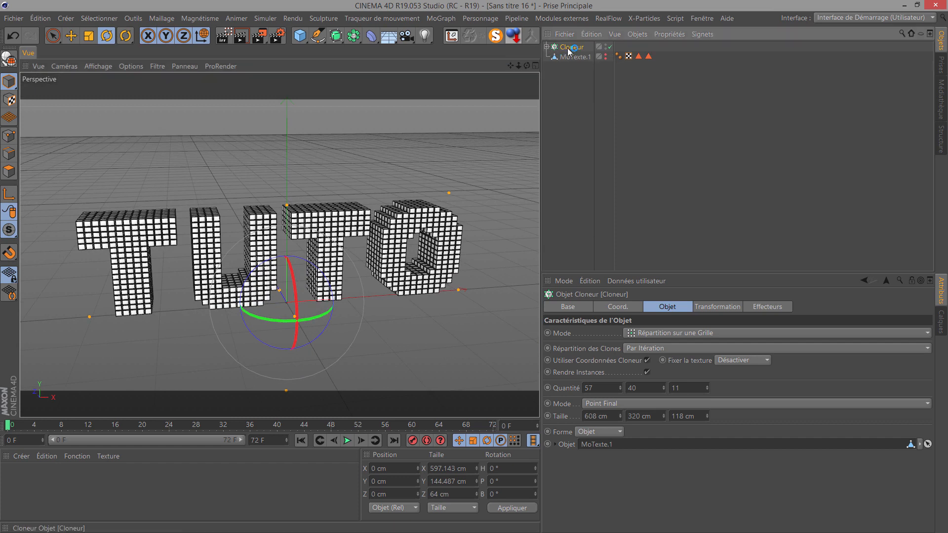
pyautogui.rightClick(570, 49)
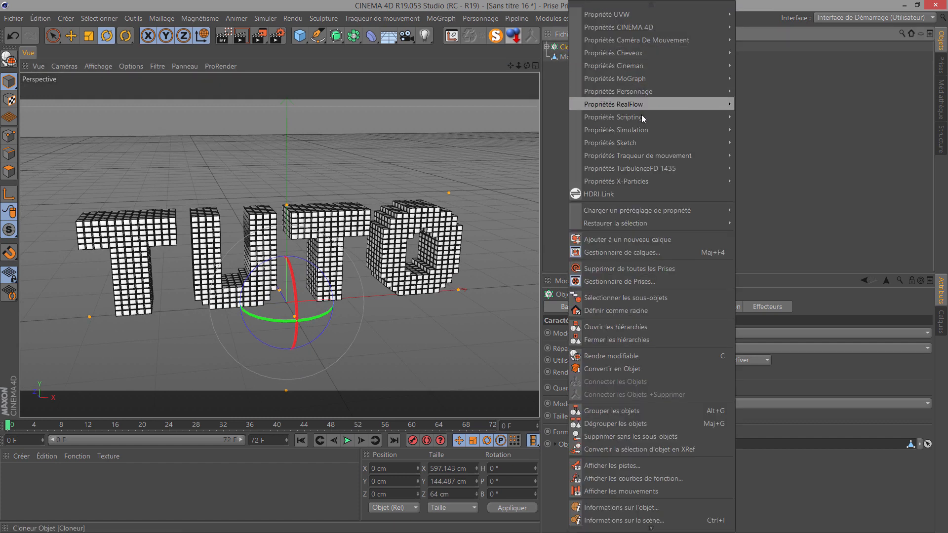
pyautogui.moveTo(638, 134)
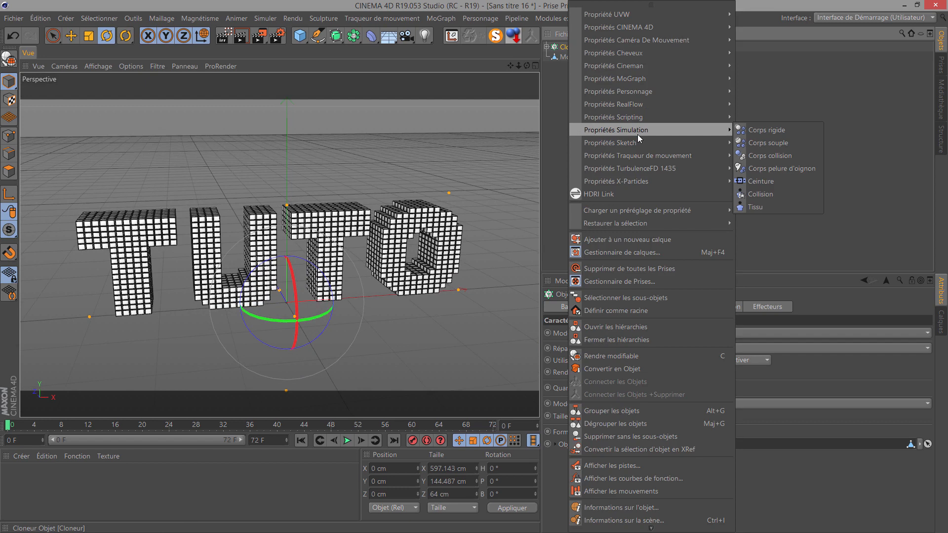
pyautogui.click(756, 130)
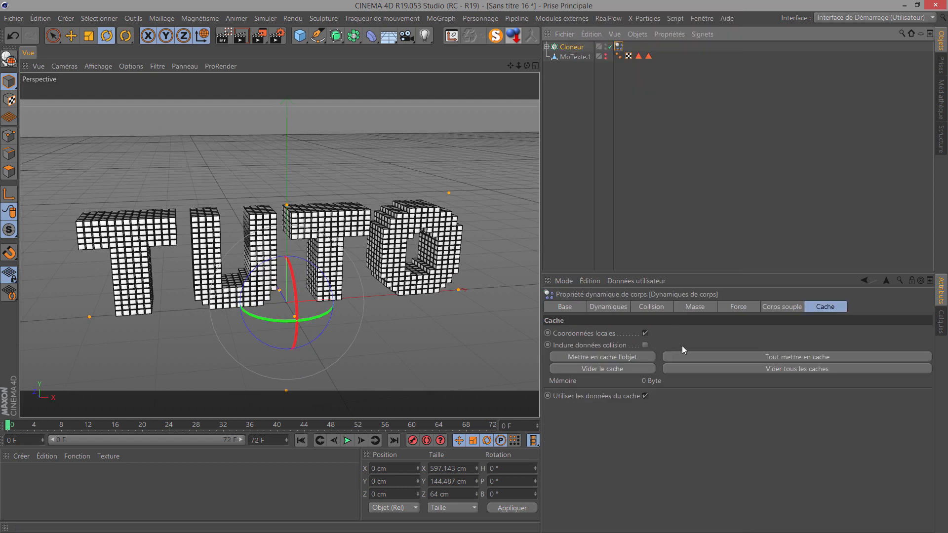
# Set the rigid body tag's collision inheritance to Appliquer propriété aux sous-objets and Eléments individuels to Tout
pyautogui.click(652, 307)
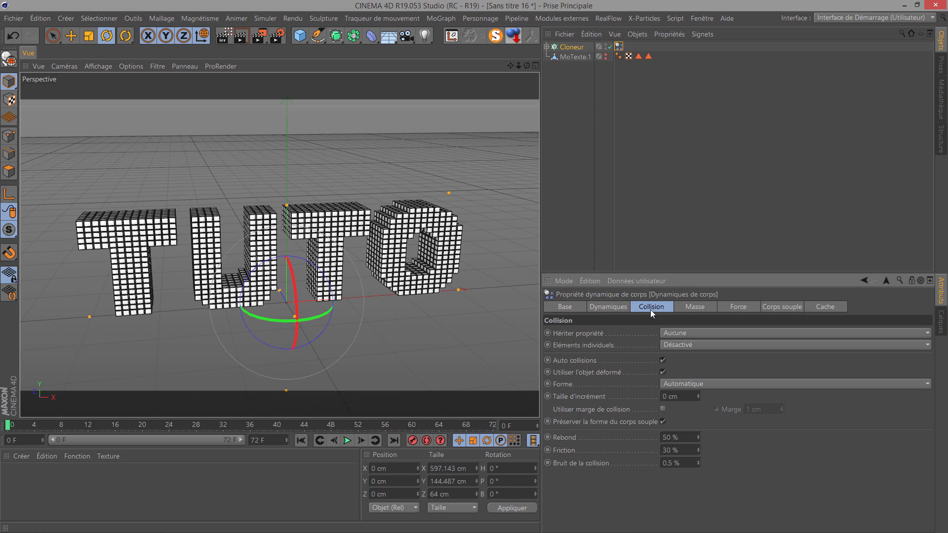
pyautogui.click(685, 334)
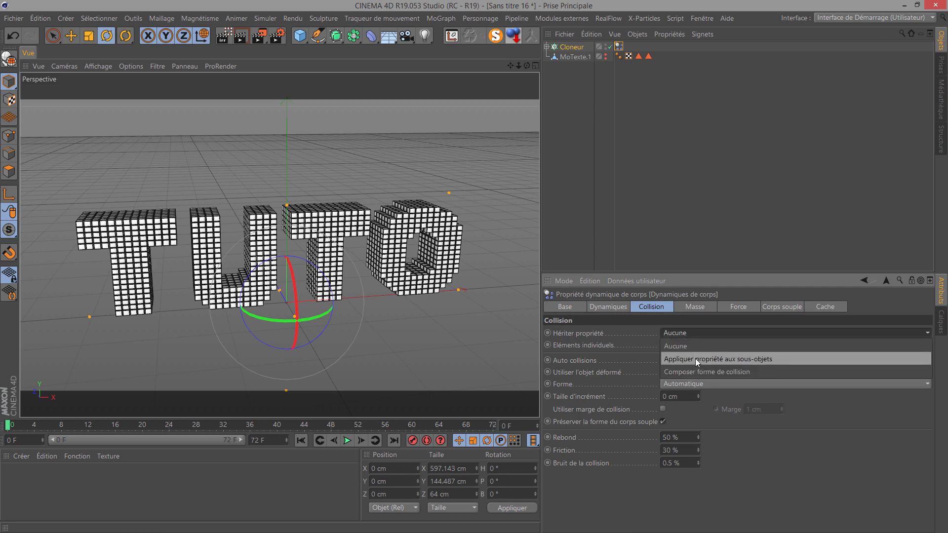
pyautogui.click(690, 359)
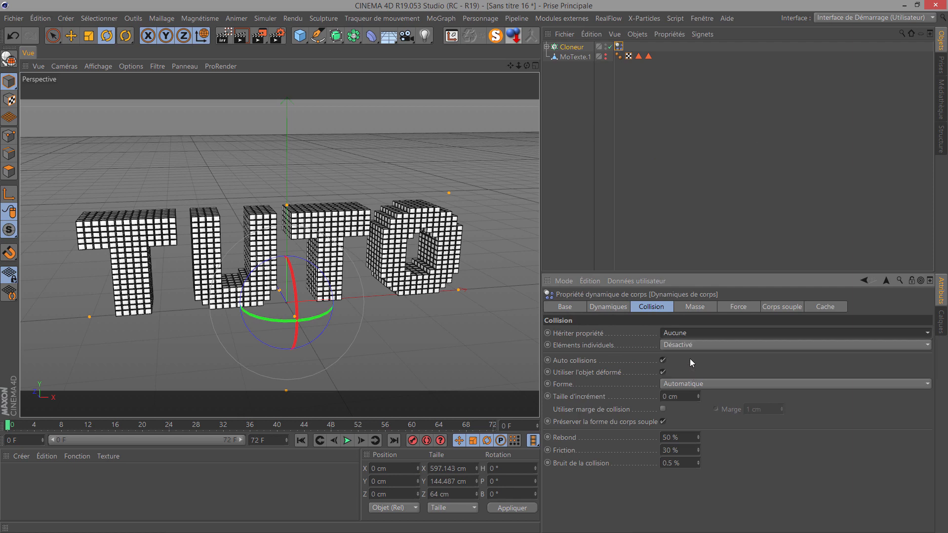
pyautogui.click(675, 345)
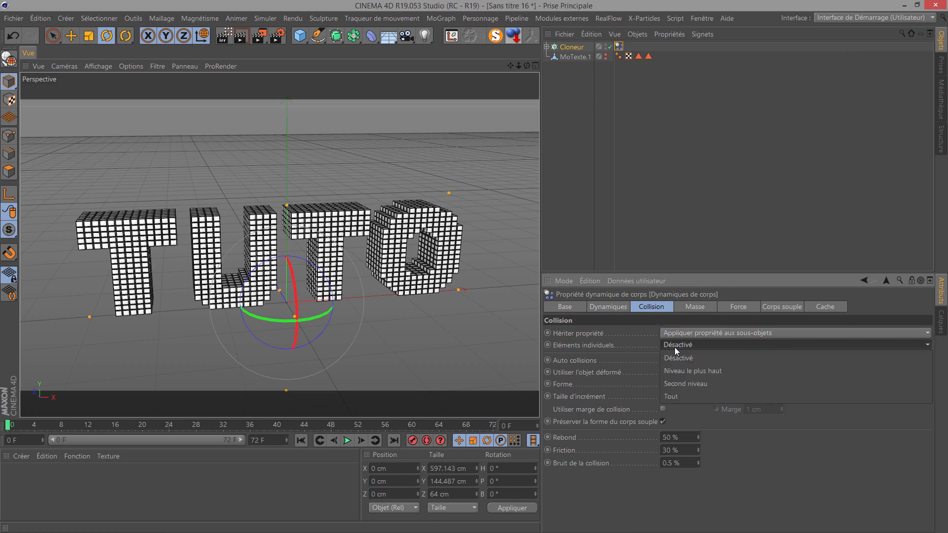
pyautogui.click(680, 398)
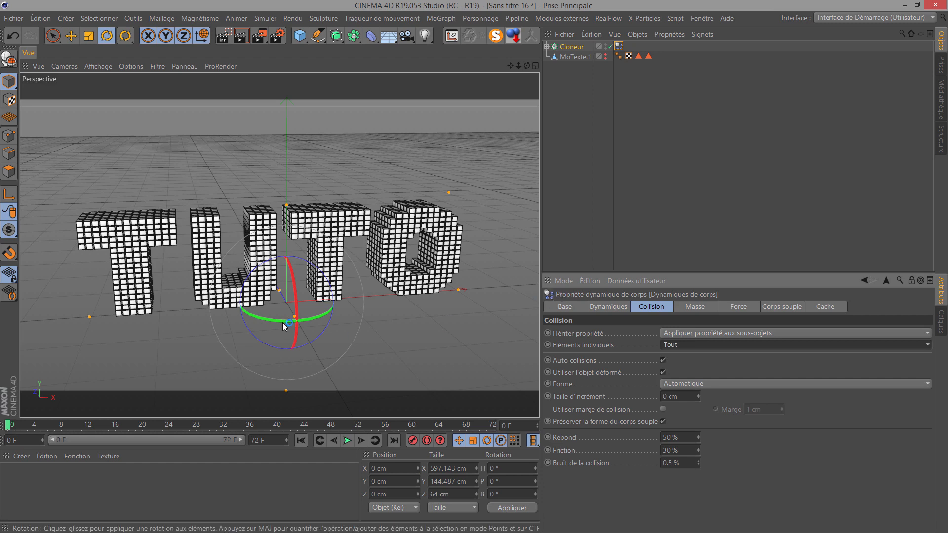
# Play the start of the rigid body simulation and return to frame 0
pyautogui.click(348, 441)
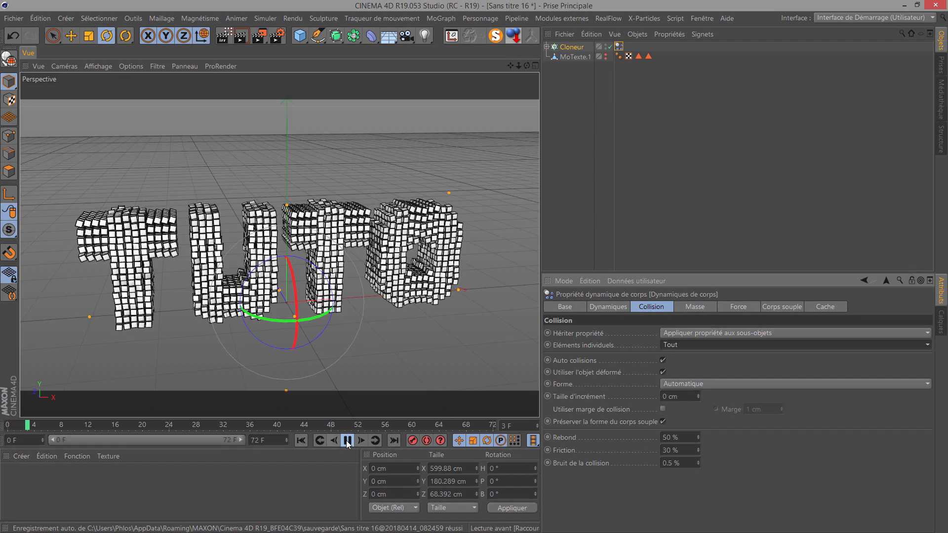
pyautogui.click(347, 441)
pyautogui.click(300, 441)
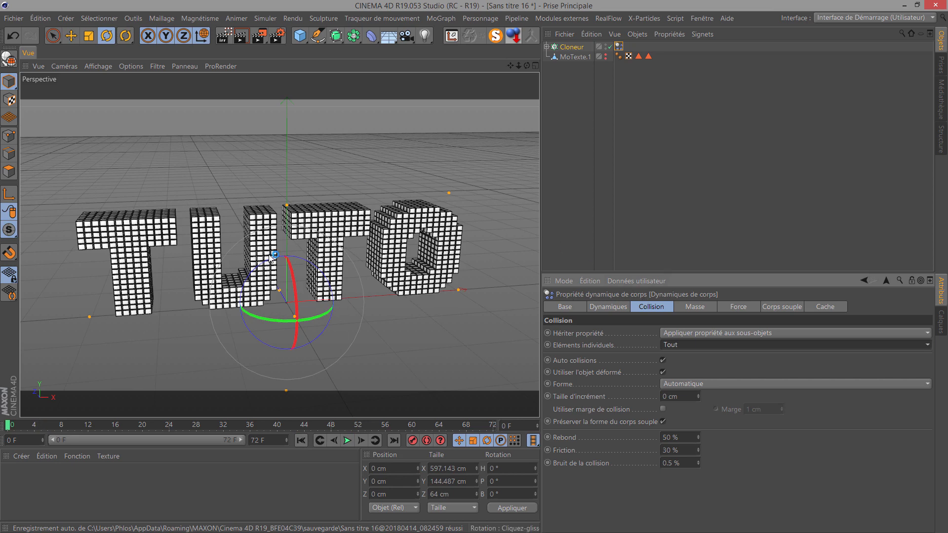
# Set the gravity in the project's general dynamics settings to 0 cm
pyautogui.click(599, 309)
pyautogui.click(563, 280)
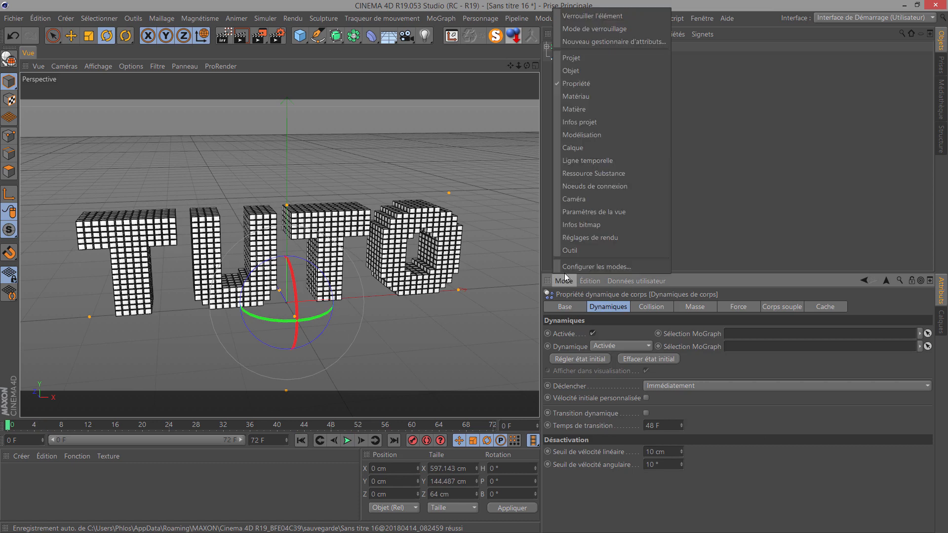
pyautogui.click(573, 57)
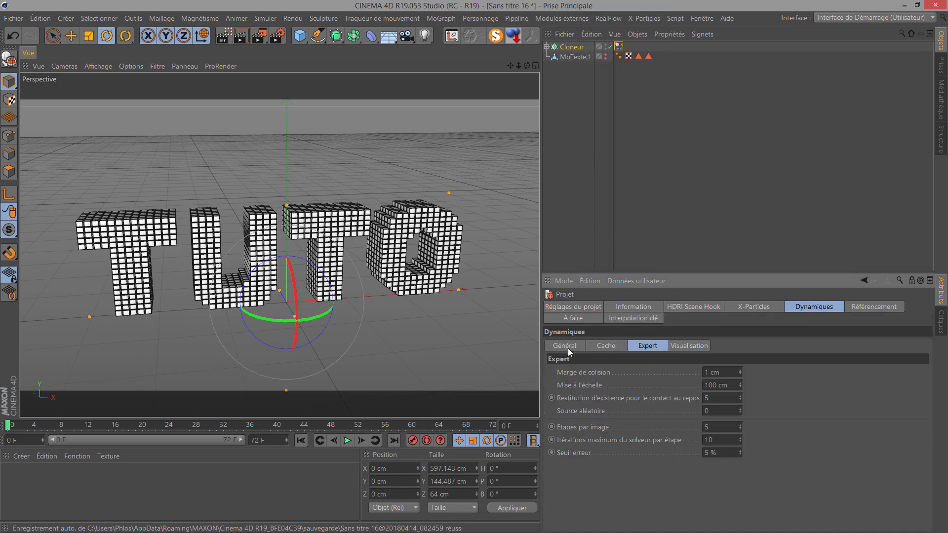
pyautogui.click(563, 280)
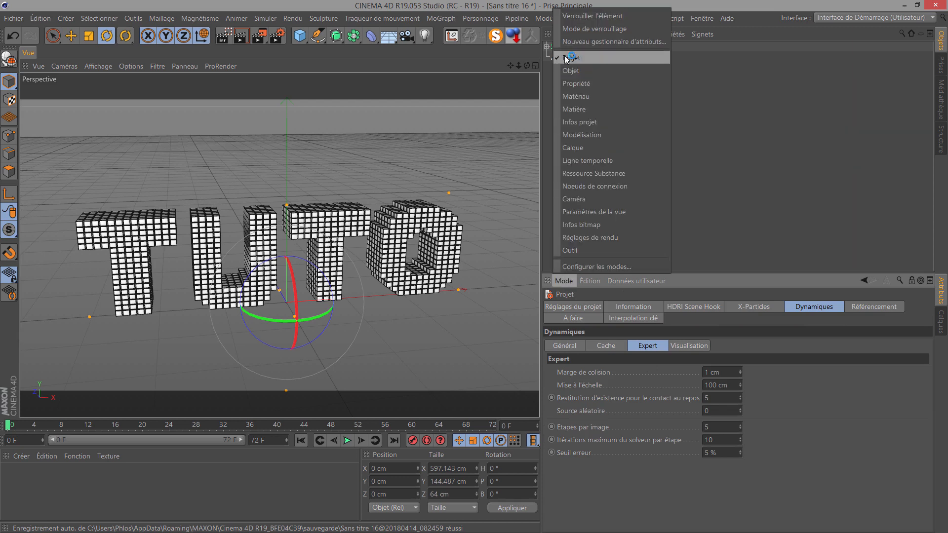
pyautogui.click(563, 347)
pyautogui.click(563, 347)
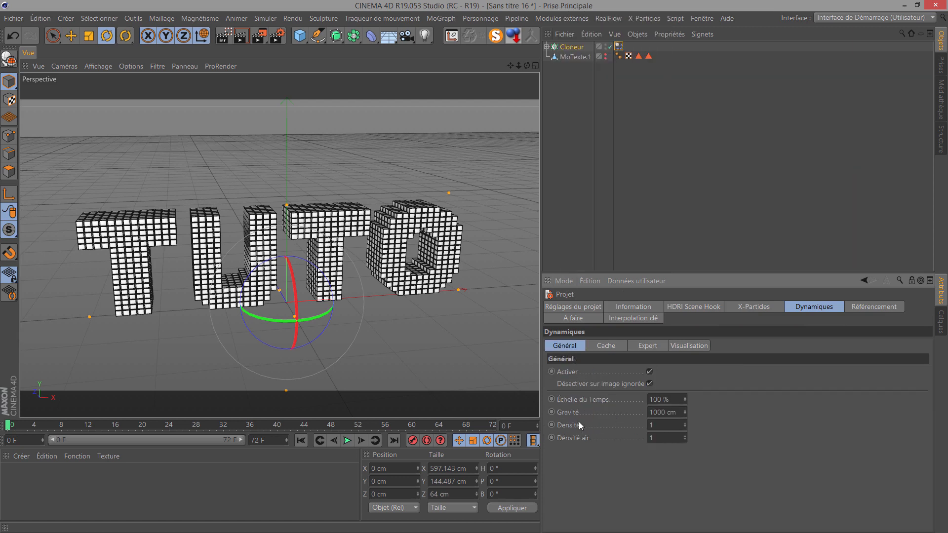
pyautogui.doubleClick(676, 412)
pyautogui.write('0')
# Play the simulation without gravity and return to frame 0
pyautogui.click(347, 441)
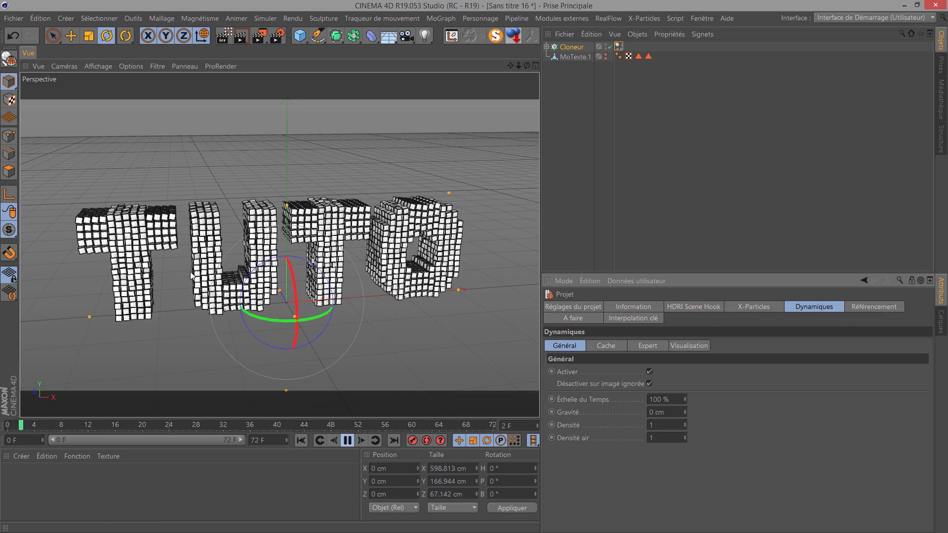
pyautogui.click(345, 443)
pyautogui.click(297, 442)
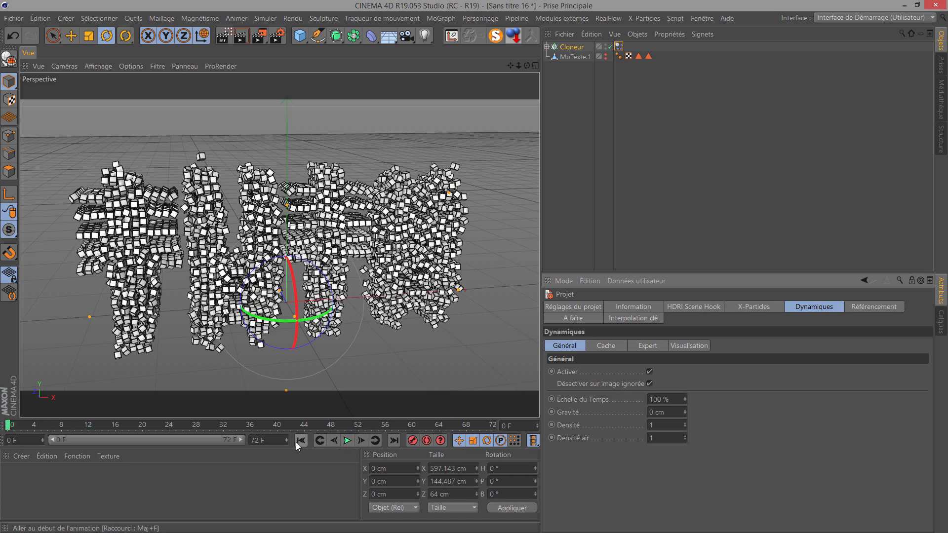
# Switch to the front view and examine the vertical spacing between the cubes of the first letter T
pyautogui.scroll(5, 68, 237)
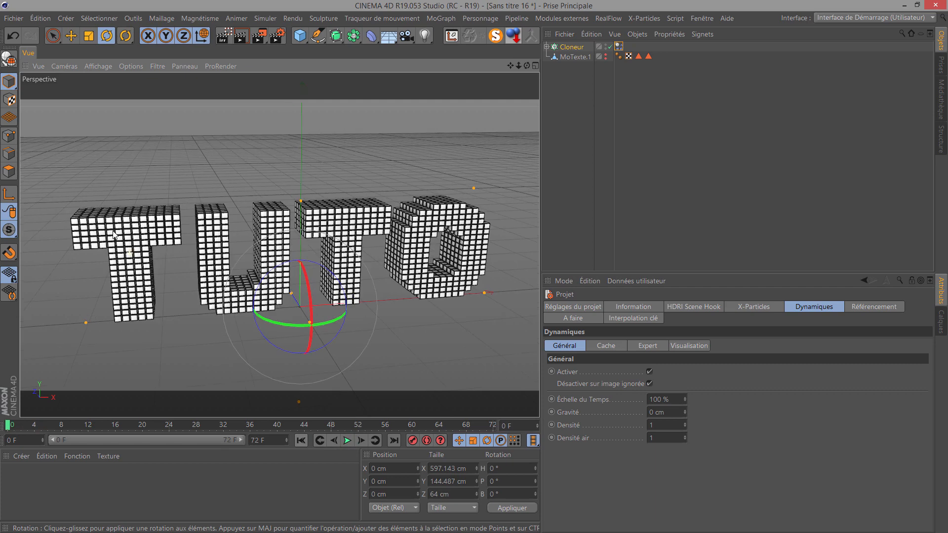
pyautogui.scroll(6, 69, 235)
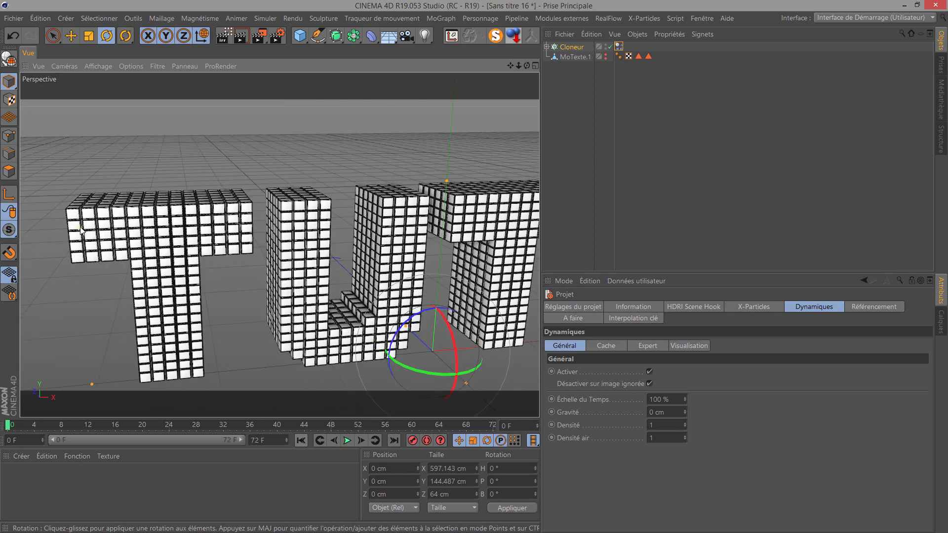
pyautogui.scroll(5, 88, 228)
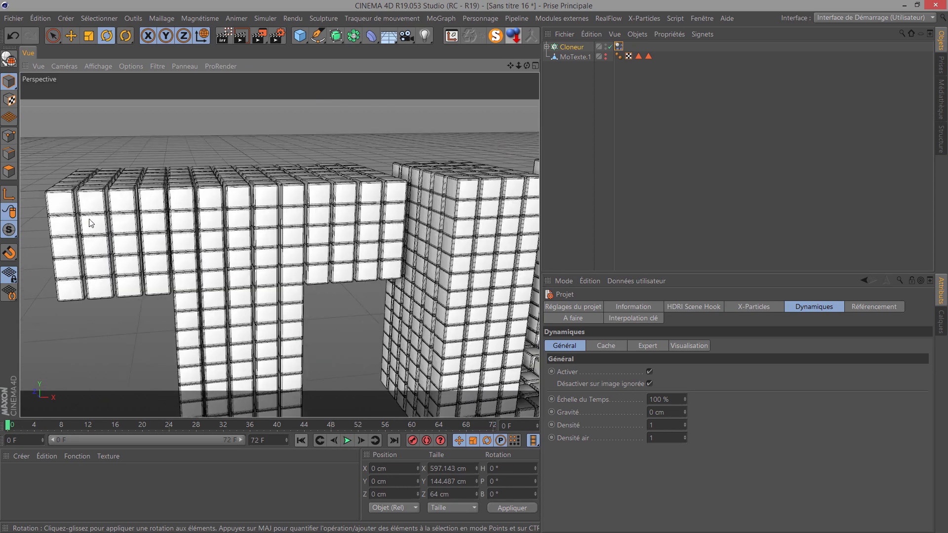
pyautogui.click(66, 70)
pyautogui.click(84, 178)
pyautogui.scroll(8, 140, 186)
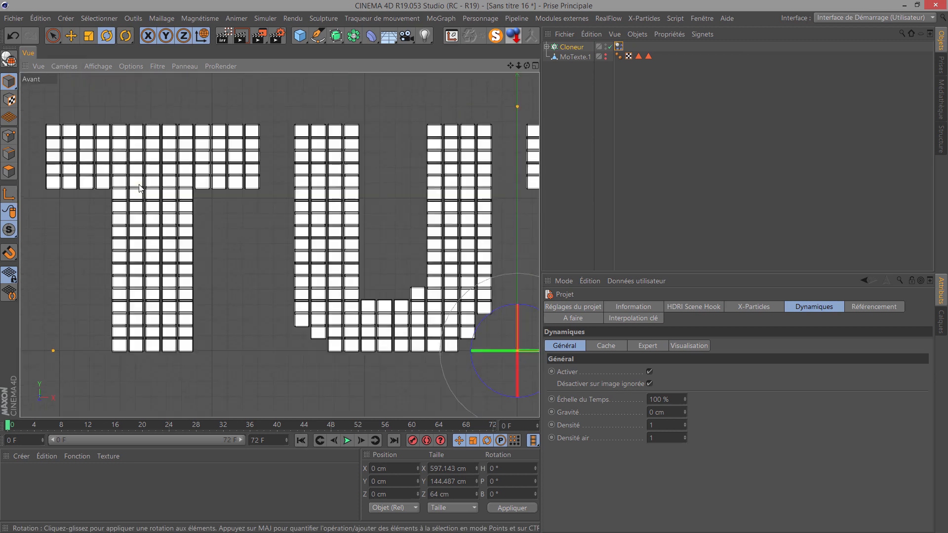
pyautogui.scroll(5, 182, 197)
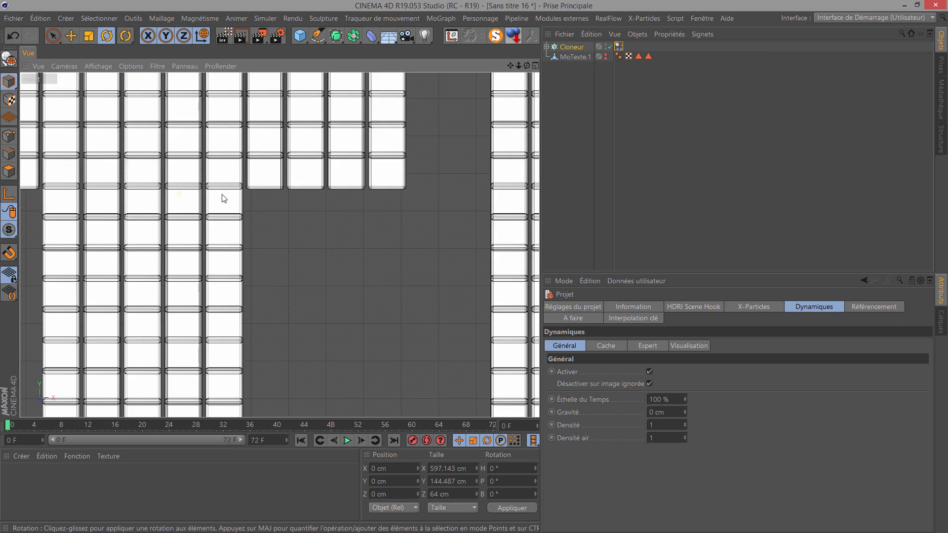
pyautogui.scroll(1, 225, 195)
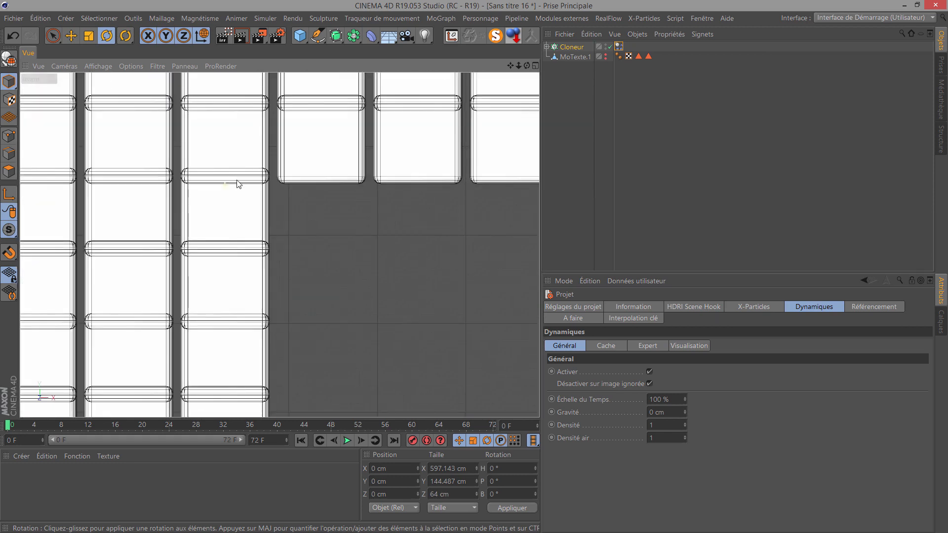
# Reduce the Cloner's Y quantity to 31 to leave gaps between the rows of cubes
pyautogui.click(568, 48)
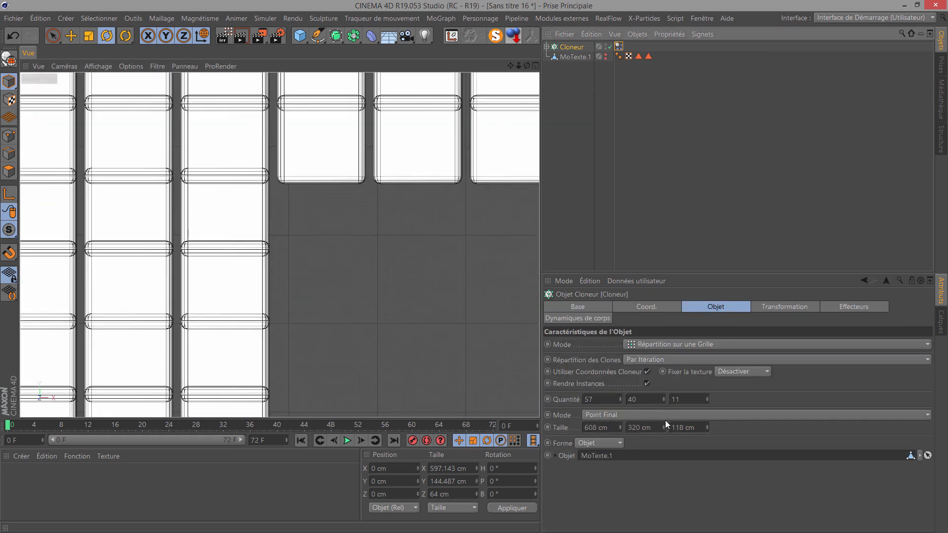
pyautogui.click(664, 401)
pyautogui.click(663, 401)
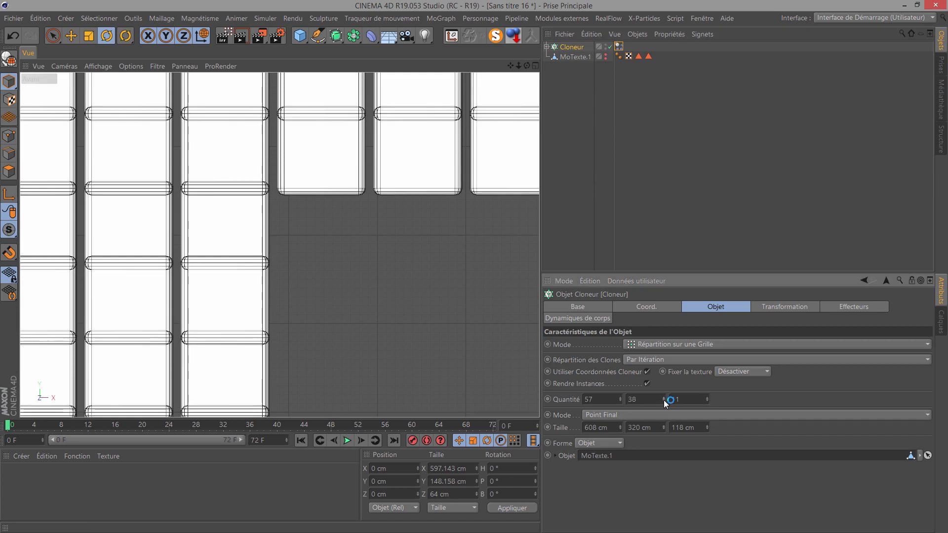
pyautogui.click(663, 401)
pyautogui.click(664, 401)
pyautogui.click(663, 401)
pyautogui.click(663, 401)
pyautogui.click(664, 400)
pyautogui.click(663, 401)
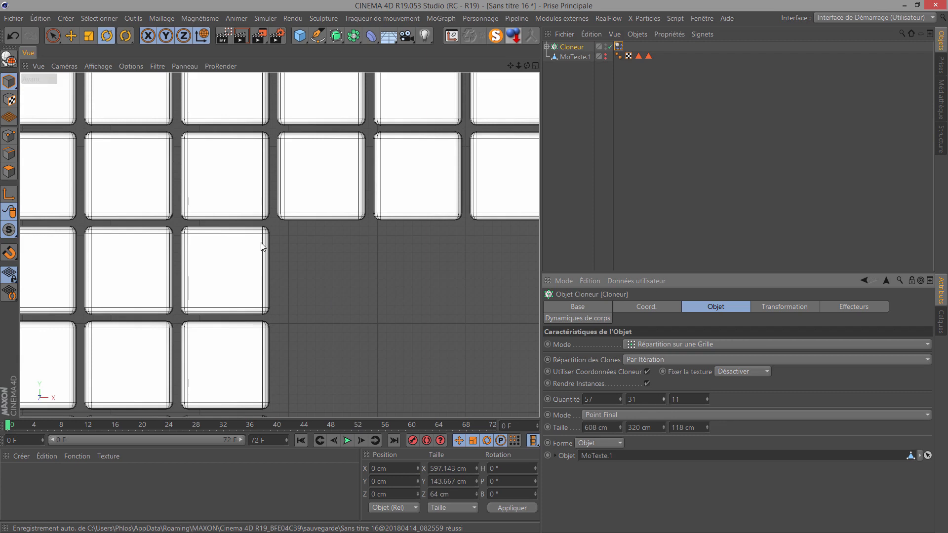
# Switch back to the perspective view, play the simulation to check the cubes' spacing, and return to frame 0
pyautogui.scroll(-6, 238, 291)
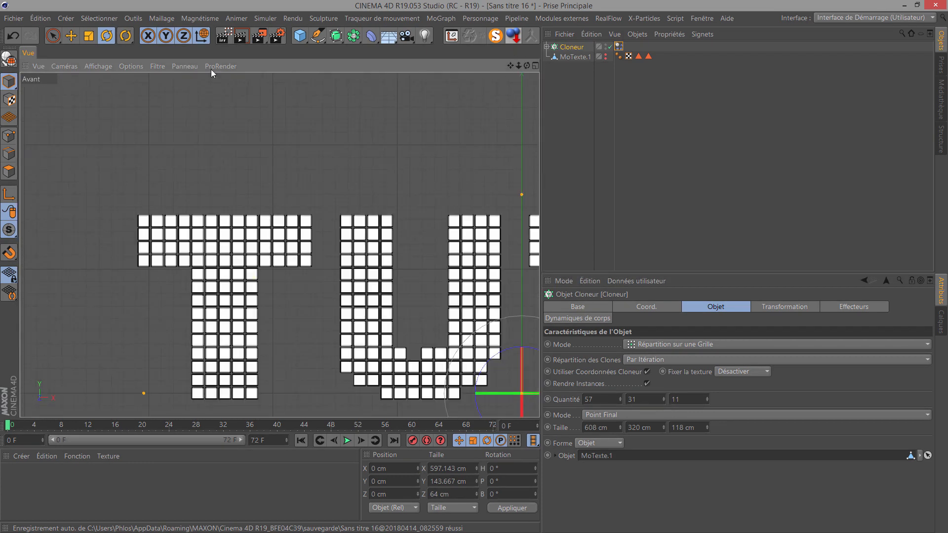
pyautogui.click(64, 67)
pyautogui.click(84, 125)
pyautogui.click(347, 440)
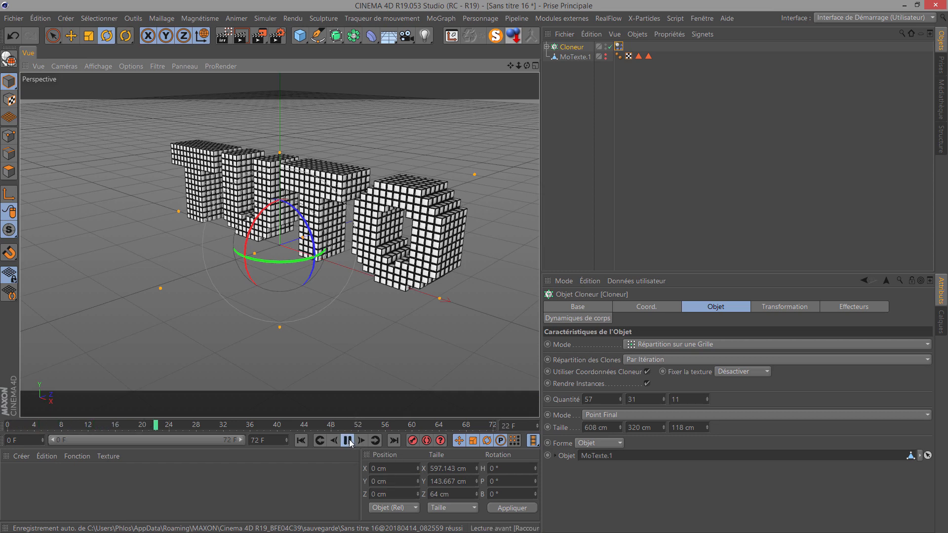
pyautogui.click(300, 440)
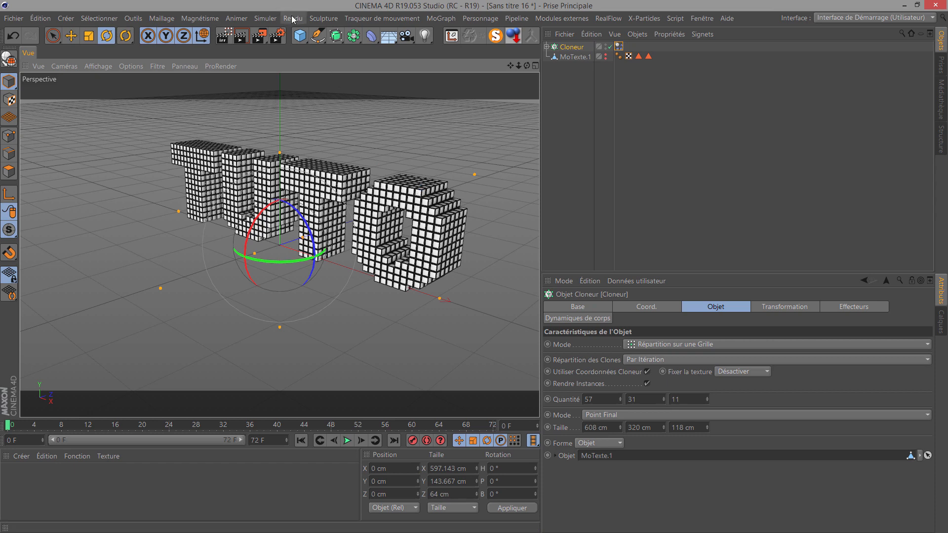
# Add a Turbulence particle force to the scene and play the simulation to about frame 32
pyautogui.click(262, 20)
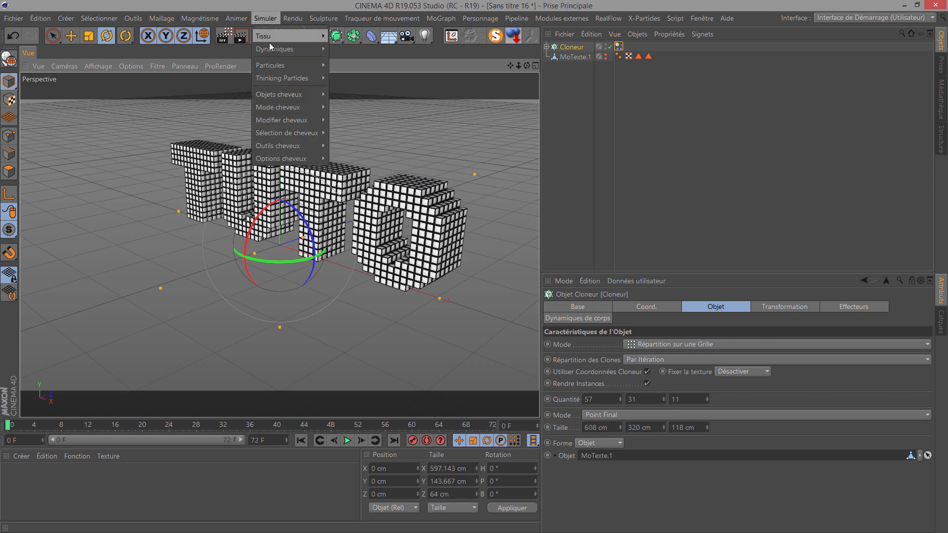
pyautogui.moveTo(269, 64)
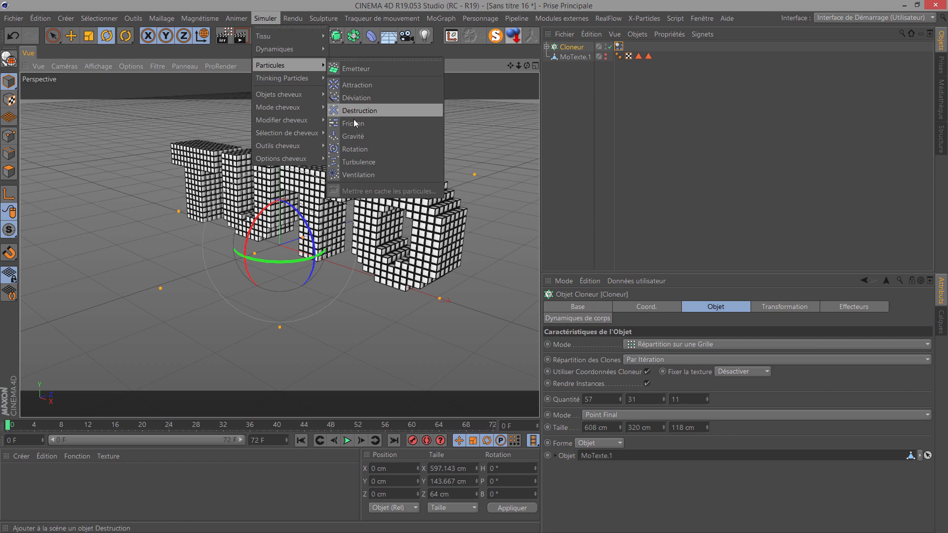
pyautogui.click(351, 161)
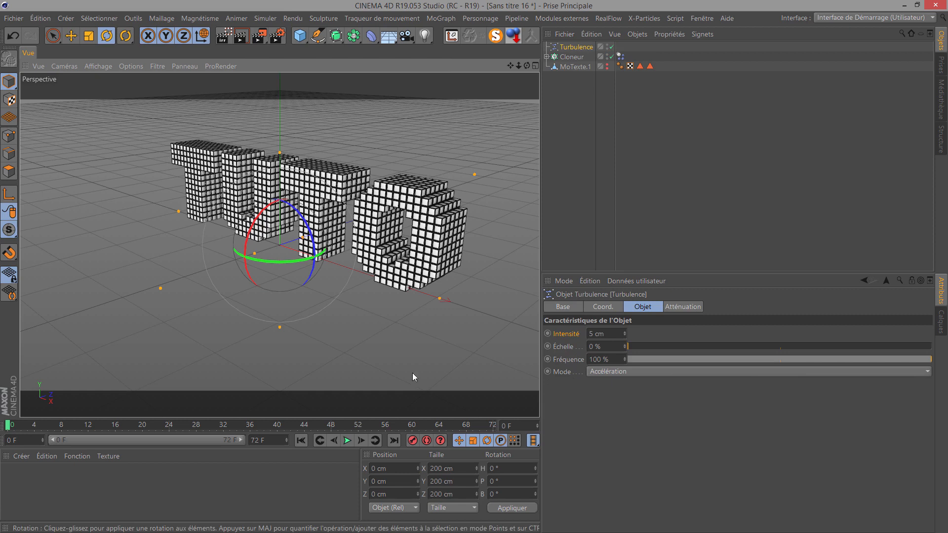
pyautogui.click(347, 440)
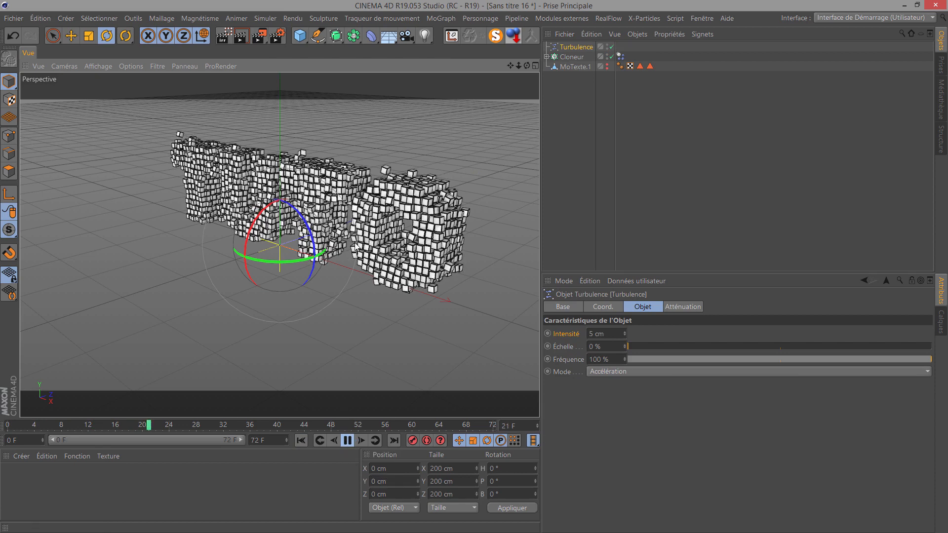
pyautogui.click(348, 440)
# Extend the animation's end to frame 100 and continue the playback to frame 42
pyautogui.click(253, 439)
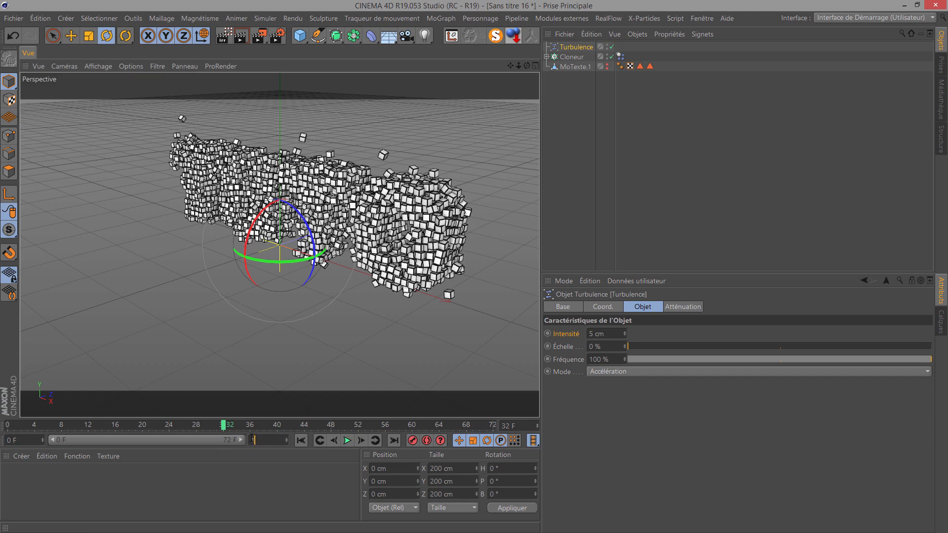
pyautogui.press('Return')
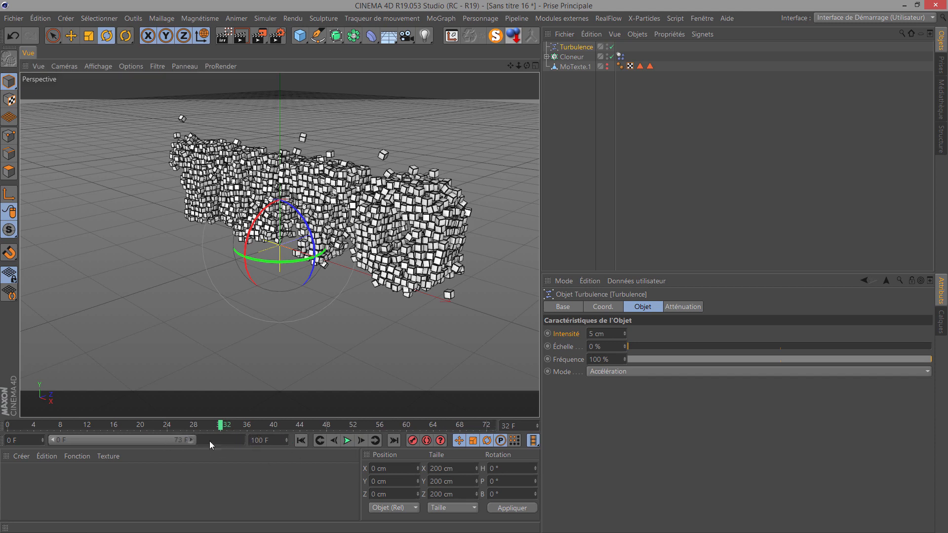
pyautogui.click(347, 440)
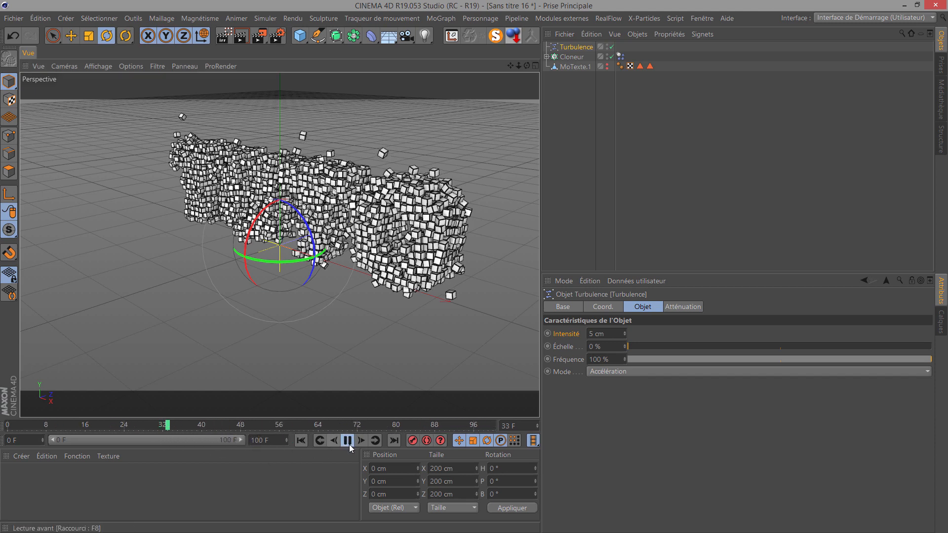
pyautogui.click(348, 440)
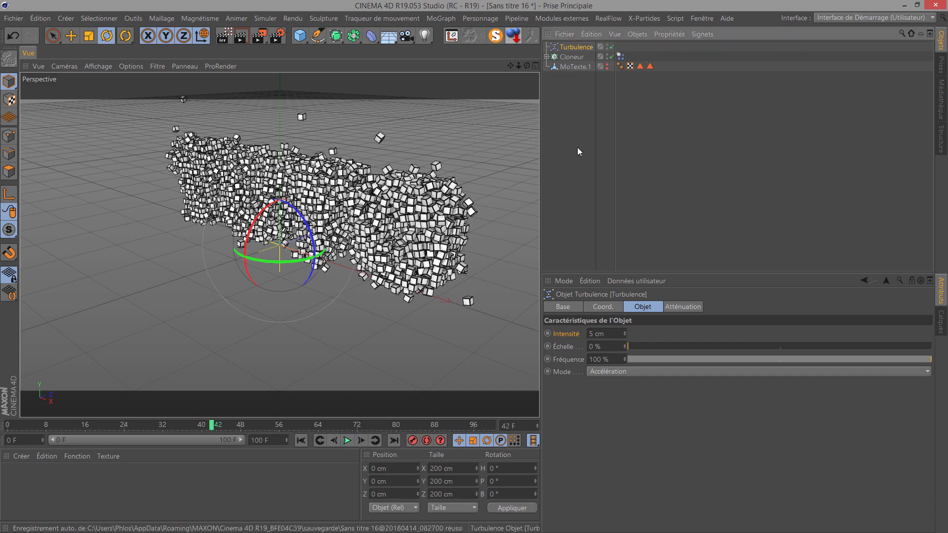
# Set the Turbulence intensity to 15 cm, its scale to 100 % and its frequency to 10 %
pyautogui.click(608, 334)
pyautogui.write('15')
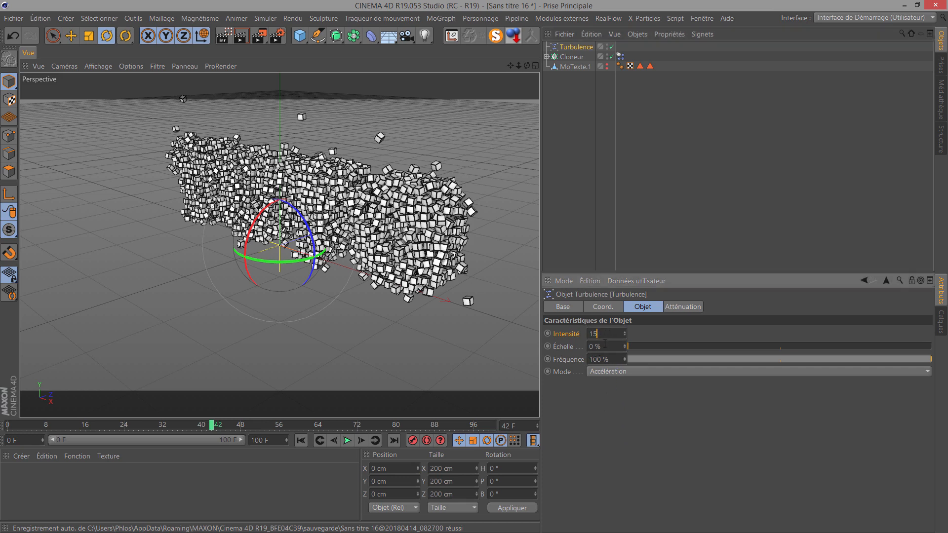
pyautogui.write('100')
pyautogui.press('Return')
pyautogui.click(607, 359)
pyautogui.write('10')
pyautogui.press('Return')
# Replay the simulation from frame 0 to frame 16 to check the new turbulence settings
pyautogui.click(301, 440)
pyautogui.click(347, 441)
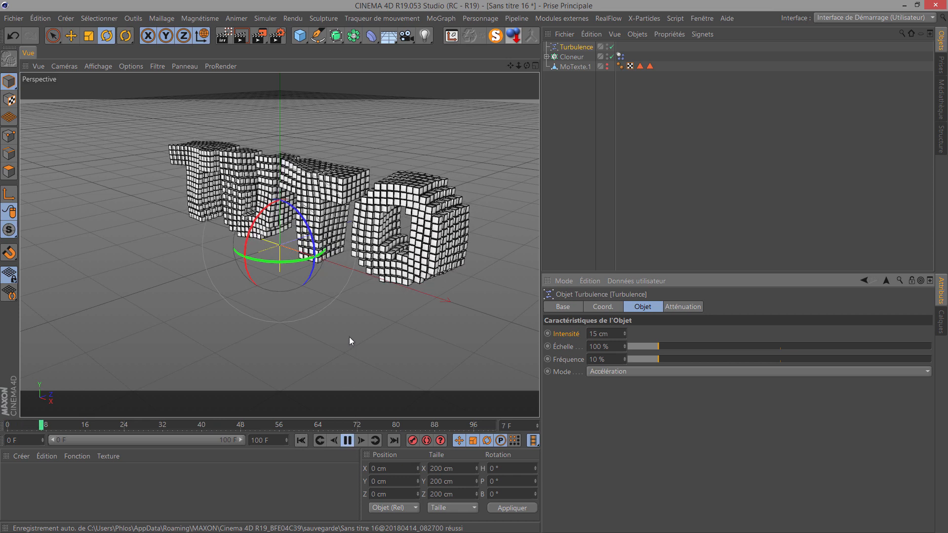
pyautogui.click(347, 440)
pyautogui.click(604, 347)
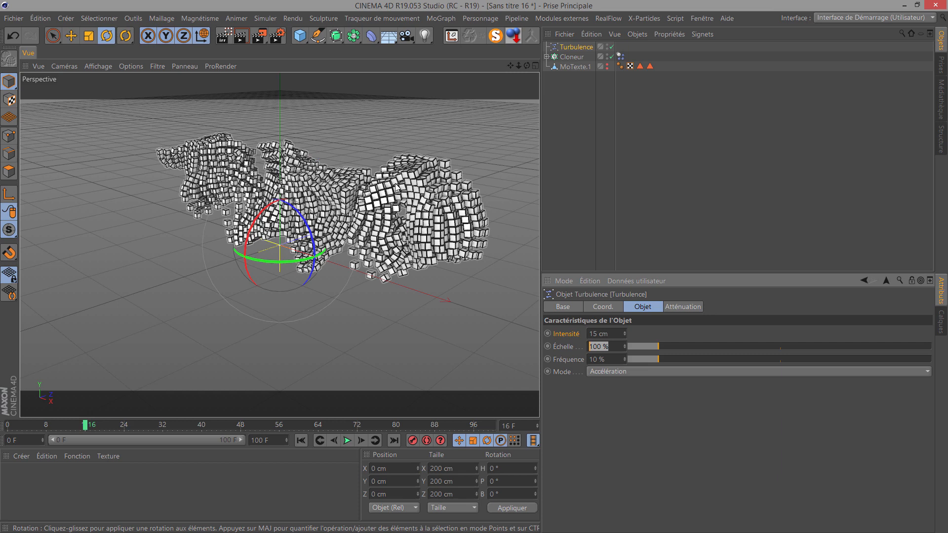
pyautogui.press('Tab')
# Resume the playback to frame 92 and examine how the turbulence scatters the cubes
pyautogui.click(347, 440)
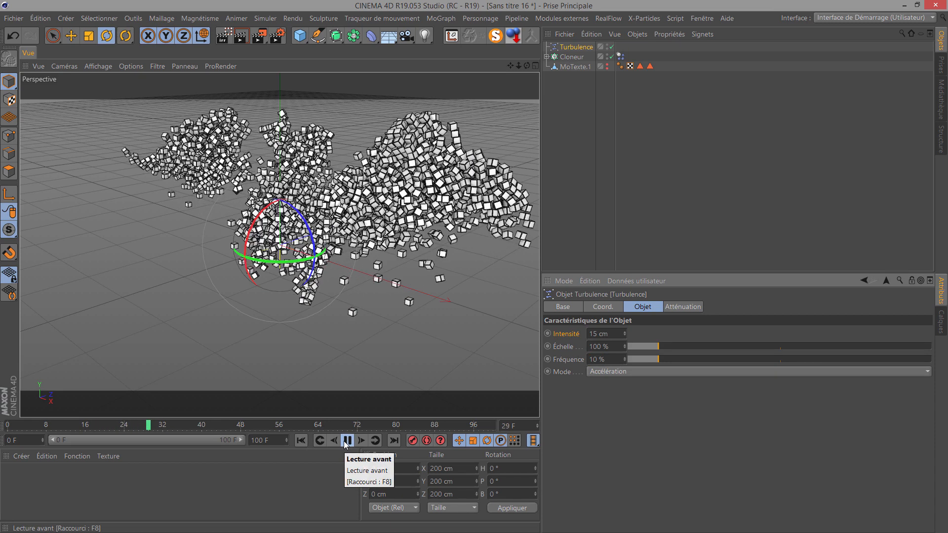
pyautogui.scroll(-10, 331, 281)
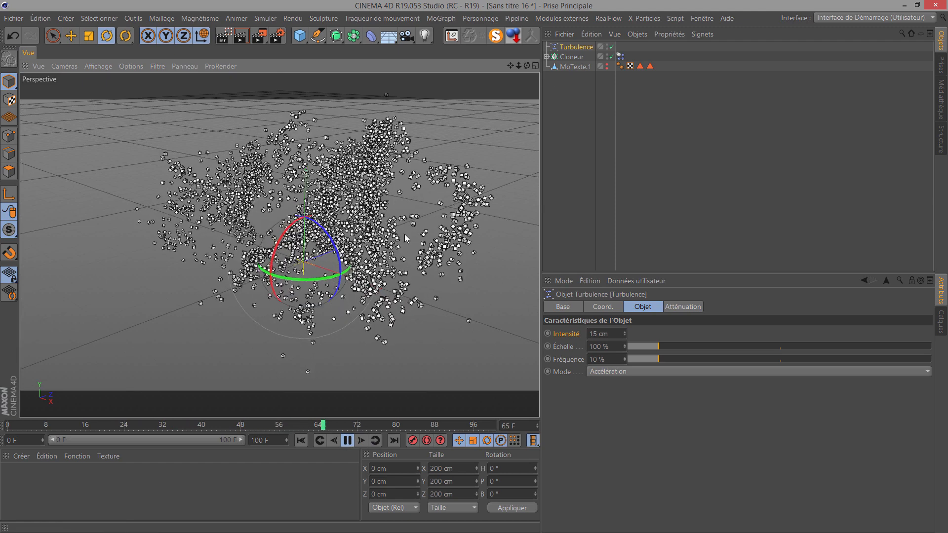
pyautogui.click(347, 441)
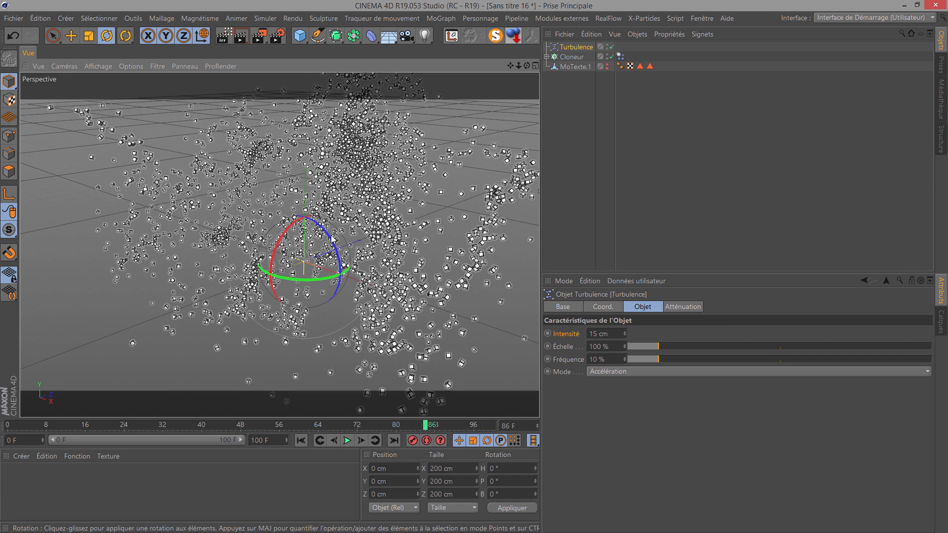
pyautogui.click(347, 440)
pyautogui.click(347, 440)
pyautogui.scroll(-2, 304, 256)
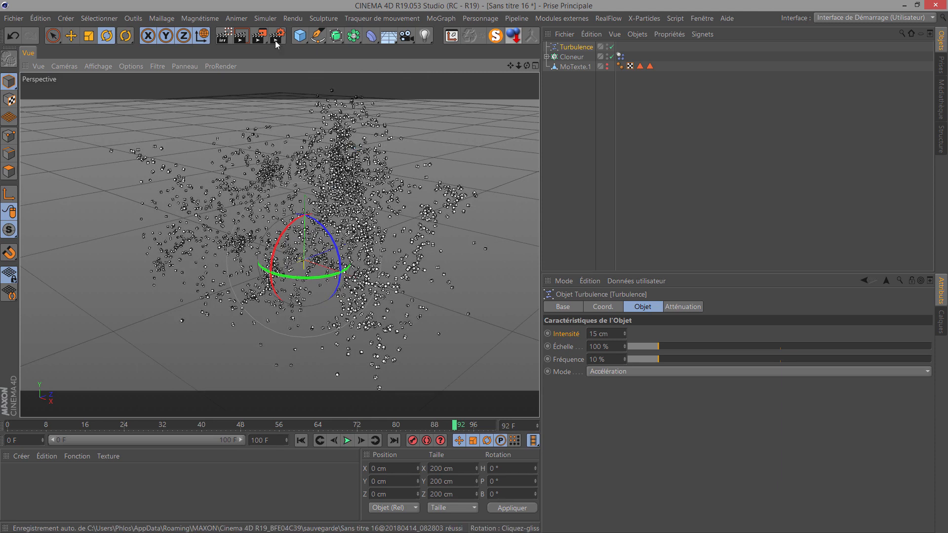
# Add a Sphère primitive to the scene among the scattered cubes
pyautogui.click(302, 38)
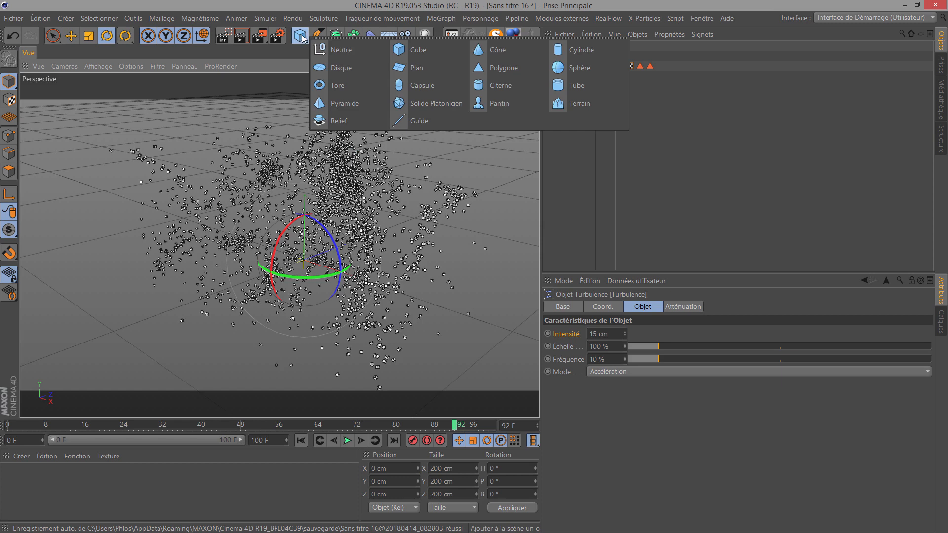
pyautogui.click(567, 69)
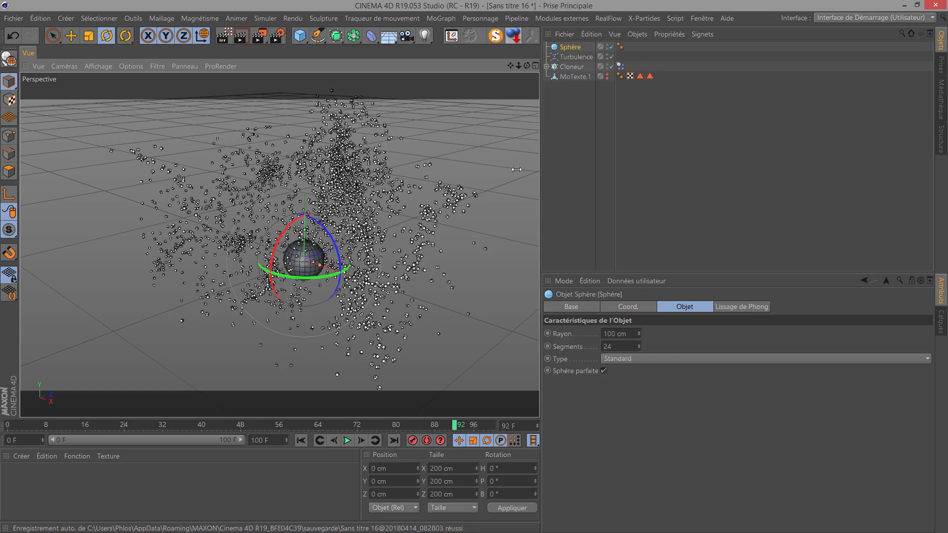
# Set the sphere's radius to 700 cm
pyautogui.click(632, 334)
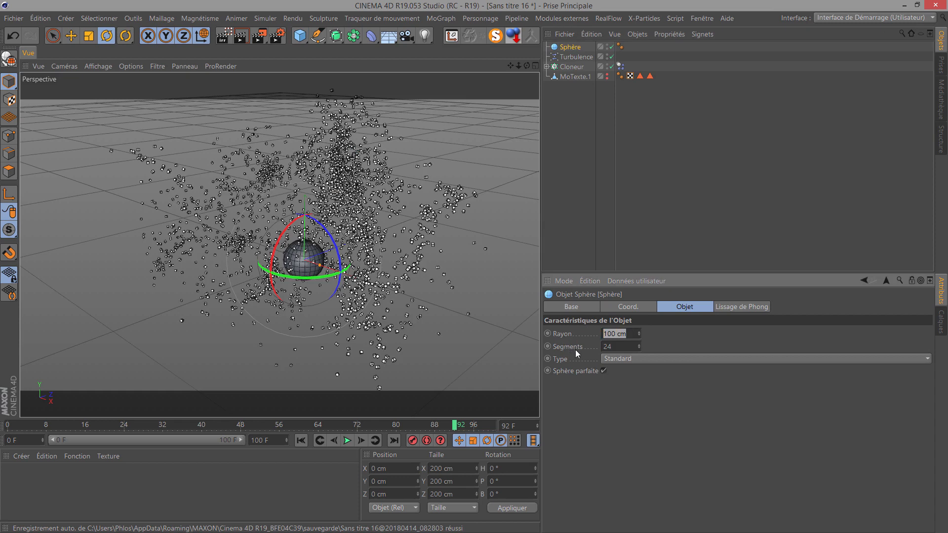
pyautogui.write('700')
pyautogui.press('Return')
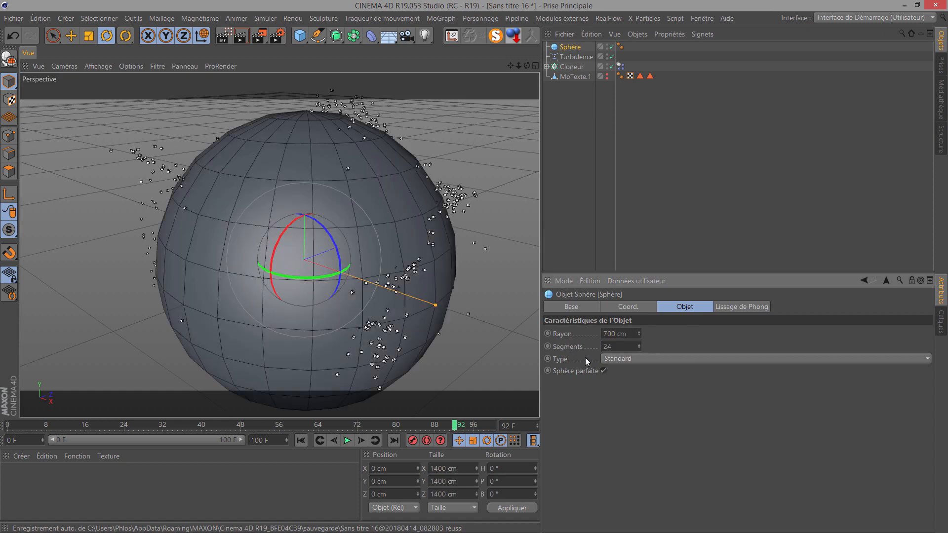
# Give the sphere an Affichage tag that uses the Lignes shading mode
pyautogui.rightClick(567, 45)
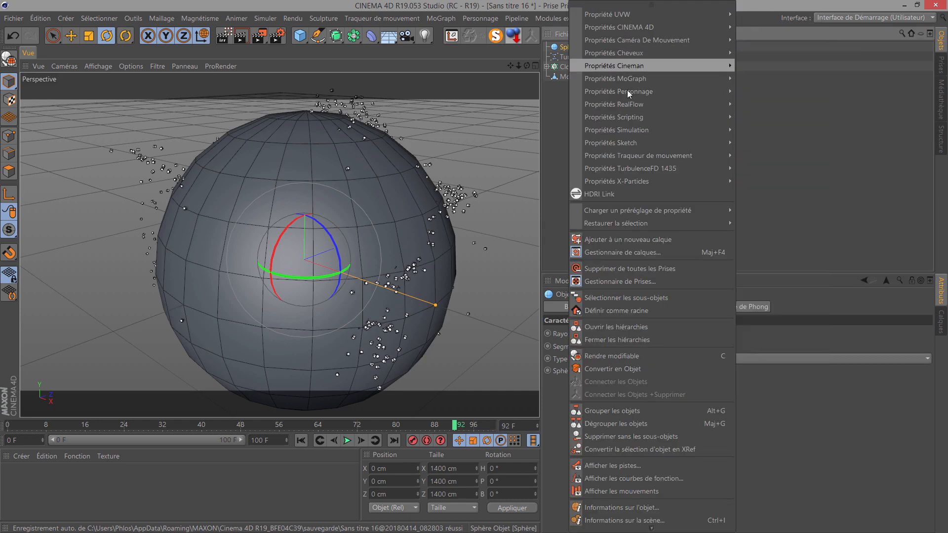
pyautogui.moveTo(634, 27)
pyautogui.click(753, 41)
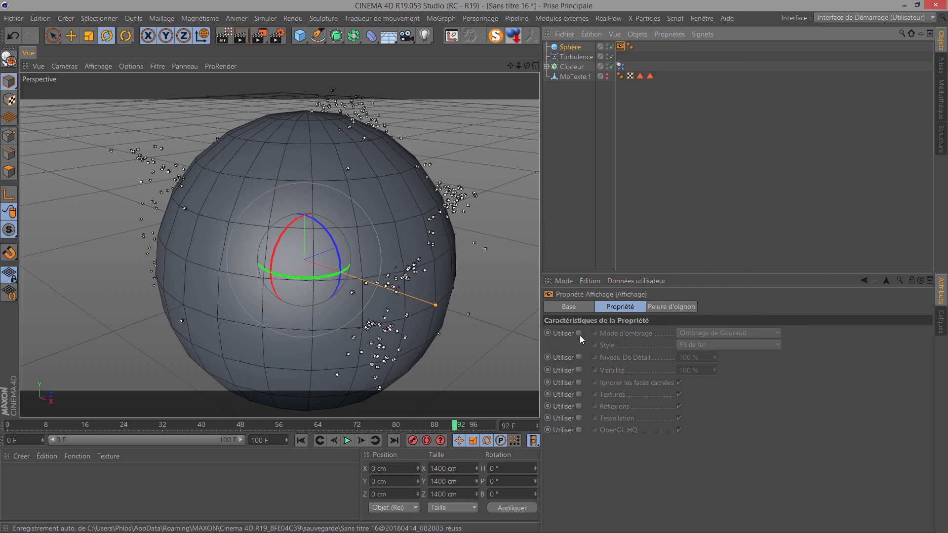
pyautogui.click(578, 333)
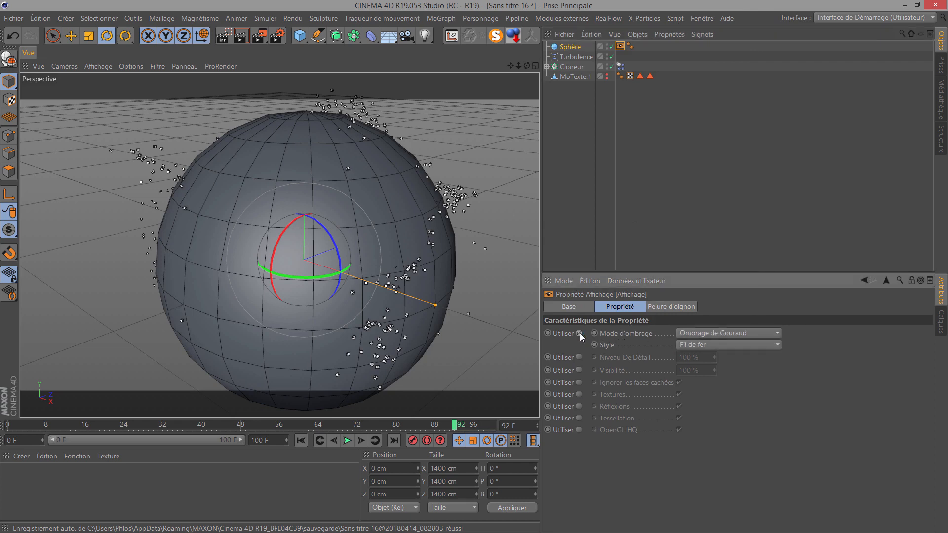
pyautogui.click(708, 333)
pyautogui.click(718, 435)
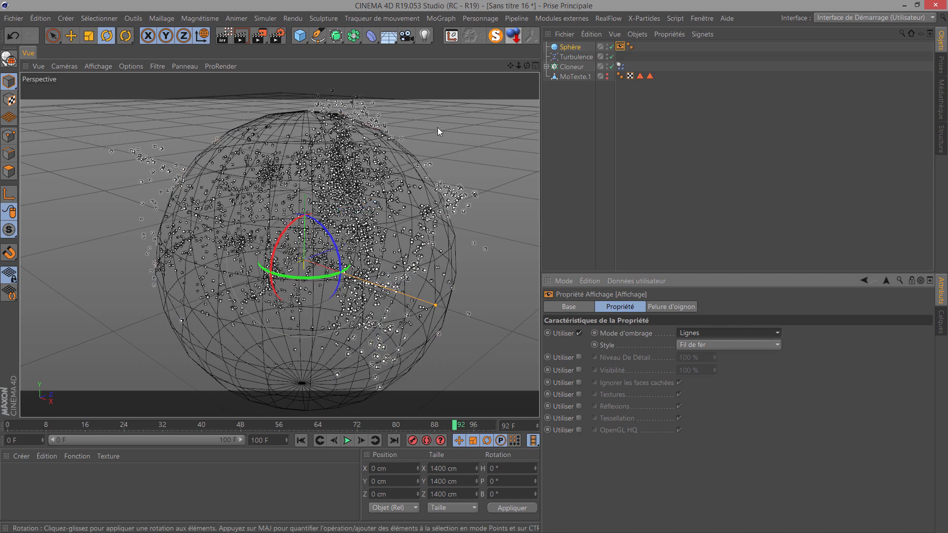
# Make the sphere a Corps collision with its shape set to Maillage statique, and play the simulation from frame 0
pyautogui.rightClick(570, 46)
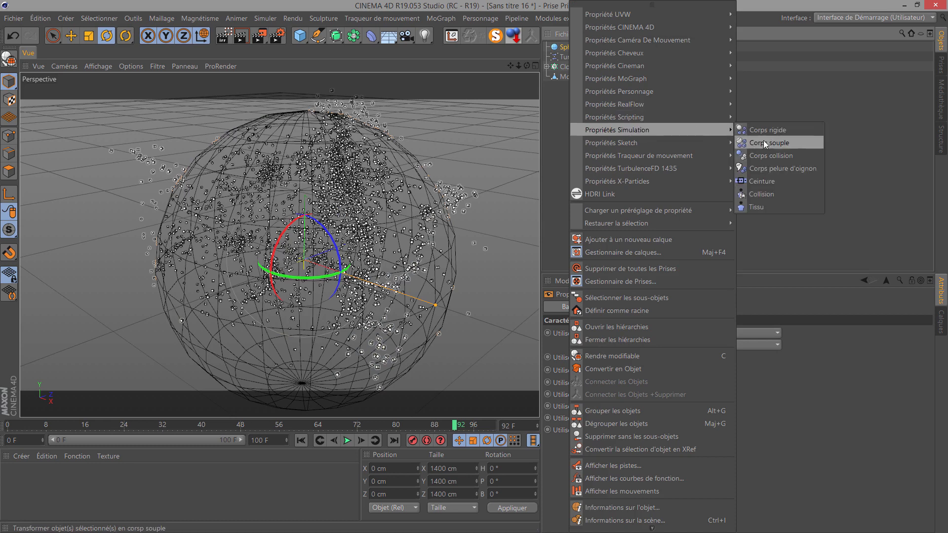
pyautogui.click(762, 158)
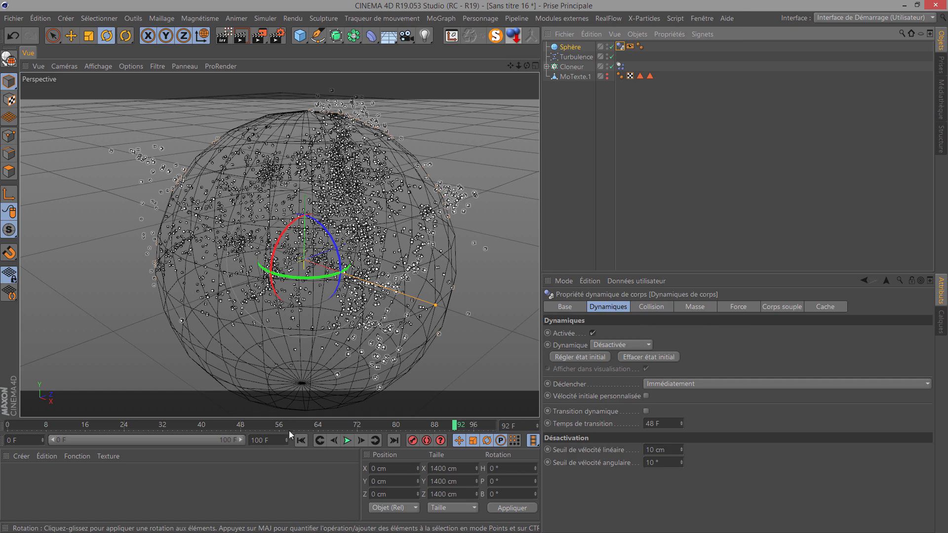
pyautogui.click(301, 440)
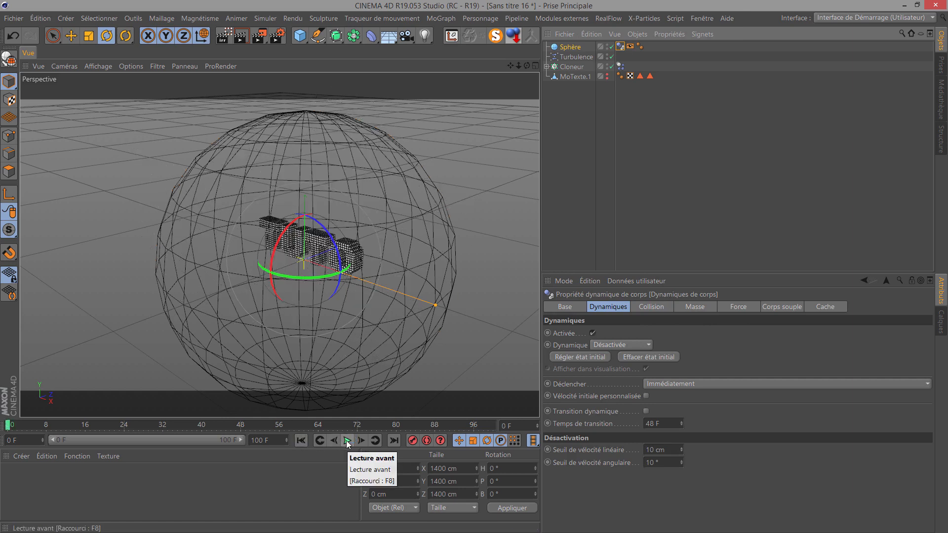
pyautogui.click(644, 307)
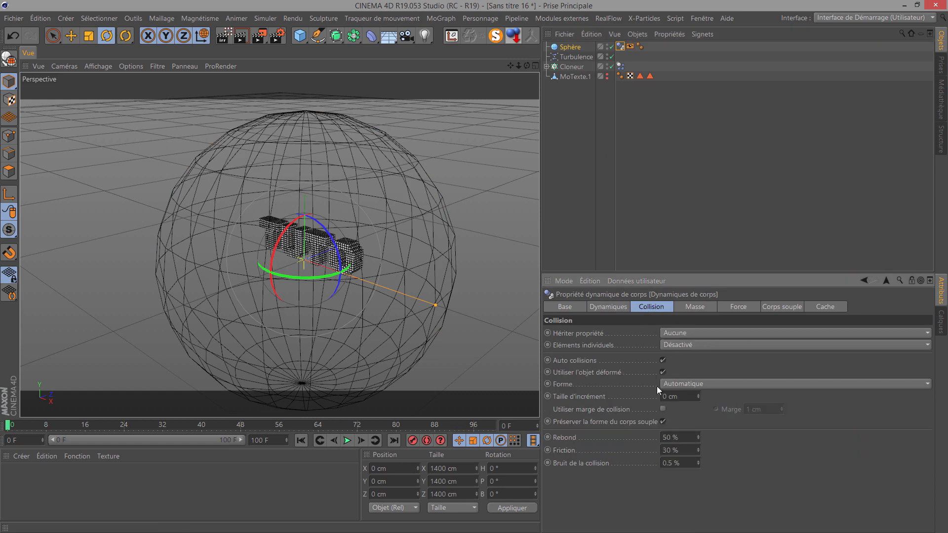
pyautogui.click(666, 384)
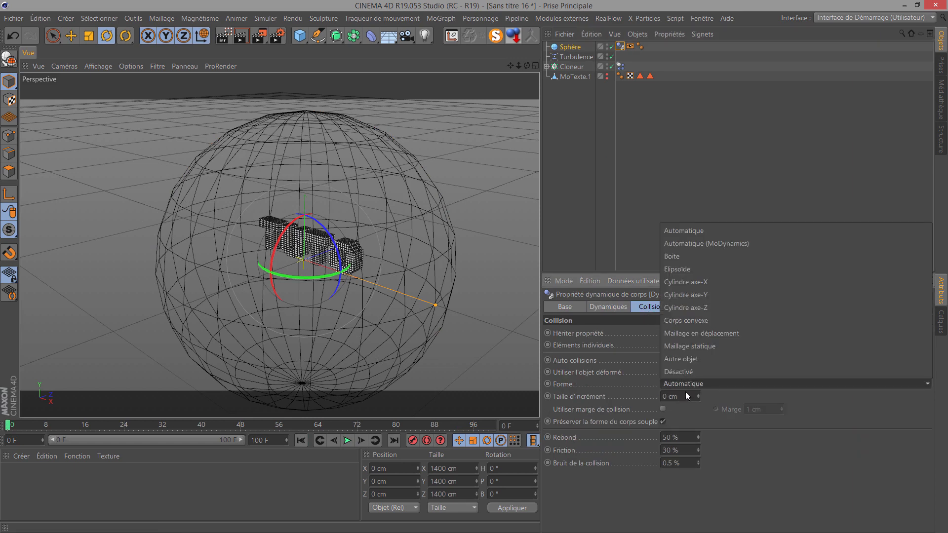
pyautogui.click(682, 346)
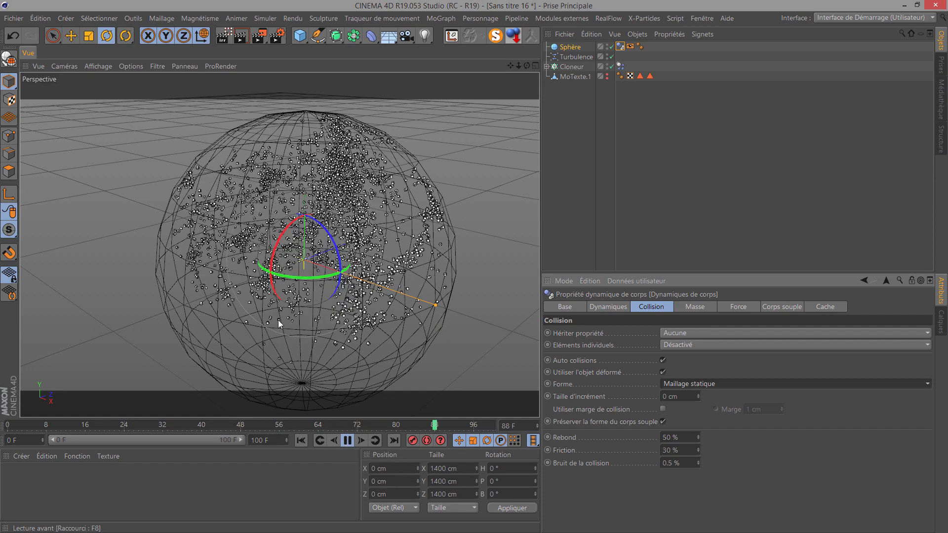
pyautogui.click(348, 440)
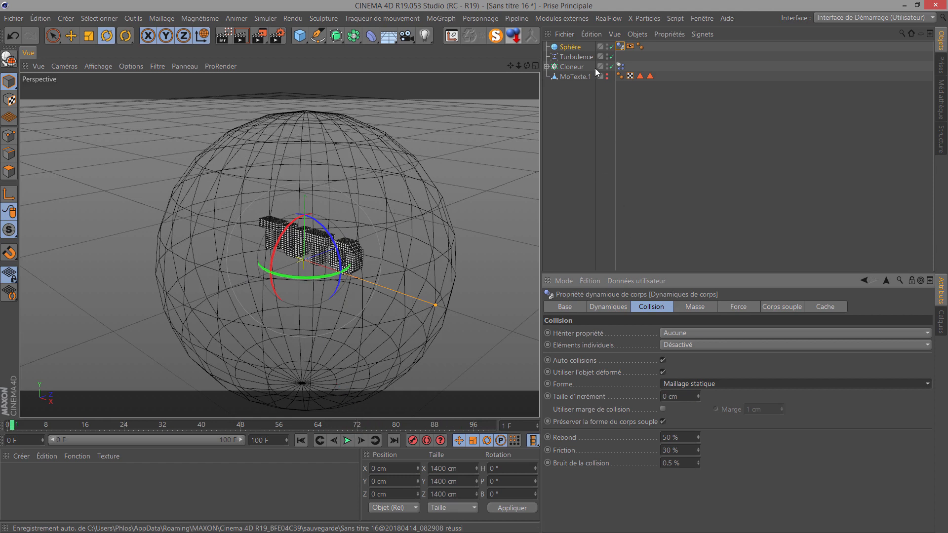
# Reduce the collision sphere's radius to 600 cm
pyautogui.click(572, 47)
pyautogui.click(627, 345)
pyautogui.doubleClick(631, 346)
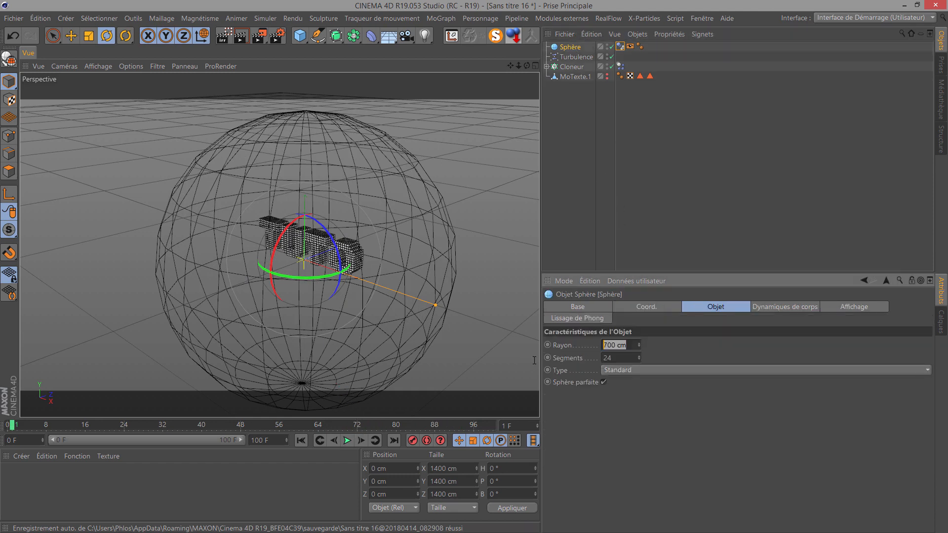
pyautogui.write('600')
pyautogui.press('Return')
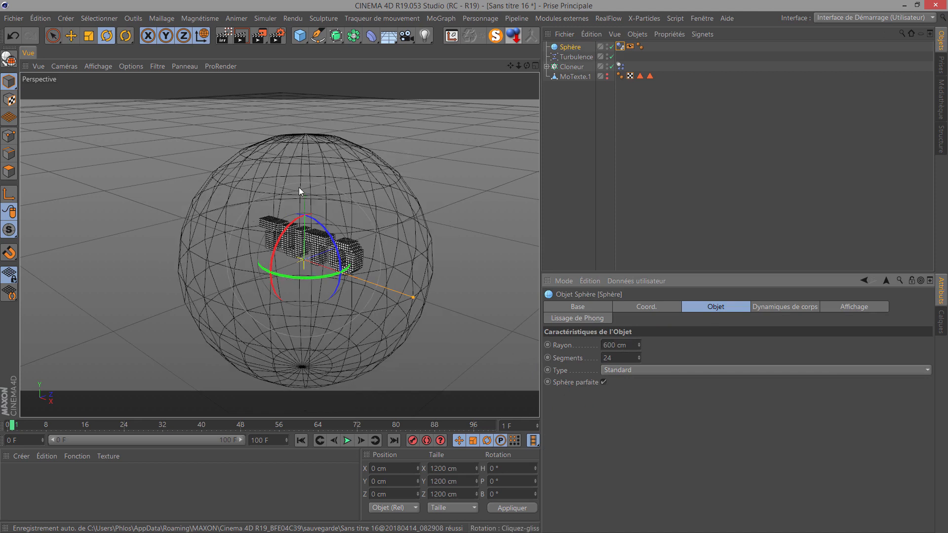
# Convert the Cube inside the Cloneur into an editable polygon object
pyautogui.scroll(7, 300, 242)
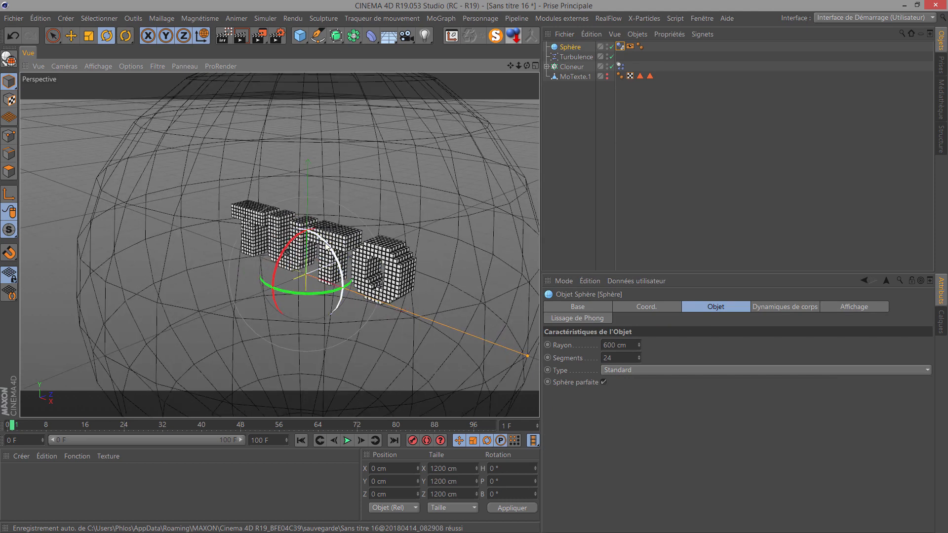
pyautogui.click(547, 66)
pyautogui.click(571, 77)
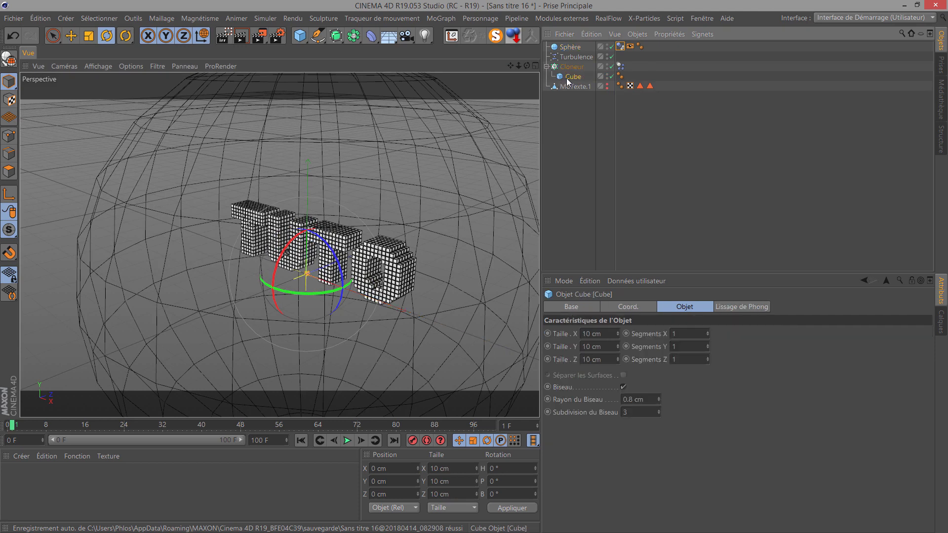
pyautogui.click(8, 58)
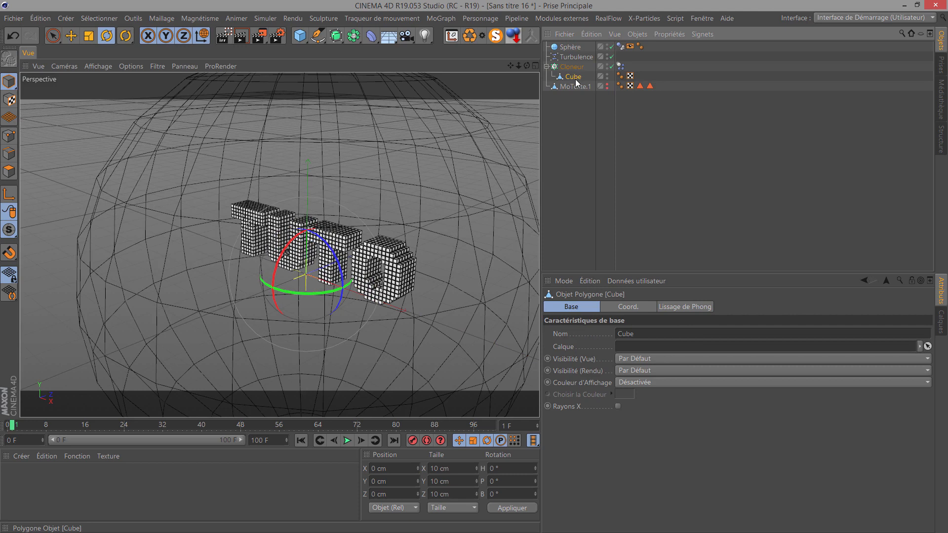
# Try to isolate the cube with MagicSolo and frame it in the view
pyautogui.click(495, 37)
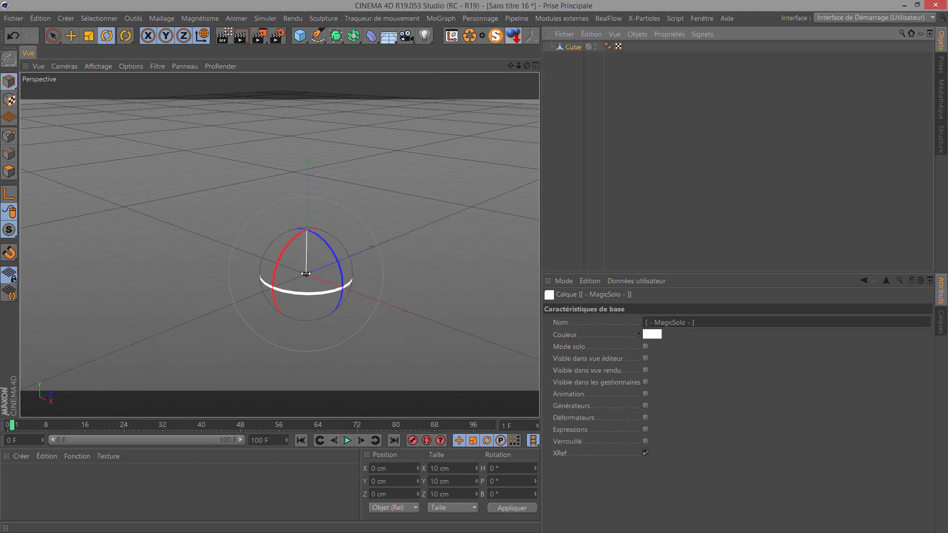
pyautogui.press('o')
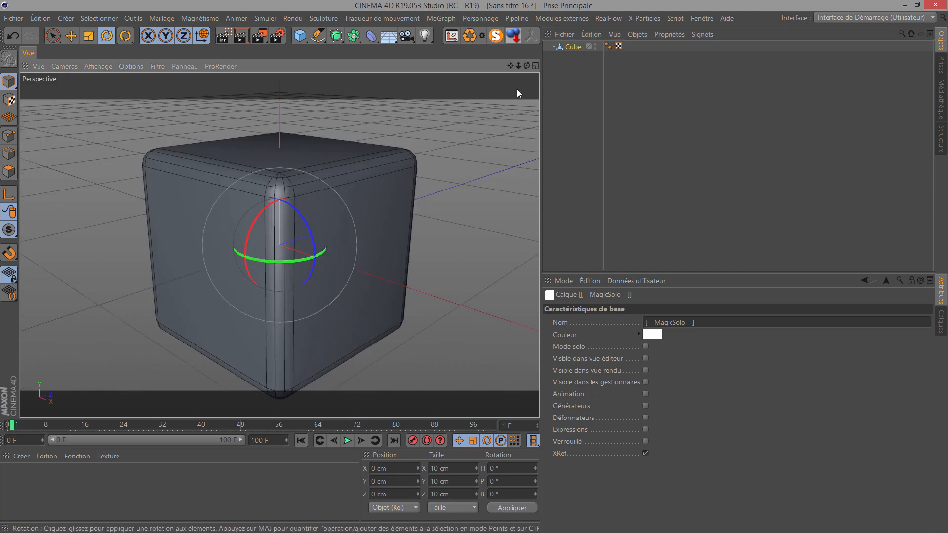
pyautogui.click(497, 37)
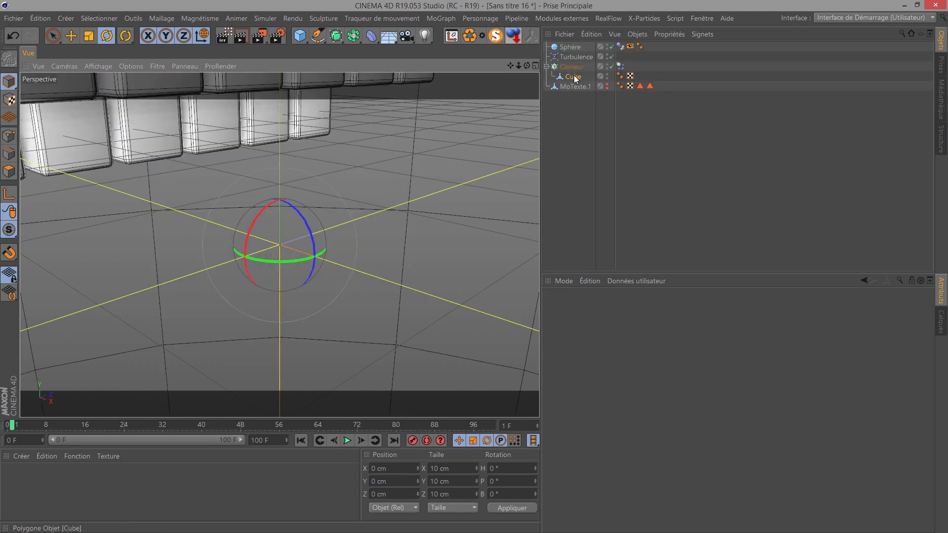
# Isolate the Cube with Mode solo unique and move it out of the Cloneur to the end of the object hierarchy
pyautogui.click(574, 77)
pyautogui.click(10, 231)
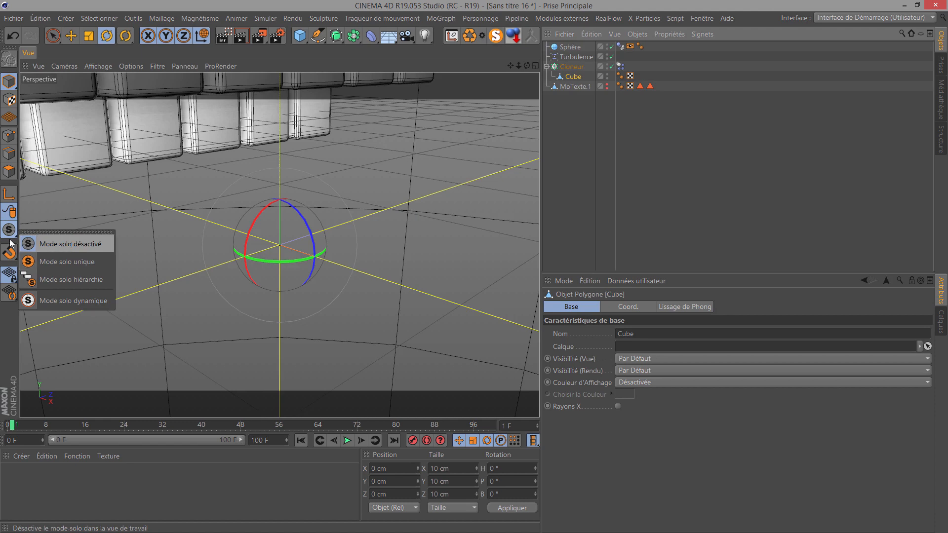
pyautogui.click(73, 262)
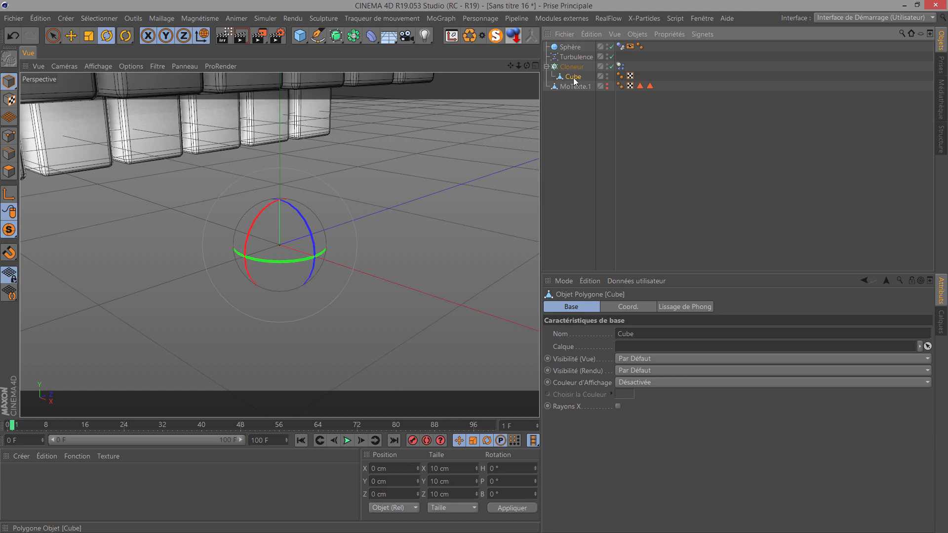
pyautogui.keyDown('alt'); pyautogui.moveTo(219, 124); pyautogui.dragTo(265, 134); pyautogui.keyUp('alt')
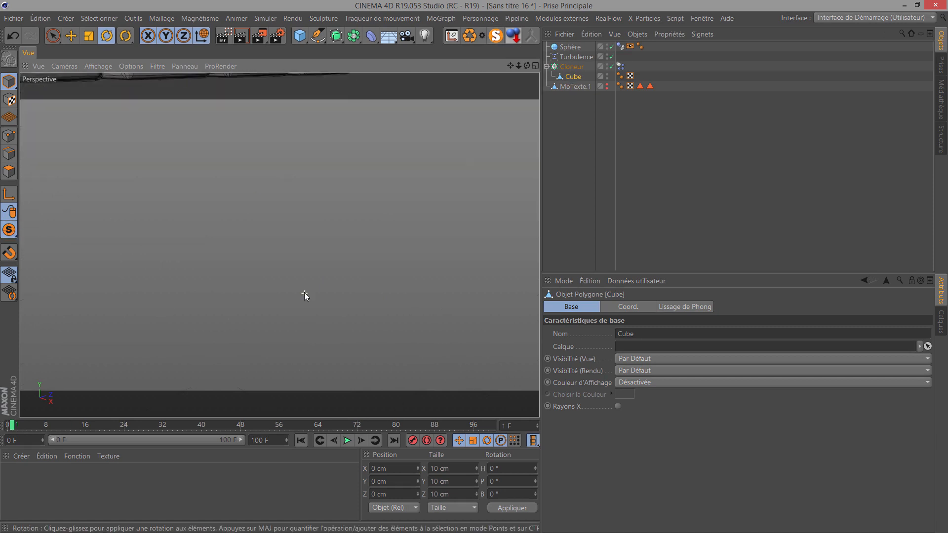
pyautogui.keyDown('alt'); pyautogui.moveTo(304, 293); pyautogui.dragTo(308, 267); pyautogui.keyUp('alt')
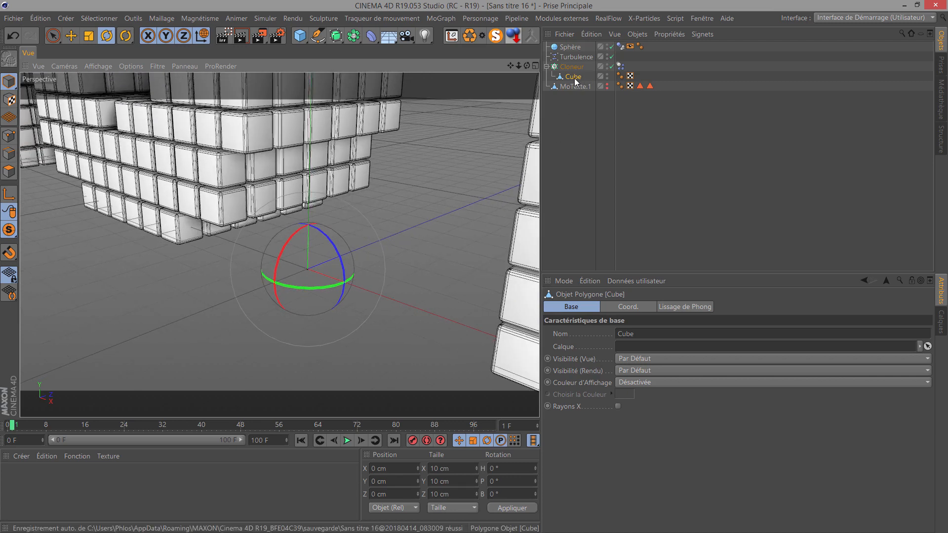
pyautogui.moveTo(573, 110); pyautogui.dragTo(573, 111)
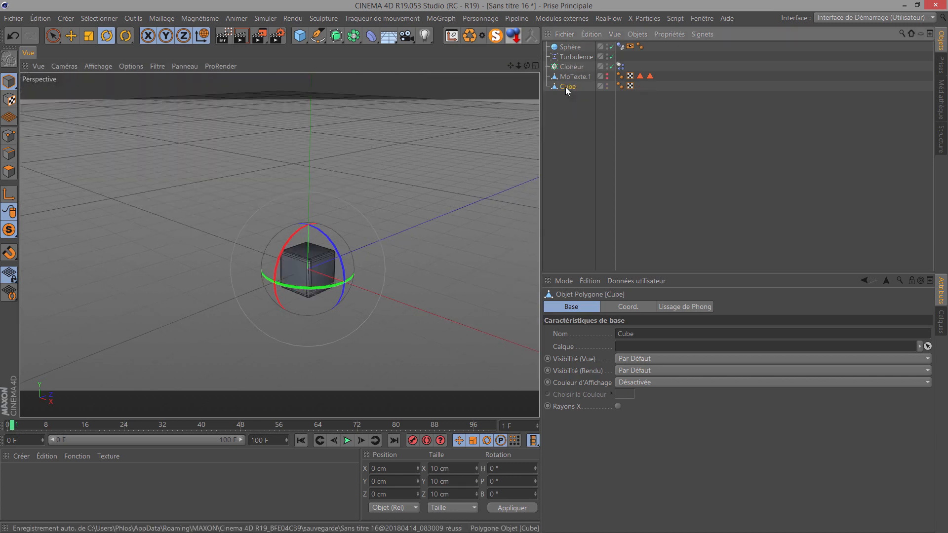
pyautogui.click(306, 288)
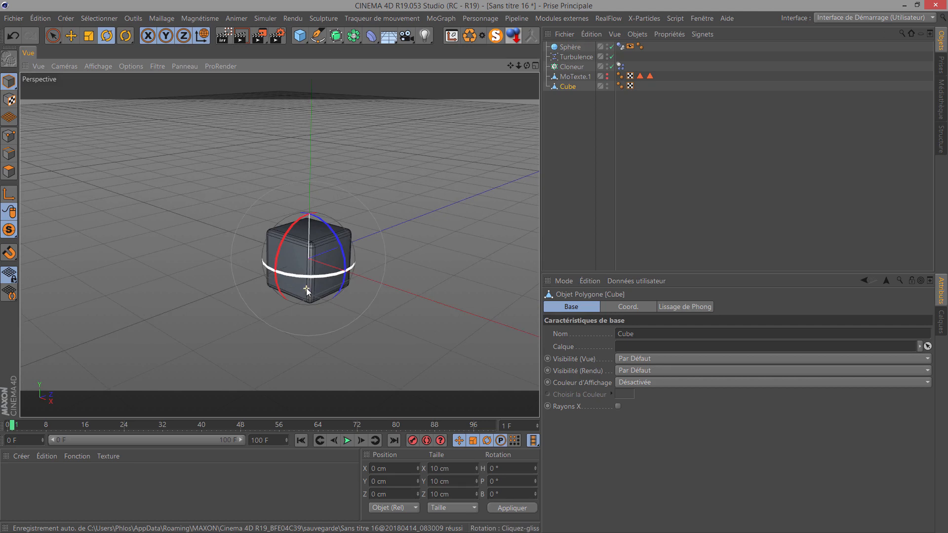
# Select all six large flat faces of the cube with the selection brush in polygon mode, leaving out the bevels
pyautogui.click(8, 230)
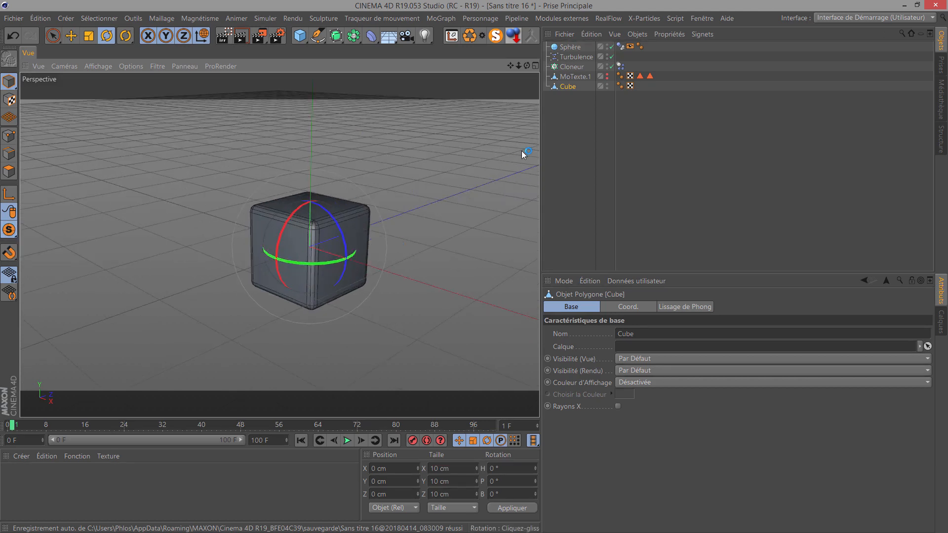
pyautogui.scroll(4, 346, 237)
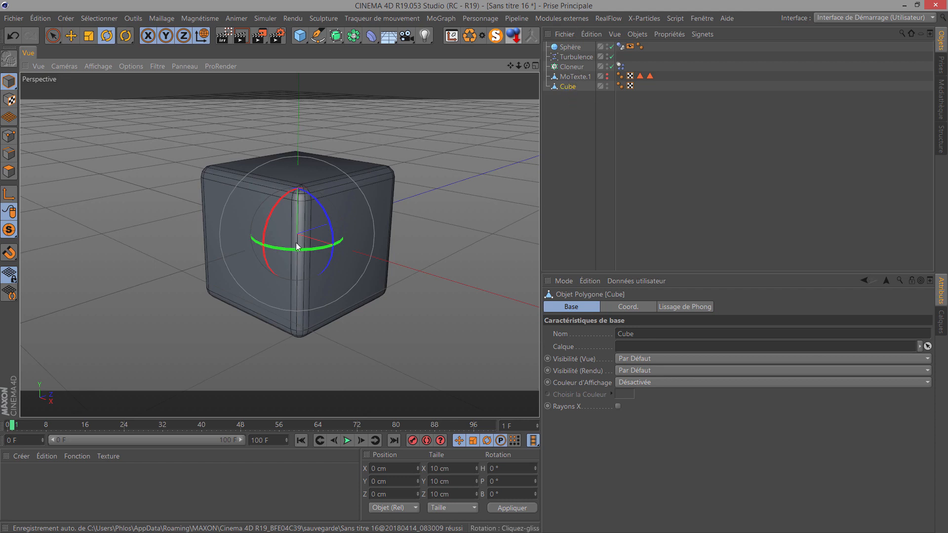
pyautogui.scroll(3, 206, 197)
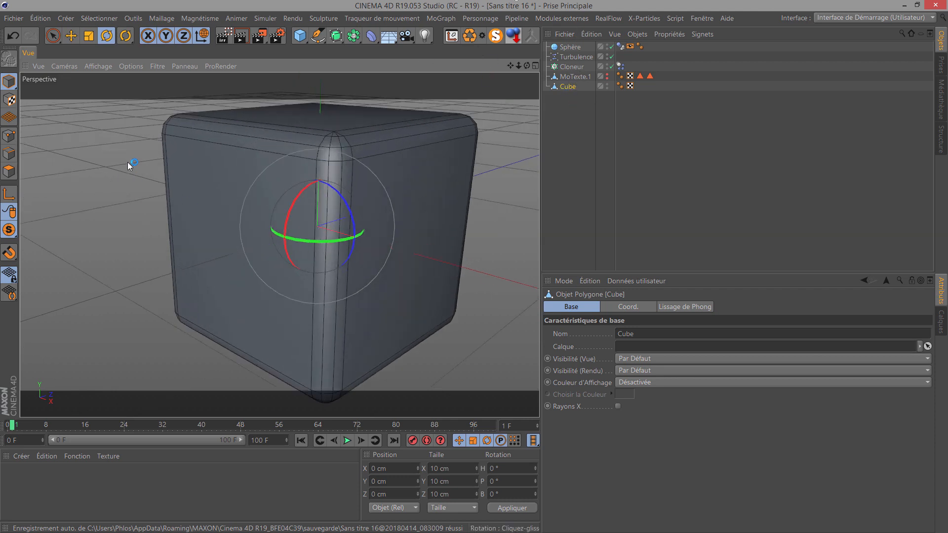
pyautogui.click(53, 36)
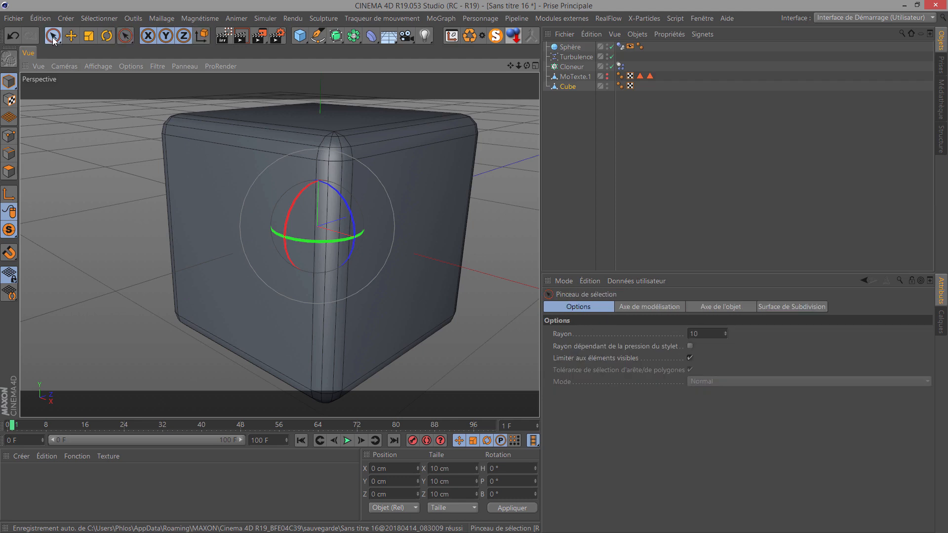
pyautogui.click(9, 171)
pyautogui.click(235, 232)
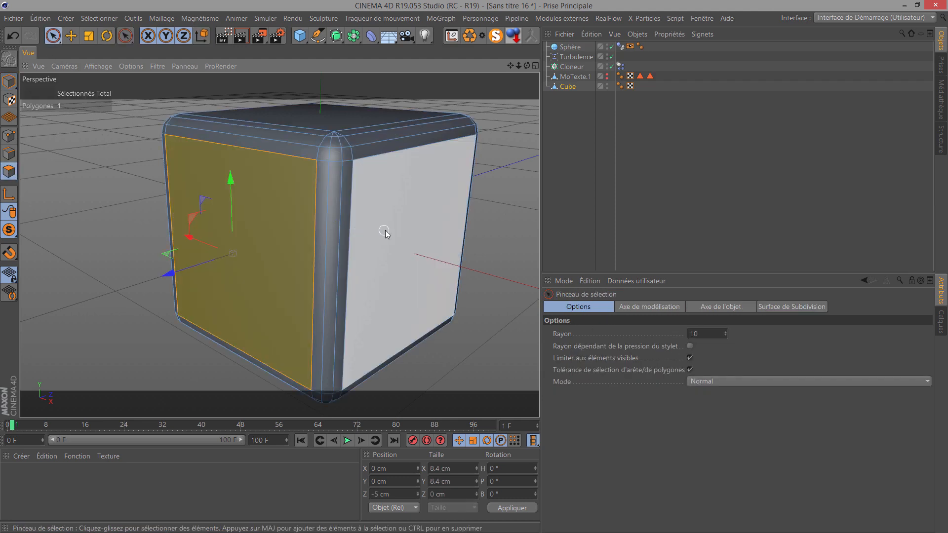
pyautogui.keyDown('shift'); pyautogui.click(384, 232); pyautogui.keyUp('shift')
pyautogui.keyDown('shift'); pyautogui.click(341, 120); pyautogui.keyUp('shift')
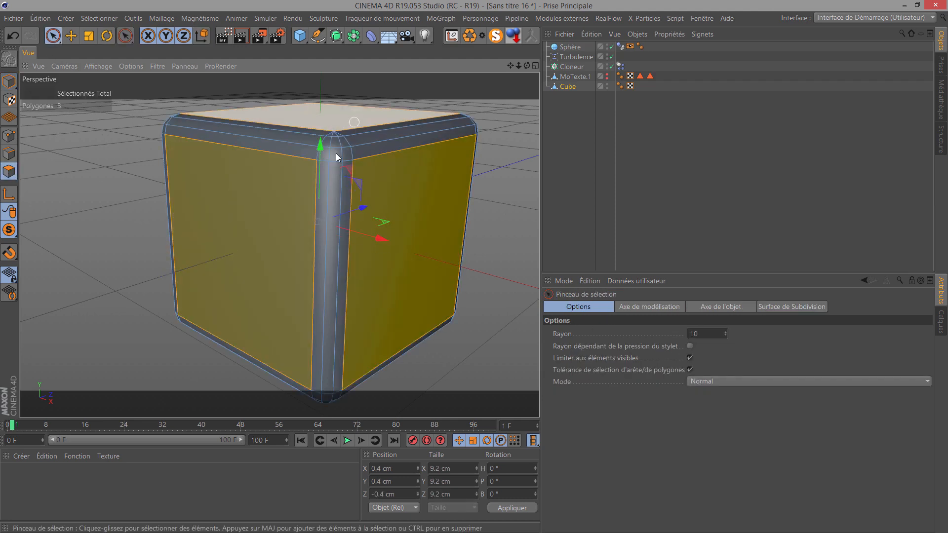
pyautogui.scroll(-4, 335, 155)
pyautogui.keyDown('alt'); pyautogui.moveTo(476, 268); pyautogui.dragTo(475, 265); pyautogui.keyUp('alt')
pyautogui.keyDown('shift'); pyautogui.click(239, 197); pyautogui.keyUp('shift')
pyautogui.keyDown('shift'); pyautogui.click(260, 252); pyautogui.keyUp('shift')
pyautogui.keyDown('shift'); pyautogui.click(311, 187); pyautogui.keyUp('shift')
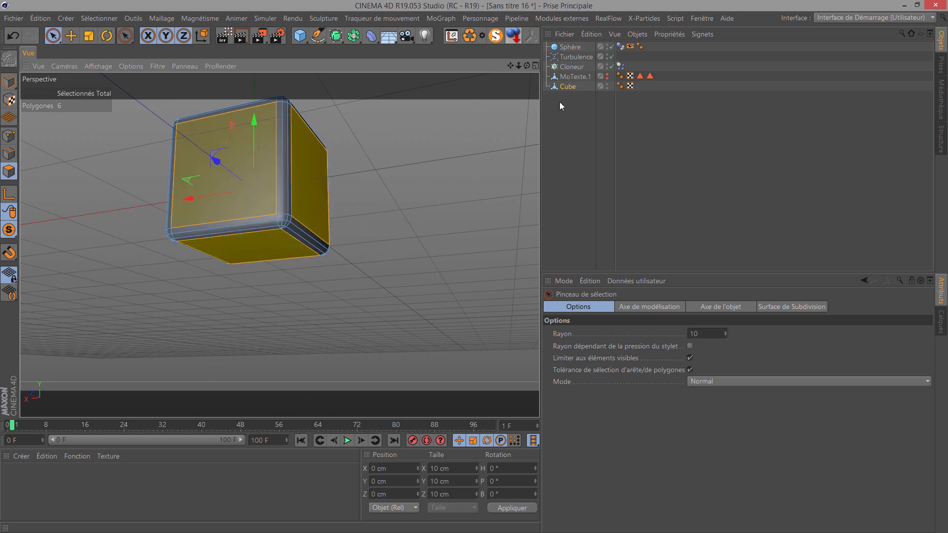
# Create a new material with the Luminescence channel enabled and the Couleur and Réflexion channels disabled
pyautogui.click(68, 491)
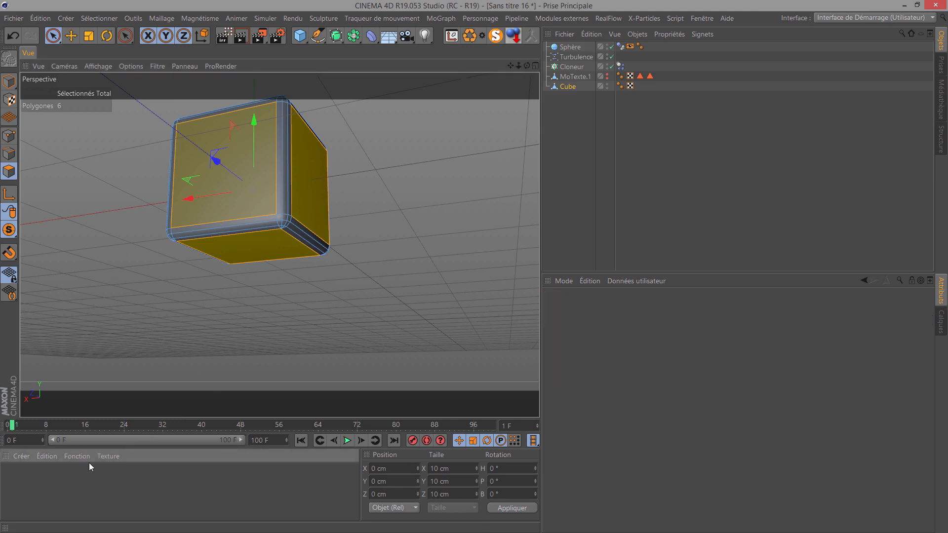
pyautogui.doubleClick(39, 493)
pyautogui.doubleClick(13, 486)
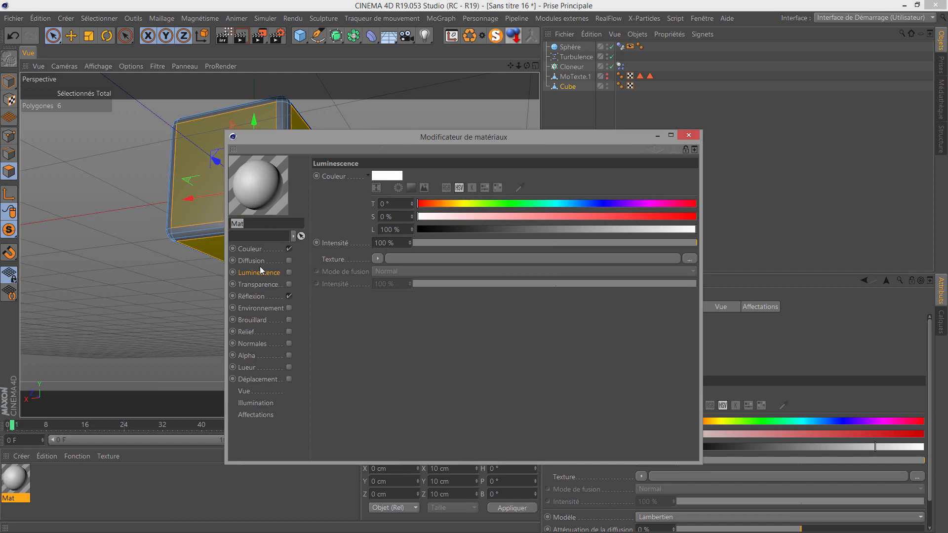
pyautogui.click(289, 273)
pyautogui.click(289, 296)
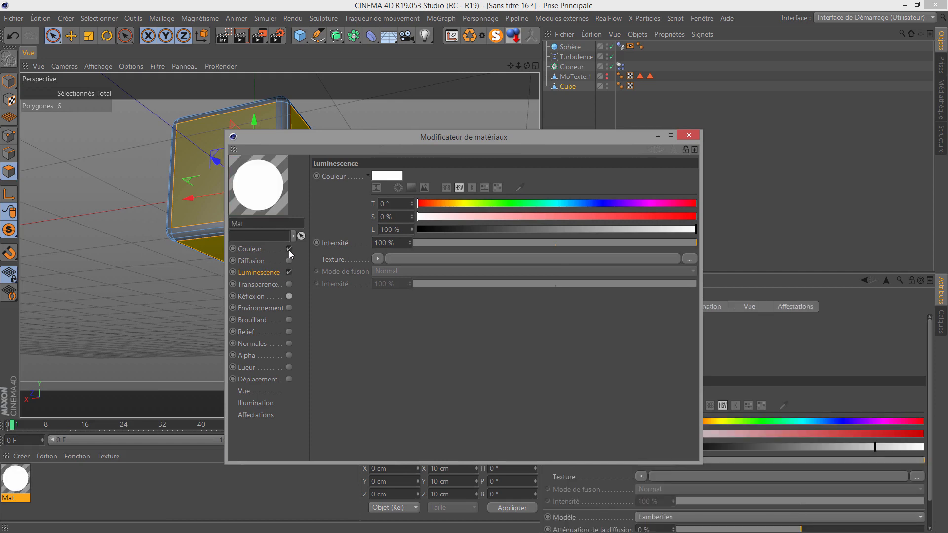
pyautogui.click(289, 249)
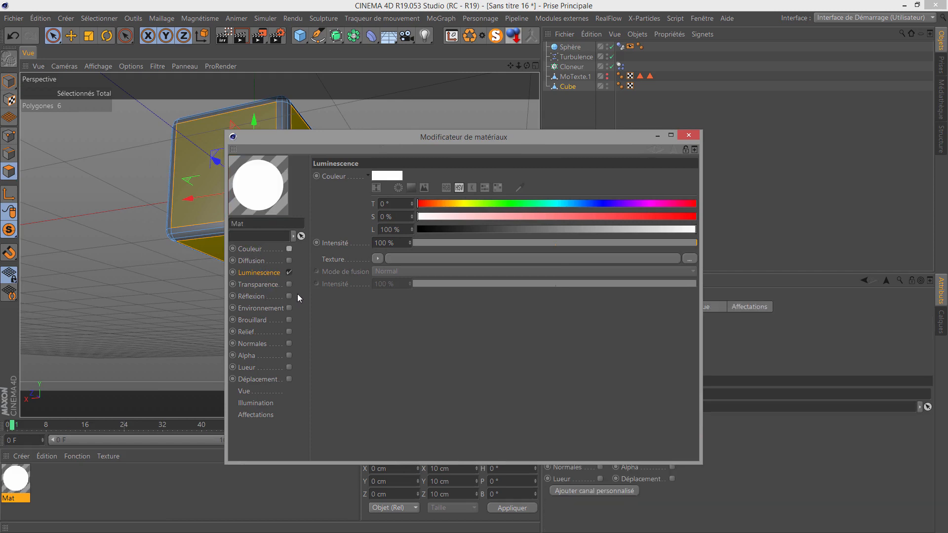
# Load the Variation shader as the Luminescence texture and open its settings
pyautogui.click(379, 258)
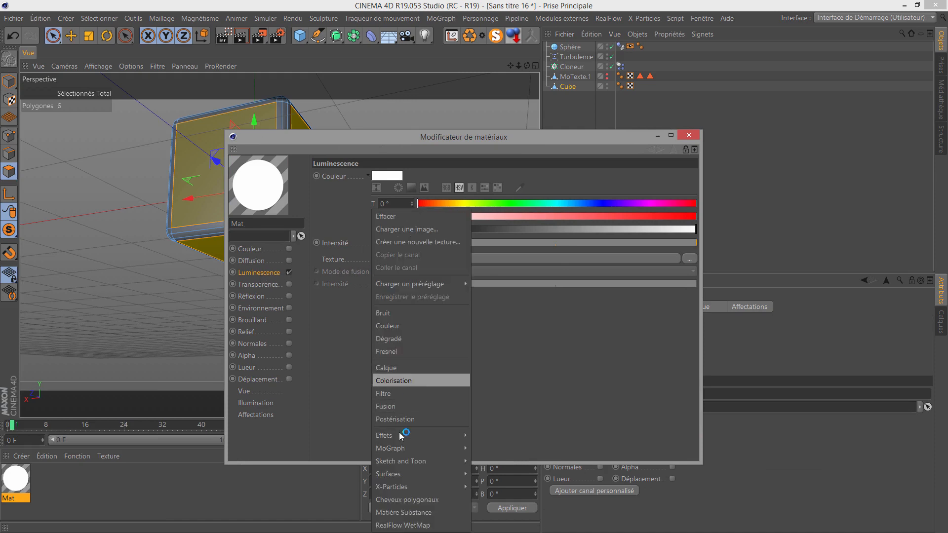
pyautogui.moveTo(397, 440)
pyautogui.click(485, 526)
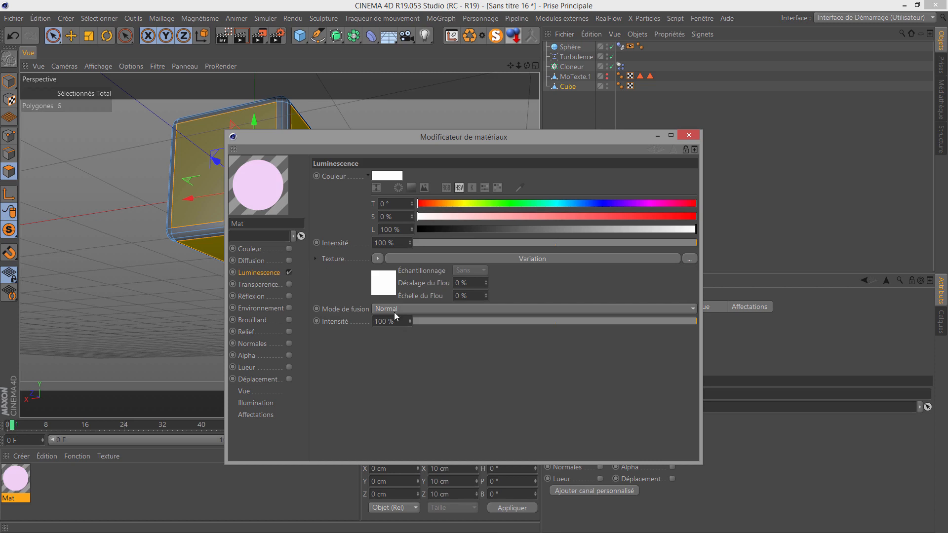
pyautogui.click(385, 283)
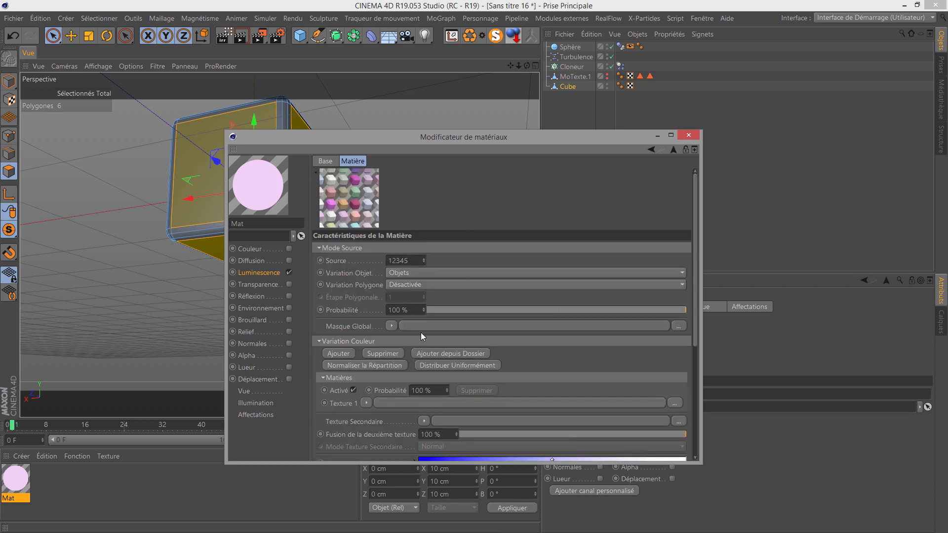
# Enlarge the material editor, reduce the Variation shader's Couleur Aléatoire to 0 % and set Mode Dégradé to Remplacer
pyautogui.moveTo(596, 147); pyautogui.dragTo(604, 31)
pyautogui.moveTo(515, 348); pyautogui.dragTo(513, 527)
pyautogui.moveTo(477, 361); pyautogui.dragTo(721, 358)
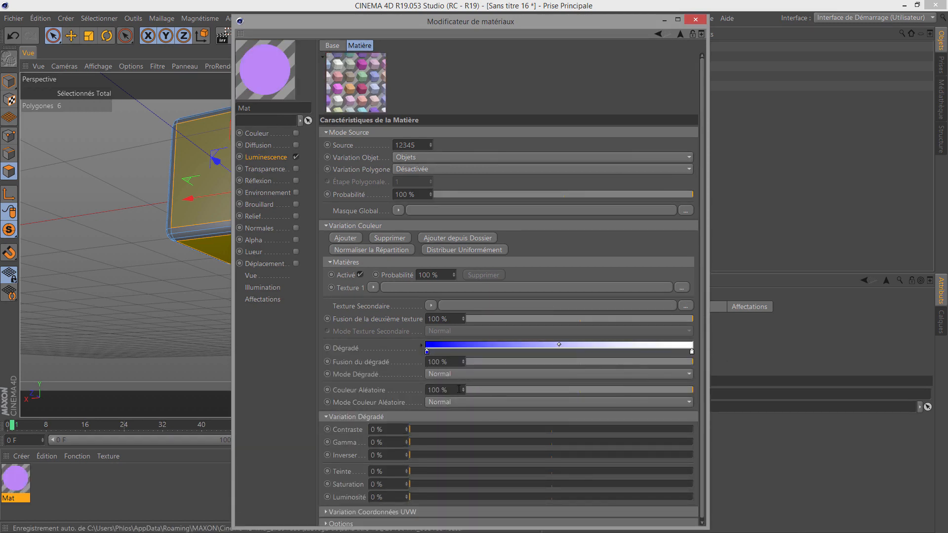
pyautogui.moveTo(472, 389); pyautogui.dragTo(410, 392)
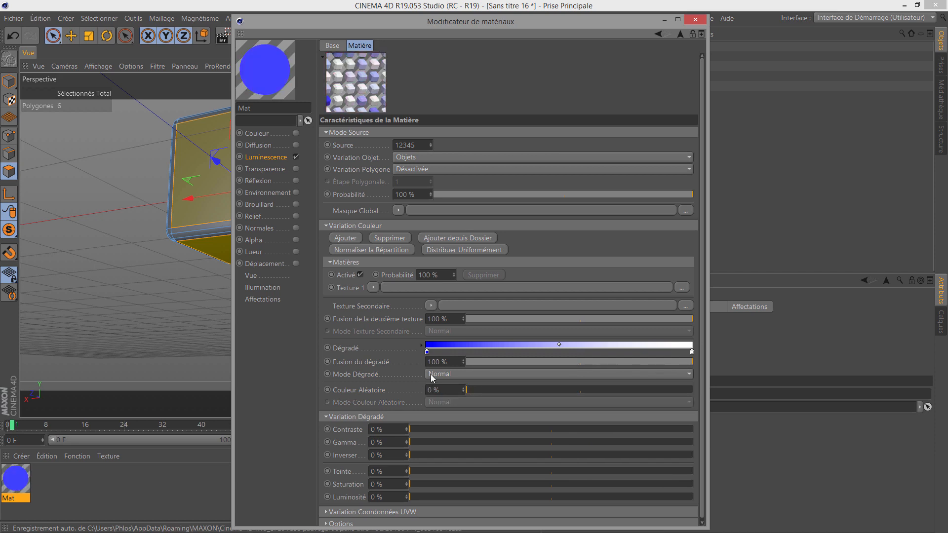
pyautogui.click(457, 373)
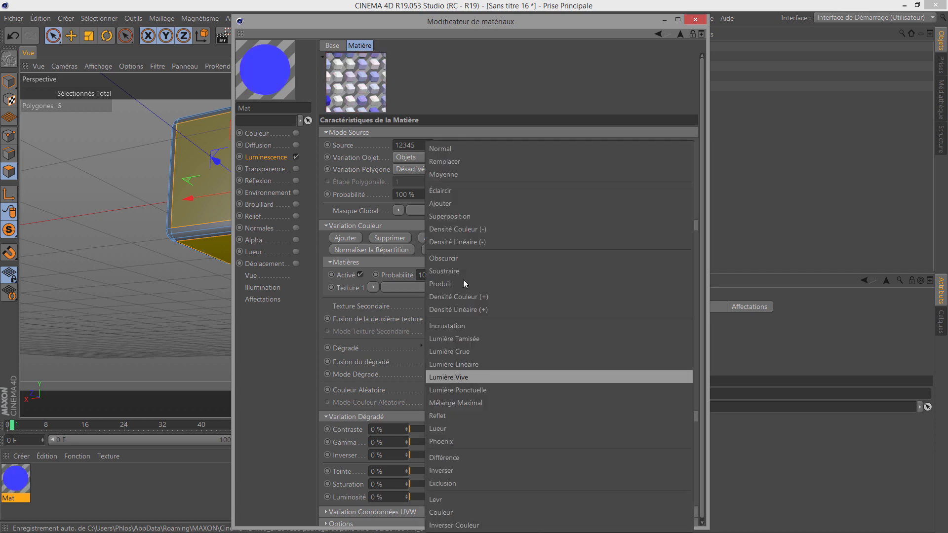
pyautogui.click(455, 162)
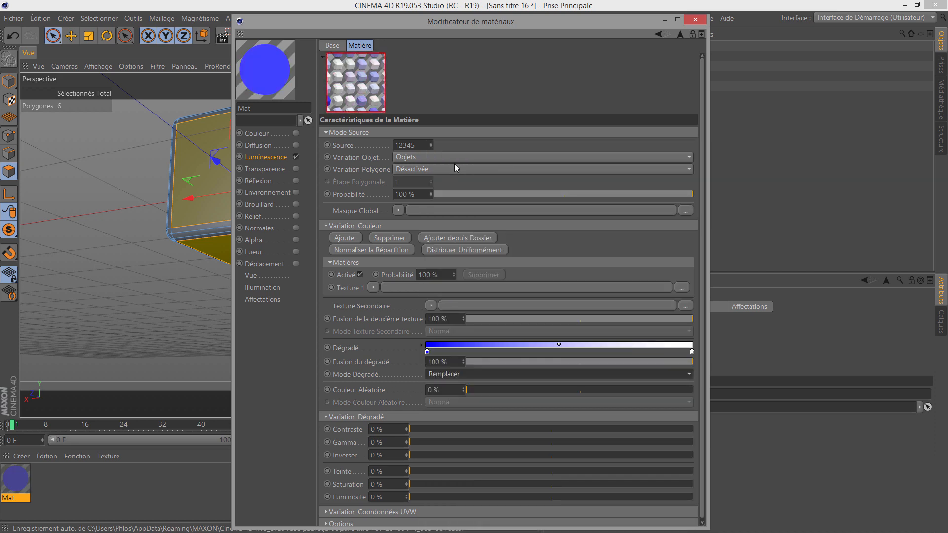
# Expand the Variation shader's gradient settings and load the Flame 6 gradient preset
pyautogui.click(421, 347)
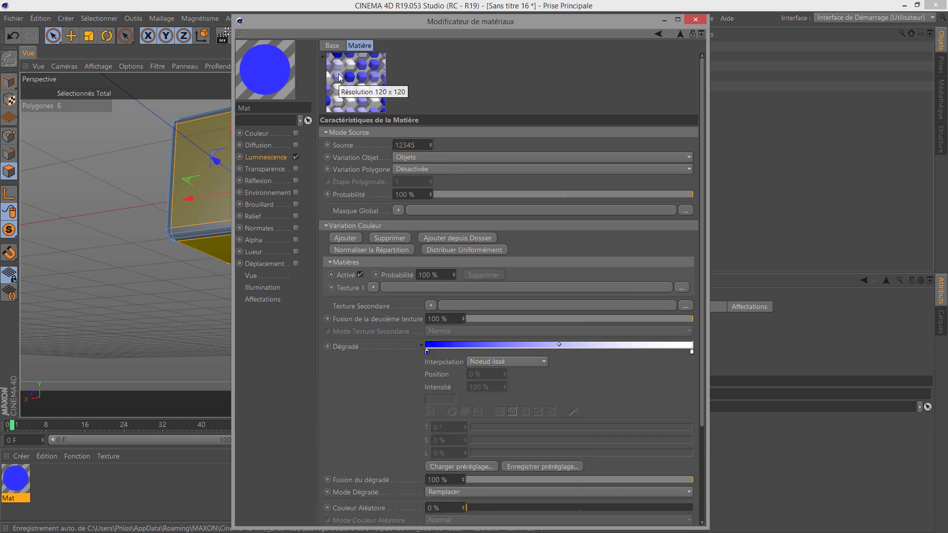
pyautogui.scroll(-3, 376, 397)
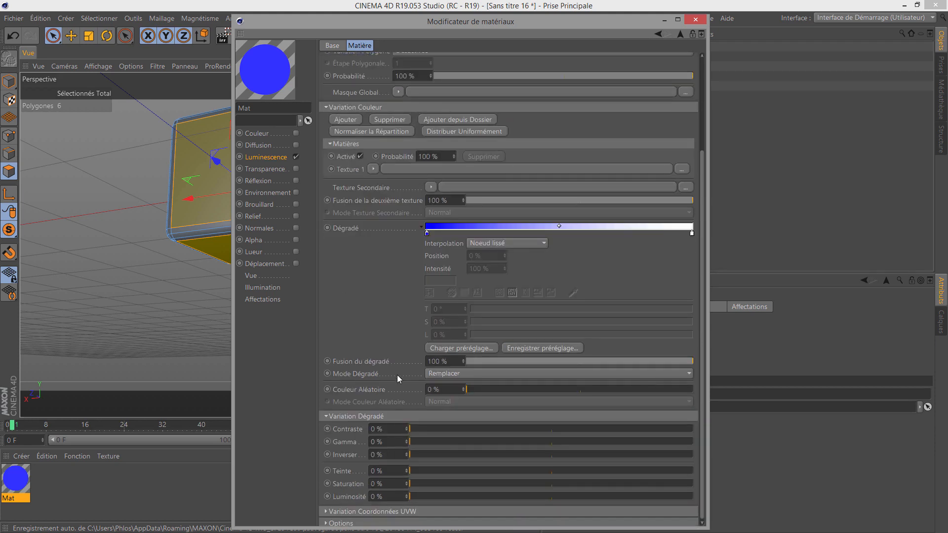
pyautogui.click(445, 409)
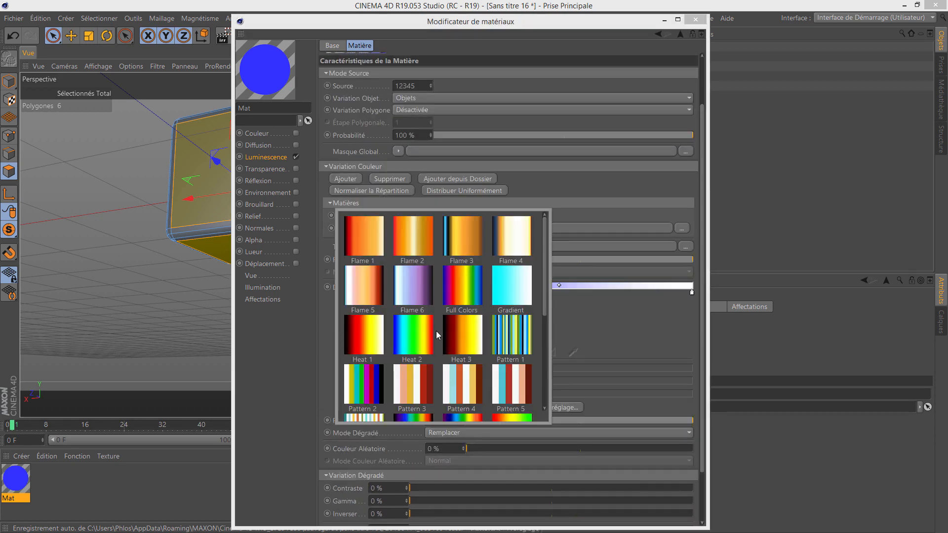
pyautogui.click(413, 288)
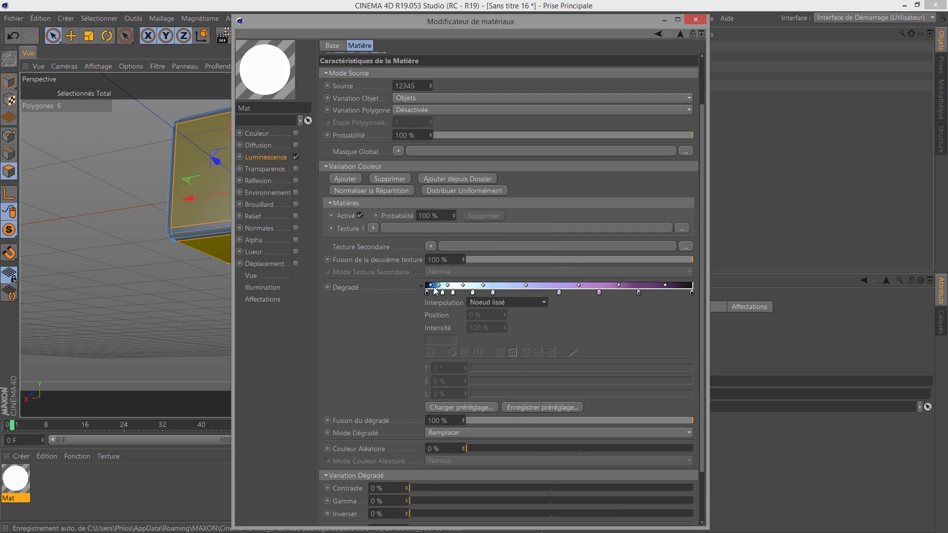
pyautogui.click(442, 406)
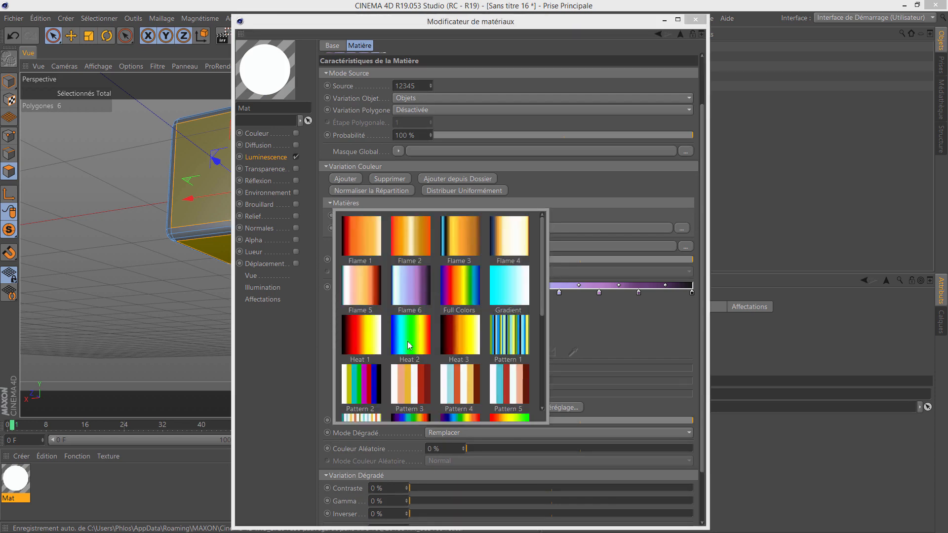
pyautogui.click(621, 349)
pyautogui.rightClick(511, 291)
pyautogui.click(452, 316)
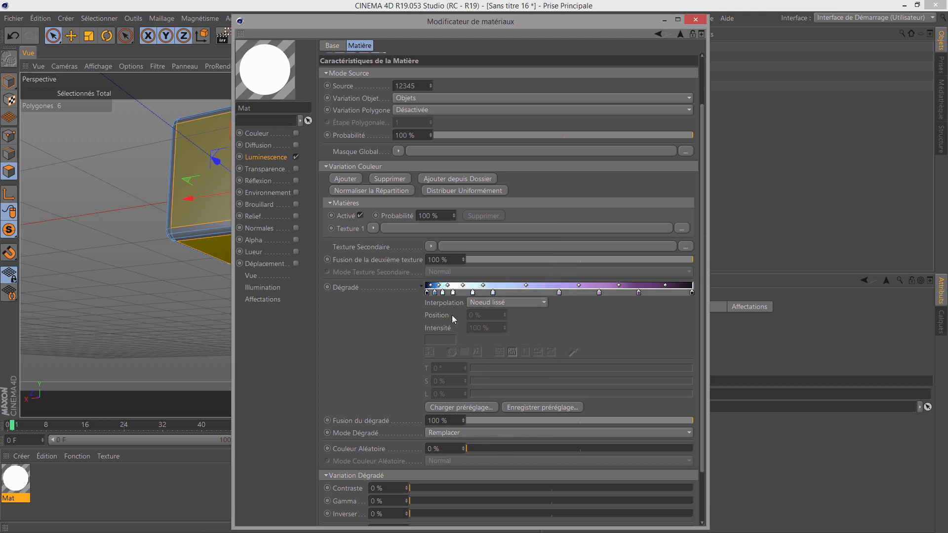
# Set the gradient's interpolation to Sans and distribute its knots evenly
pyautogui.click(487, 302)
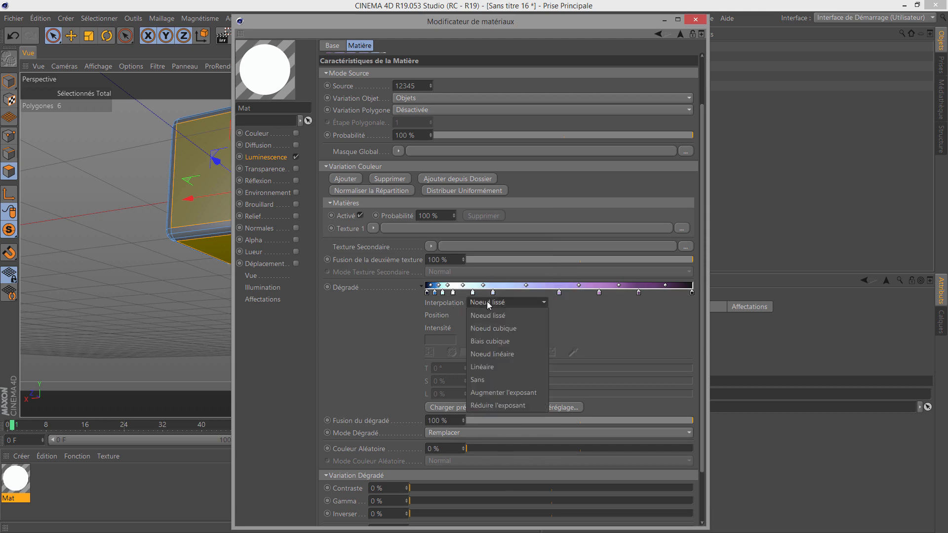
pyautogui.click(487, 380)
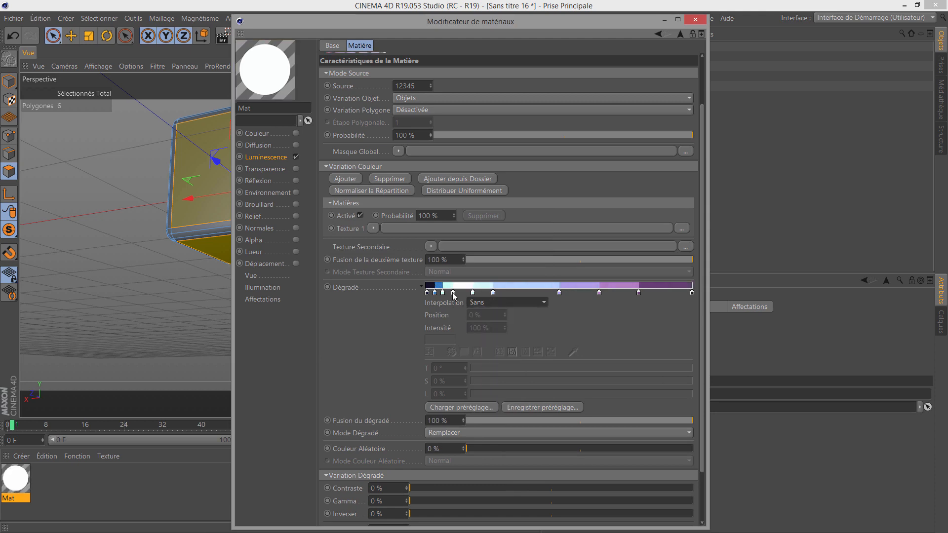
pyautogui.rightClick(507, 289)
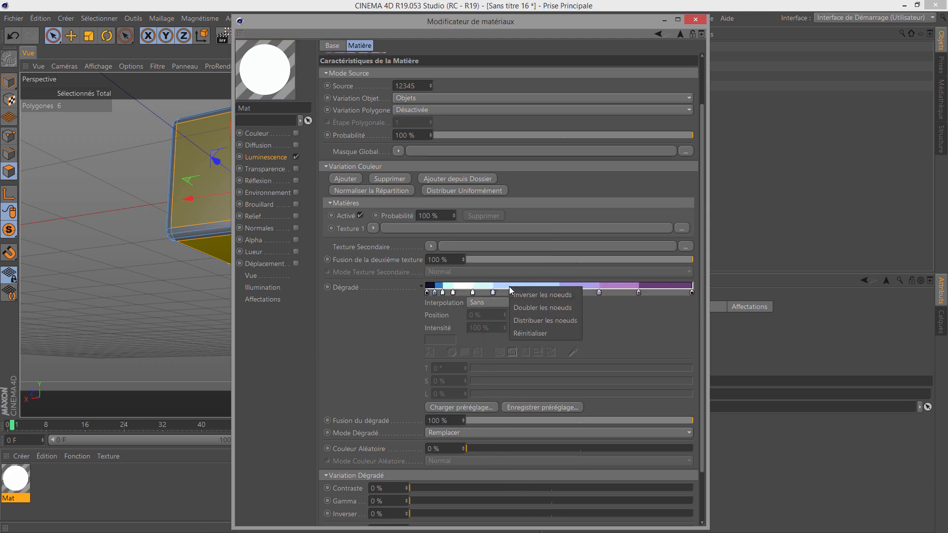
pyautogui.click(528, 321)
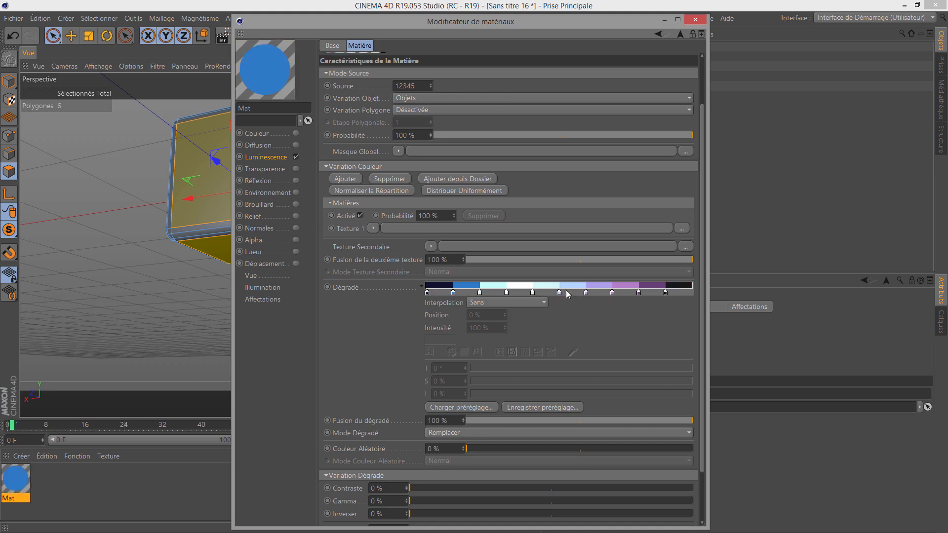
pyautogui.scroll(3, 398, 335)
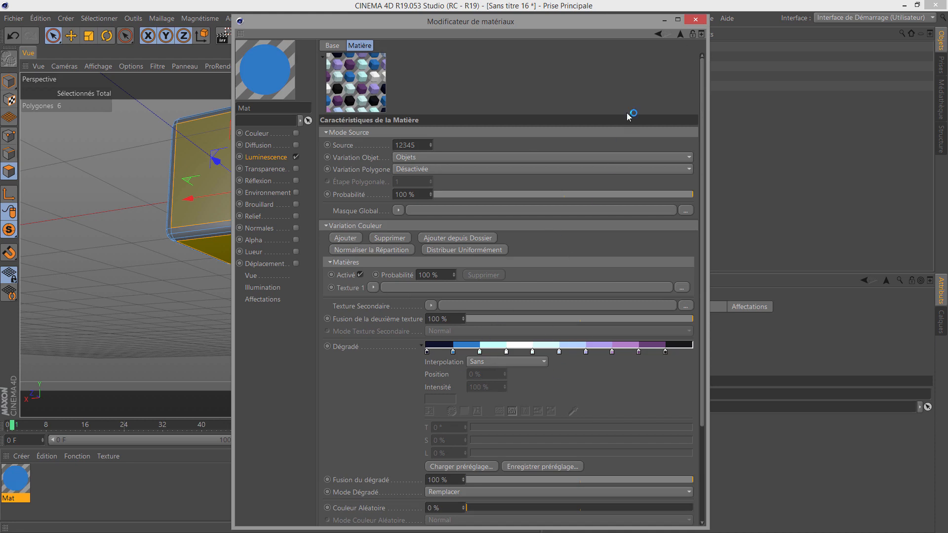
# Close the material editor and apply the luminous material to the cube's selected faces only, checking the tag's selection restriction
pyautogui.click(696, 21)
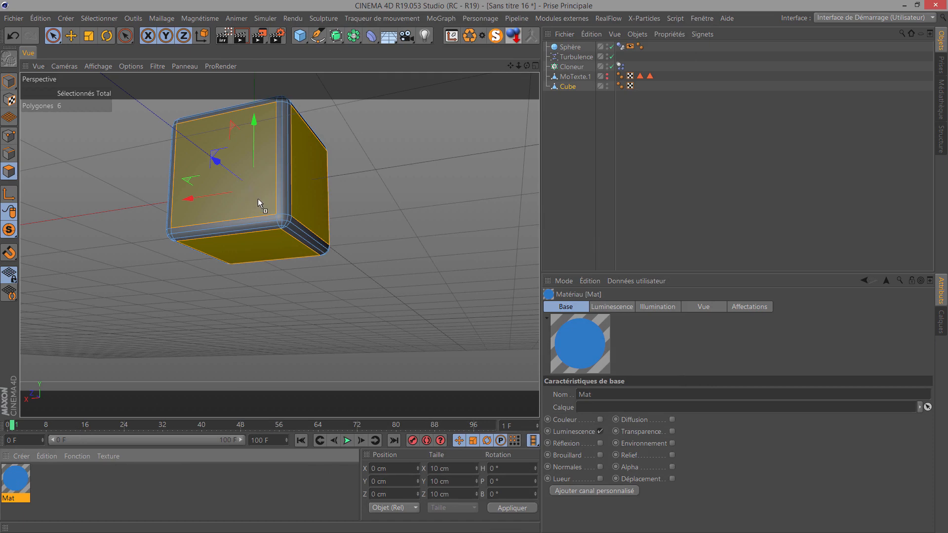
pyautogui.moveTo(257, 198); pyautogui.dragTo(256, 195)
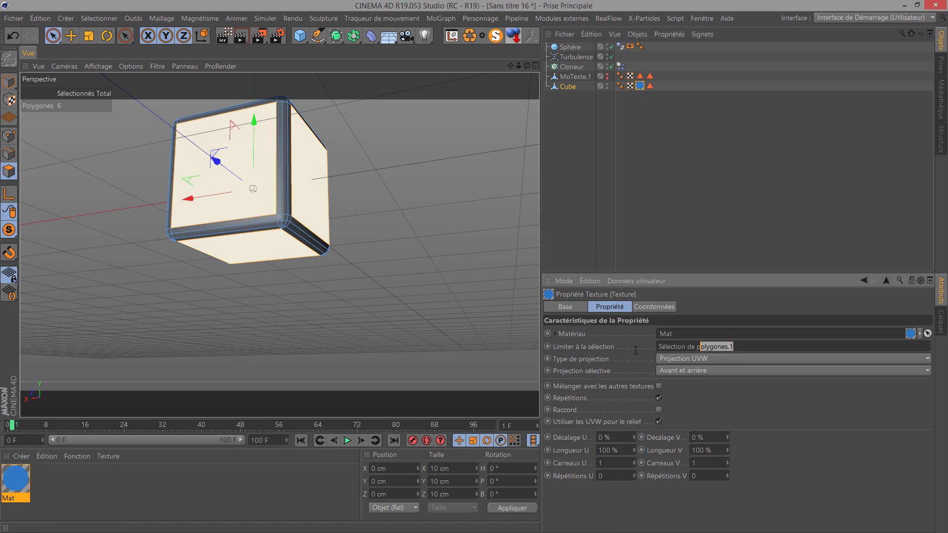
pyautogui.doubleClick(671, 346)
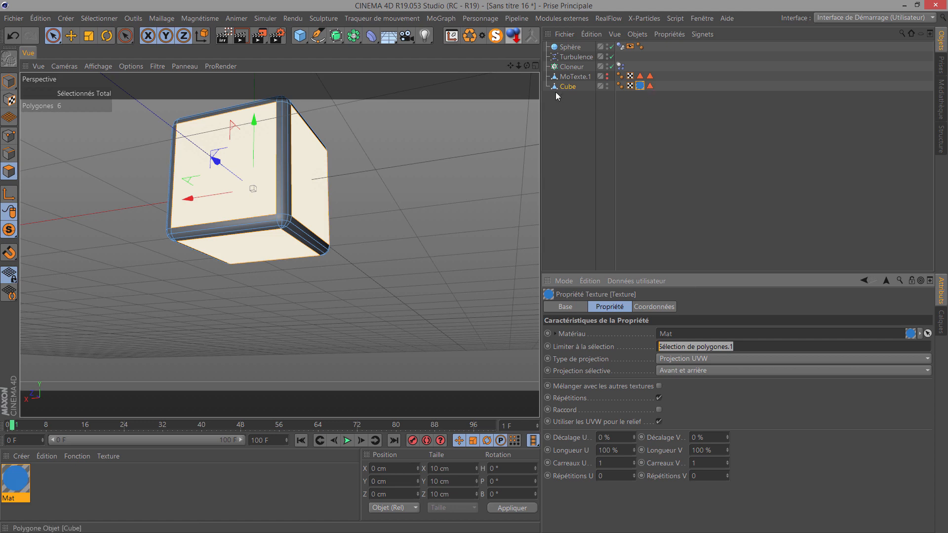
# Create a second material and darken its Couleur channel to near black with a luminosity of 3 %
pyautogui.click(94, 497)
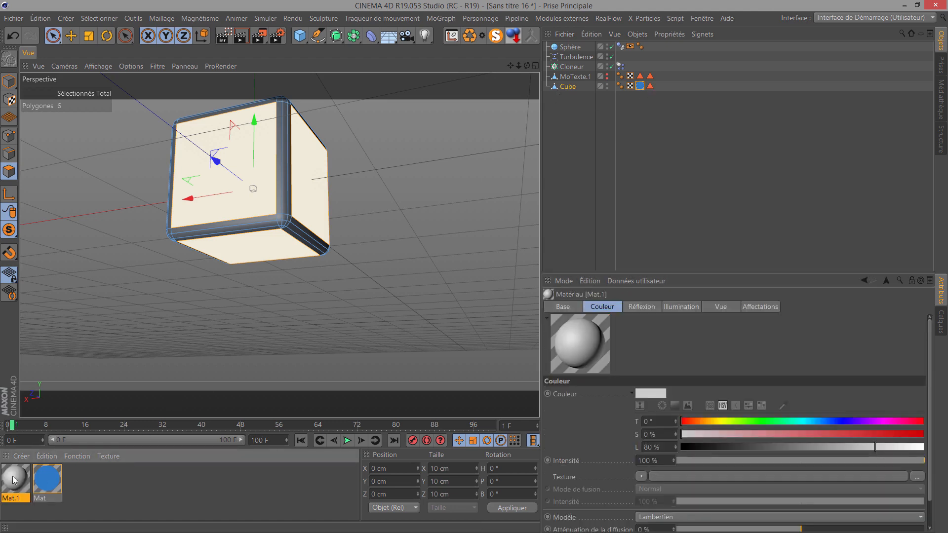
pyautogui.doubleClick(15, 479)
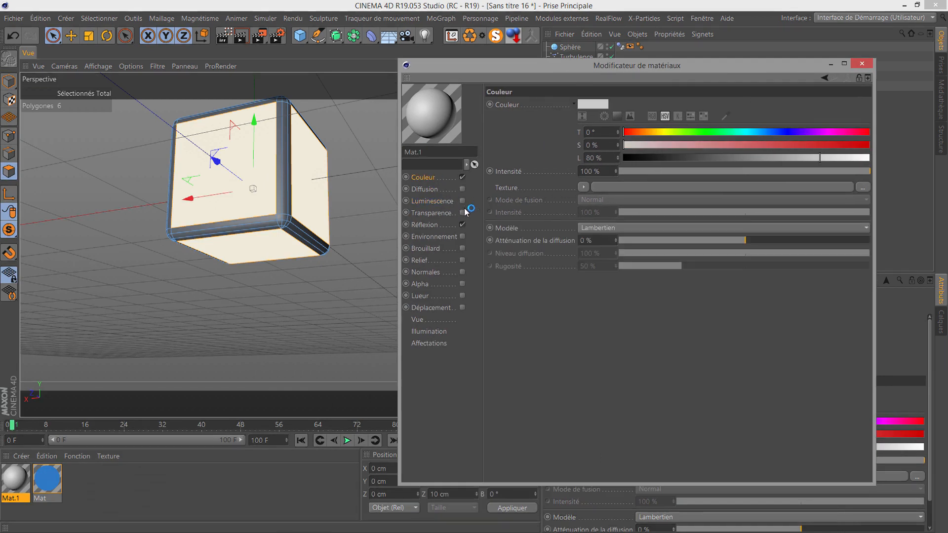
pyautogui.moveTo(642, 157); pyautogui.dragTo(625, 157)
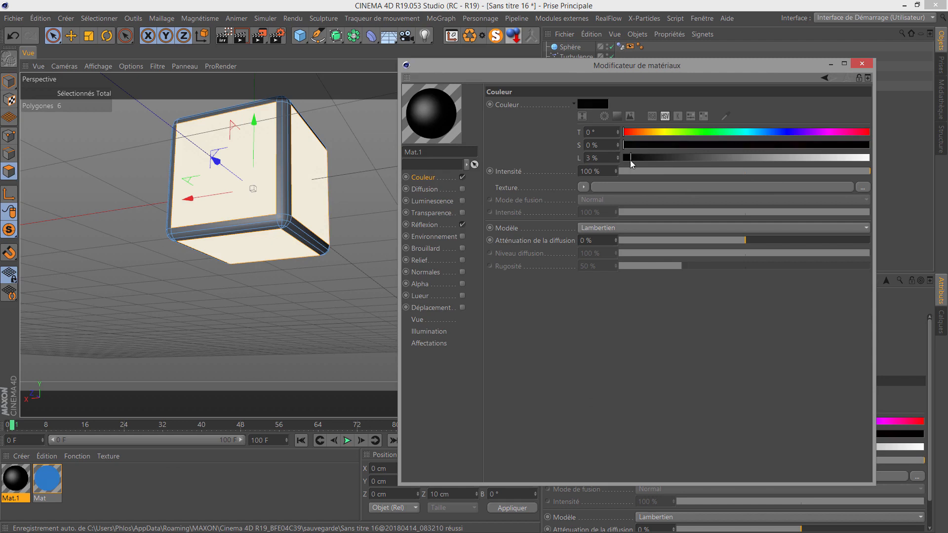
# Set the black material's default specular to Largeur 30 %, Atténuation -10 %, Largeur interne 10 % and Intensité spéculaire 79 %, then close the editor
pyautogui.click(429, 225)
pyautogui.click(584, 286)
pyautogui.write('30')
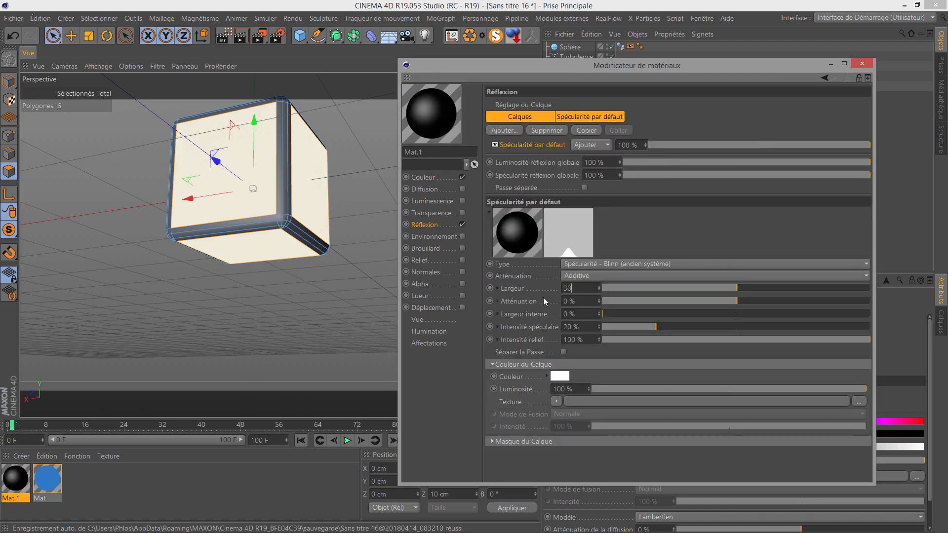
pyautogui.press('Tab')
pyautogui.write('-10')
pyautogui.press('Tab')
pyautogui.write('10')
pyautogui.moveTo(623, 329); pyautogui.dragTo(815, 329)
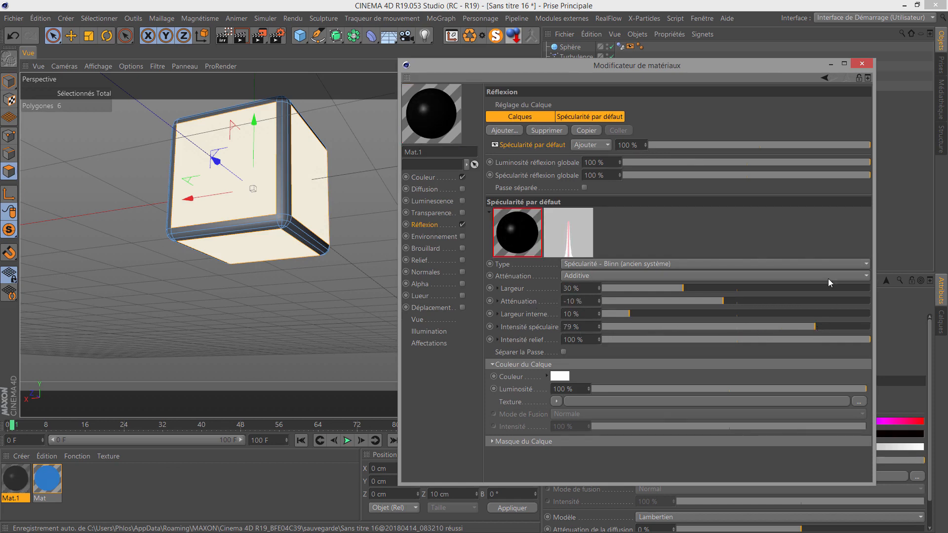
pyautogui.click(861, 65)
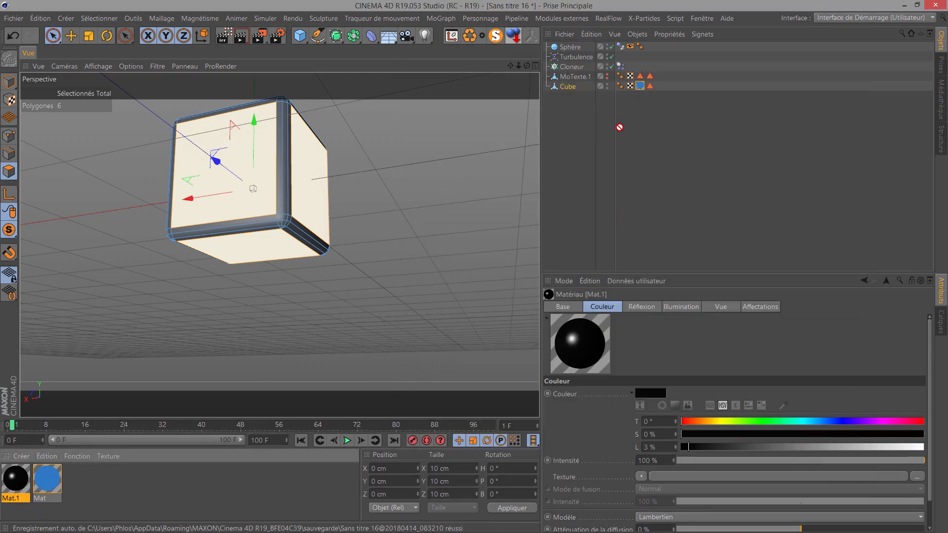
# Apply the black material to the whole Cube and move the luminous texture tag after the black one
pyautogui.moveTo(574, 91); pyautogui.dragTo(574, 90)
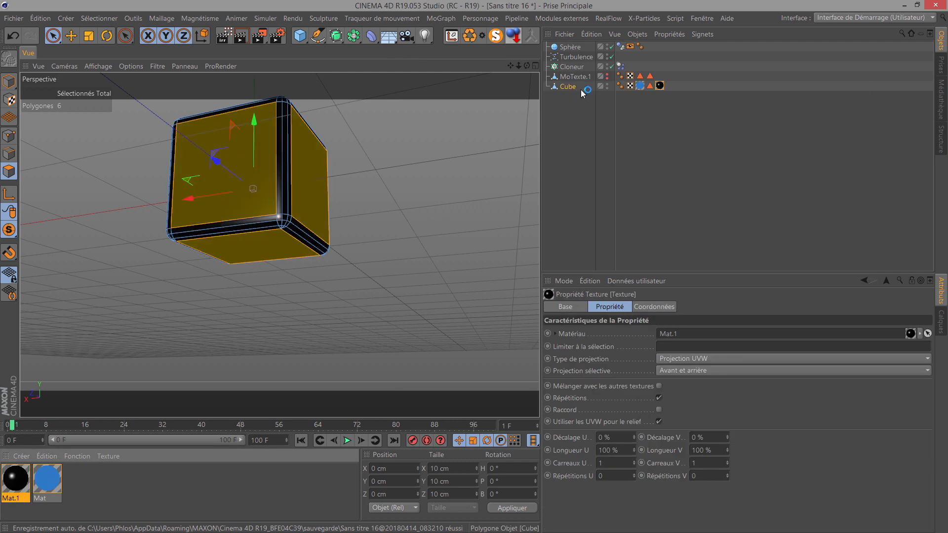
pyautogui.click(643, 86)
pyautogui.moveTo(679, 87); pyautogui.dragTo(679, 87)
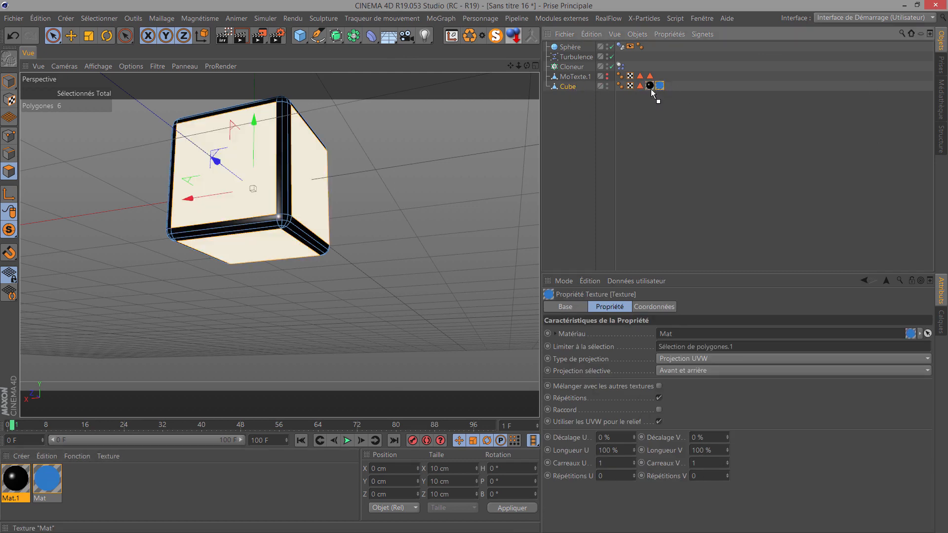
# Move the luminous texture tag back ahead of the black one and render the view to test the order
pyautogui.moveTo(638, 89); pyautogui.dragTo(639, 87)
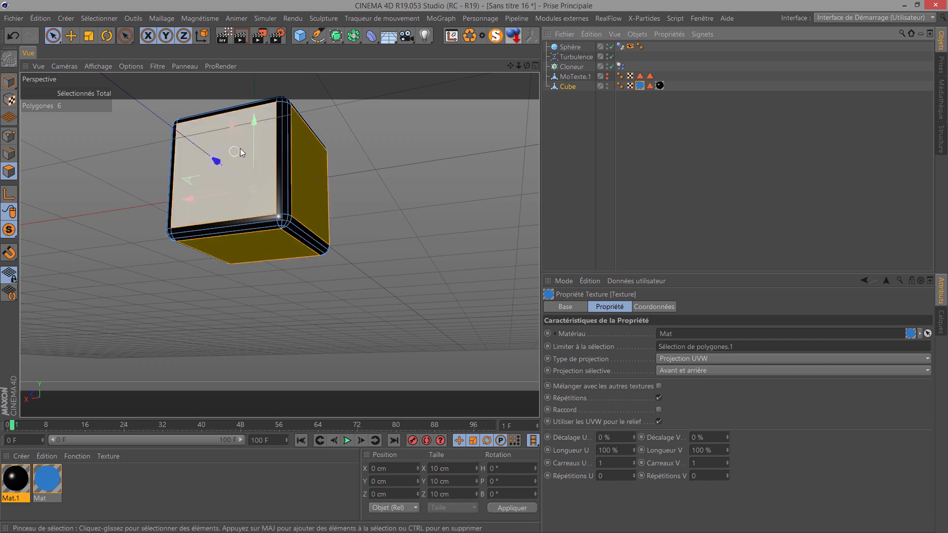
pyautogui.click(243, 39)
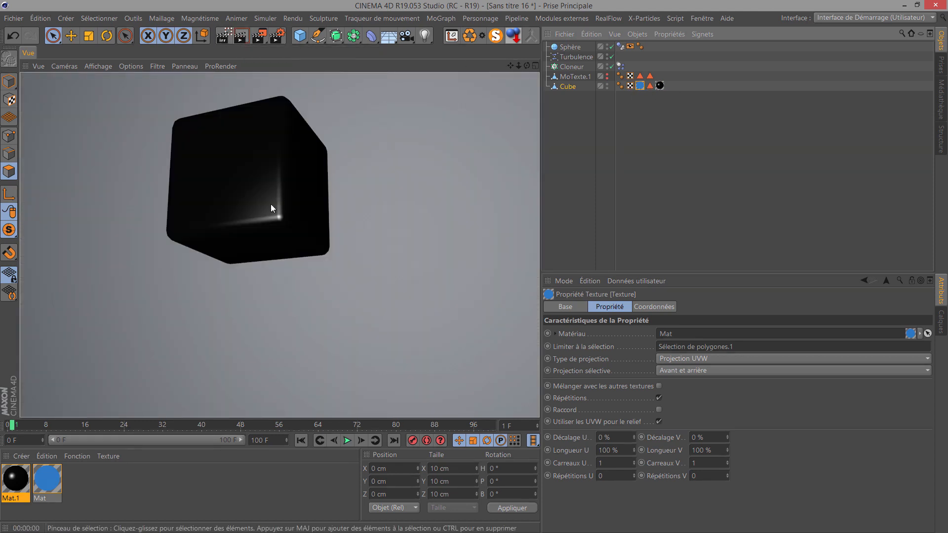
# Place the blue Mat texture after the black one on the Cube so it overrides the selected faces, and render the view
pyautogui.moveTo(680, 84); pyautogui.dragTo(664, 87)
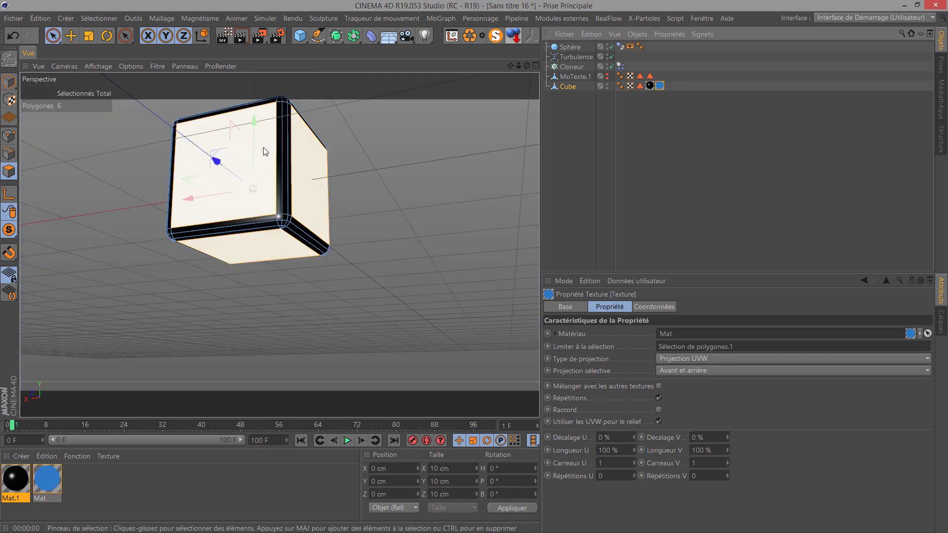
pyautogui.click(242, 38)
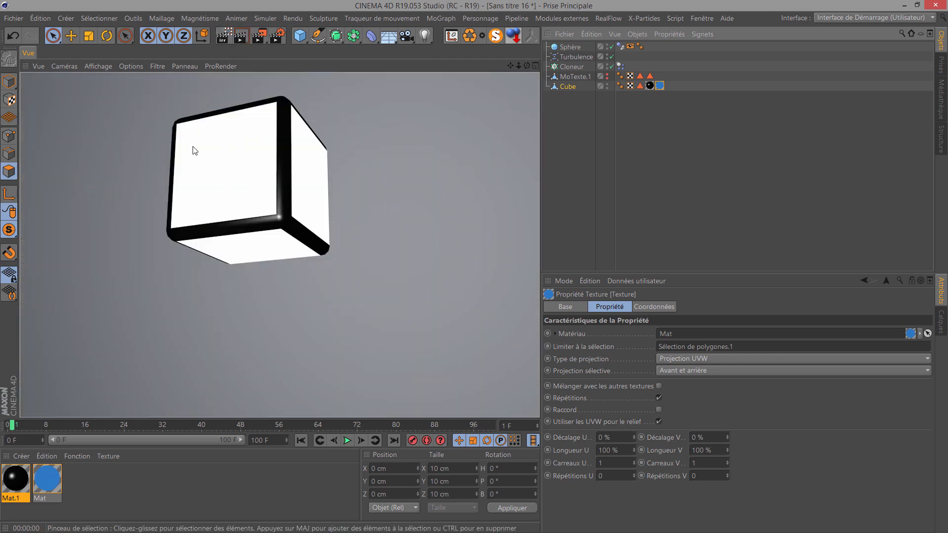
# Turn off viewport solo mode and make the Cube a child of the Cloneur
pyautogui.click(59, 66)
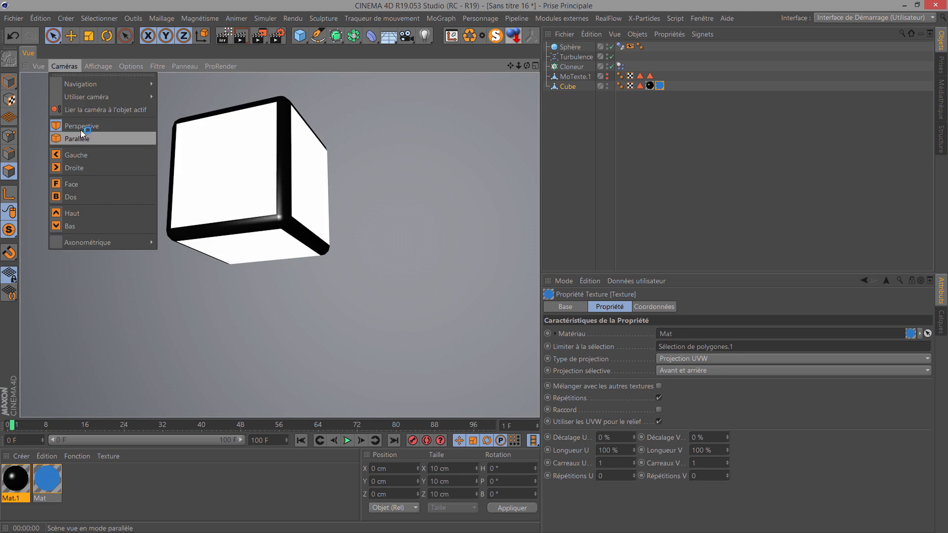
pyautogui.click(1, 239)
pyautogui.moveTo(6, 230); pyautogui.dragTo(62, 247)
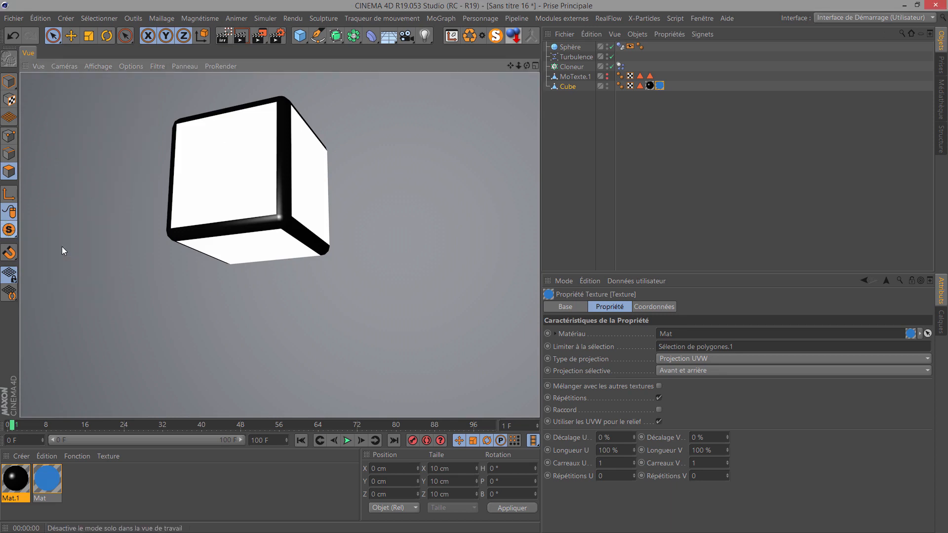
pyautogui.scroll(-5, 296, 238)
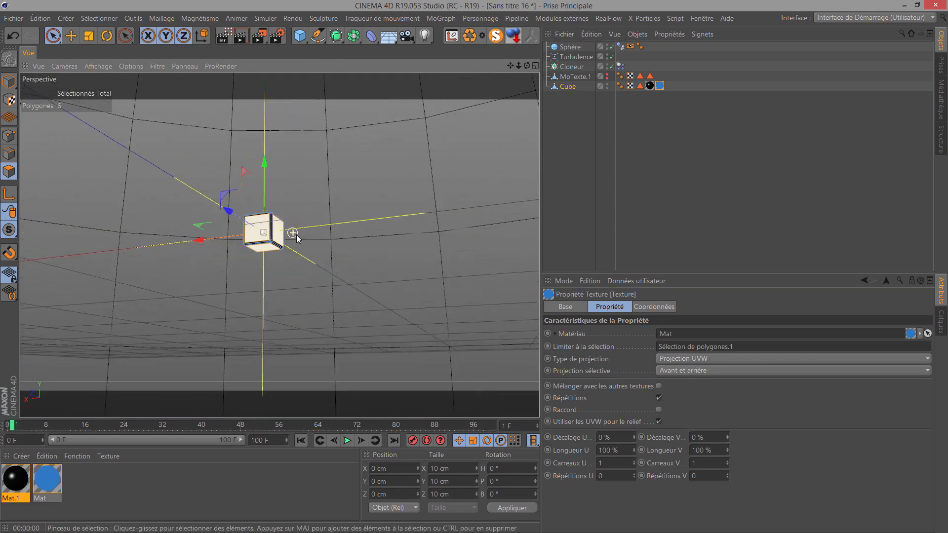
pyautogui.scroll(-3, 296, 239)
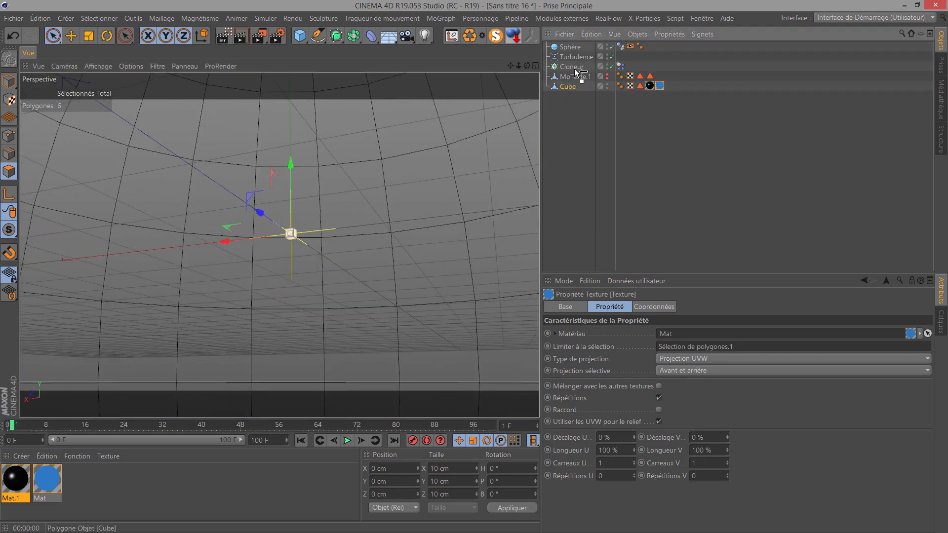
pyautogui.moveTo(577, 72); pyautogui.dragTo(575, 68)
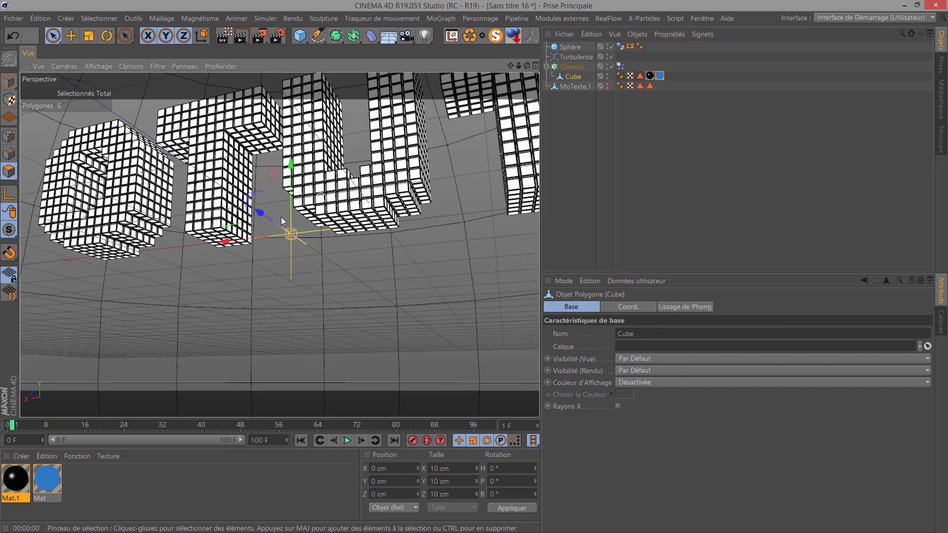
# Frame the whole TUTO text made of cloned cubes from the front and render the view
pyautogui.scroll(-4, 508, 90)
pyautogui.keyDown('alt'); pyautogui.moveTo(473, 267); pyautogui.dragTo(492, 267); pyautogui.keyUp('alt')
pyautogui.scroll(3, 274, 245)
pyautogui.scroll(3, 244, 269)
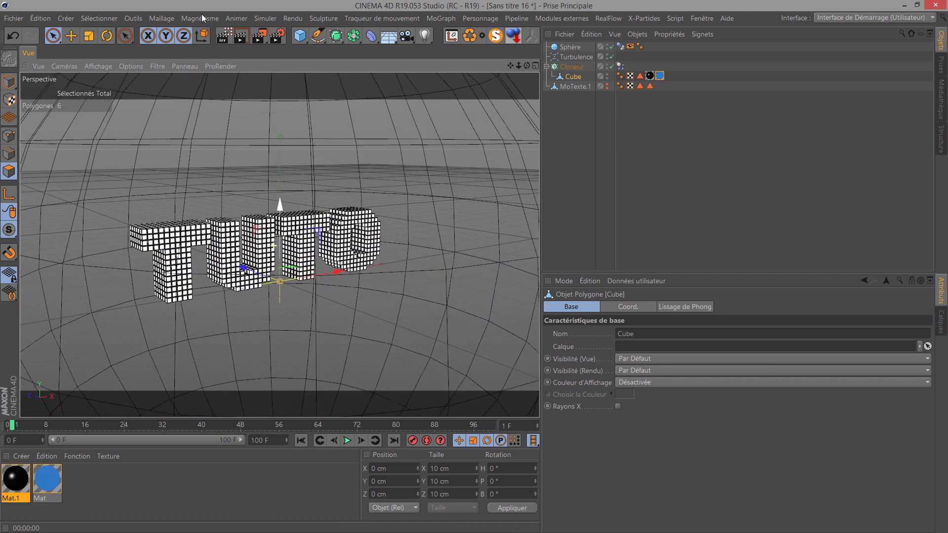
pyautogui.hotkey('ctrl', 'r')
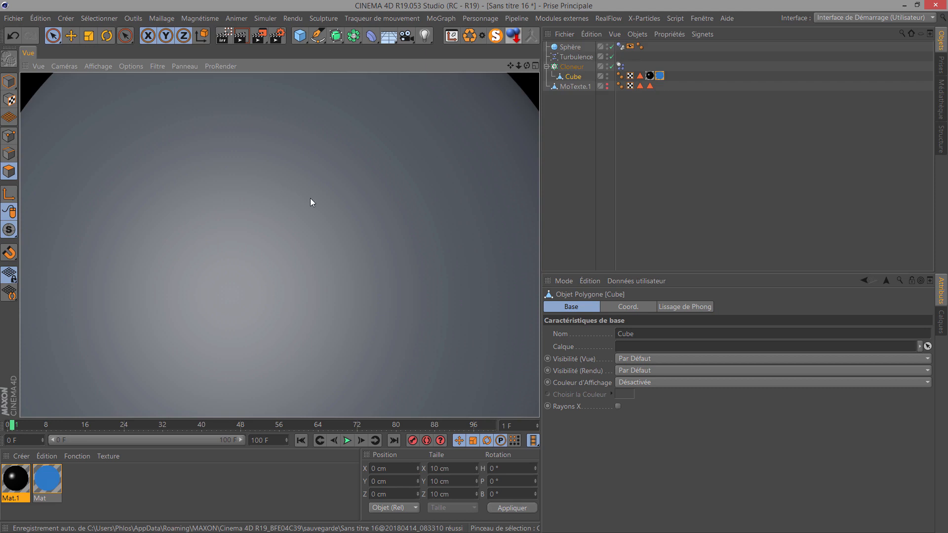
# Hide the Sphère in both the viewport and renders, and render a closer view of the text
pyautogui.click(575, 47)
pyautogui.click(607, 45)
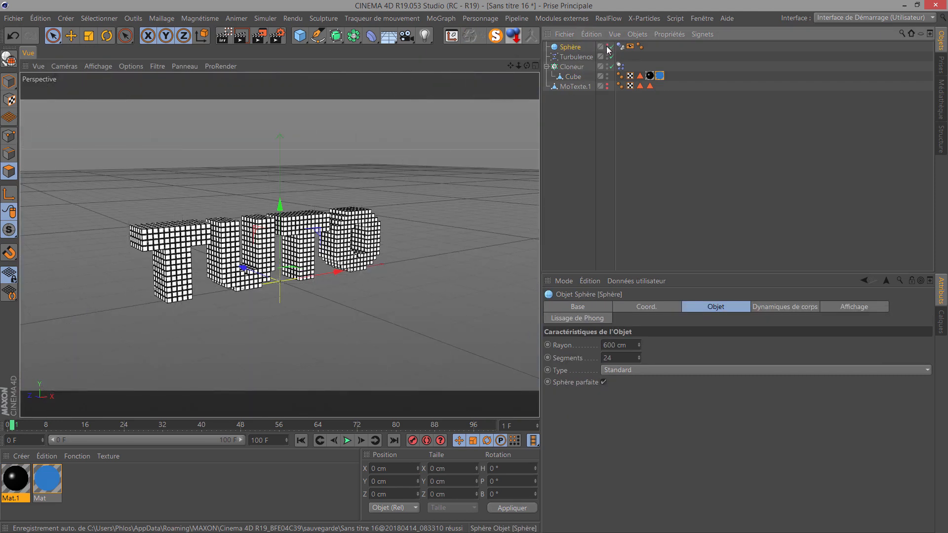
pyautogui.click(606, 46)
pyautogui.click(606, 46)
pyautogui.click(241, 36)
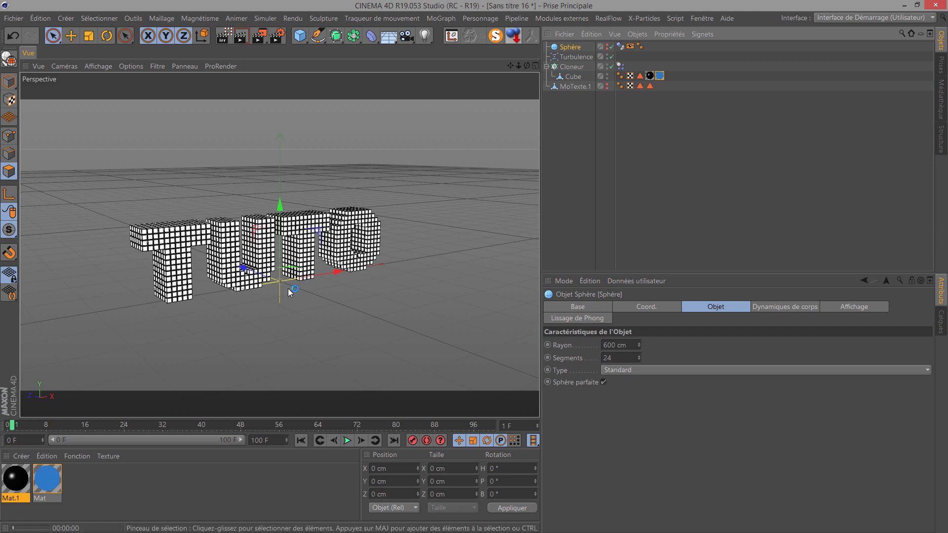
pyautogui.scroll(8, 140, 257)
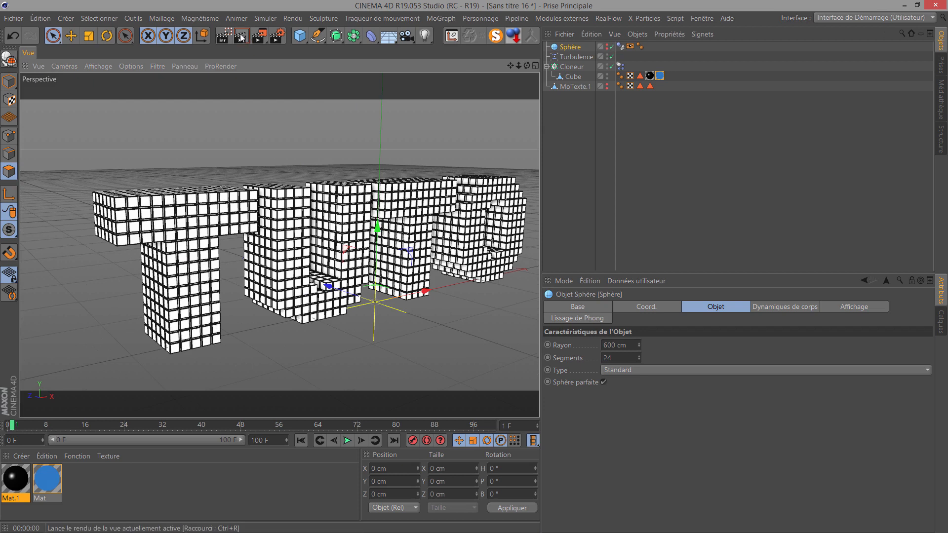
pyautogui.click(241, 37)
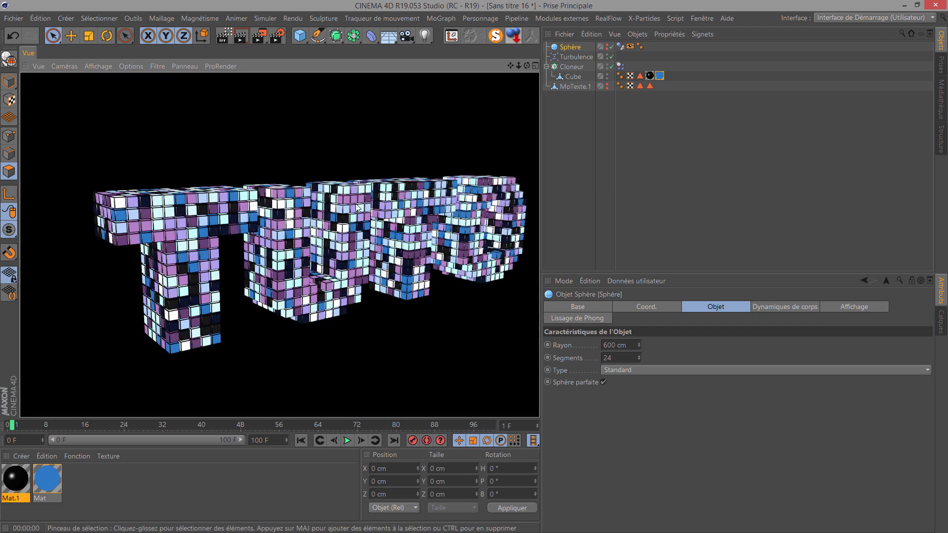
# Set the Cloneur's first grid quantity to 54 to widen the horizontal spacing between the cubes
pyautogui.scroll(-4, 373, 198)
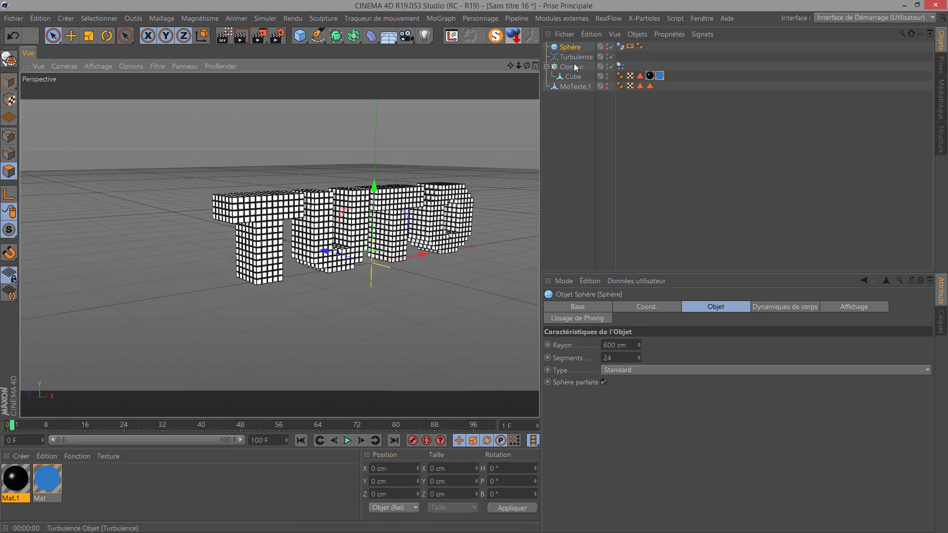
pyautogui.moveTo(527, 66)
pyautogui.mouseDown()
pyautogui.moveTo(470, 267)
pyautogui.moveTo(527, 67)
pyautogui.mouseUp()
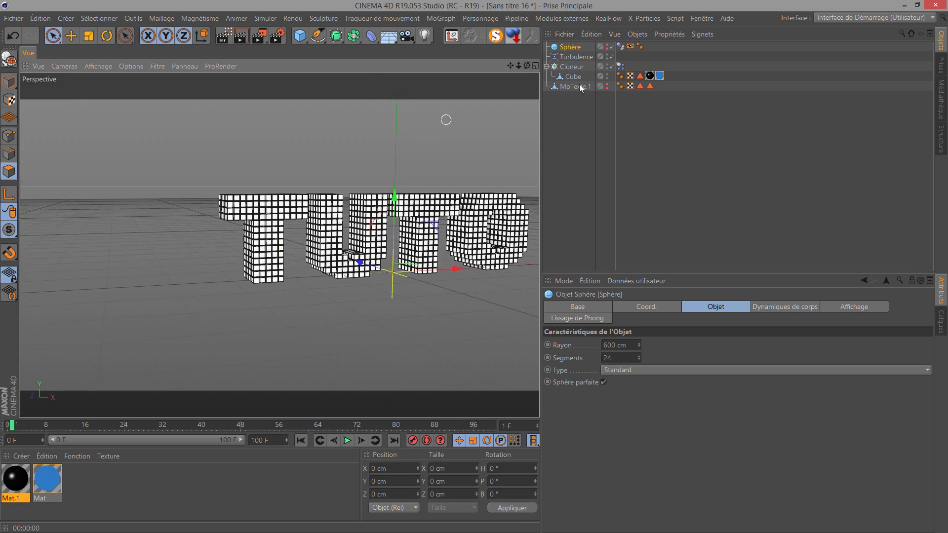
pyautogui.scroll(1, 239, 252)
pyautogui.scroll(5, 282, 193)
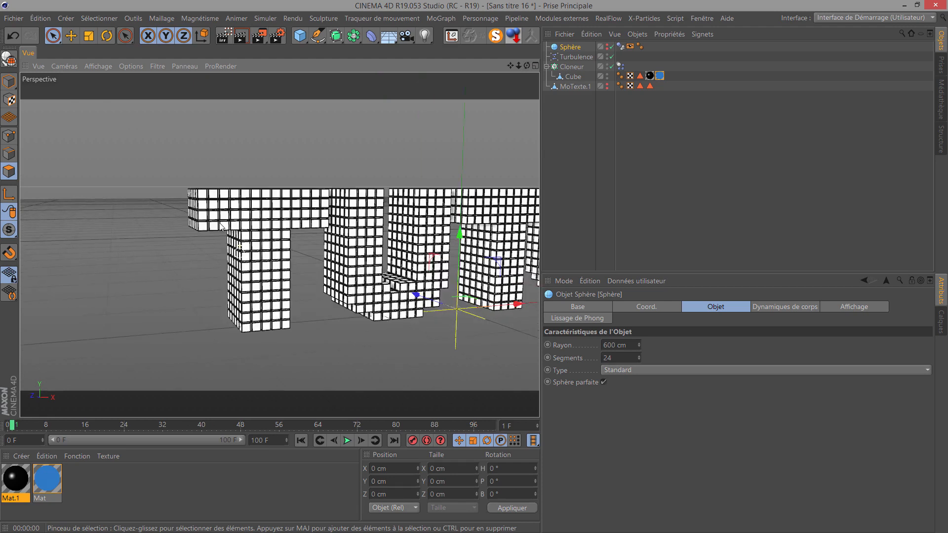
pyautogui.scroll(6, 209, 203)
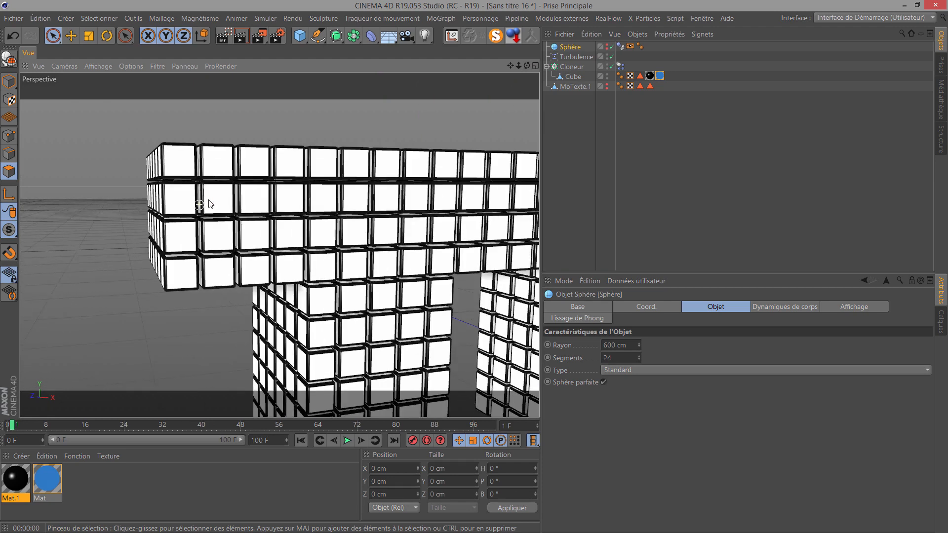
pyautogui.click(573, 66)
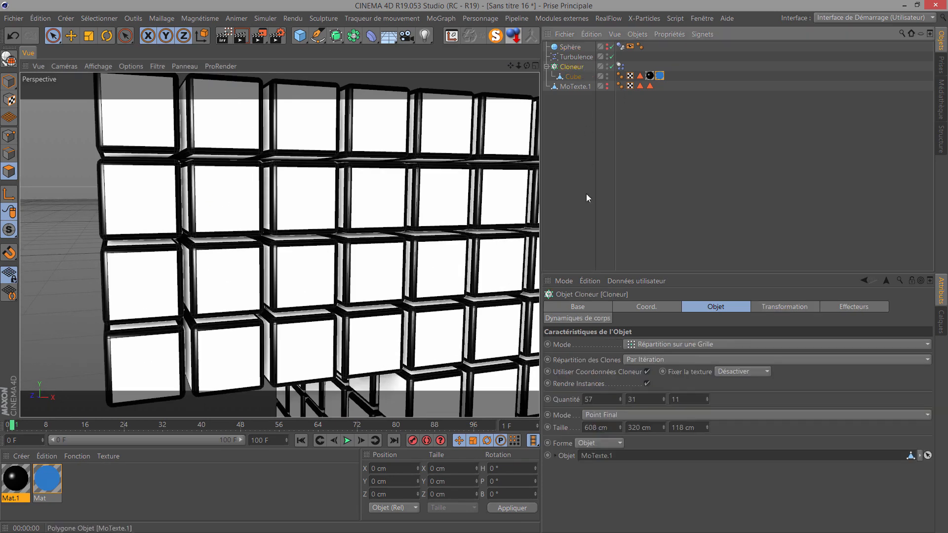
pyautogui.click(619, 401)
pyautogui.click(620, 400)
pyautogui.click(620, 400)
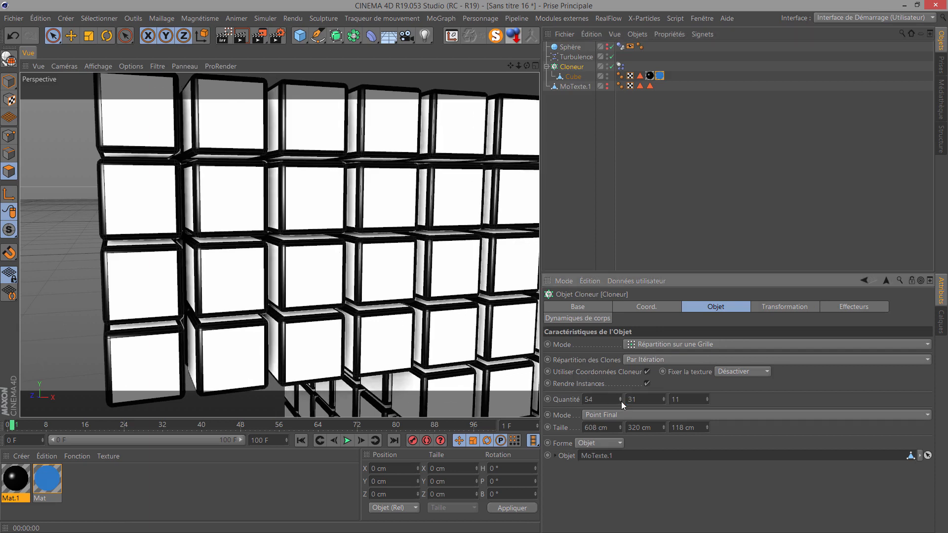
pyautogui.click(620, 401)
pyautogui.click(620, 397)
# Set the Cloneur's second grid quantity to 29, judging the vertical spacing in the Face view
pyautogui.click(662, 398)
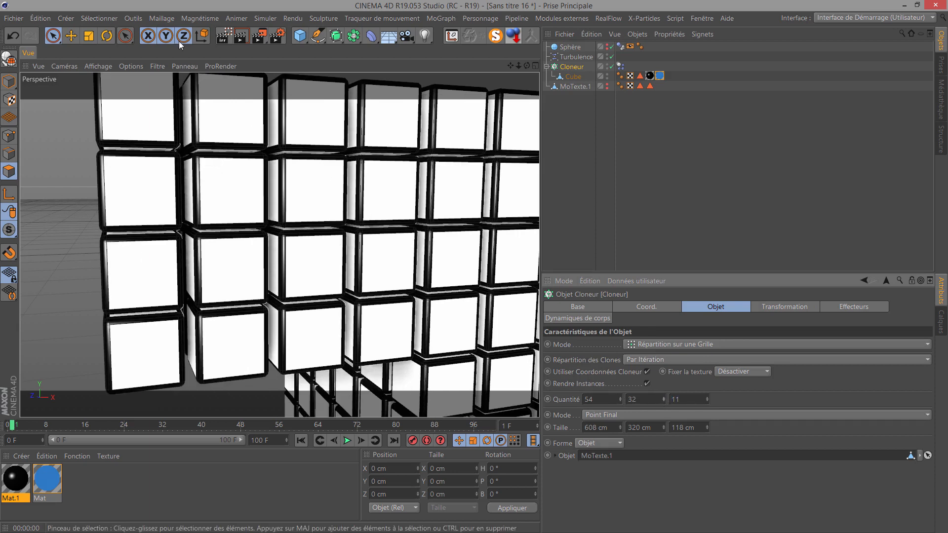
pyautogui.click(60, 71)
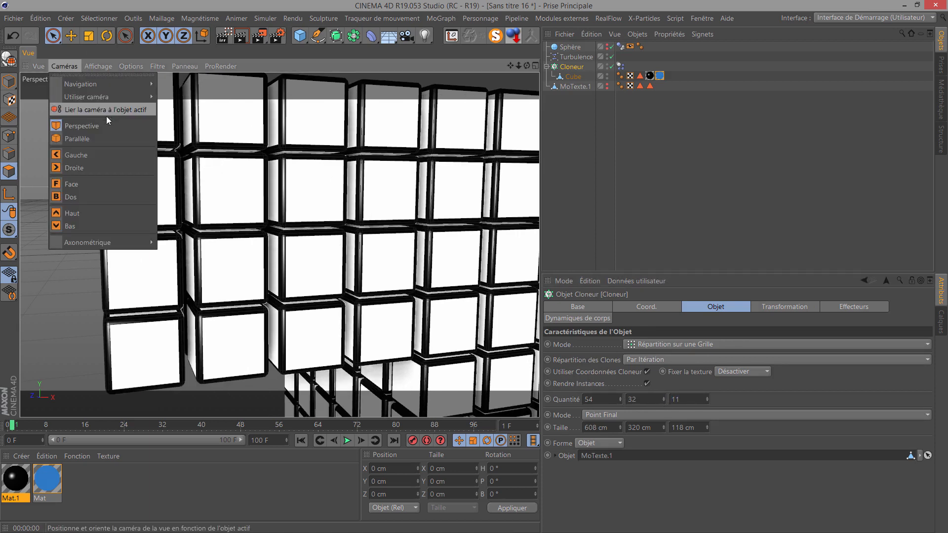
pyautogui.click(75, 186)
pyautogui.scroll(10, 162, 185)
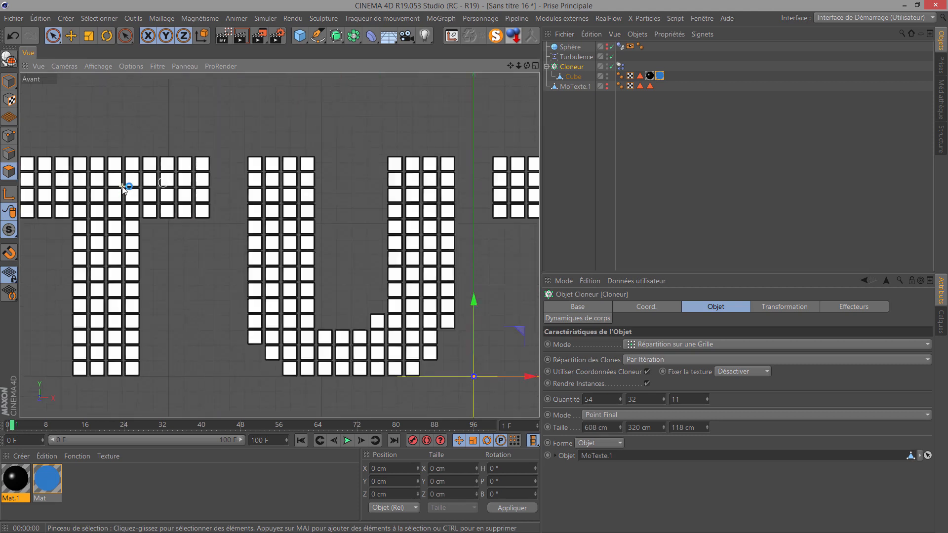
pyautogui.scroll(8, 123, 187)
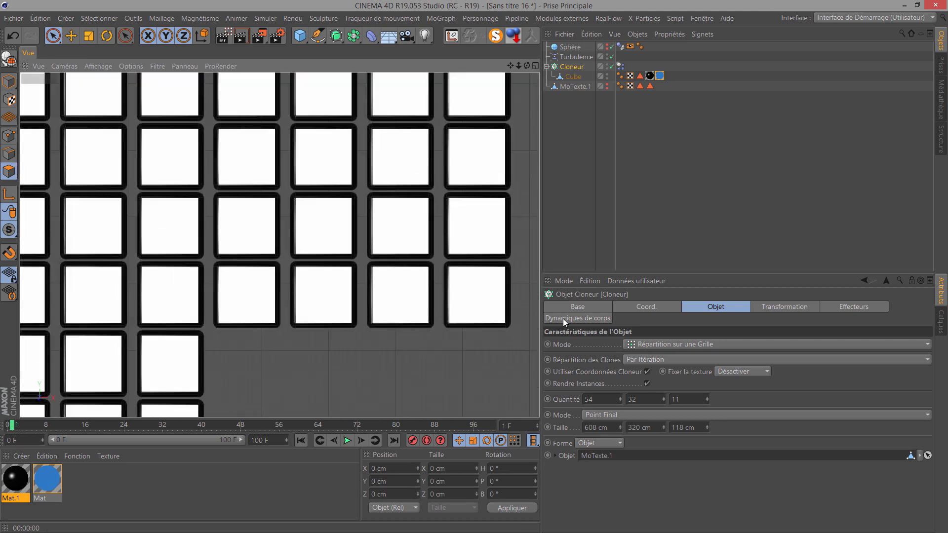
pyautogui.click(664, 402)
pyautogui.click(664, 403)
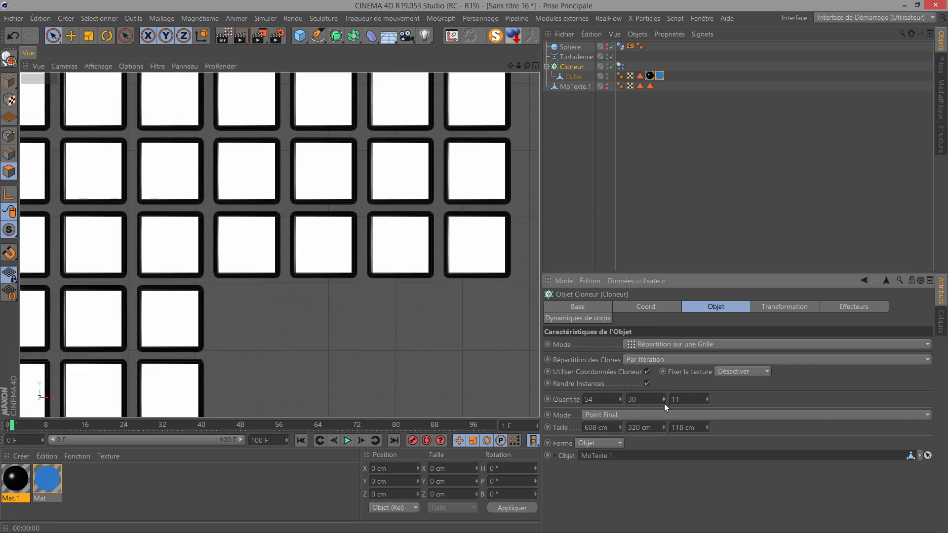
pyautogui.click(664, 404)
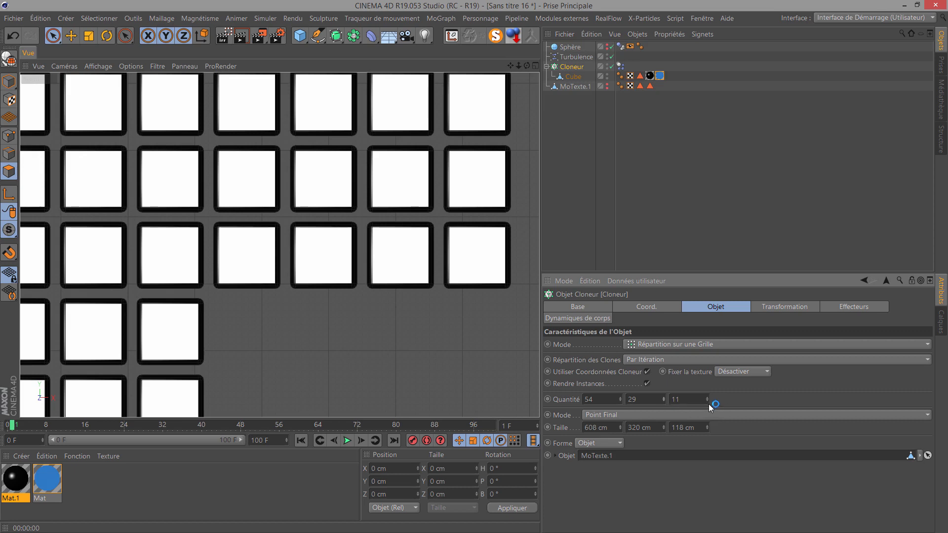
# Check the spacing of the clones in depth from the Gauche view and return to the Perspective view facing the text
pyautogui.click(55, 66)
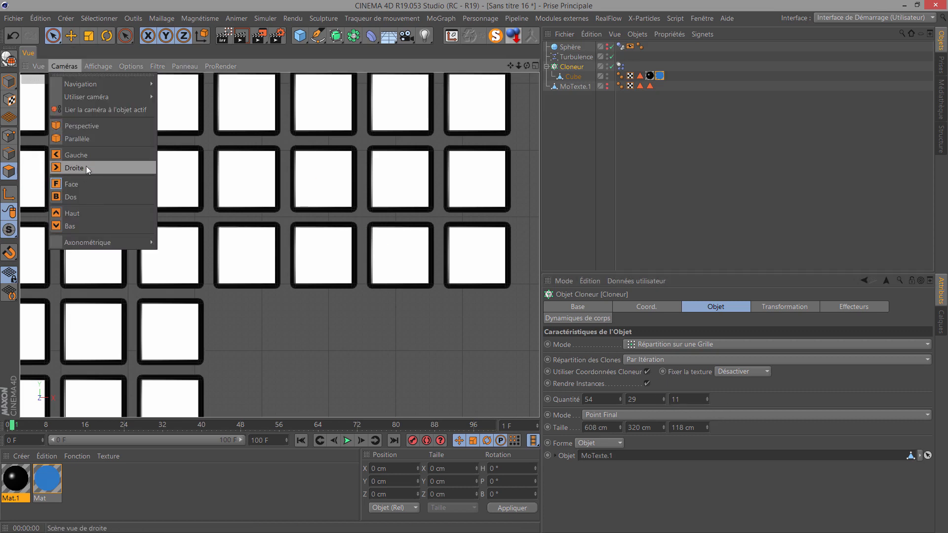
pyautogui.click(85, 155)
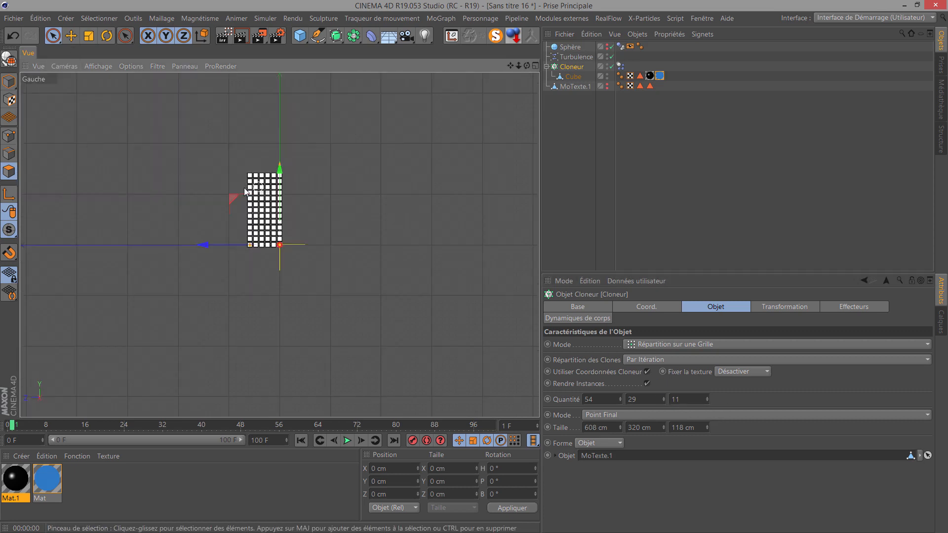
pyautogui.scroll(10, 244, 187)
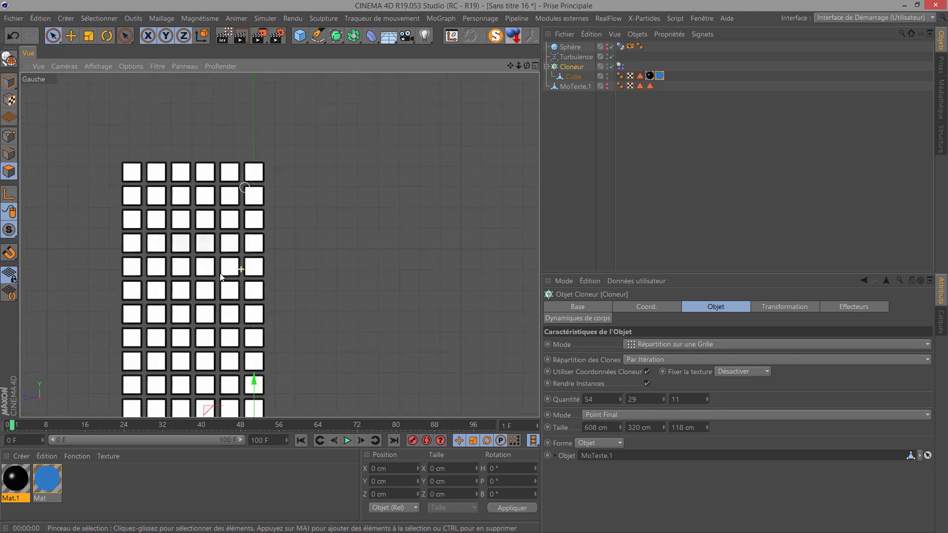
pyautogui.scroll(2, 221, 277)
pyautogui.click(72, 67)
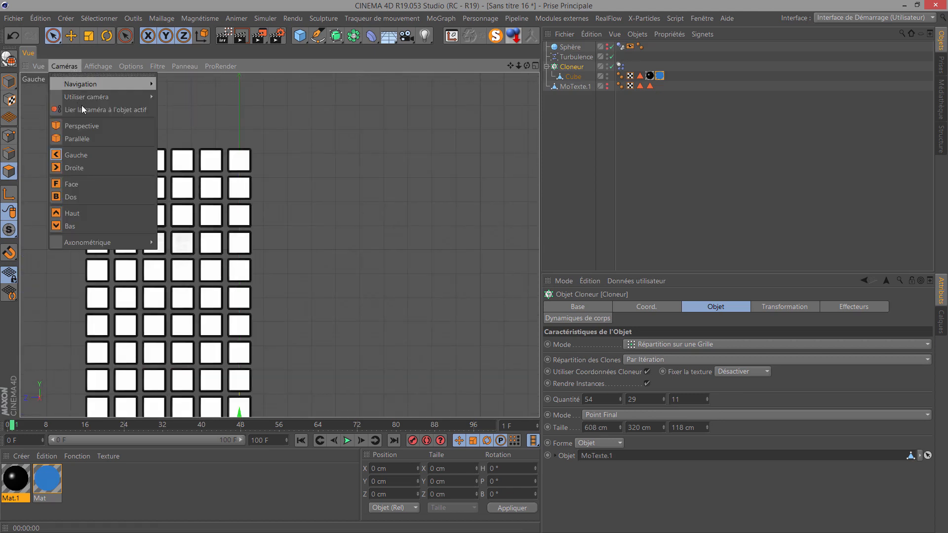
pyautogui.click(98, 127)
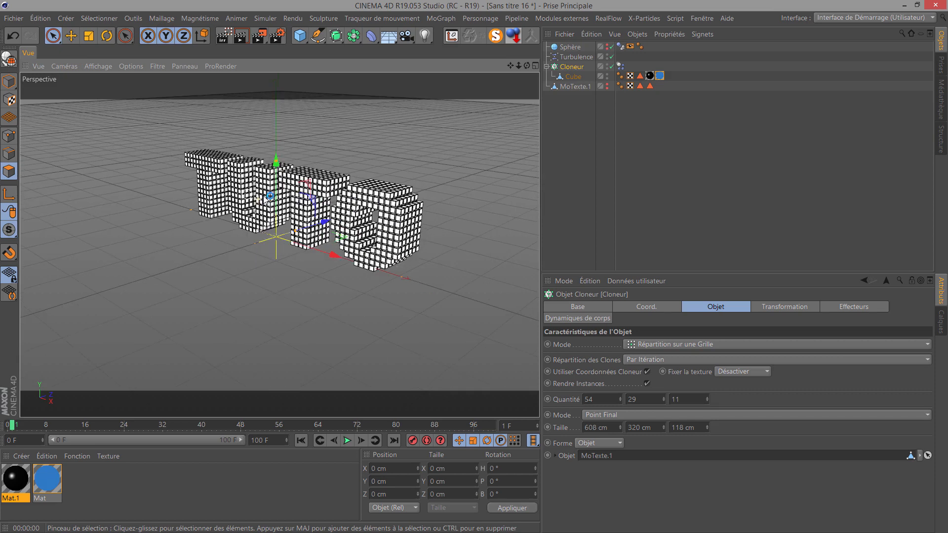
pyautogui.moveTo(525, 66)
pyautogui.mouseDown()
pyautogui.moveTo(478, 273)
pyautogui.moveTo(433, 110)
pyautogui.mouseUp()
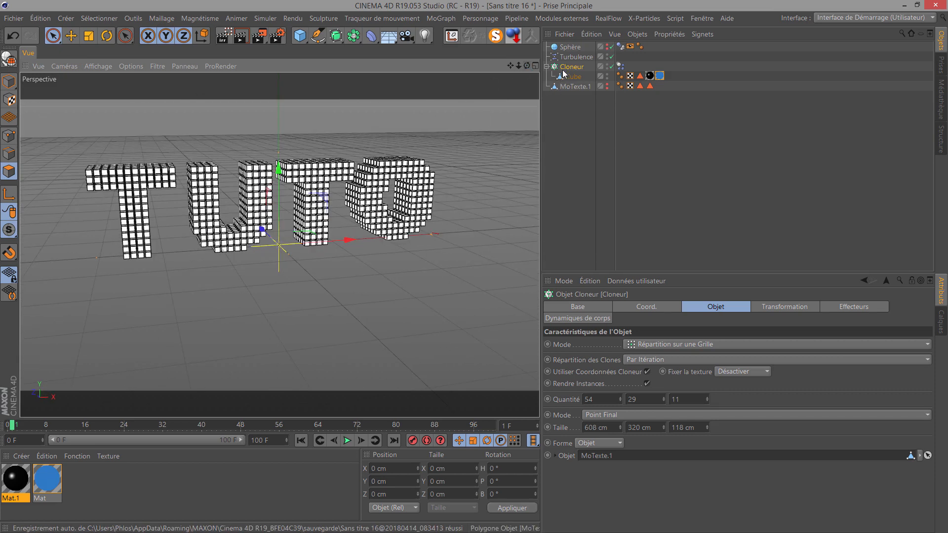
# Review the intensity, scale and frequency settings of the Turbulence object
pyautogui.click(575, 57)
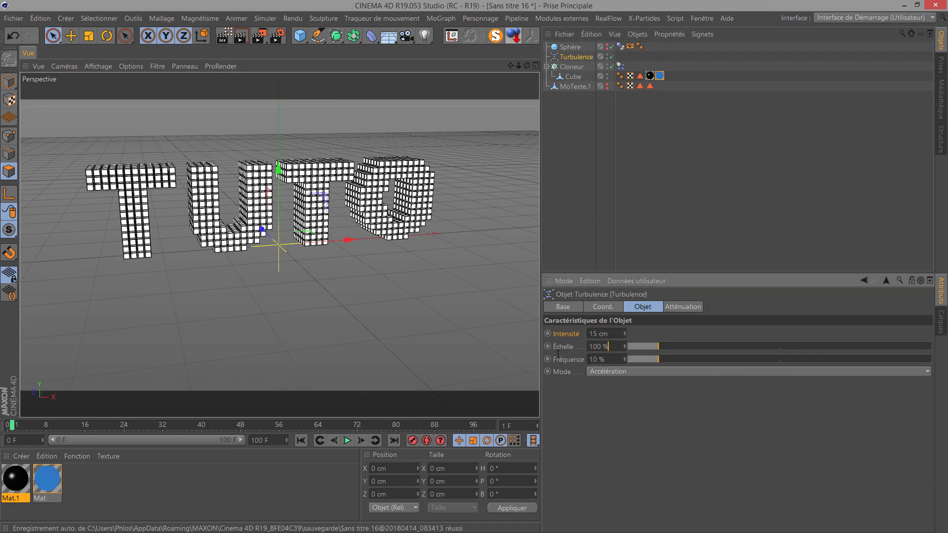
pyautogui.click(608, 359)
pyautogui.doubleClick(611, 362)
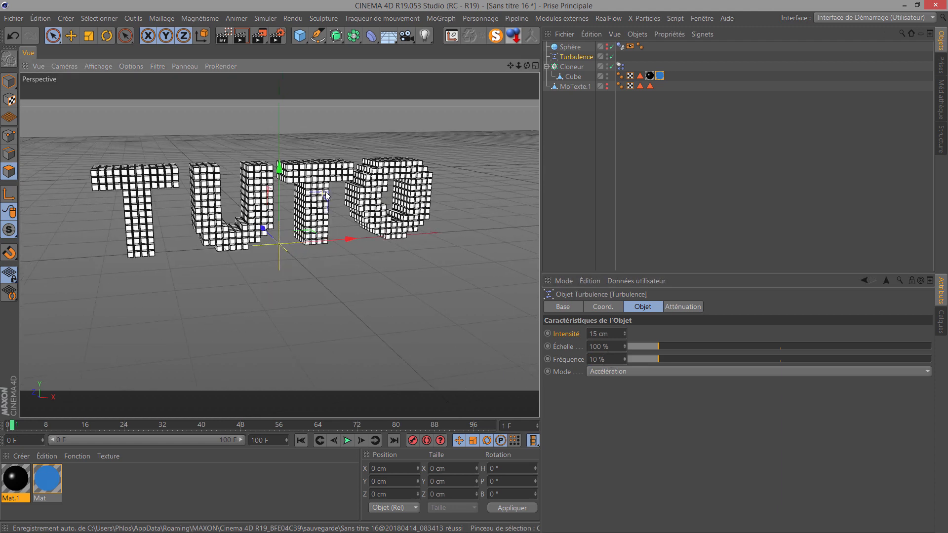
# Bake all dynamics to the cache from the Cloneur's body dynamics tag
pyautogui.click(620, 66)
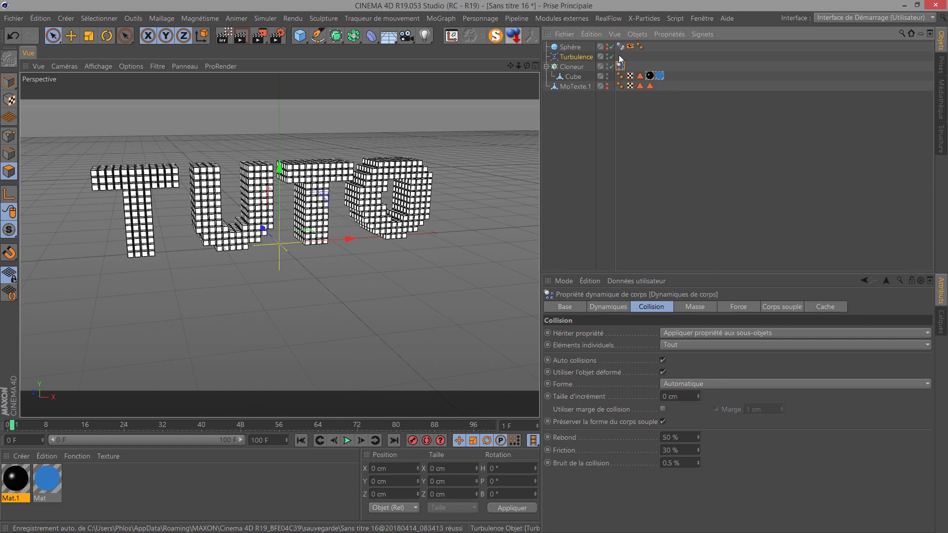
pyautogui.click(824, 307)
pyautogui.click(754, 359)
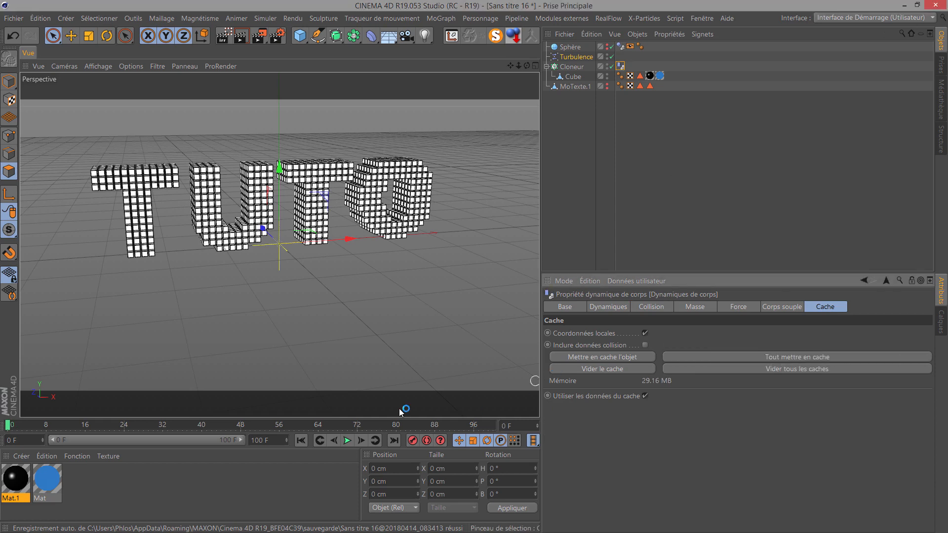
# Play the cached simulation through to frame 100 and show the Sphère in the viewport around the scattered cubes
pyautogui.press('F8')
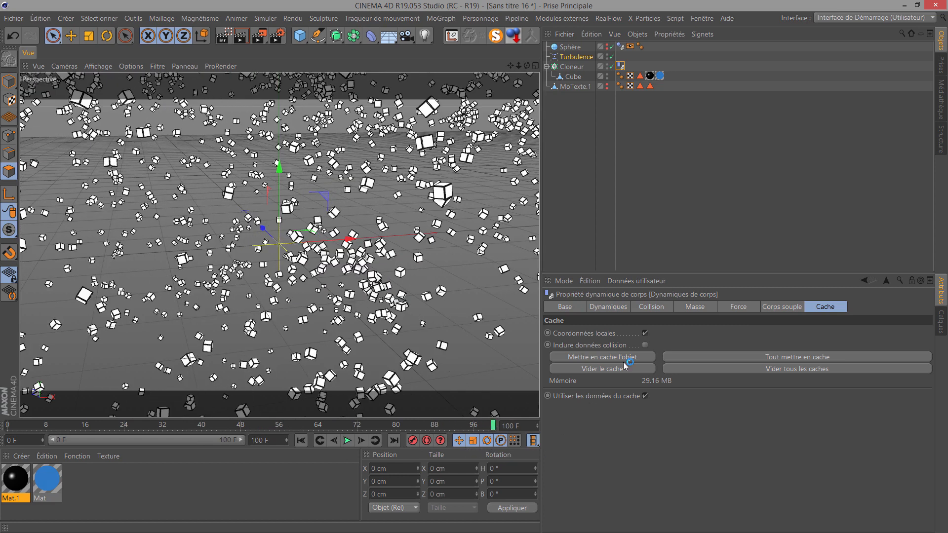
pyautogui.click(574, 48)
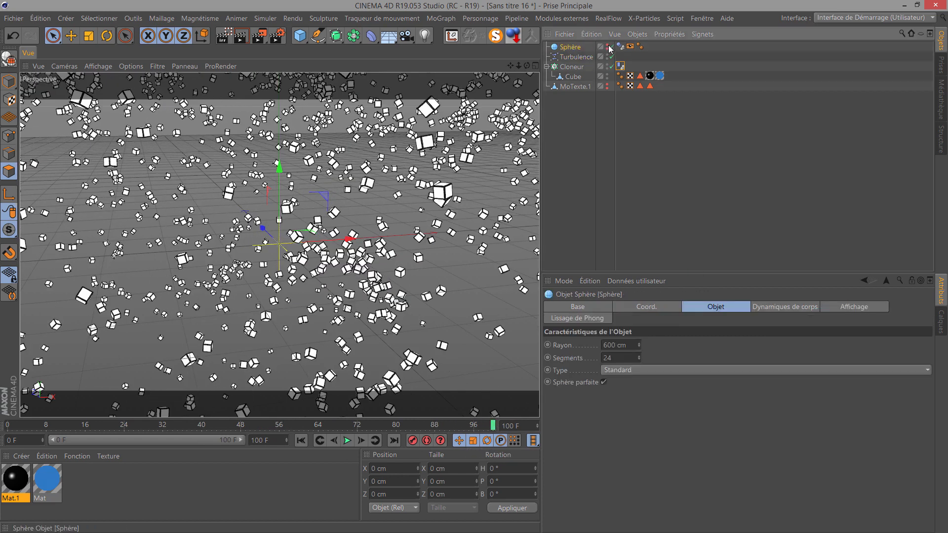
pyautogui.click(610, 47)
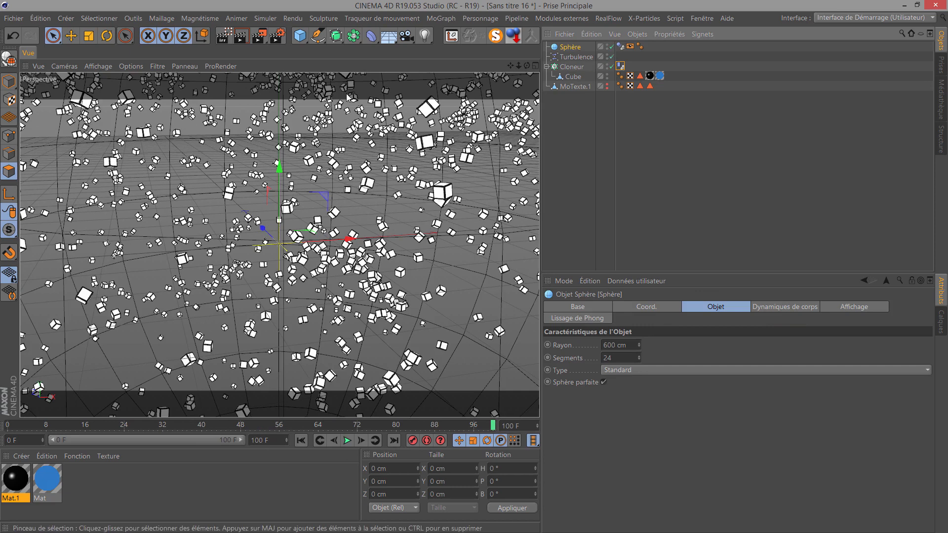
pyautogui.scroll(-2, 275, 245)
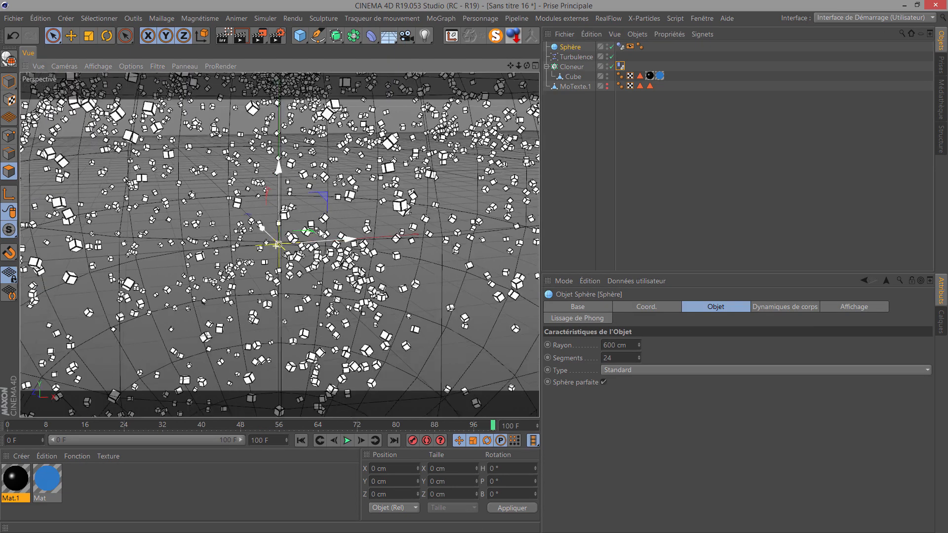
pyautogui.moveTo(526, 66); pyautogui.dragTo(405, 186)
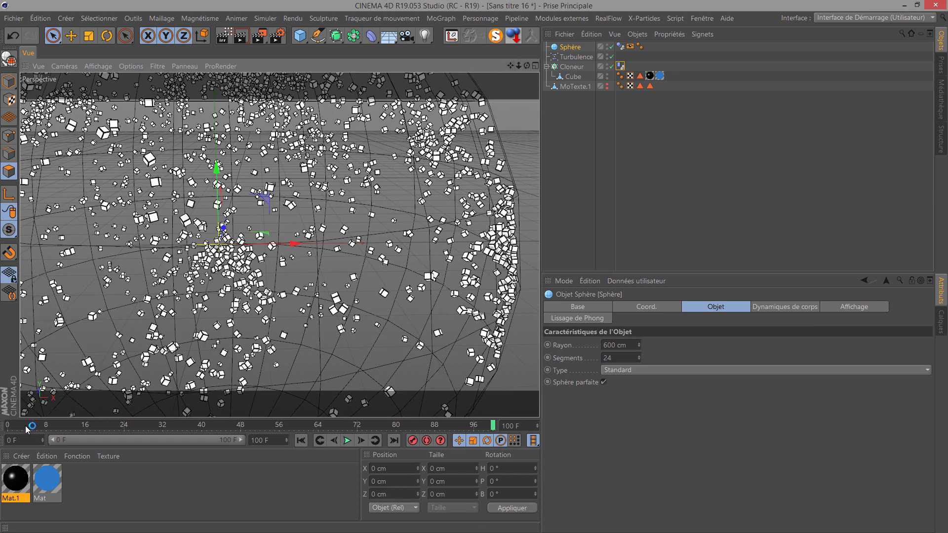
# Return to frame 0, frame the TUTO text, and add a camera from this viewpoint and look through it
pyautogui.click(10, 425)
pyautogui.moveTo(526, 65); pyautogui.dragTo(474, 267)
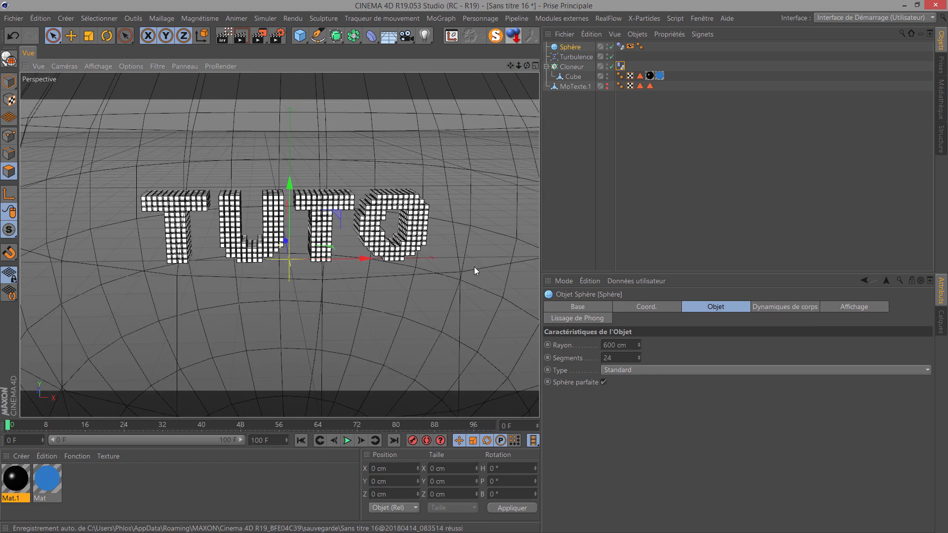
pyautogui.click(406, 36)
pyautogui.click(612, 47)
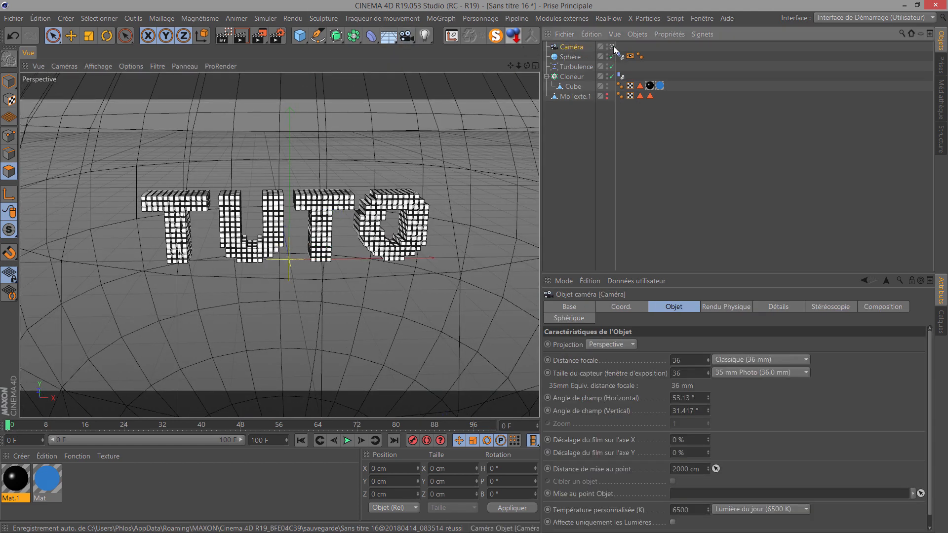
# Reset the camera's H and P rotation and X position to 0, and set its Y position to 74 cm
pyautogui.click(622, 307)
pyautogui.rightClick(746, 346)
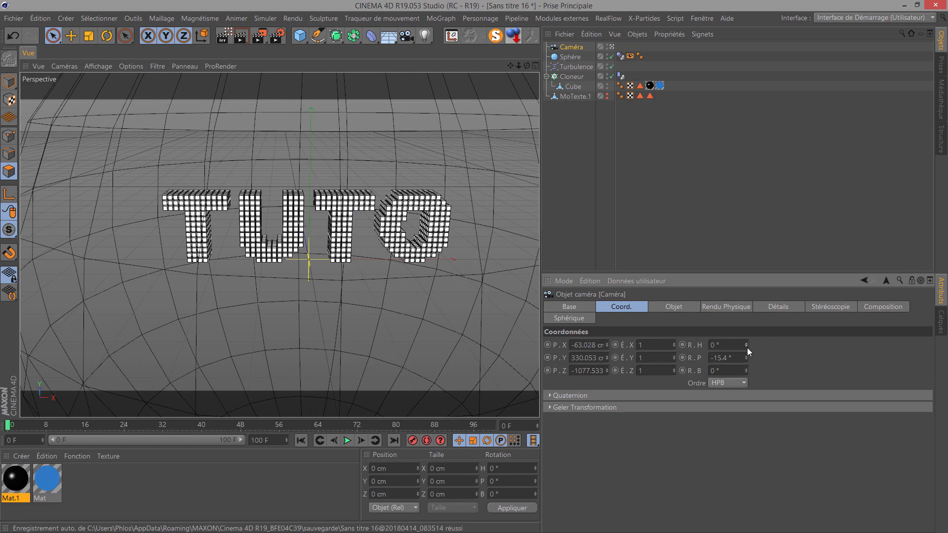
pyautogui.rightClick(746, 357)
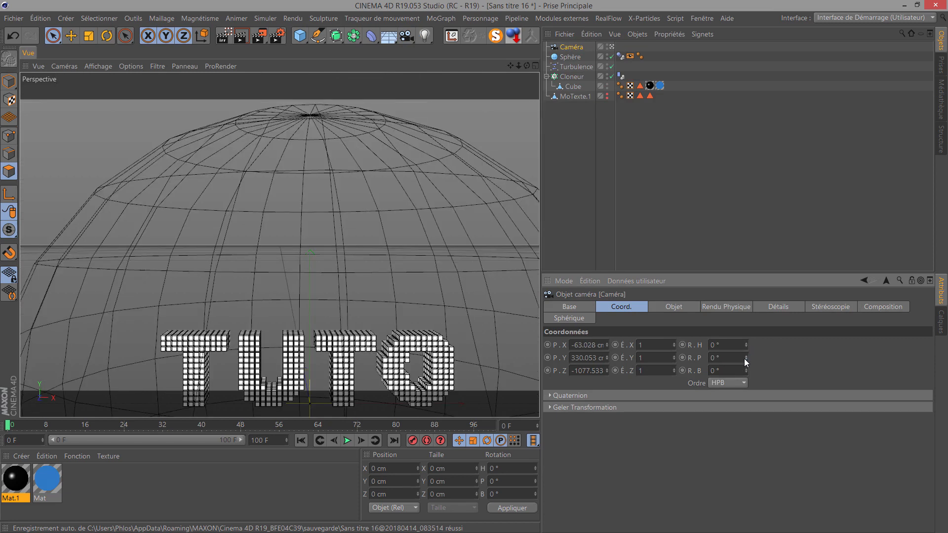
pyautogui.rightClick(608, 345)
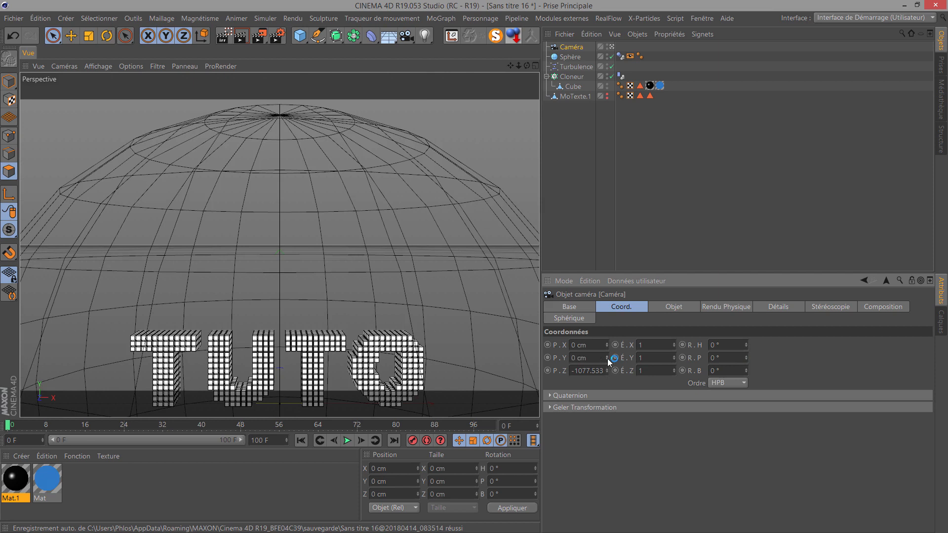
pyautogui.rightClick(607, 359)
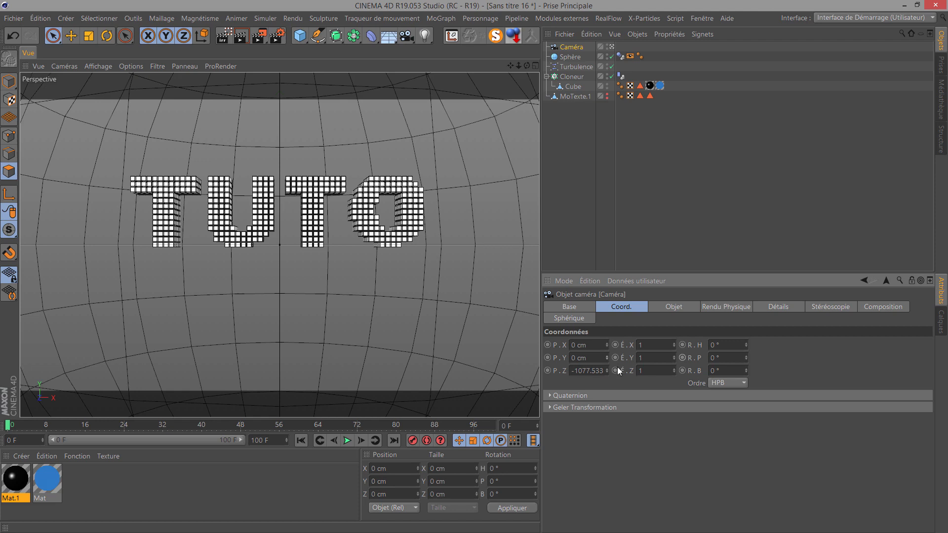
pyautogui.click(606, 356)
pyautogui.moveTo(607, 358)
pyautogui.mouseDown()
pyautogui.moveTo(608, 333)
pyautogui.moveTo(609, 359)
pyautogui.mouseUp()
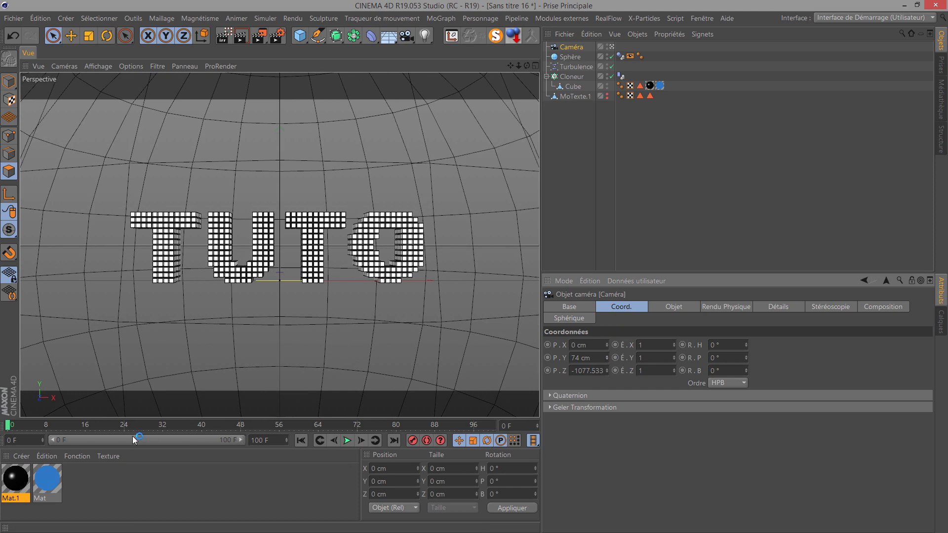
# In the Gauche view at frame 100, move the camera along Z to about -542 cm, just inside the sphere
pyautogui.click(64, 66)
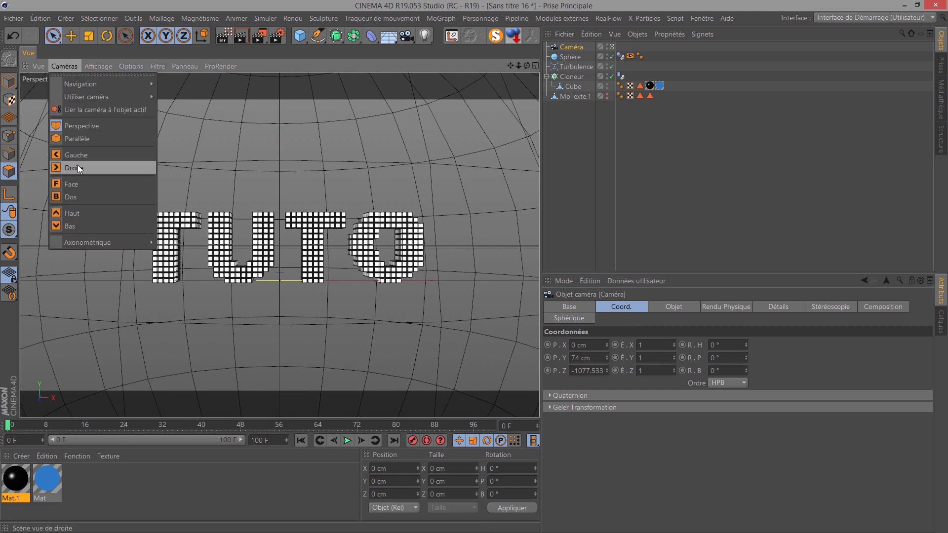
pyautogui.click(612, 46)
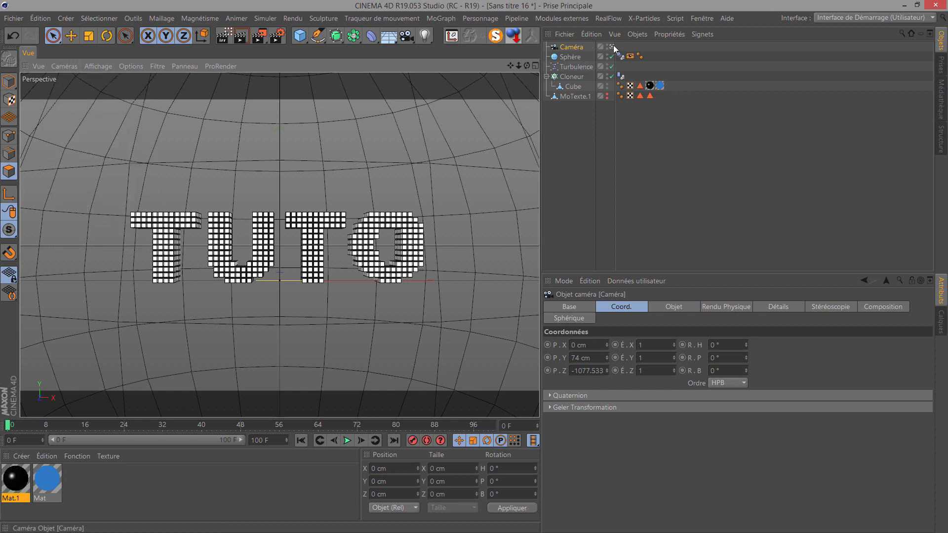
pyautogui.click(612, 46)
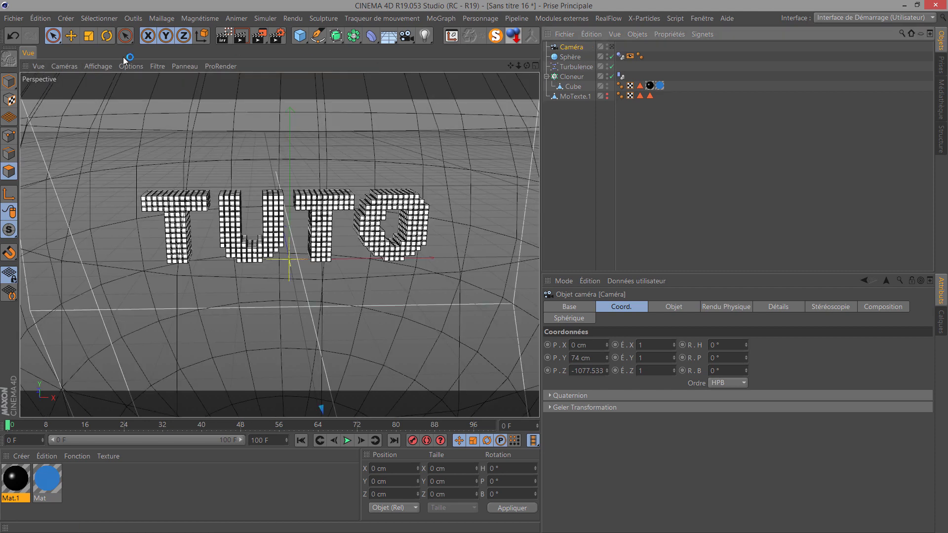
pyautogui.click(61, 66)
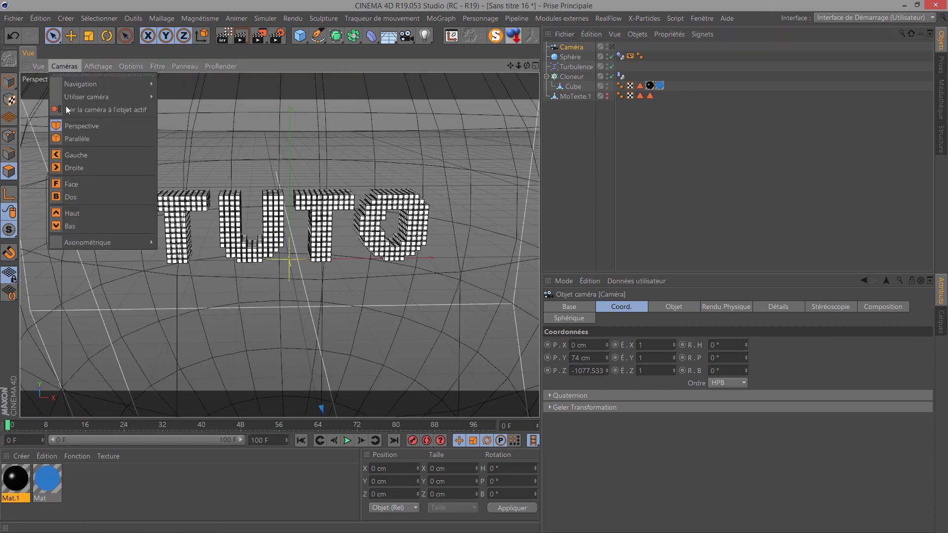
pyautogui.click(74, 156)
pyautogui.scroll(-6, 239, 217)
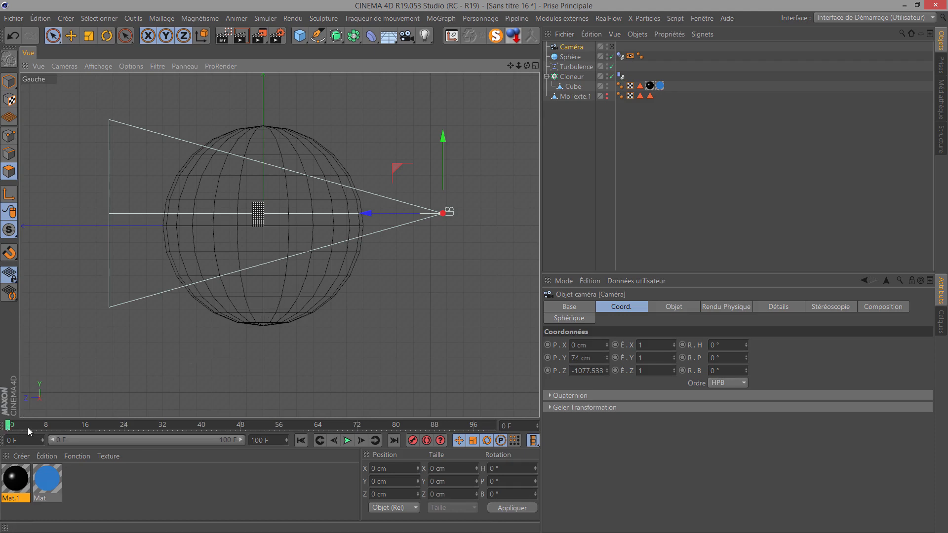
pyautogui.moveTo(12, 428); pyautogui.dragTo(549, 444)
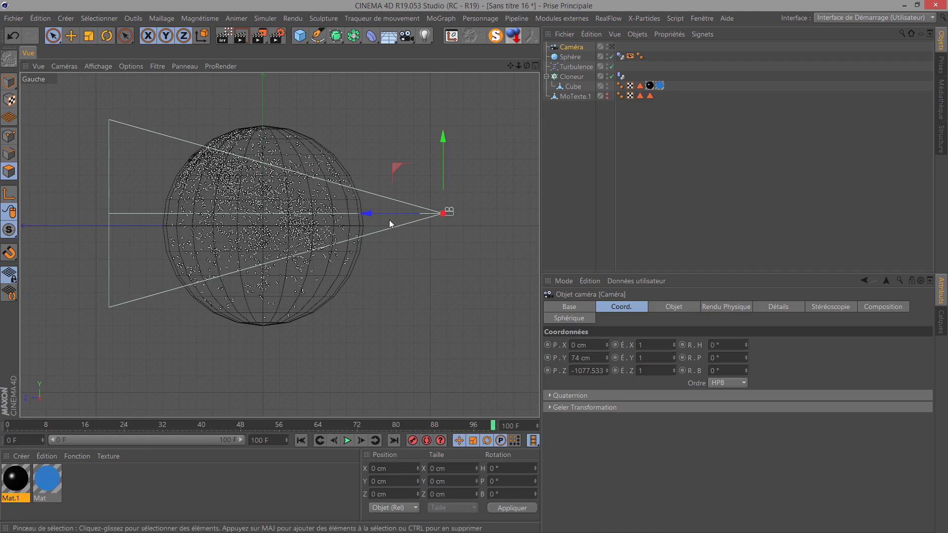
pyautogui.moveTo(374, 215); pyautogui.dragTo(311, 223)
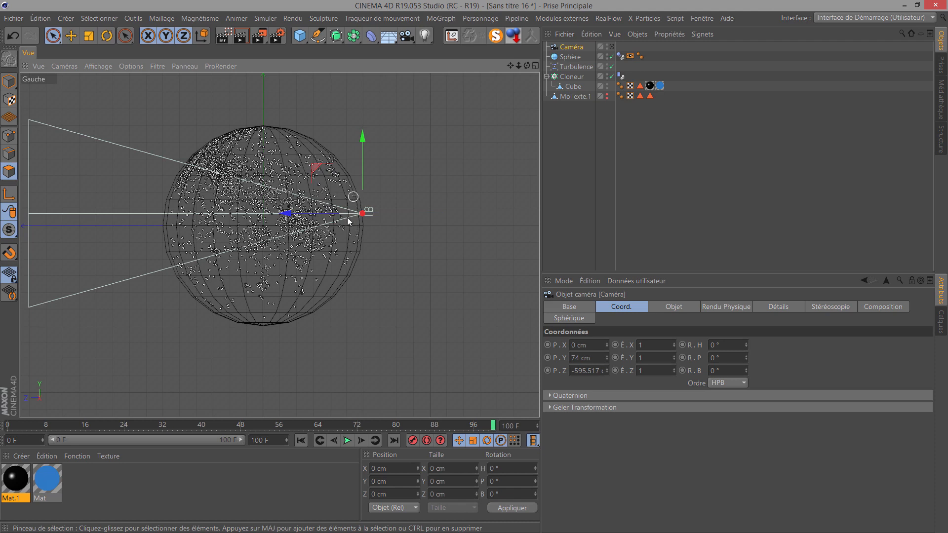
pyautogui.moveTo(309, 215); pyautogui.dragTo(301, 216)
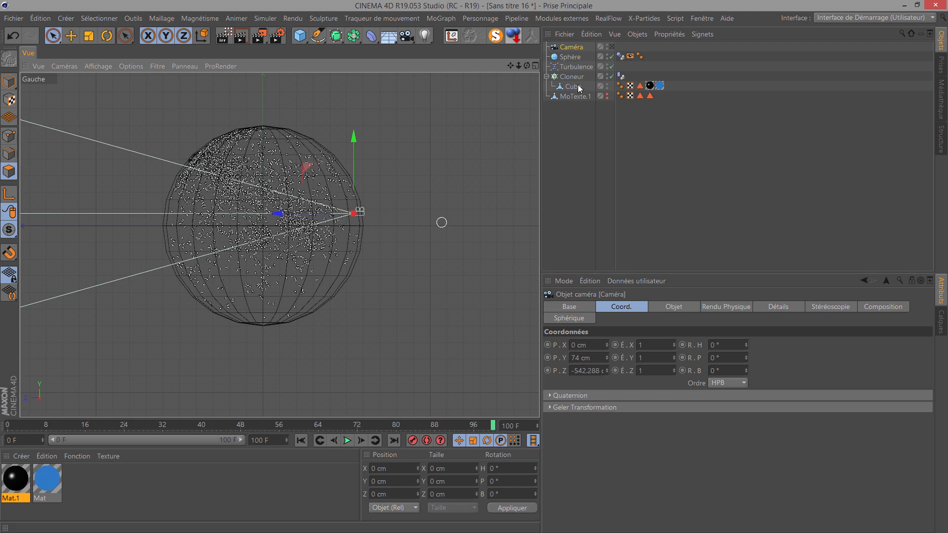
# Set the camera's focal length (Distance focale) to 25 mm
pyautogui.click(680, 306)
pyautogui.doubleClick(691, 362)
pyautogui.write('25')
pyautogui.press('Return')
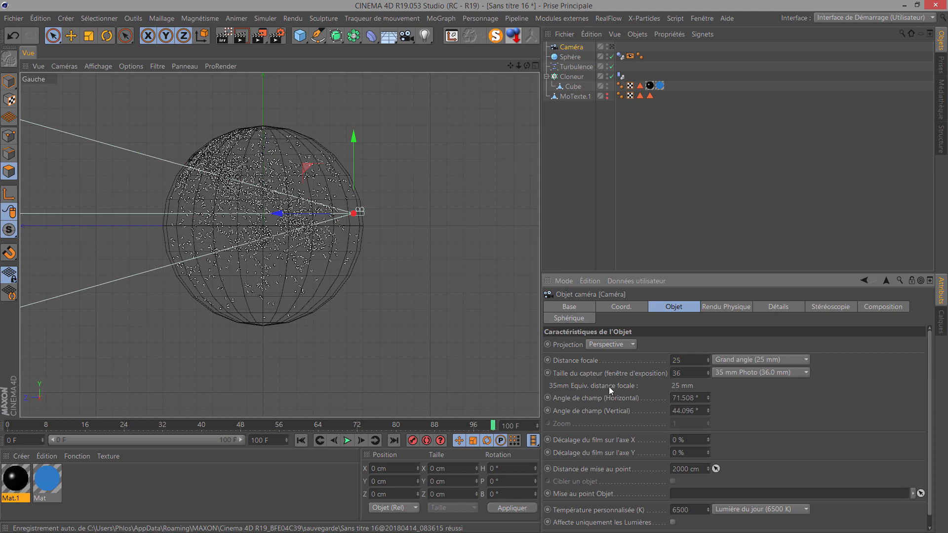
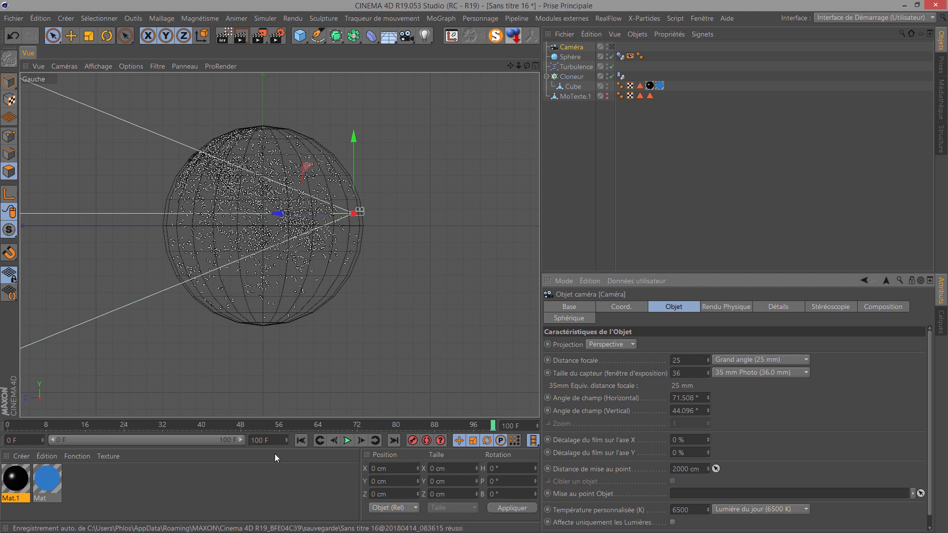
# Return to frame 0 and, looking through the camera, bring it closer to the text at a Z position of about -469 cm
pyautogui.click(300, 440)
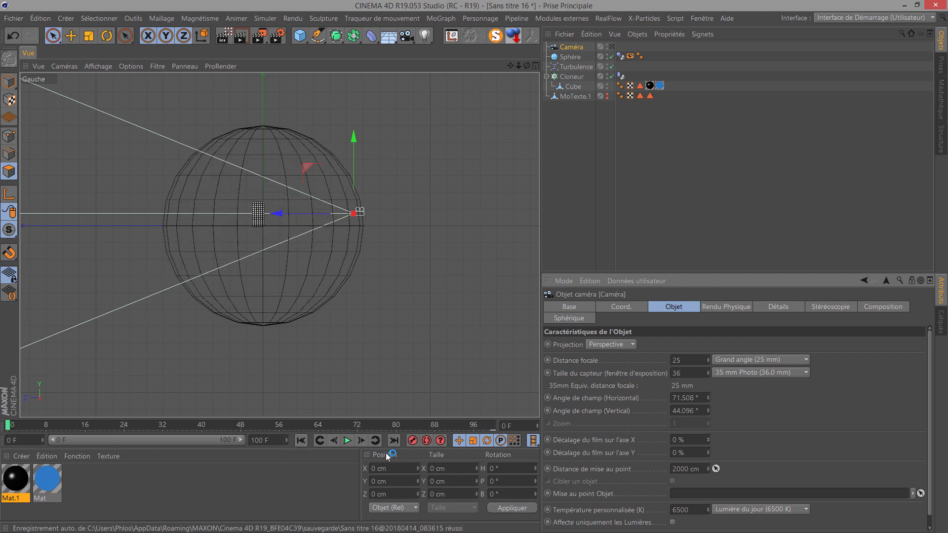
pyautogui.click(64, 66)
pyautogui.click(106, 124)
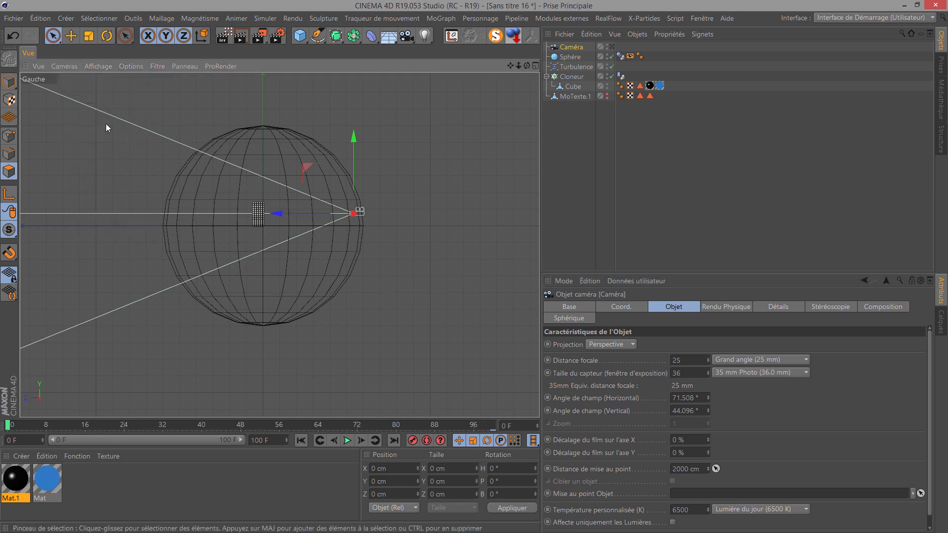
pyautogui.click(611, 47)
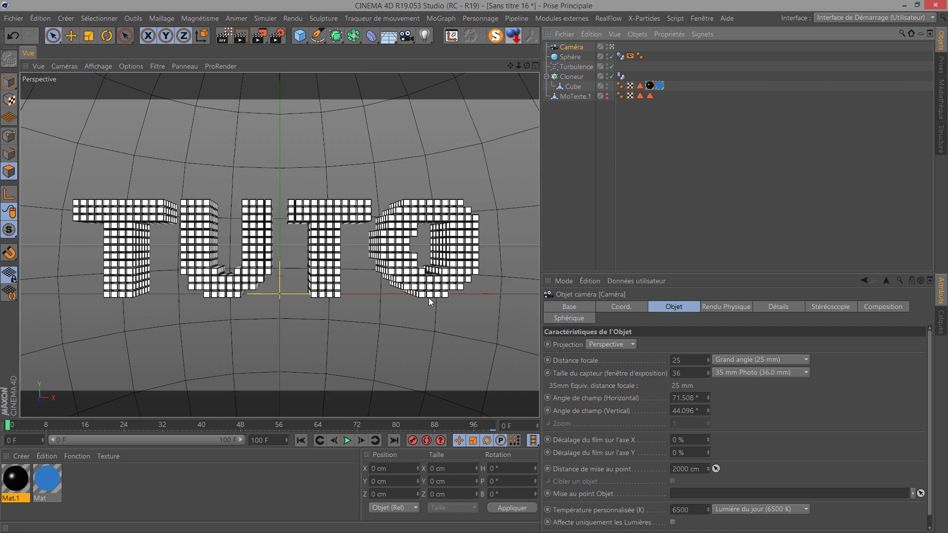
pyautogui.click(610, 308)
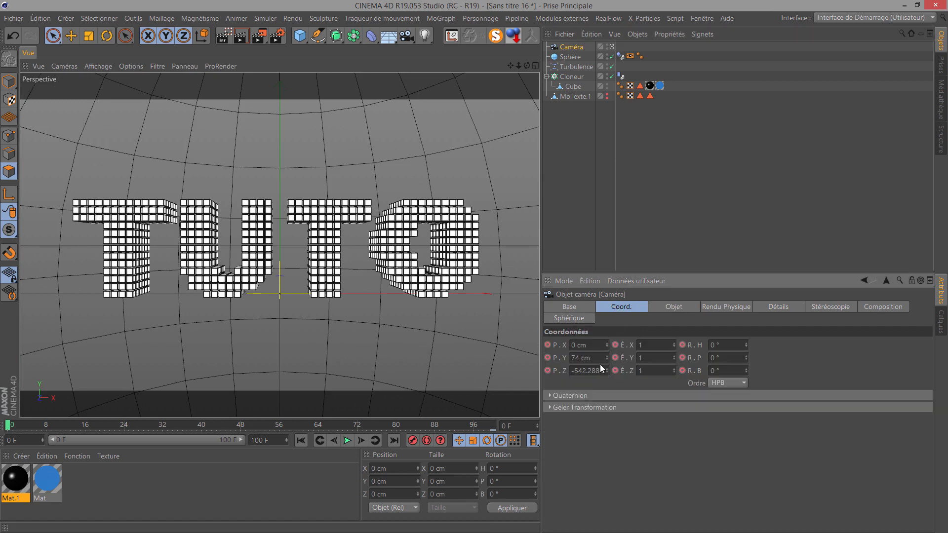
pyautogui.moveTo(606, 372)
pyautogui.mouseDown()
pyautogui.moveTo(613, 328)
pyautogui.moveTo(609, 365)
pyautogui.moveTo(621, 330)
pyautogui.moveTo(607, 372)
pyautogui.mouseUp()
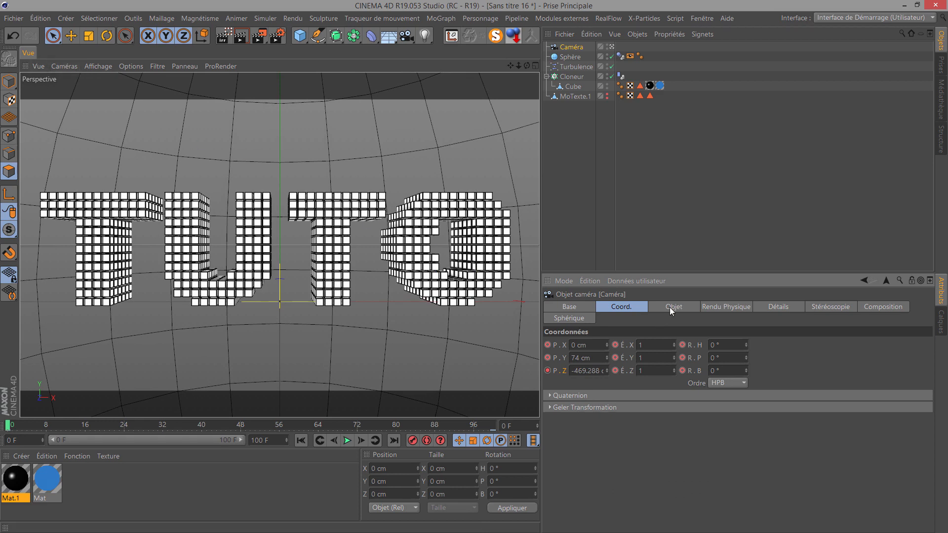
# Stop looking through the camera and switch the viewport to the Gauche view
pyautogui.click(67, 65)
pyautogui.click(612, 47)
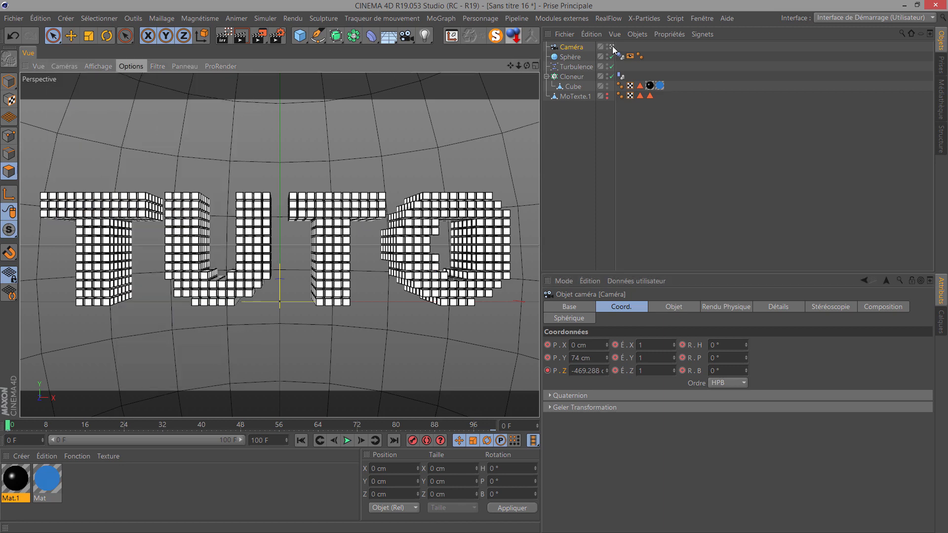
pyautogui.click(613, 47)
pyautogui.click(613, 47)
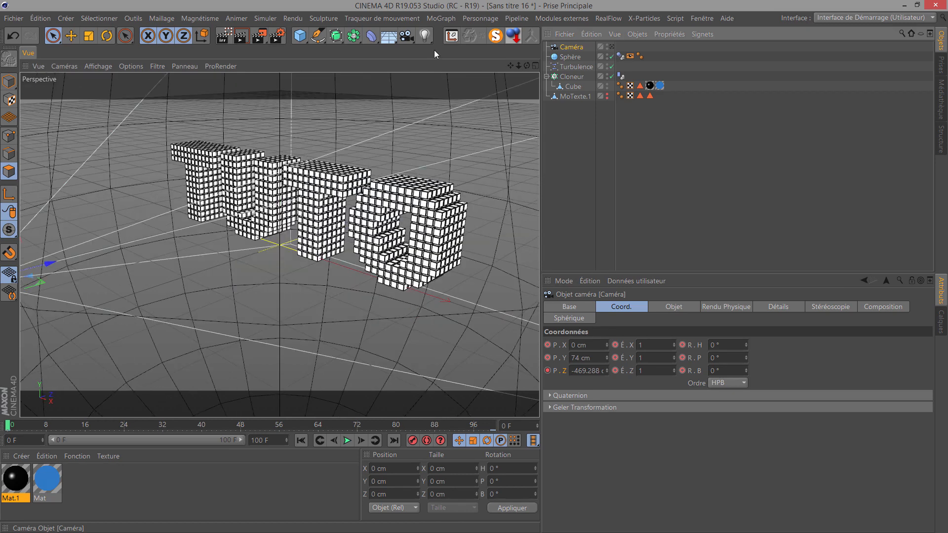
pyautogui.click(59, 65)
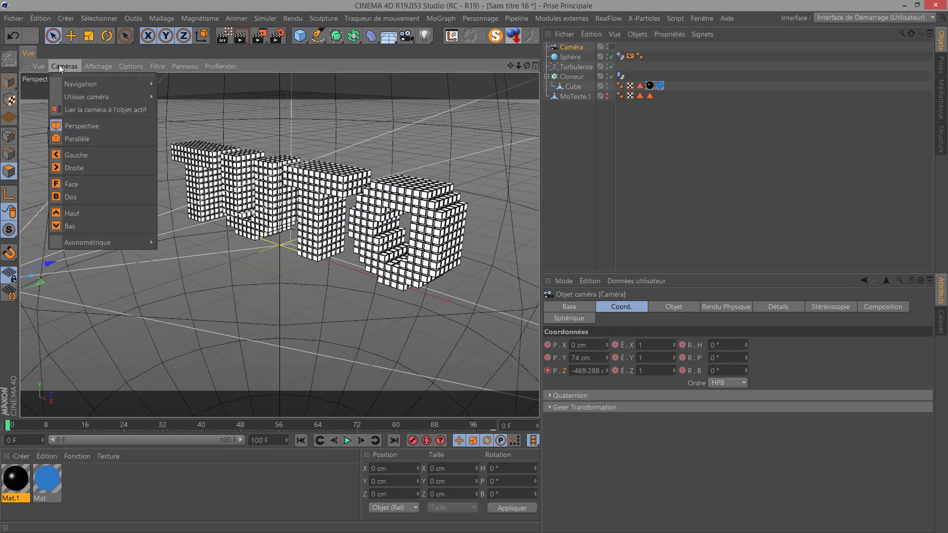
pyautogui.click(82, 154)
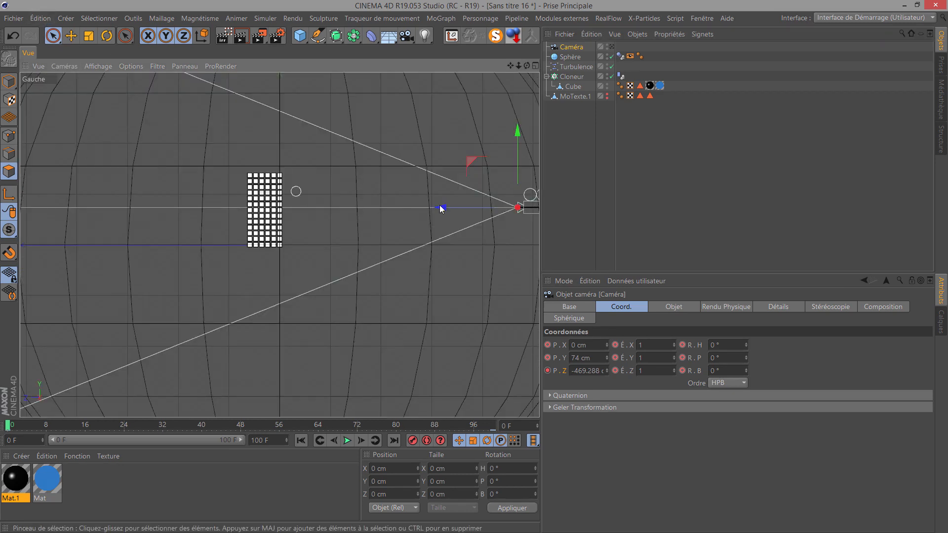
# In model mode, shorten the camera's focus distance (Distance de mise au point) to about 90 cm using its viewport handle
pyautogui.click(680, 307)
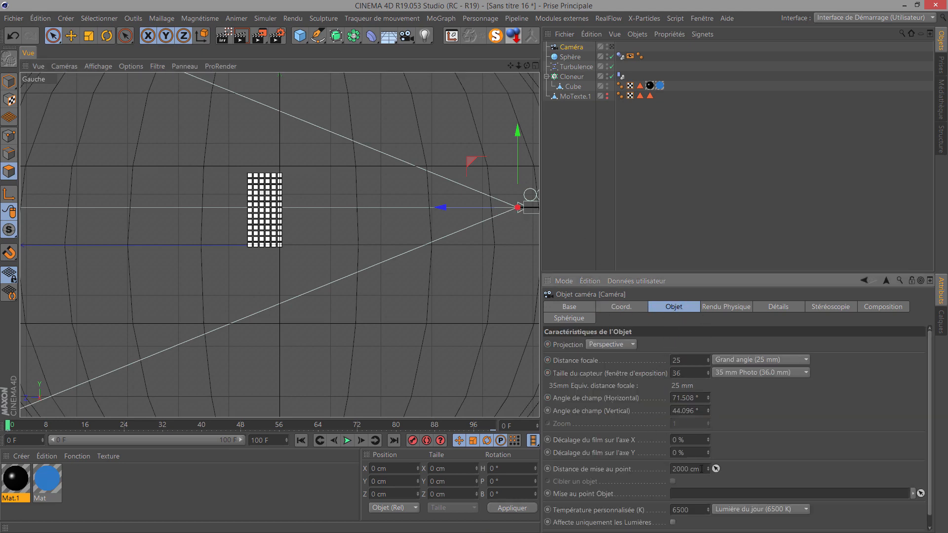
pyautogui.scroll(-3, 402, 220)
pyautogui.scroll(-4, 326, 230)
pyautogui.moveTo(512, 64); pyautogui.dragTo(509, 268)
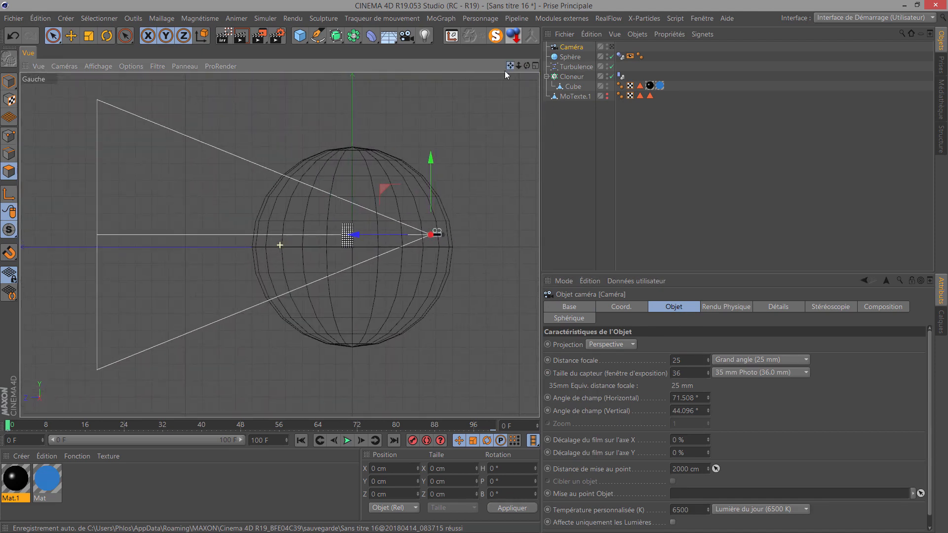
pyautogui.click(7, 84)
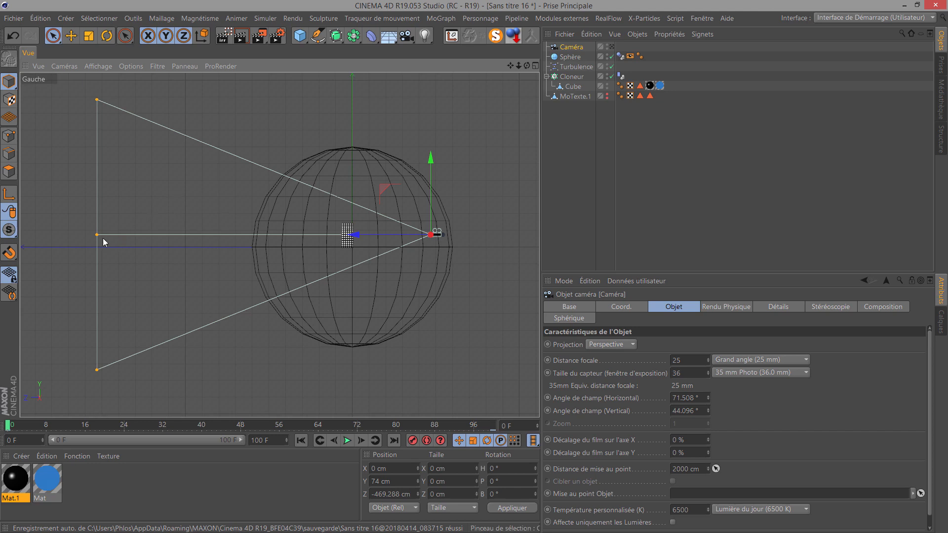
pyautogui.moveTo(96, 234); pyautogui.dragTo(283, 235)
pyautogui.moveTo(368, 254); pyautogui.dragTo(417, 255)
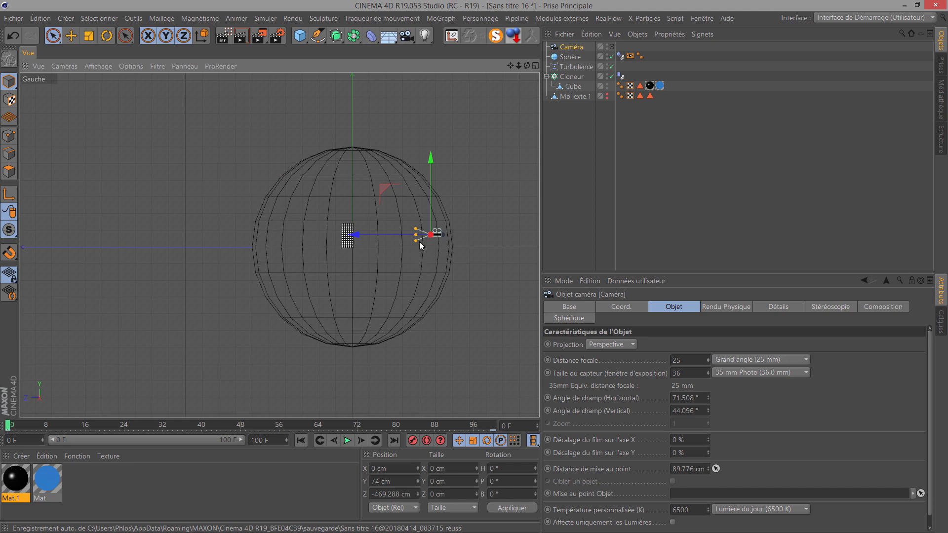
# Set the camera's focus distance (Distance de mise au point) to 100 cm and keyframe it at the last frame, 100
pyautogui.click(674, 470)
pyautogui.write('100')
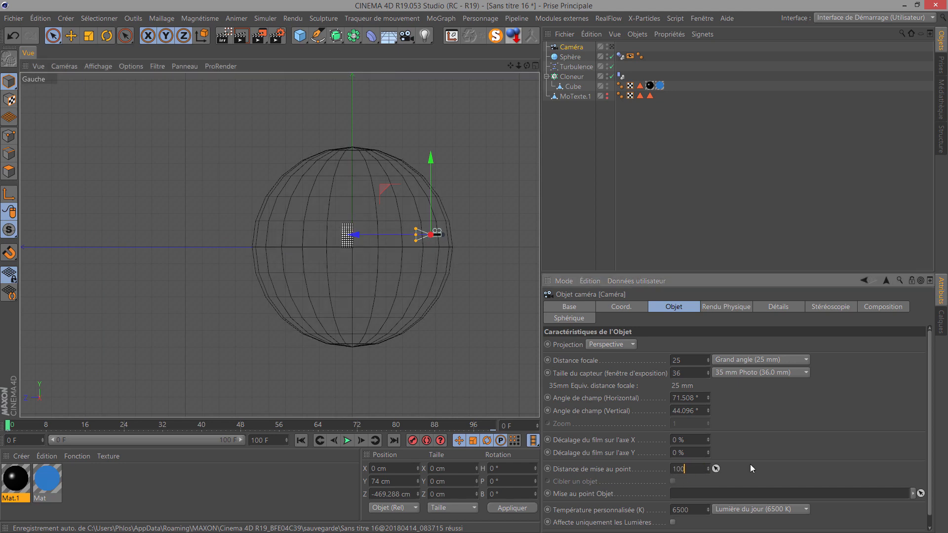
pyautogui.press('Return')
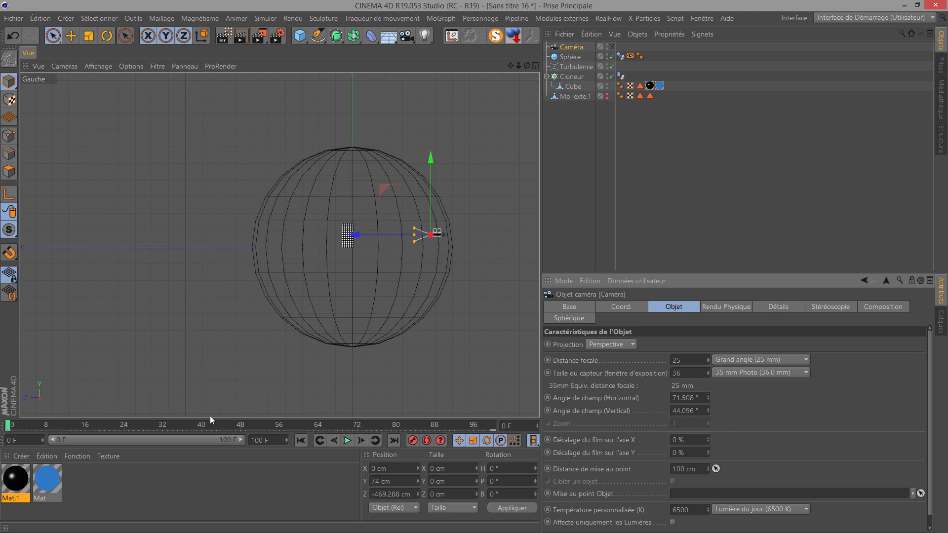
pyautogui.click(398, 442)
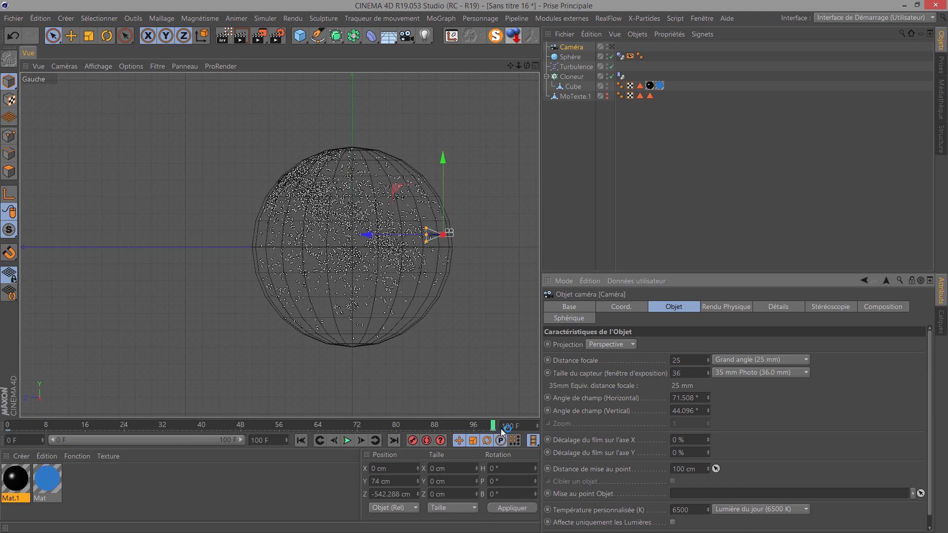
pyautogui.click(548, 469)
# At frame 0, extend the camera's focus distance to the text at about 471 cm and keyframe it
pyautogui.click(301, 440)
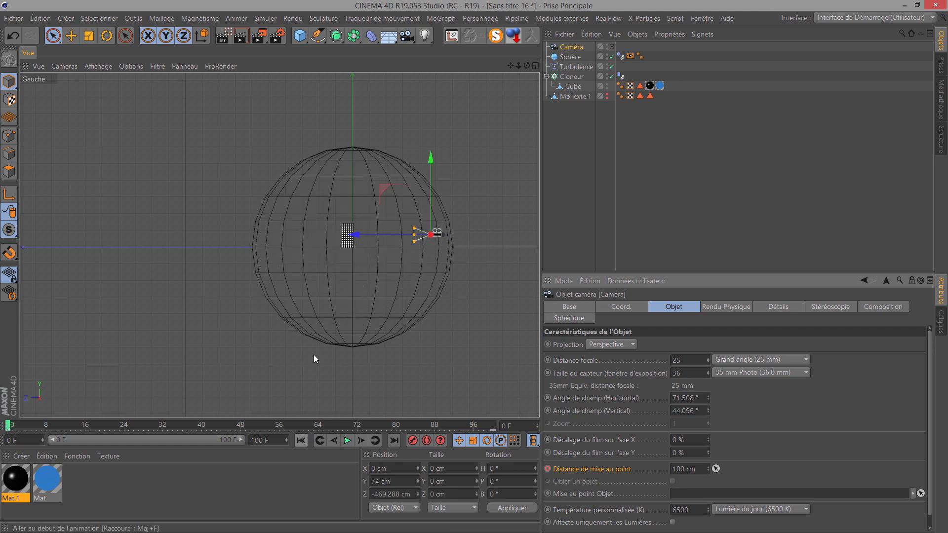
pyautogui.moveTo(414, 236); pyautogui.dragTo(351, 240)
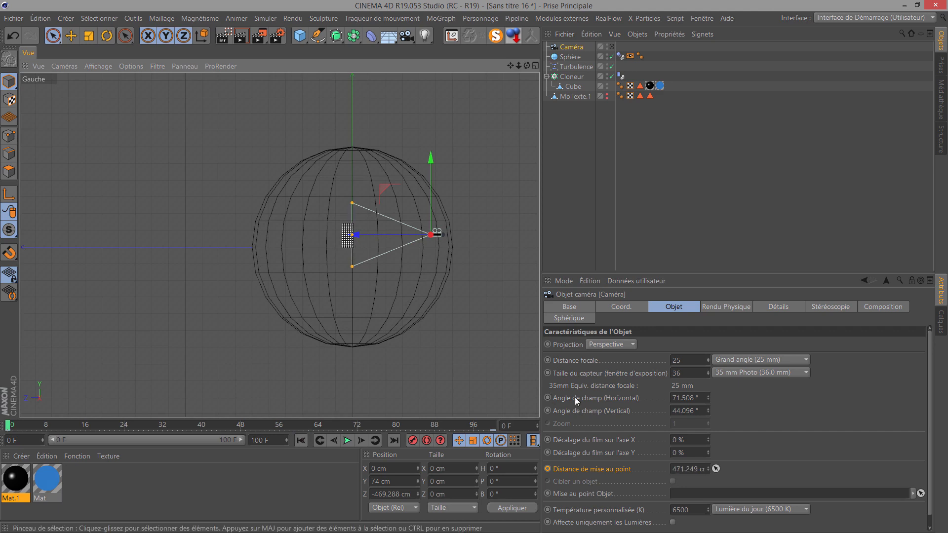
pyautogui.keyDown('ctrl'); pyautogui.click(547, 469); pyautogui.keyUp('ctrl')
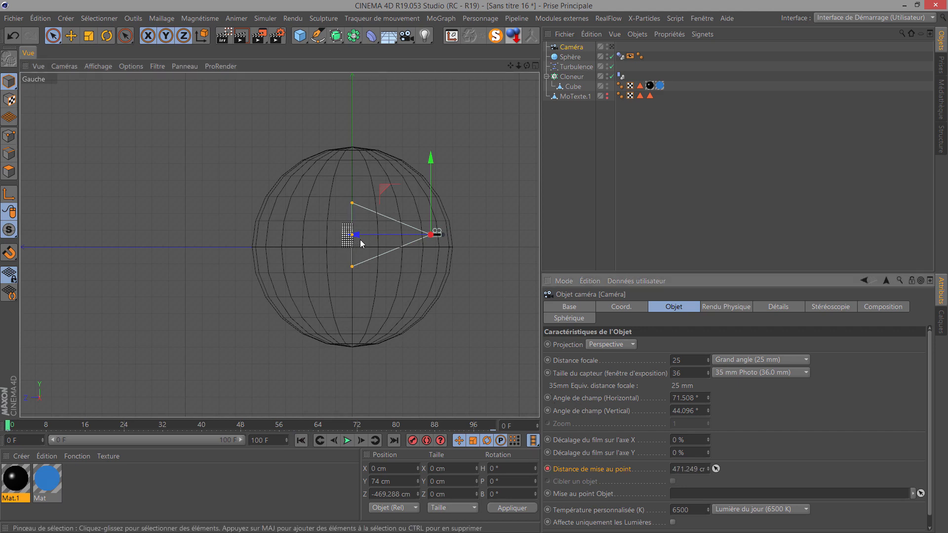
pyautogui.moveTo(353, 240); pyautogui.dragTo(380, 250)
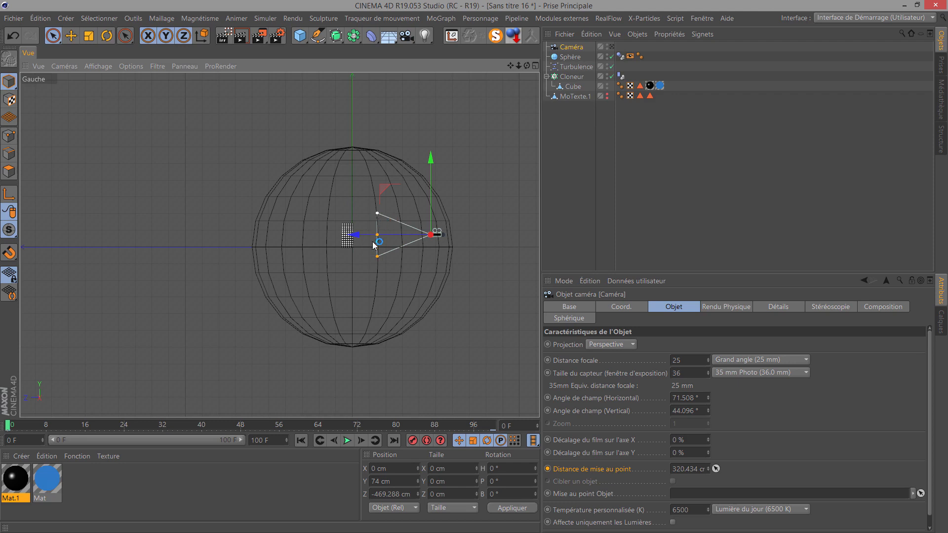
pyautogui.moveTo(376, 236); pyautogui.dragTo(351, 240)
# Enable the Caméra option in the camera's physical render settings and set its F-Stop to 1
pyautogui.click(733, 307)
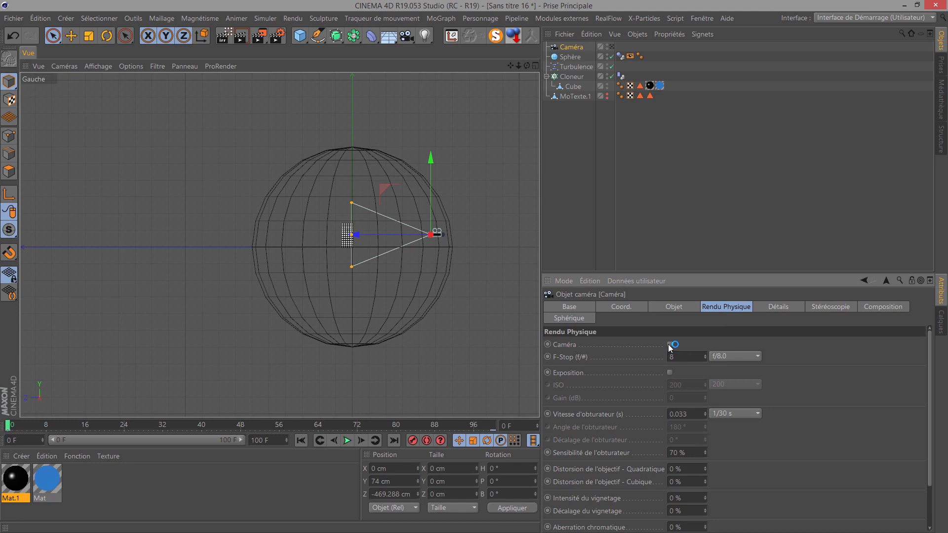
pyautogui.click(670, 345)
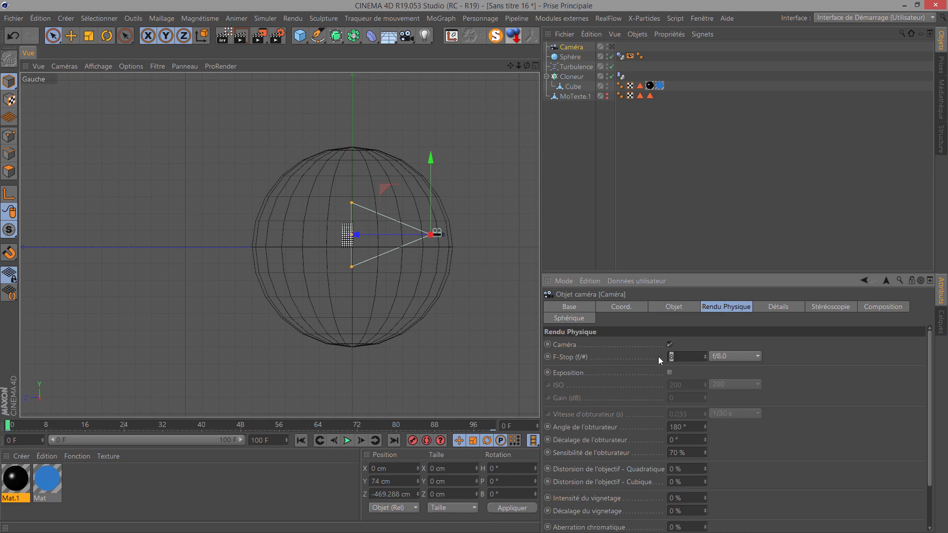
pyautogui.write('1')
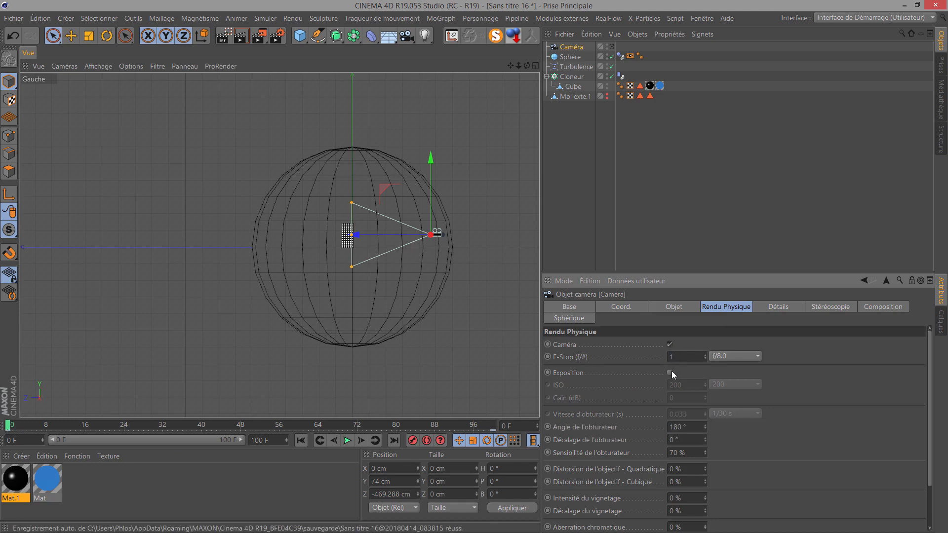
pyautogui.press('Return')
# Set the render engine to Physique and enable depth of field (Profondeur de champ) in its basic properties
pyautogui.click(278, 38)
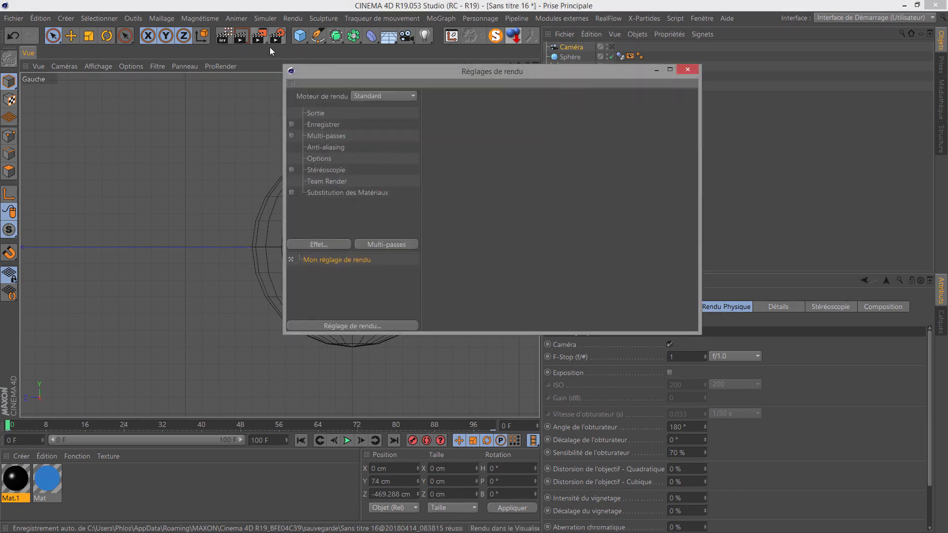
pyautogui.click(373, 96)
pyautogui.click(383, 122)
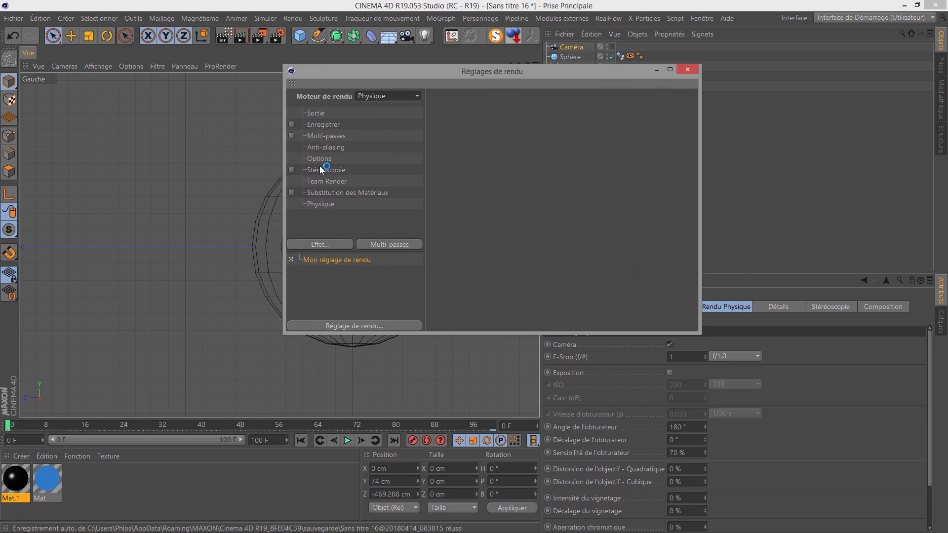
pyautogui.click(318, 204)
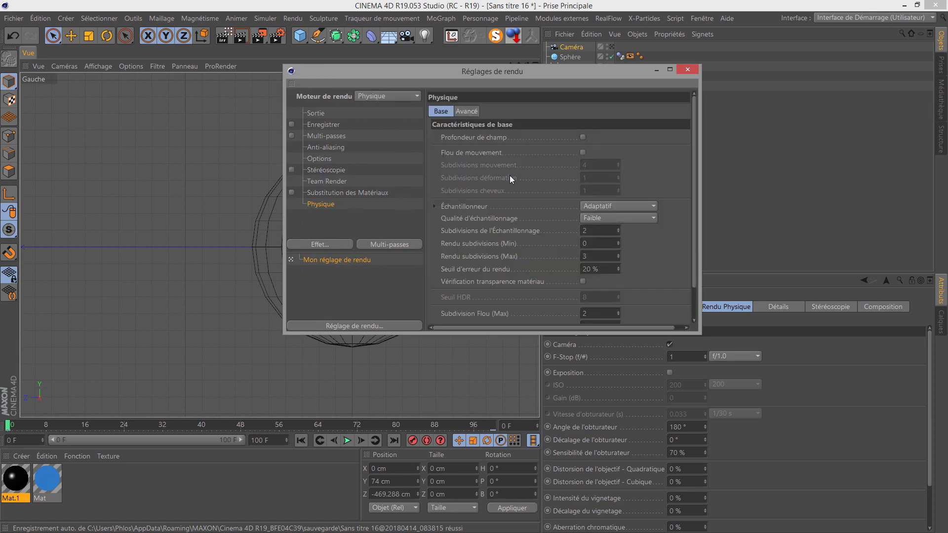
pyautogui.click(582, 137)
pyautogui.click(689, 69)
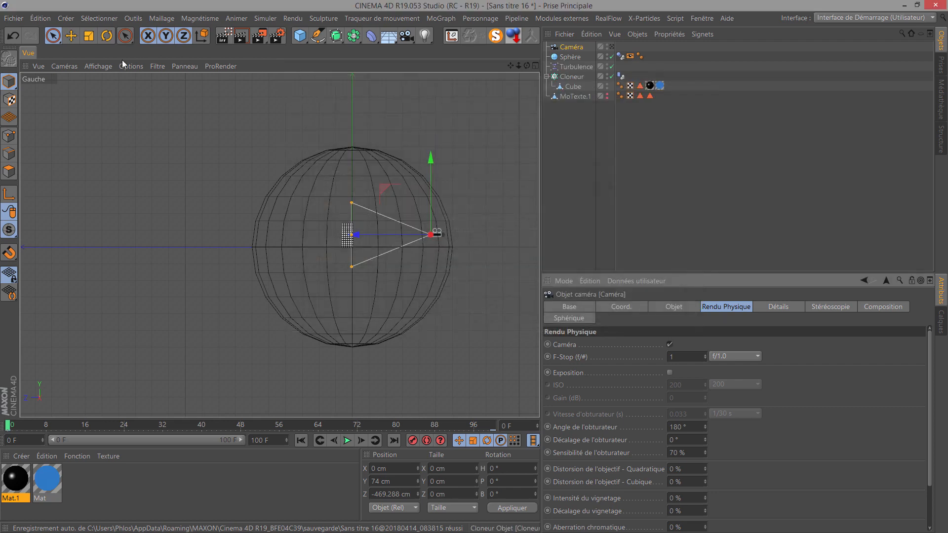
# Return to the perspective view, look through the camera and render the view at frame 80
pyautogui.click(64, 66)
pyautogui.click(137, 116)
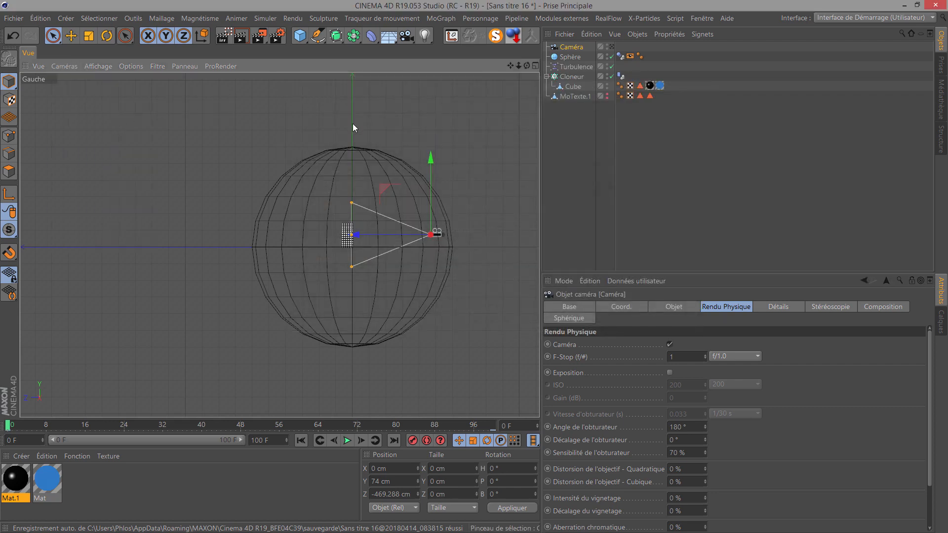
pyautogui.press('F1')
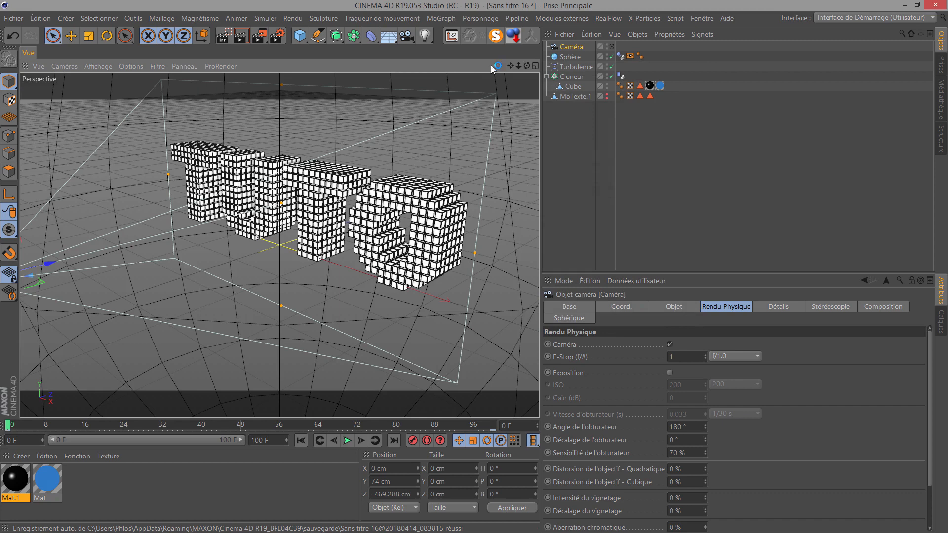
pyautogui.click(612, 45)
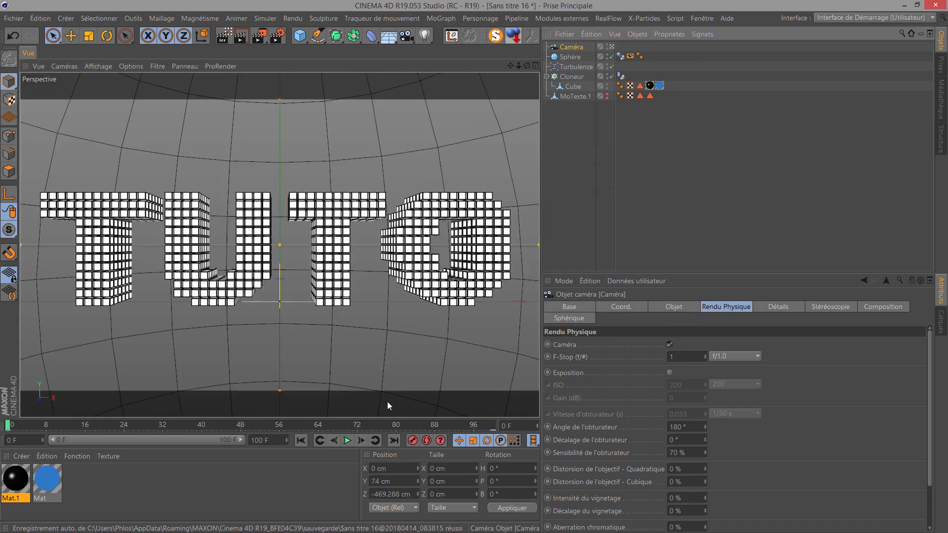
pyautogui.click(394, 426)
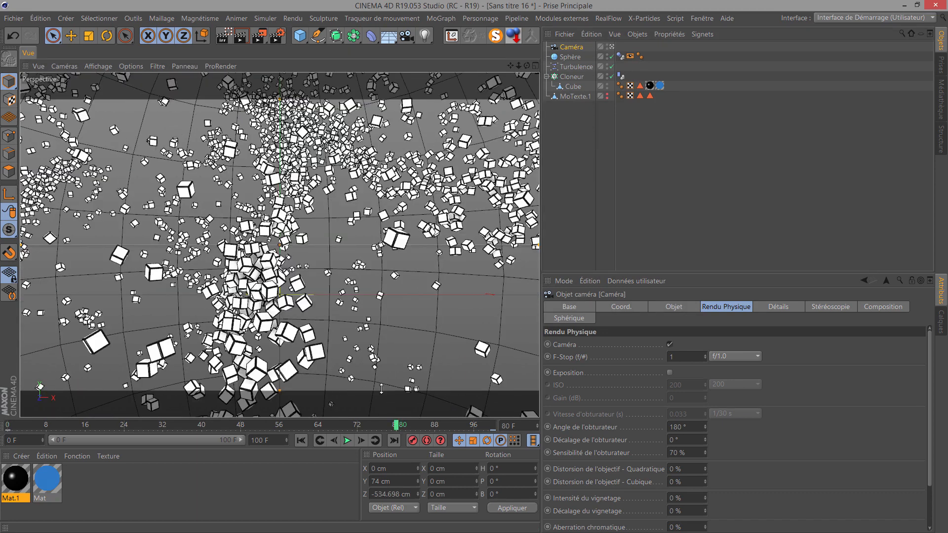
pyautogui.click(242, 39)
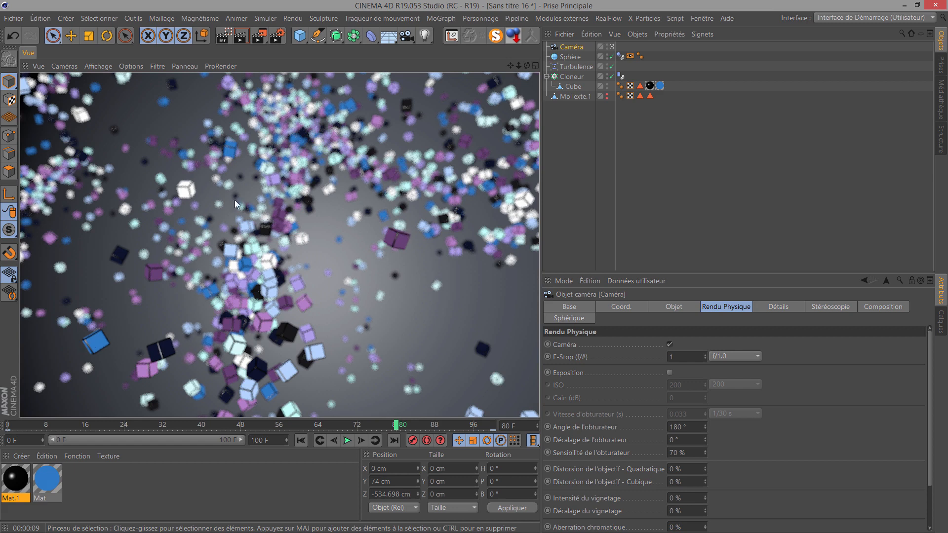
# At frame 98, hide the sphere in the viewport and the render, and render the view
pyautogui.click(440, 423)
pyautogui.click(482, 423)
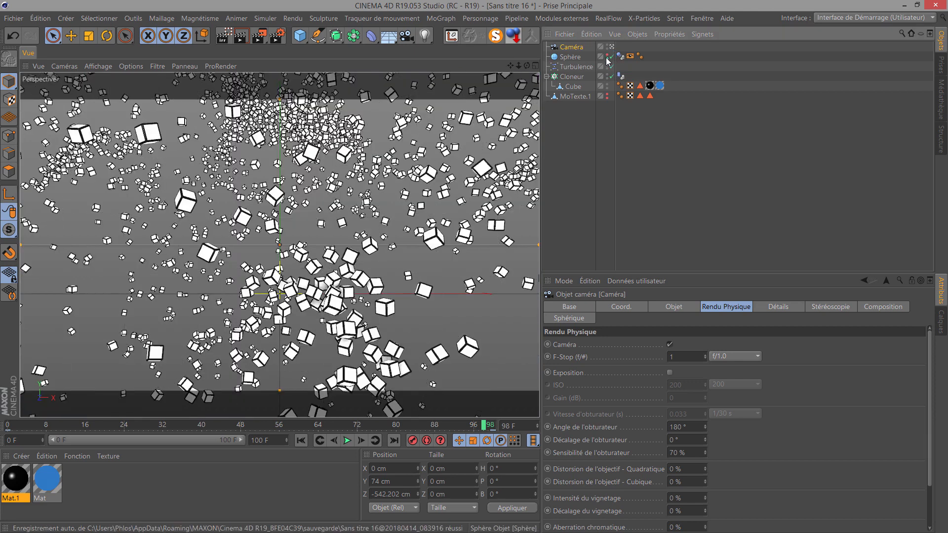
pyautogui.click(240, 34)
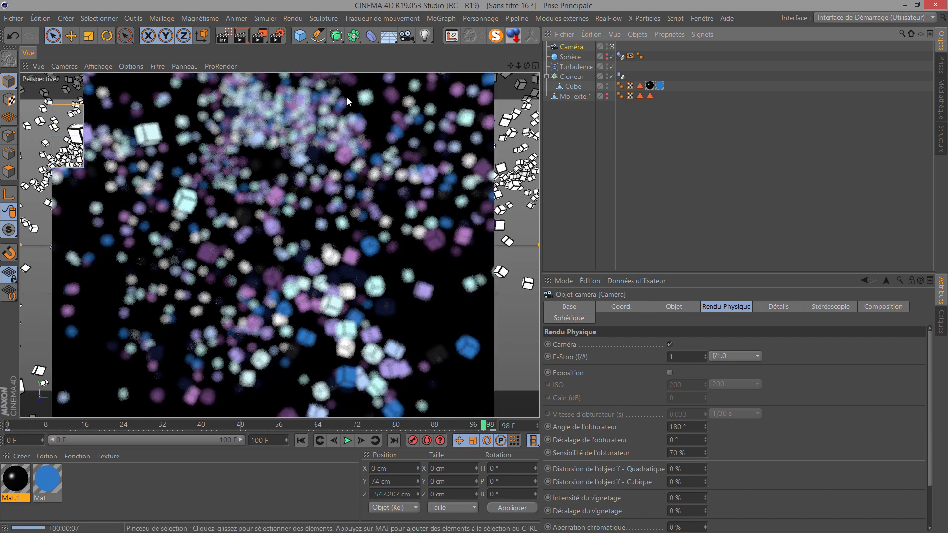
# Add an Arrière-Plan object to the scene and create a new material with its Réflexion channel disabled
pyautogui.click(390, 38)
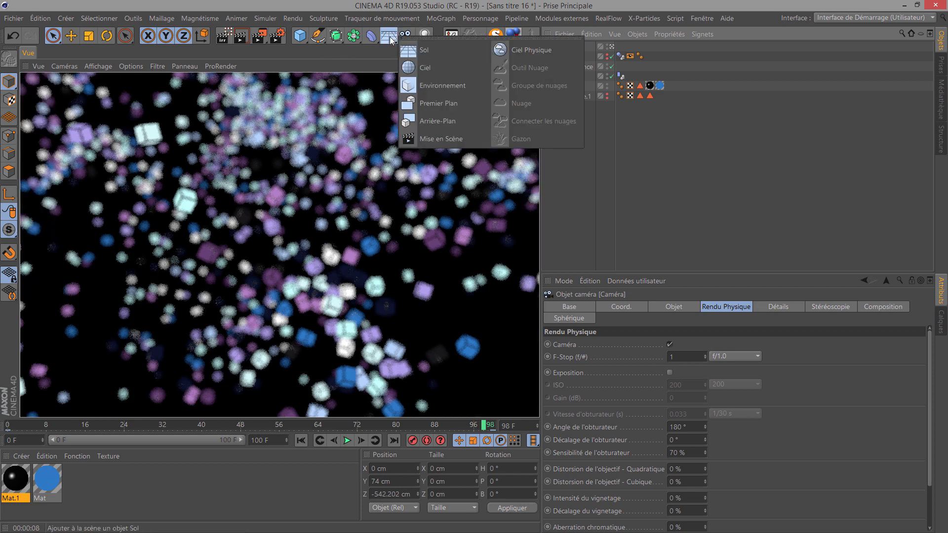
pyautogui.click(430, 122)
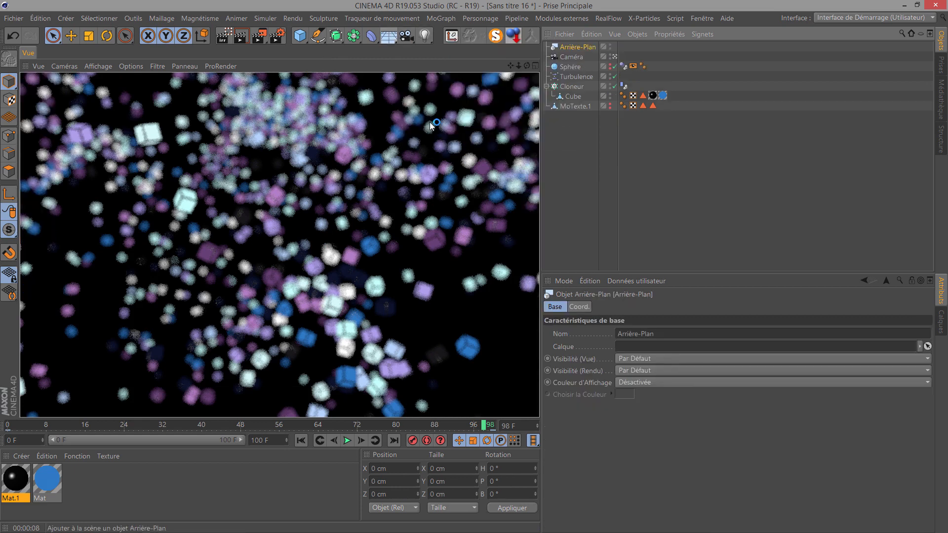
pyautogui.click(100, 496)
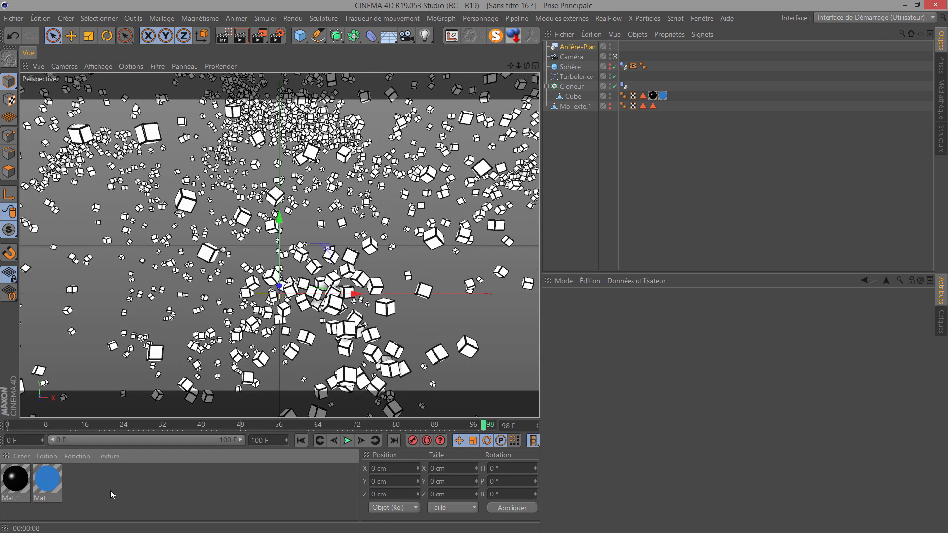
pyautogui.doubleClick(111, 490)
pyautogui.moveTo(0, 61); pyautogui.dragTo(546, 33)
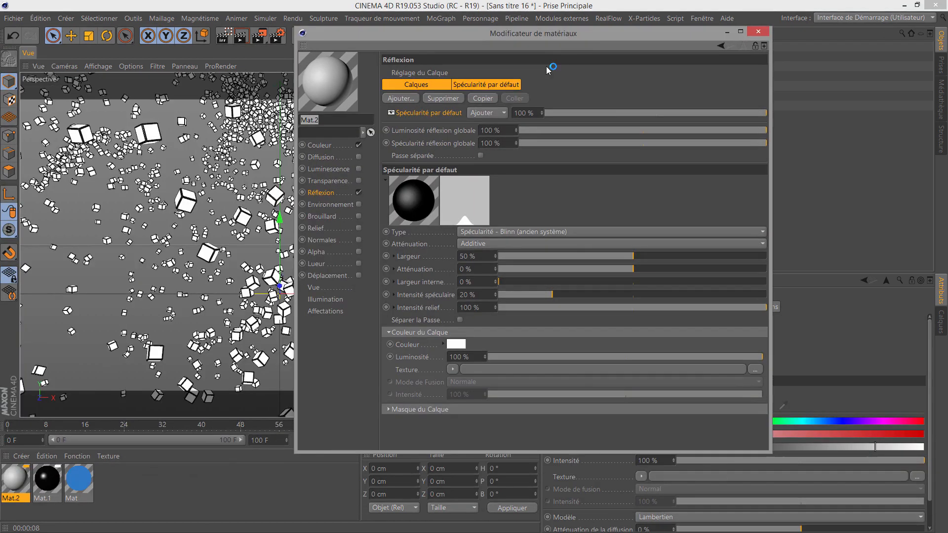
pyautogui.click(359, 192)
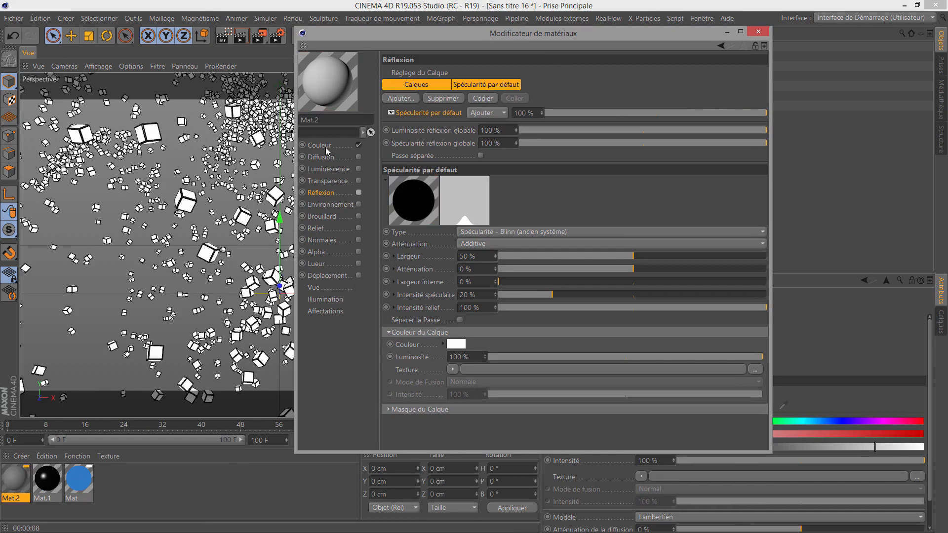
# Load a Dégradé texture into the new material's Couleur channel and set the gradient type to 2D - Circulaire
pyautogui.click(325, 147)
pyautogui.click(480, 155)
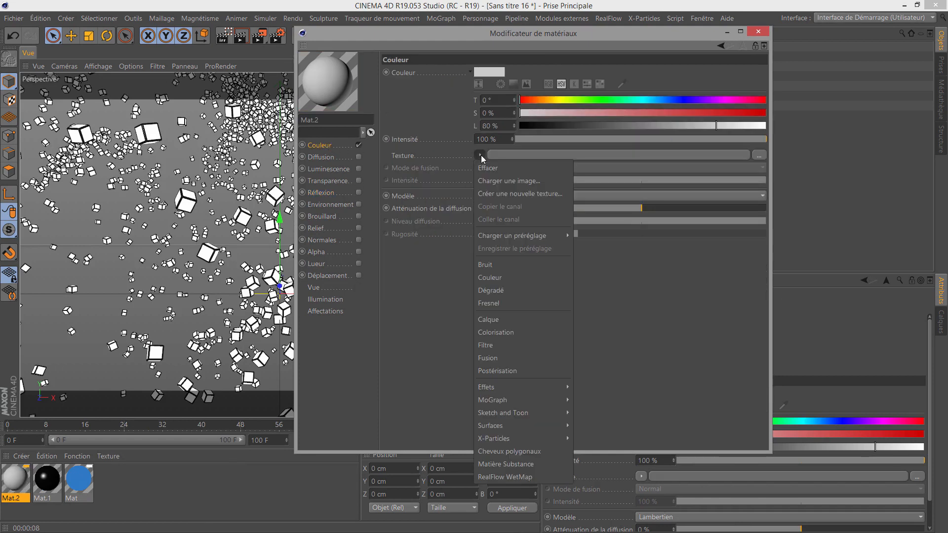
pyautogui.click(514, 302)
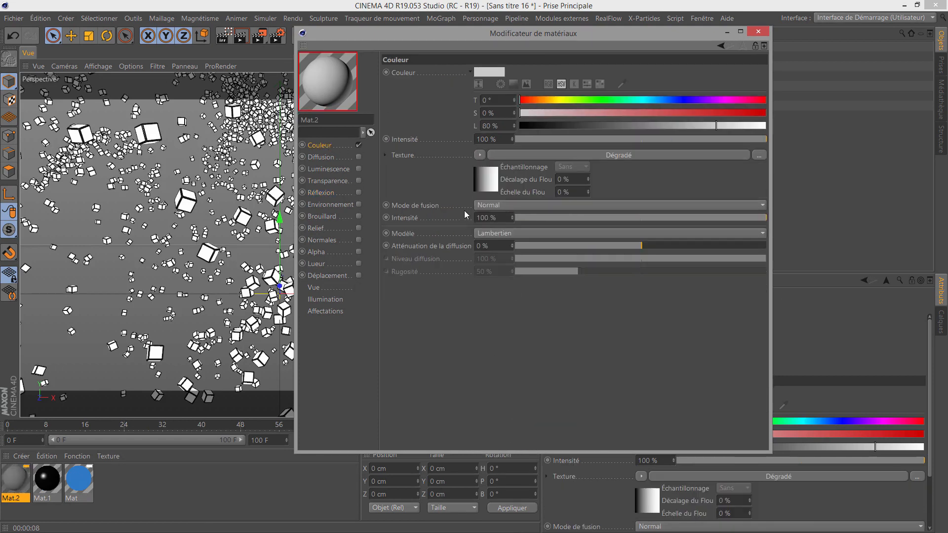
pyautogui.click(489, 182)
pyautogui.click(449, 155)
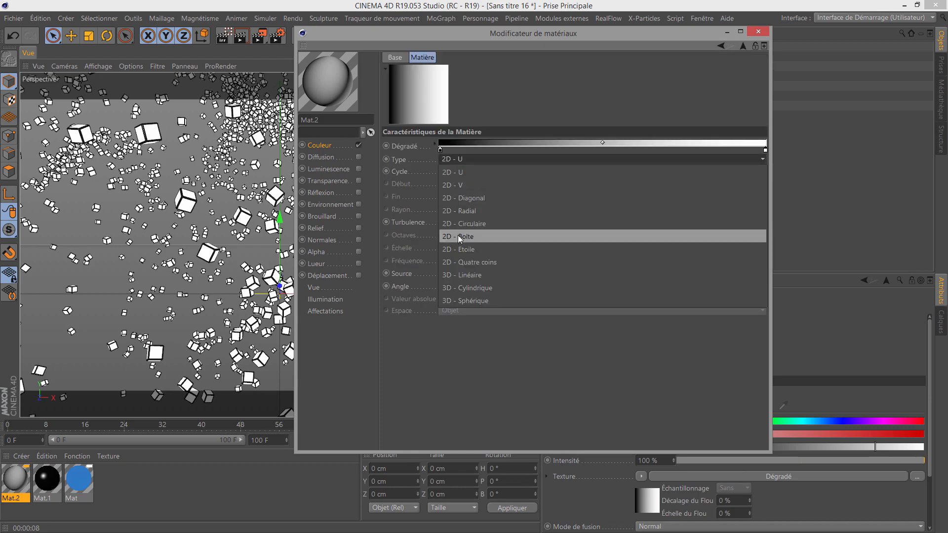
pyautogui.click(456, 220)
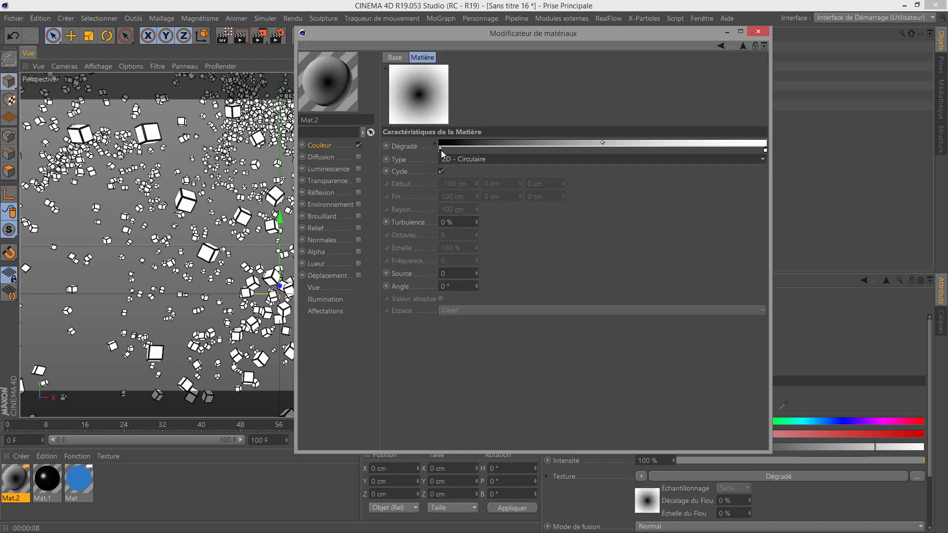
# Change the gradient's first knot to a dark blue with T 201°, S 100 % and L 44 %
pyautogui.doubleClick(440, 149)
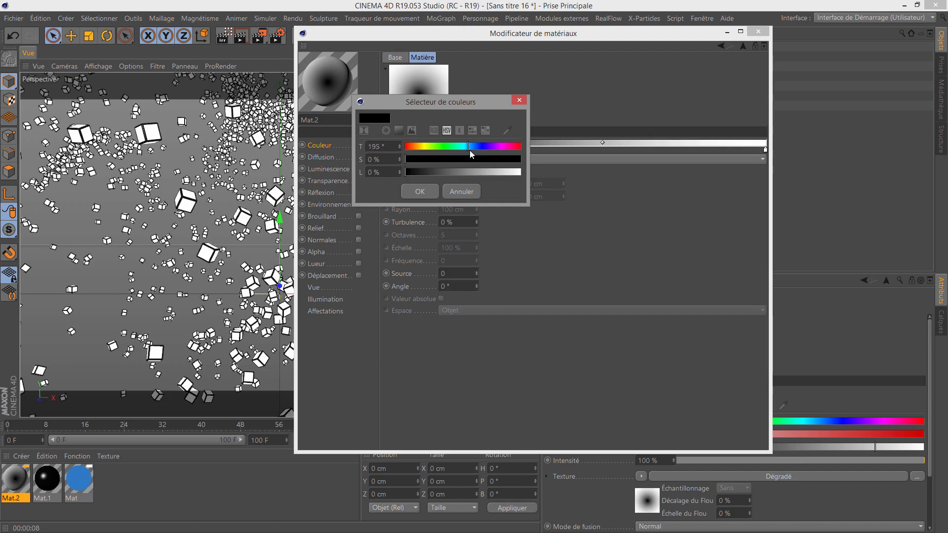
pyautogui.click(464, 160)
pyautogui.moveTo(467, 171); pyautogui.dragTo(534, 171)
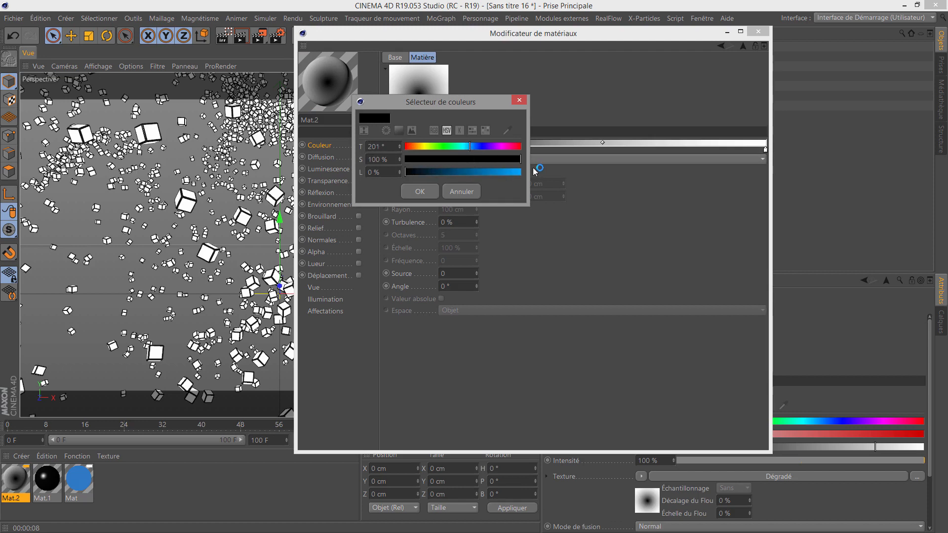
pyautogui.moveTo(458, 173)
pyautogui.mouseDown()
pyautogui.moveTo(444, 172)
pyautogui.moveTo(456, 175)
pyautogui.mouseUp()
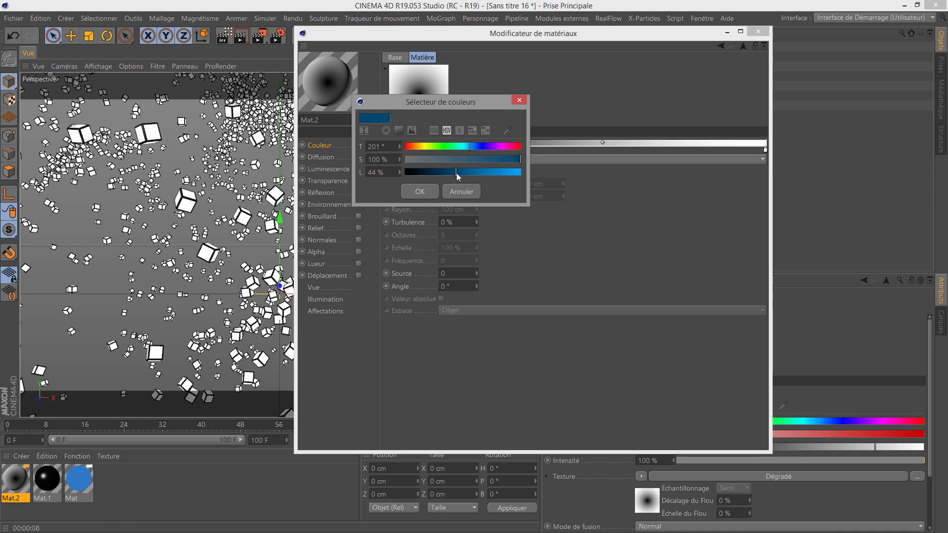
pyautogui.click(413, 191)
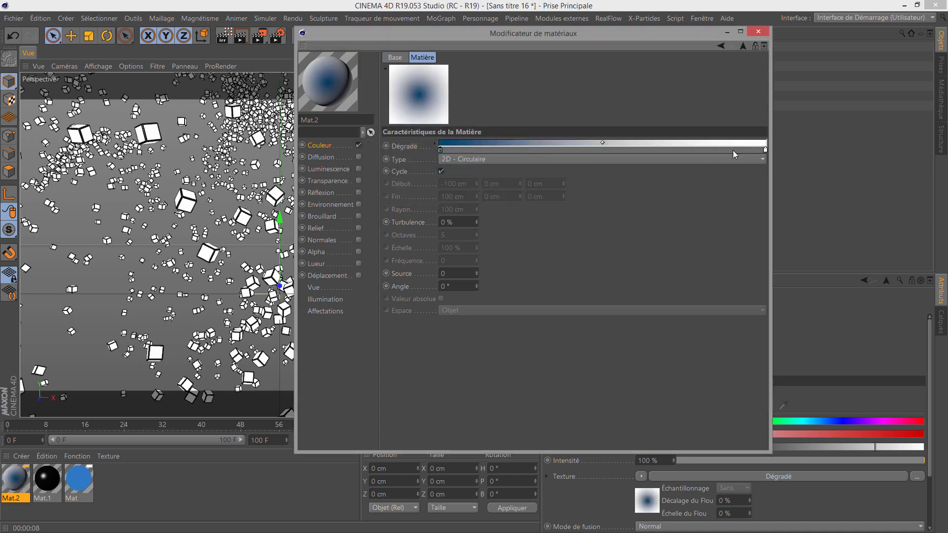
# Set the gradient's last knot to a dark blue with T 199°, S 71 % and L 36 %
pyautogui.doubleClick(765, 150)
pyautogui.moveTo(767, 146); pyautogui.dragTo(772, 174)
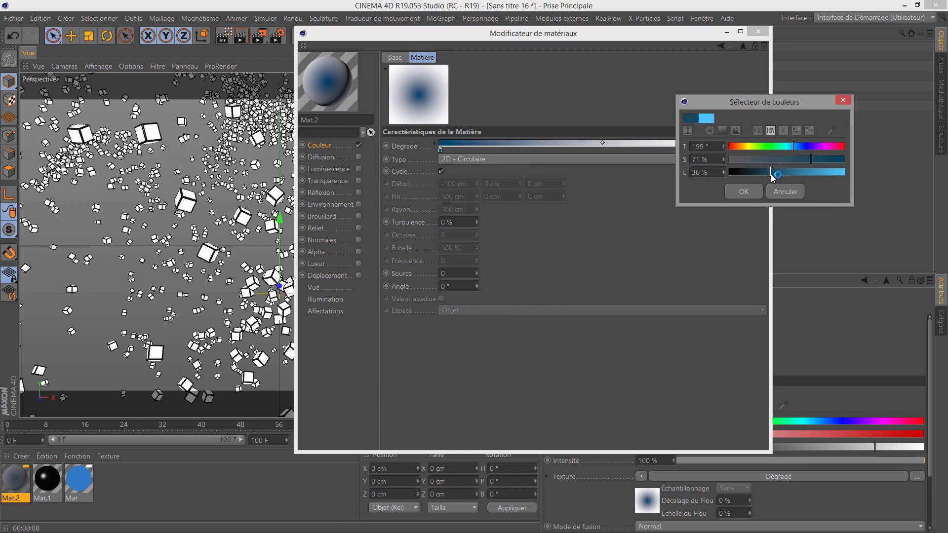
pyautogui.click(743, 191)
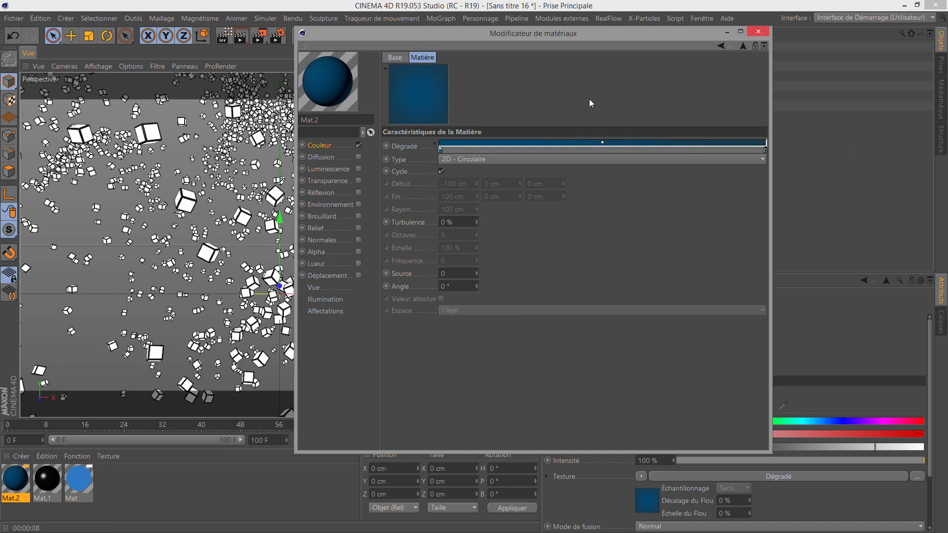
# Set the gradient's first knot to T 201°, S 100 % and L 54 %, and close the material editor
pyautogui.doubleClick(440, 149)
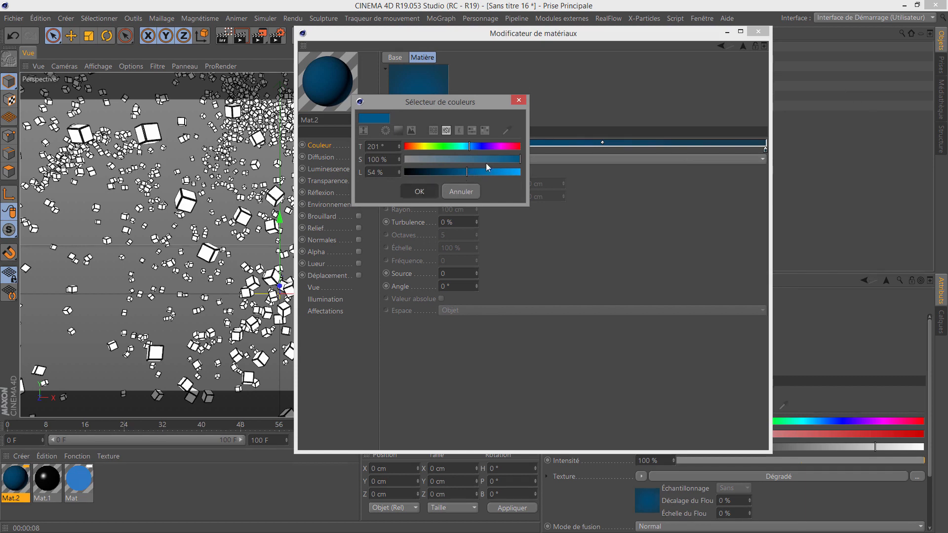
pyautogui.press('Return')
pyautogui.click(758, 31)
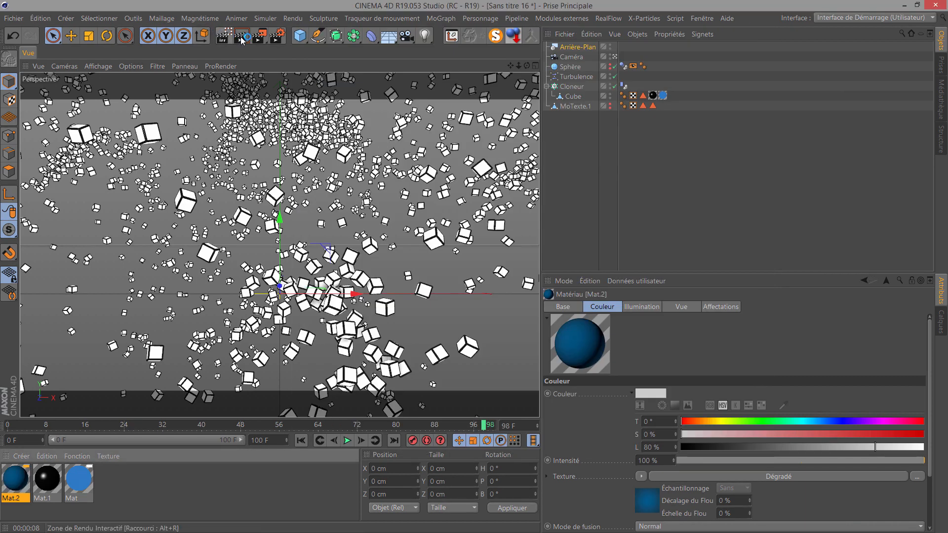
# Apply the Mat.2 material to the Arrière-Plan object and render the view at frame 0
pyautogui.moveTo(47, 478); pyautogui.dragTo(44, 475)
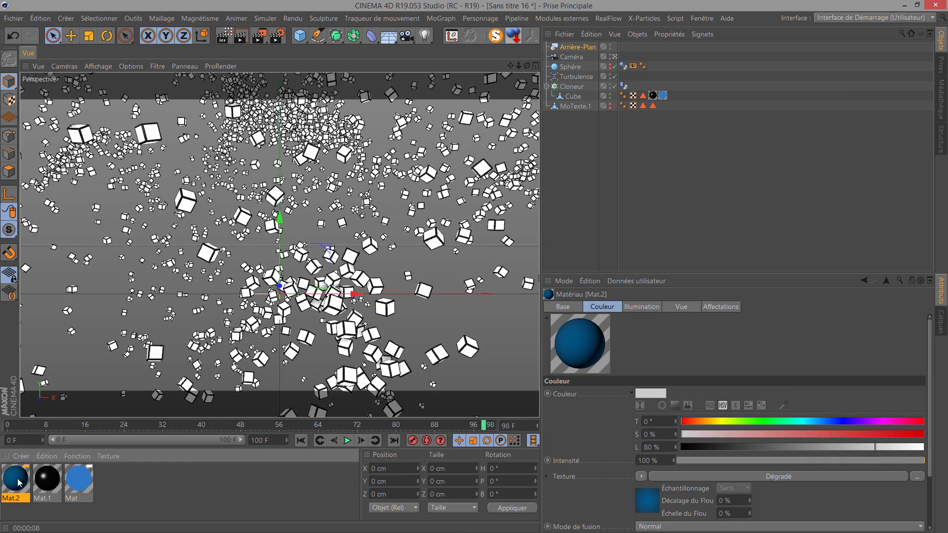
pyautogui.moveTo(587, 48); pyautogui.dragTo(588, 48)
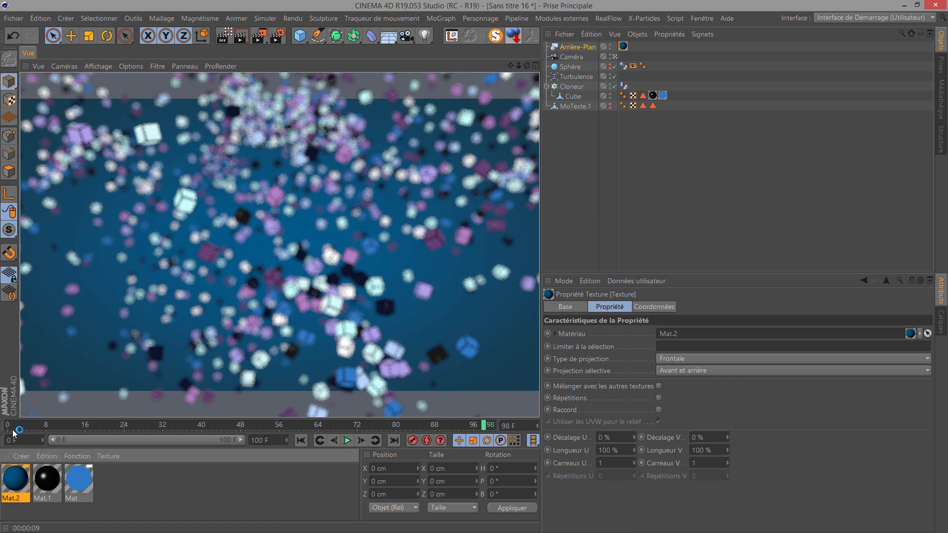
pyautogui.click(8, 425)
pyautogui.click(236, 40)
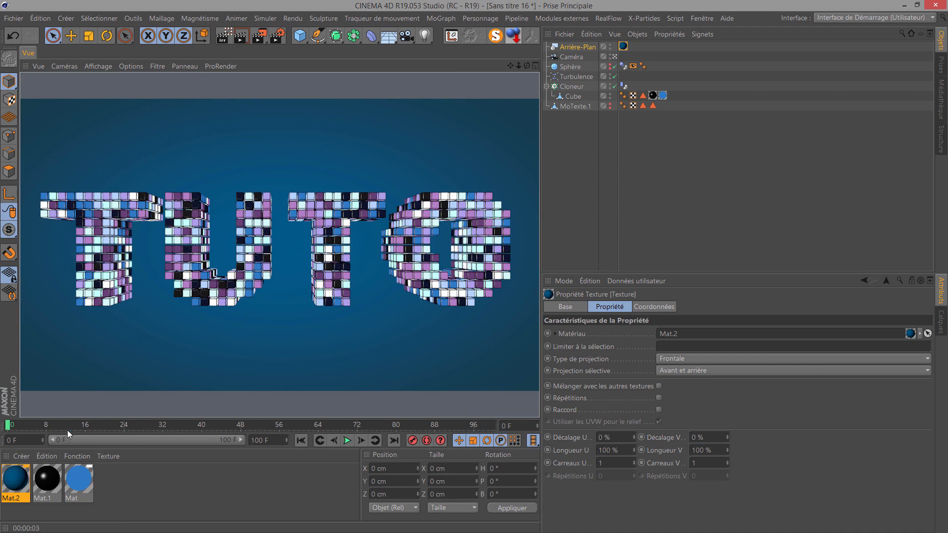
# Select the Turbulence object and play the animation from frame 16
pyautogui.click(85, 425)
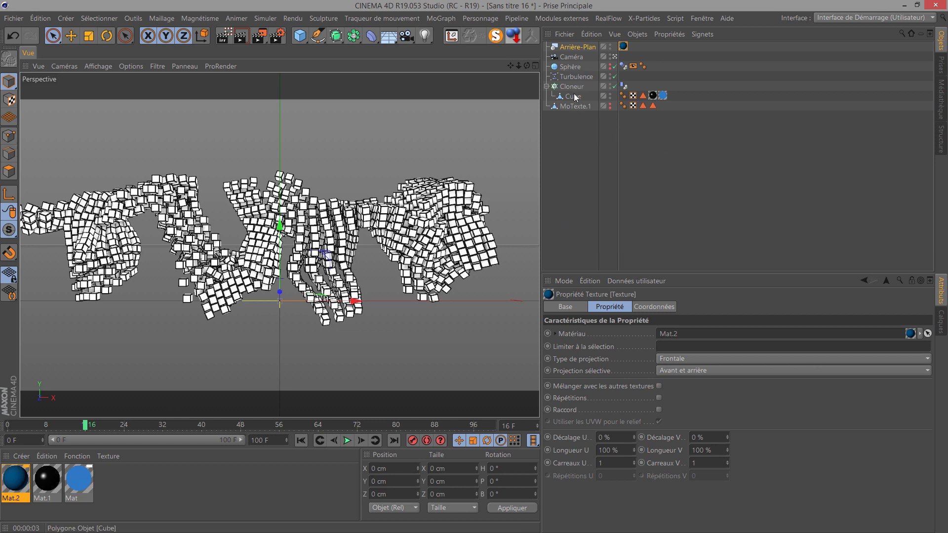
pyautogui.click(573, 76)
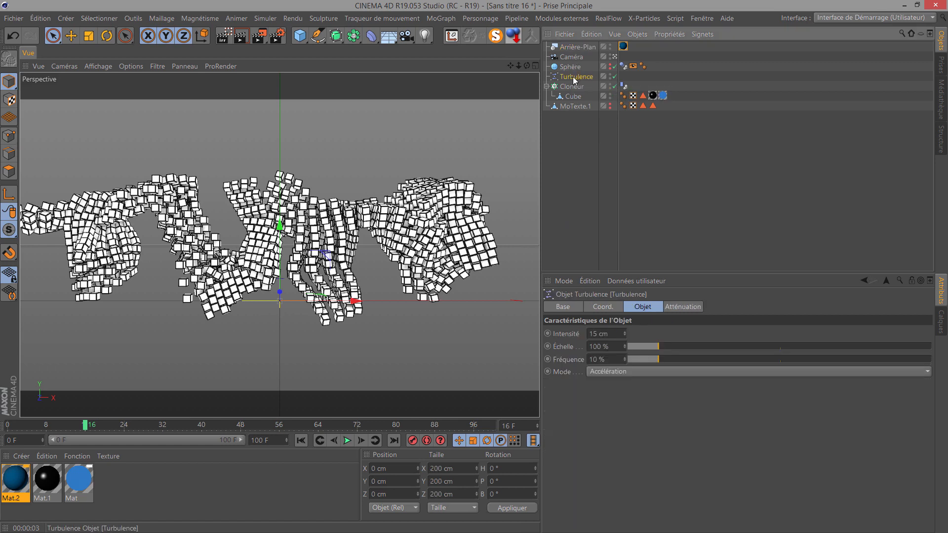
pyautogui.click(347, 440)
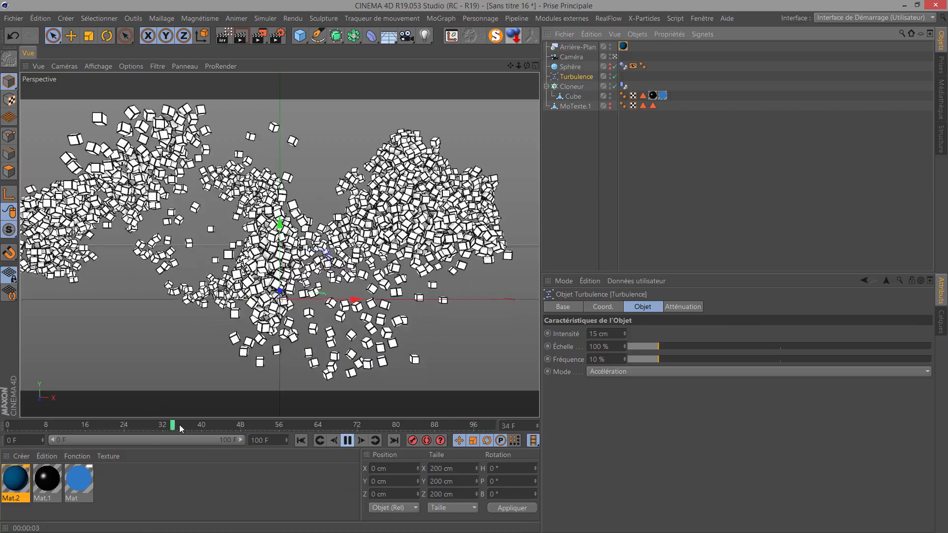
pyautogui.click(349, 441)
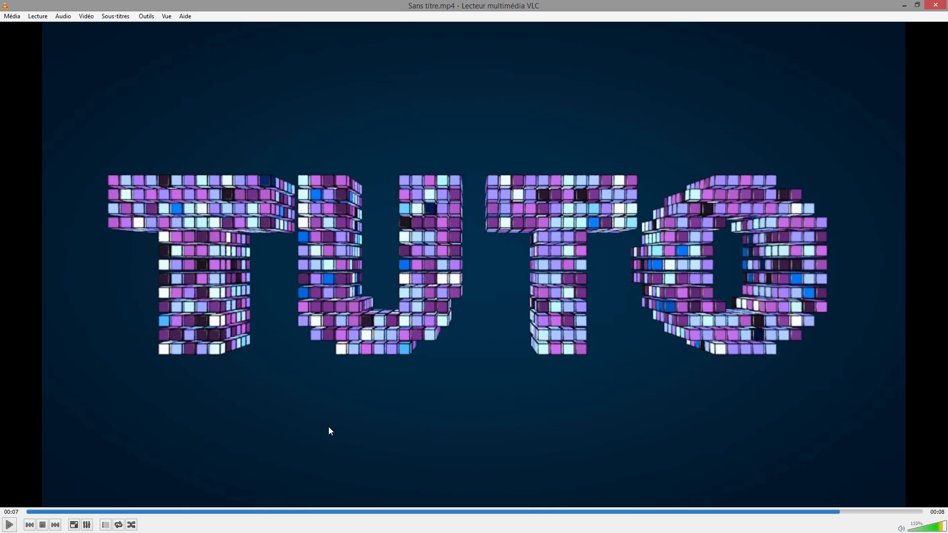
# Replay the rendered Sans titre.mp4 in VLC, and play the rest of the animation from frame 80 to 98 in Cinema 4D
pyautogui.click(69, 512)
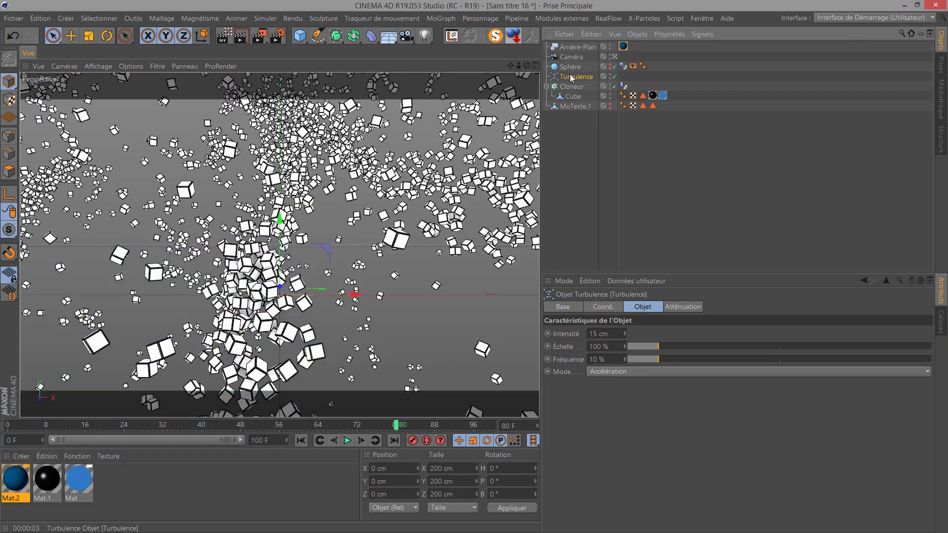
pyautogui.click(347, 441)
pyautogui.click(348, 441)
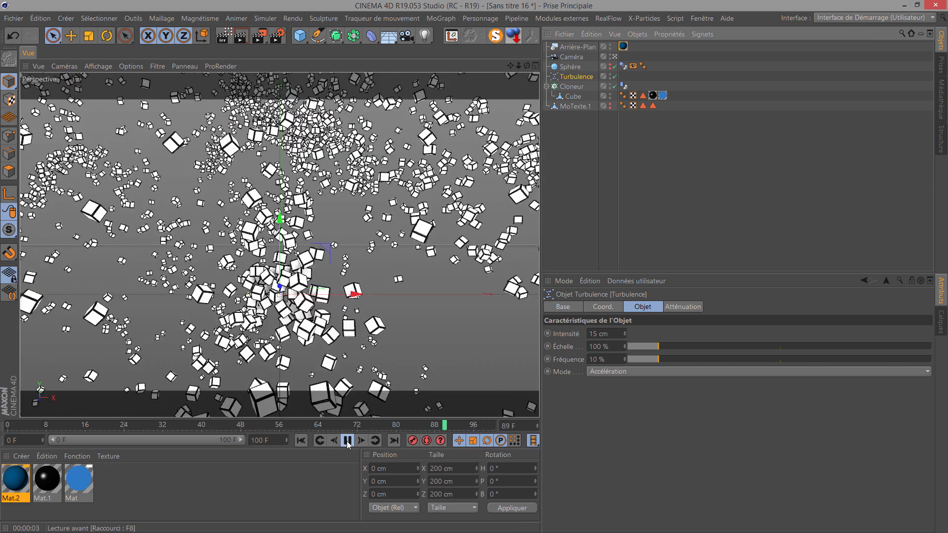
pyautogui.click(347, 439)
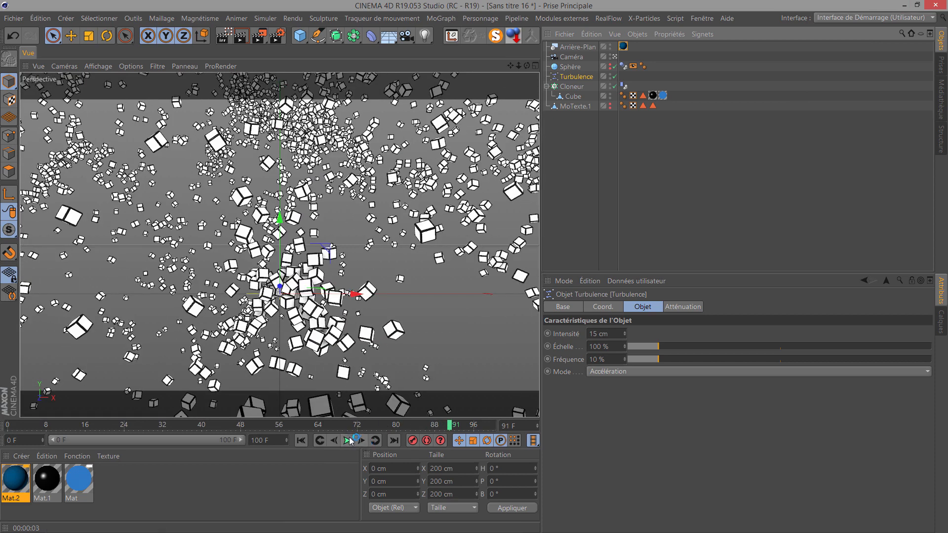
pyautogui.click(348, 440)
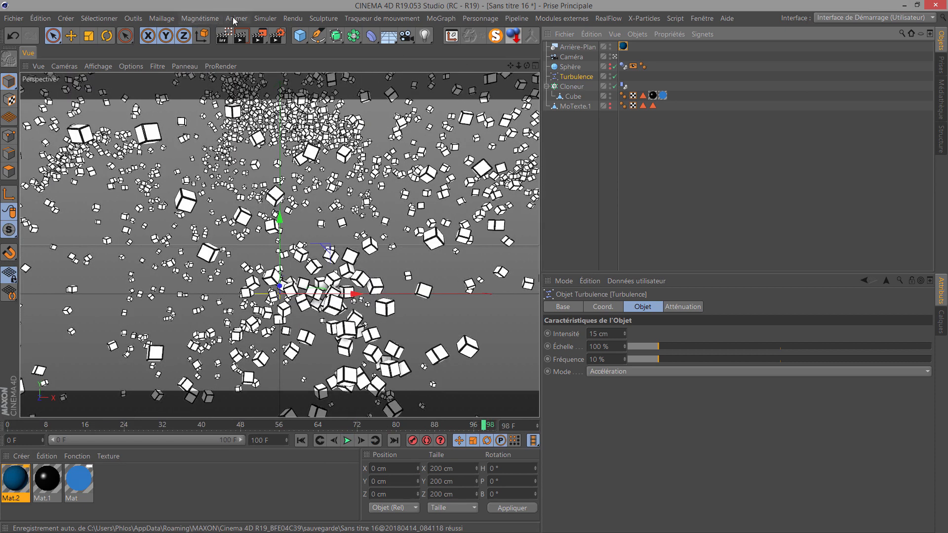
# Try a Friction particle modifier on the scene by replaying the animation, and delete it again at frame 0
pyautogui.click(266, 19)
pyautogui.moveTo(293, 62)
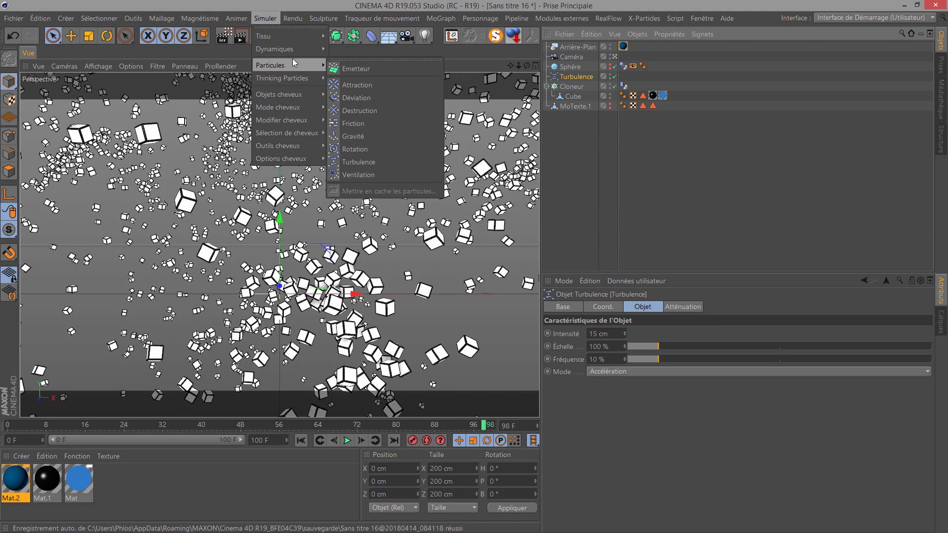
pyautogui.click(365, 123)
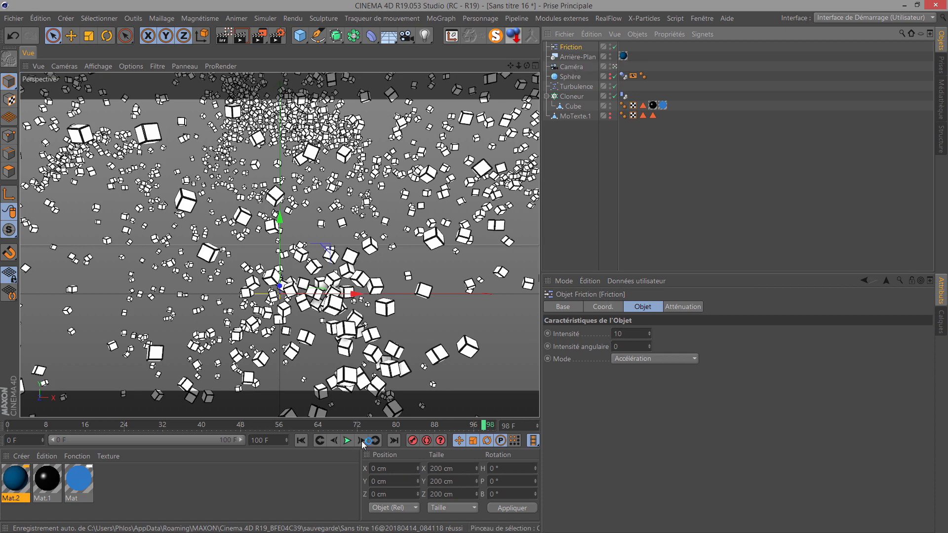
pyautogui.moveTo(485, 428); pyautogui.dragTo(3, 434)
pyautogui.press('F8')
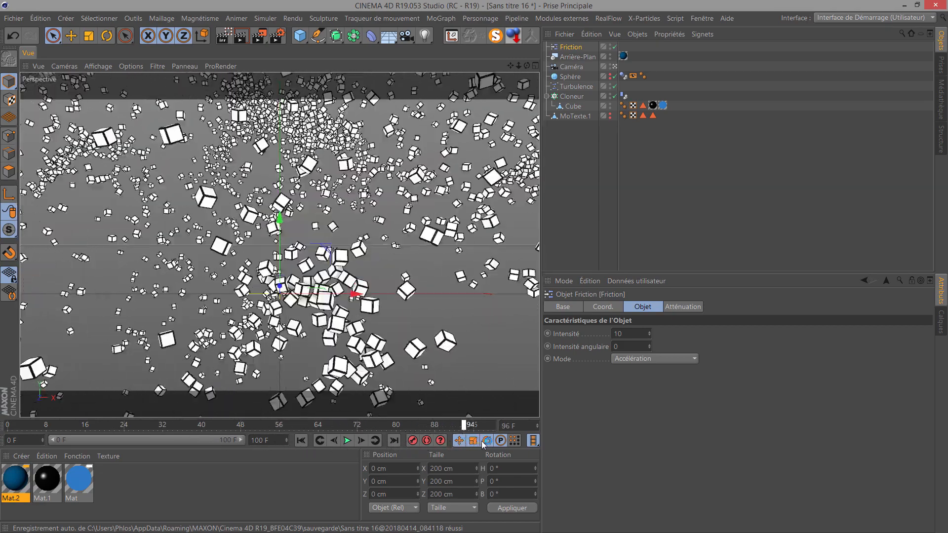
pyautogui.moveTo(209, 425); pyautogui.dragTo(7, 425)
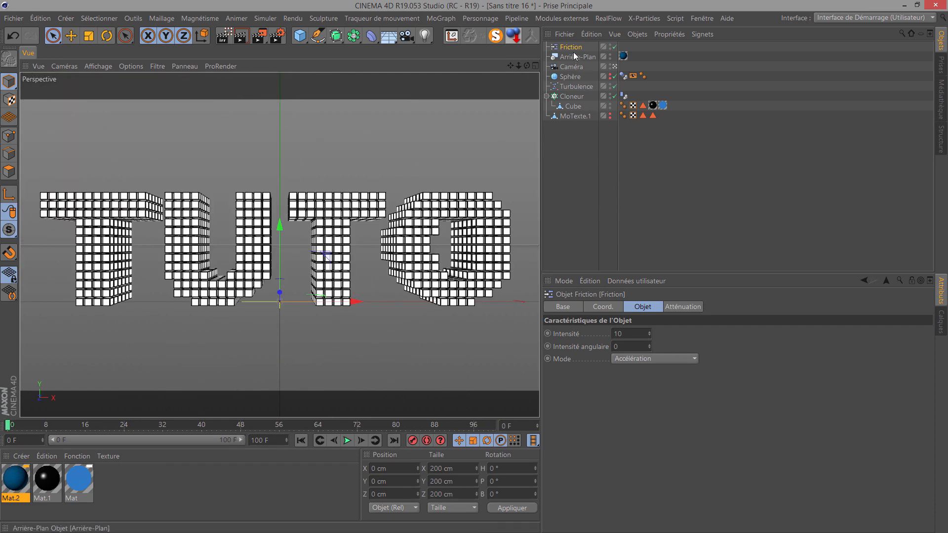
pyautogui.press('Delete')
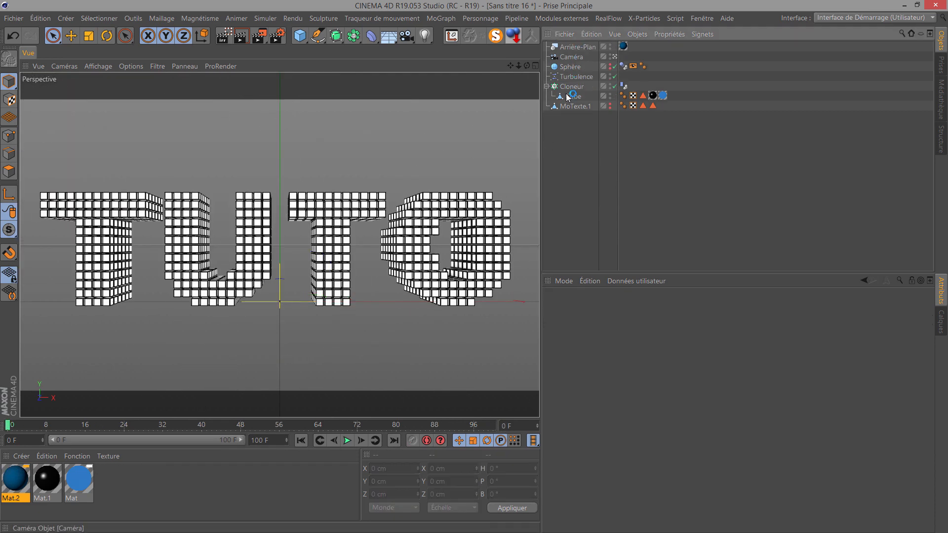
# Open the Cache settings of the Sphère object's Dynamiques de corps tag
pyautogui.click(623, 67)
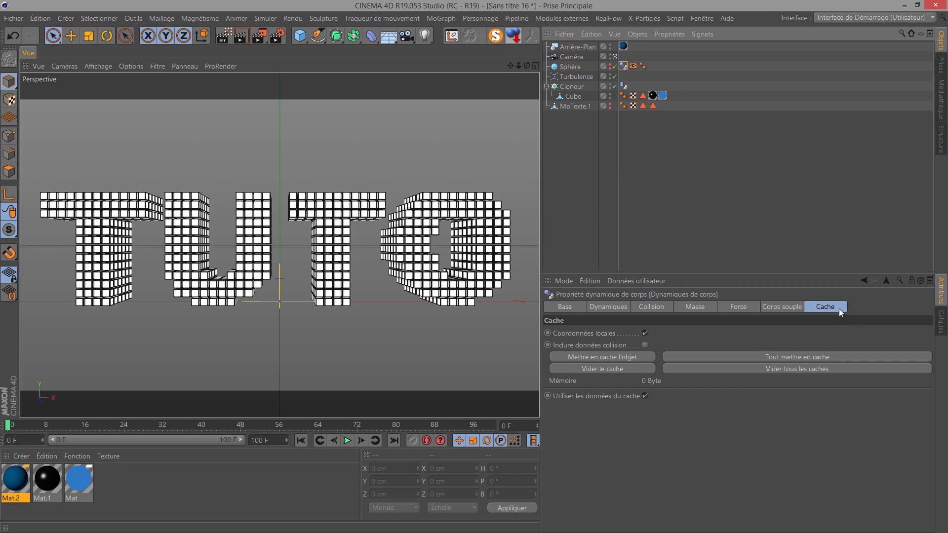
pyautogui.click(829, 304)
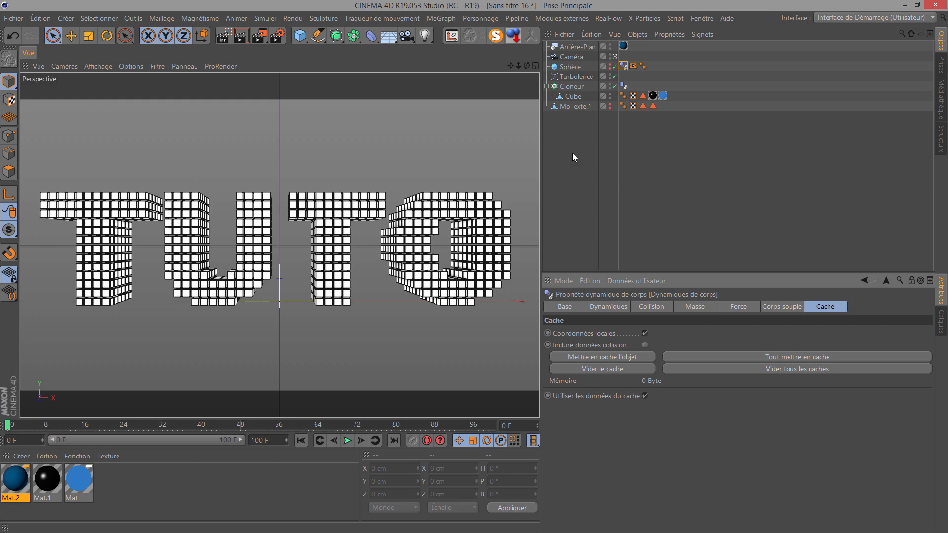
# In the render settings, set the output frame range to Toutes les images and enable saving of the rendered images
pyautogui.click(278, 35)
pyautogui.click(316, 114)
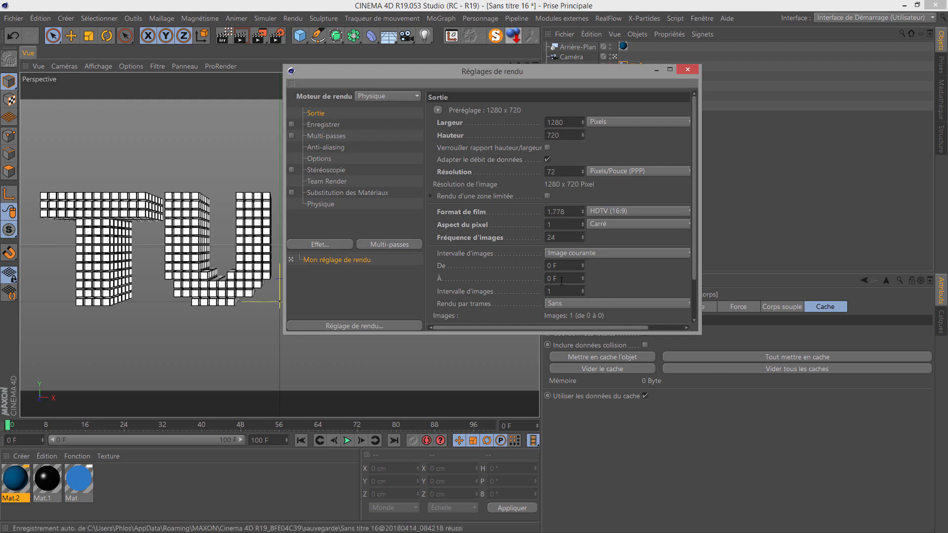
pyautogui.click(565, 254)
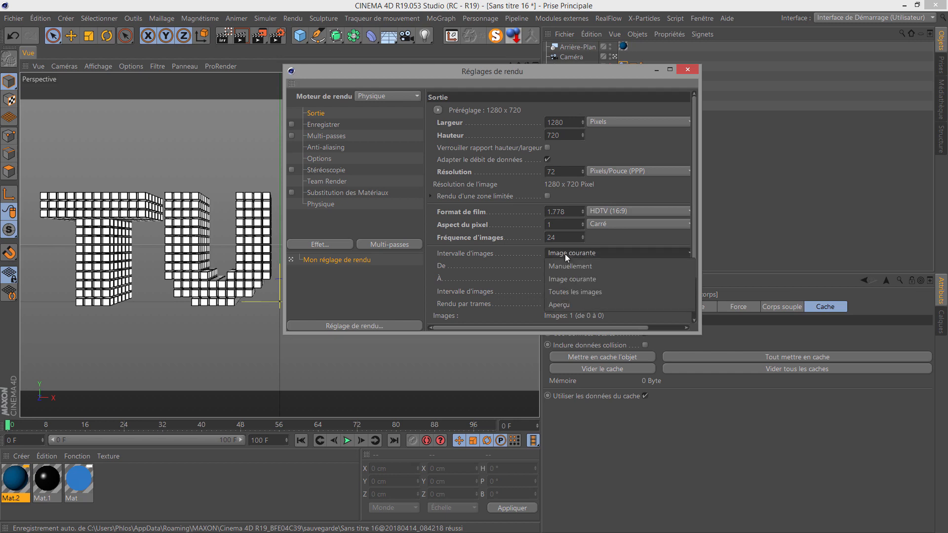
pyautogui.click(557, 292)
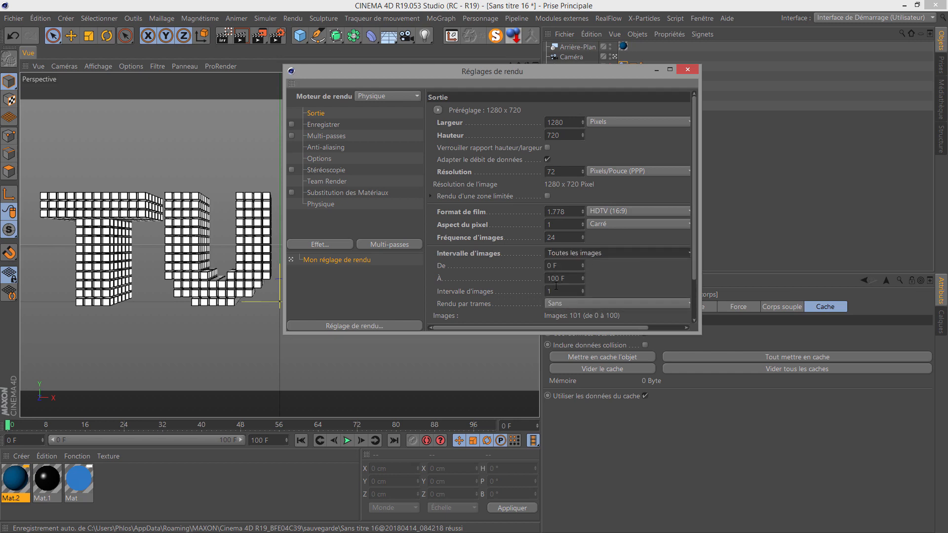
pyautogui.click(321, 127)
pyautogui.click(291, 124)
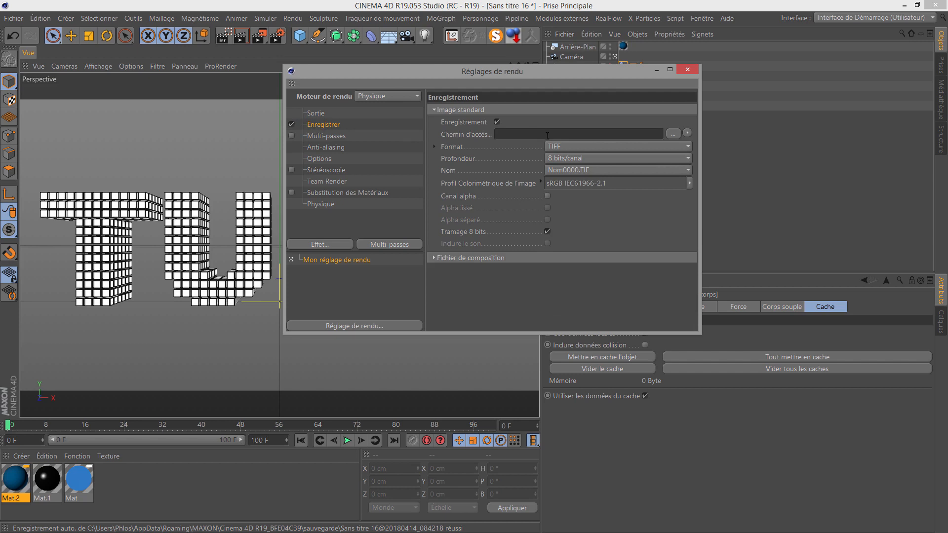
pyautogui.click(302, 126)
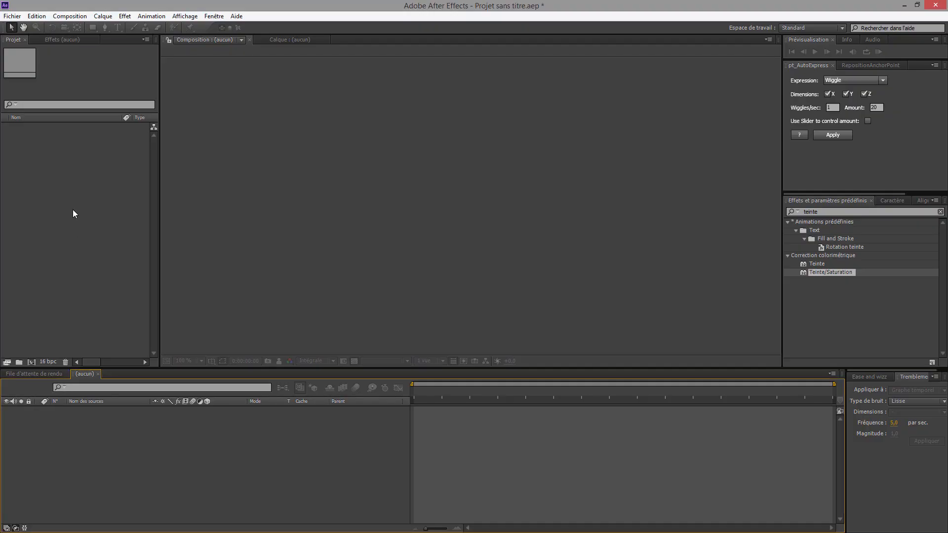
# Switch to After Effects and import Sans titre 0000.tif from the tuto folder as a TIFF sequence
pyautogui.click(73, 210)
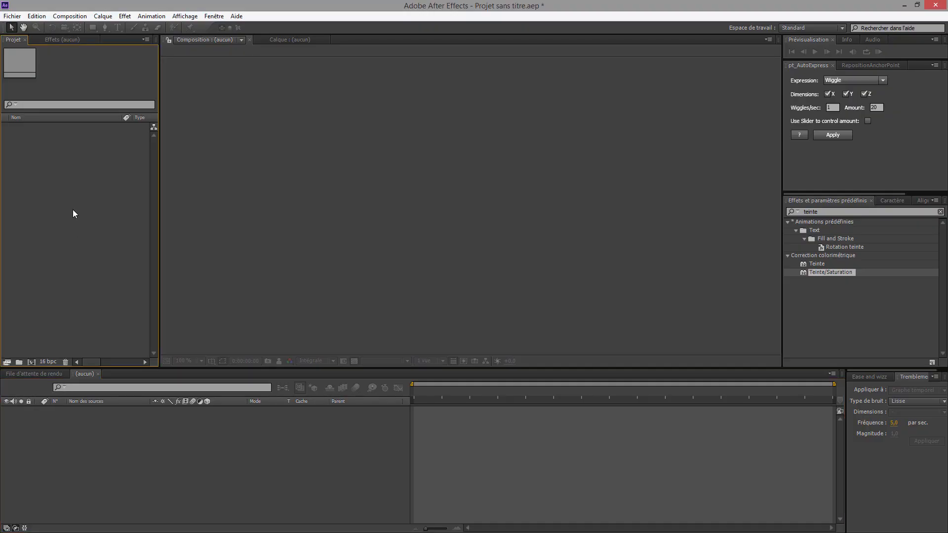
pyautogui.doubleClick(86, 176)
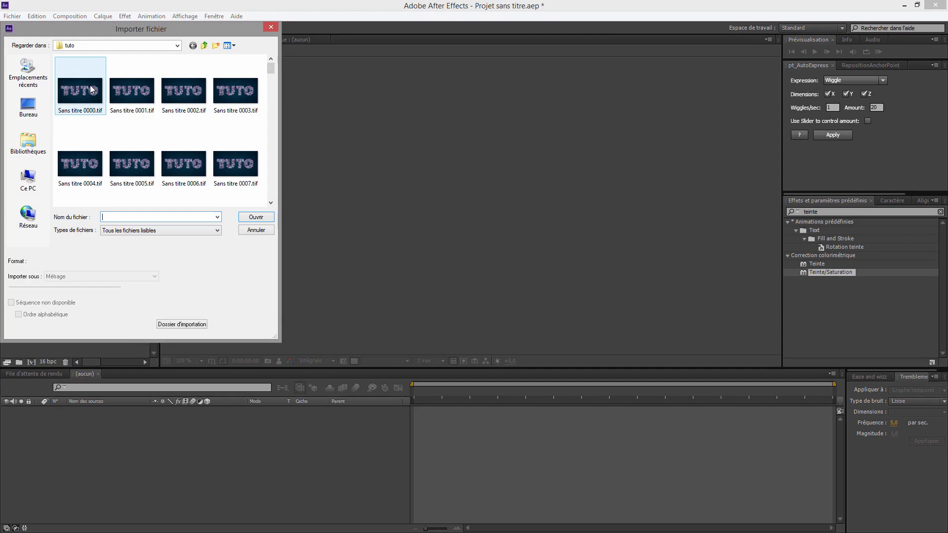
pyautogui.click(87, 93)
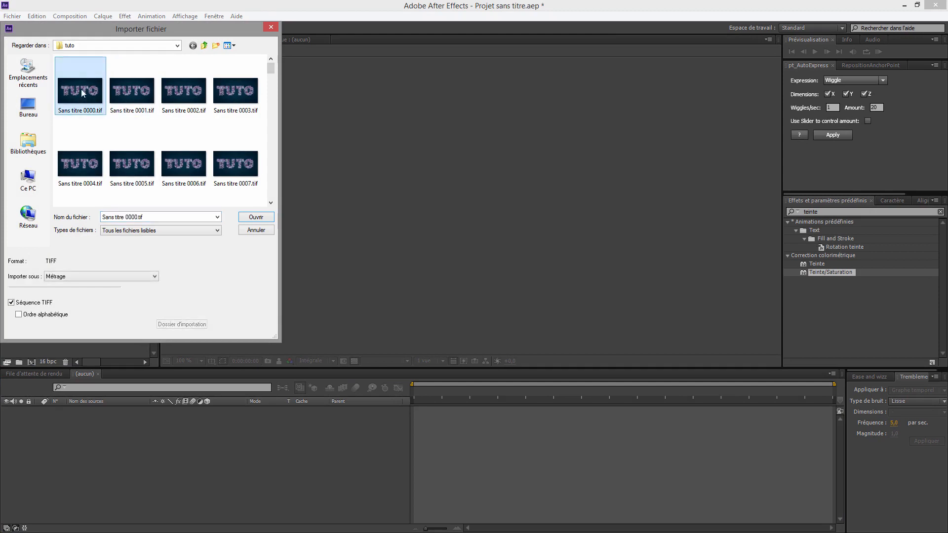
pyautogui.moveTo(274, 72); pyautogui.dragTo(288, 56)
pyautogui.click(256, 217)
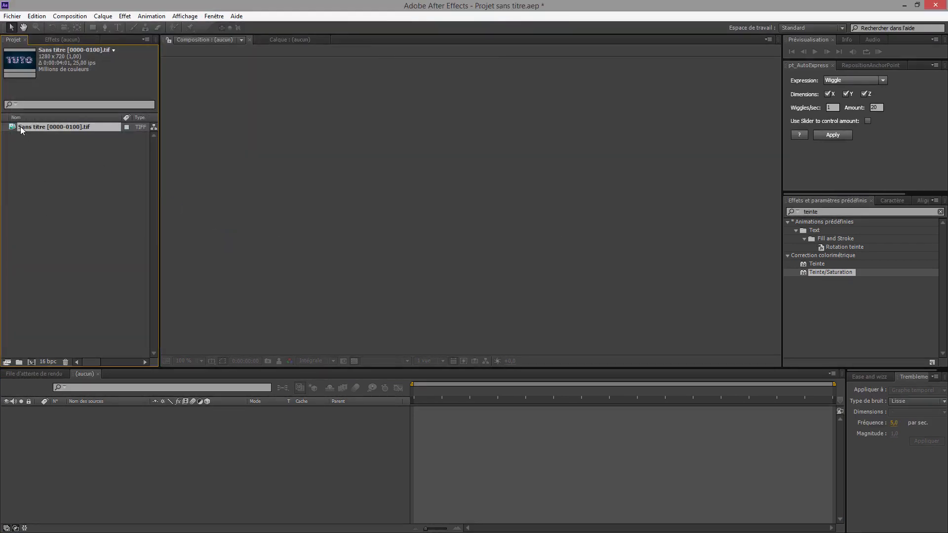
# Create a composition from the imported TIFF sequence and cycle the project's colour depth through 8 bpc to 16 bpc
pyautogui.moveTo(16, 127); pyautogui.dragTo(31, 362)
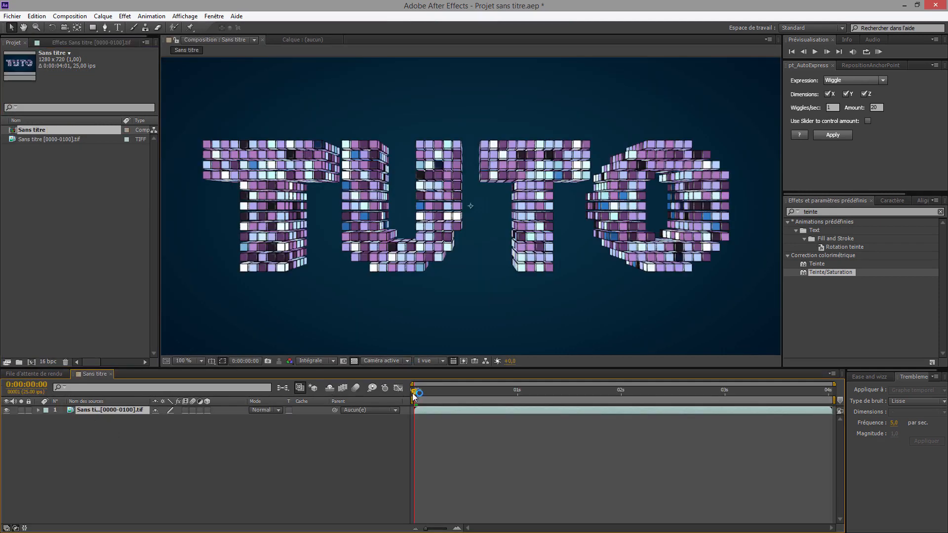
pyautogui.moveTo(413, 392); pyautogui.dragTo(402, 437)
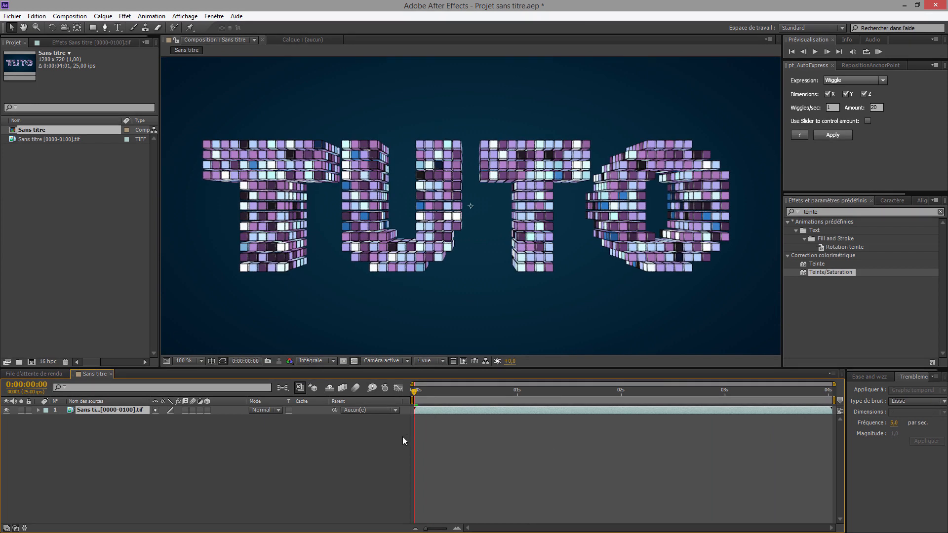
pyautogui.keyDown('alt'); pyautogui.click(53, 363); pyautogui.keyUp('alt')
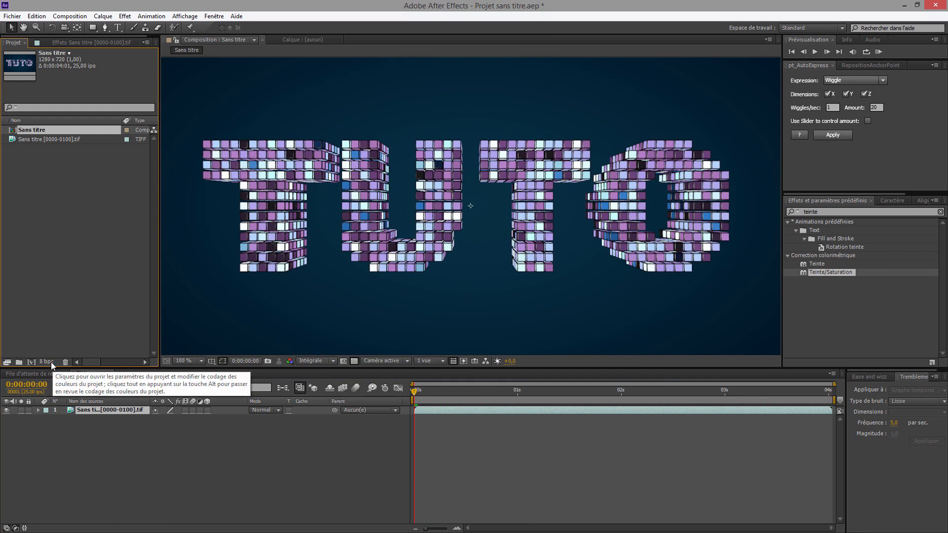
pyautogui.keyDown('alt'); pyautogui.click(51, 363); pyautogui.keyUp('alt')
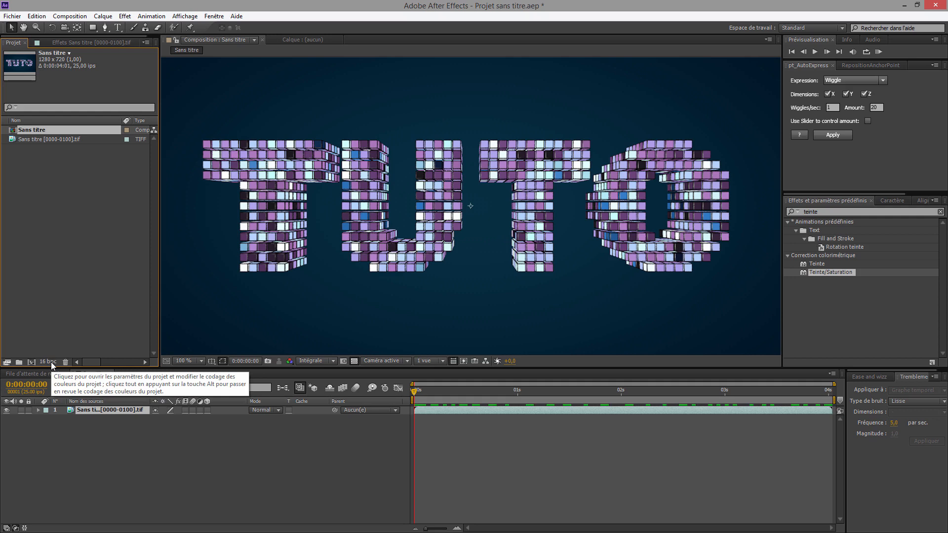
# Confirm the project's colour depth as 16 bits par couche in the project settings
pyautogui.click(51, 362)
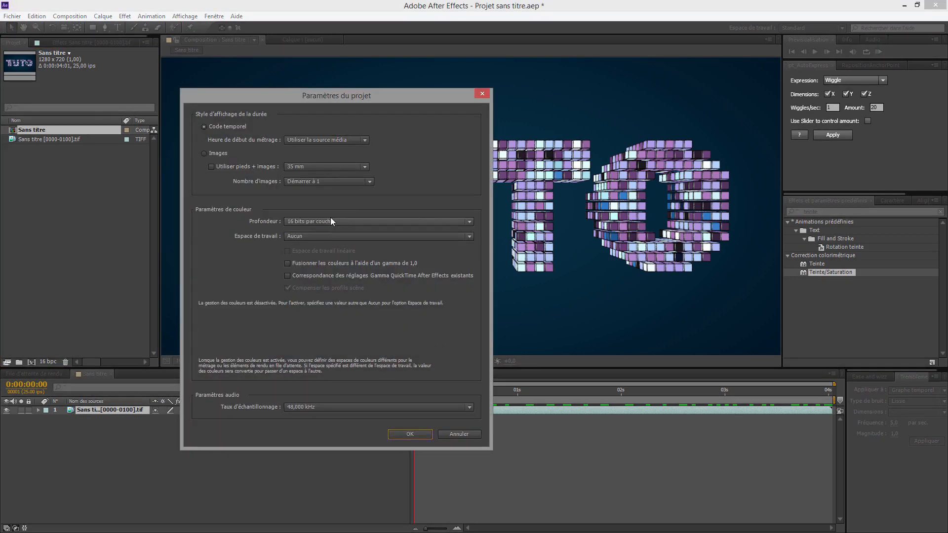
pyautogui.click(331, 221)
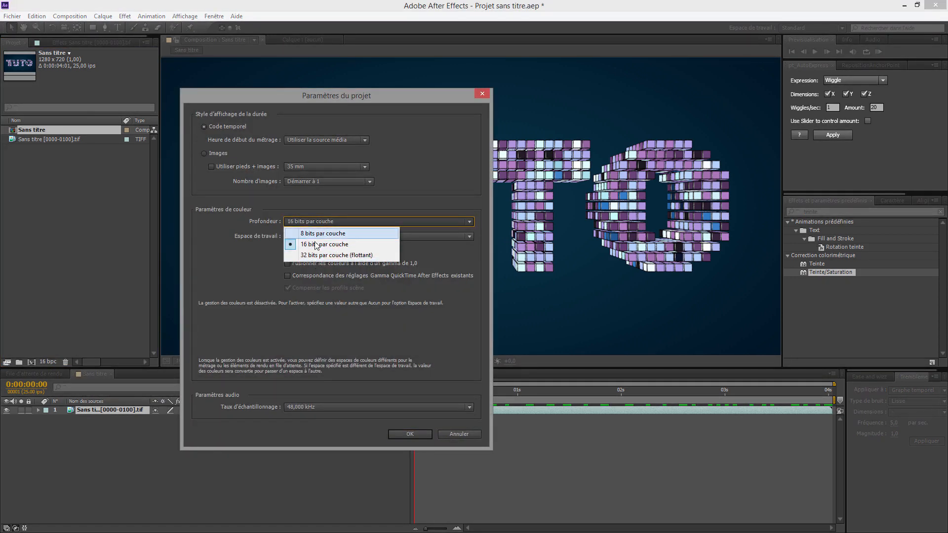
pyautogui.click(316, 245)
pyautogui.click(412, 432)
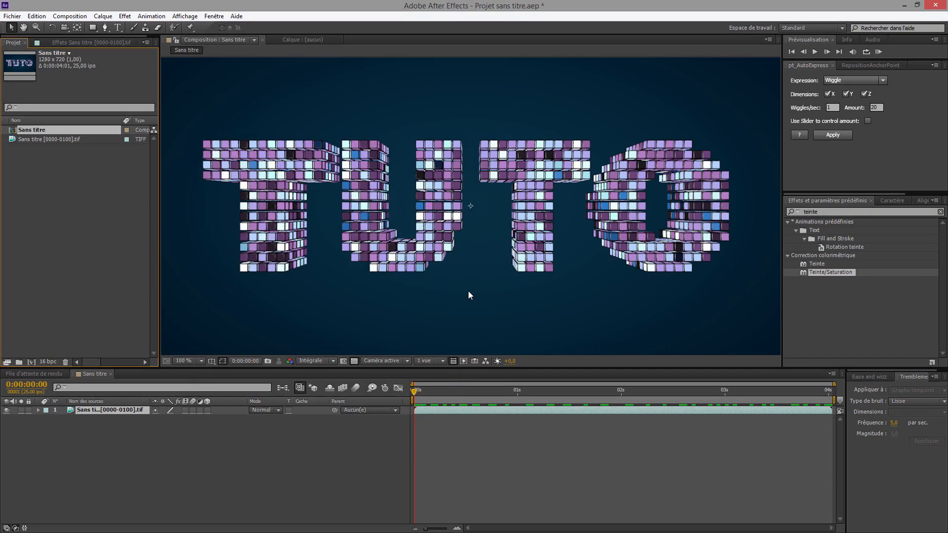
# Add an adjustment layer (Calque d'effets) above the TIFF sequence in the composition
pyautogui.rightClick(98, 431)
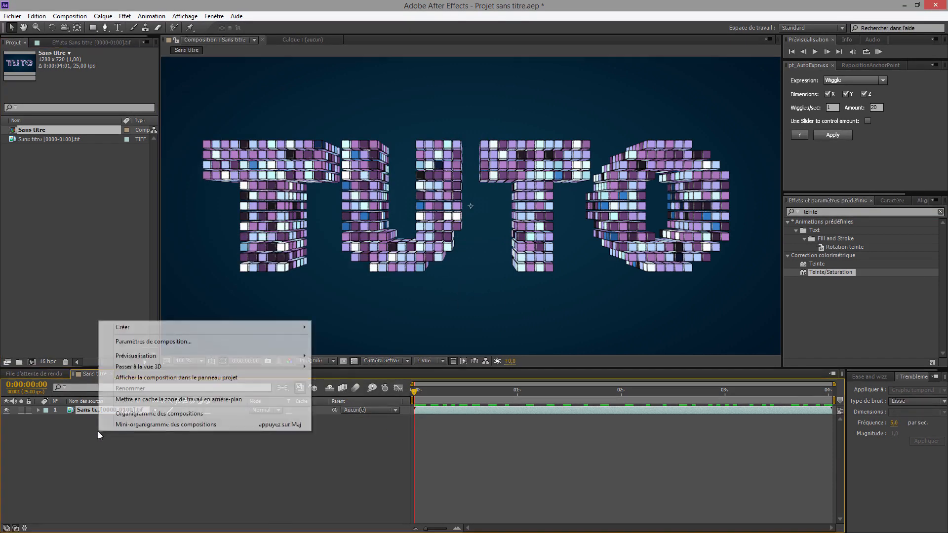
pyautogui.moveTo(134, 327)
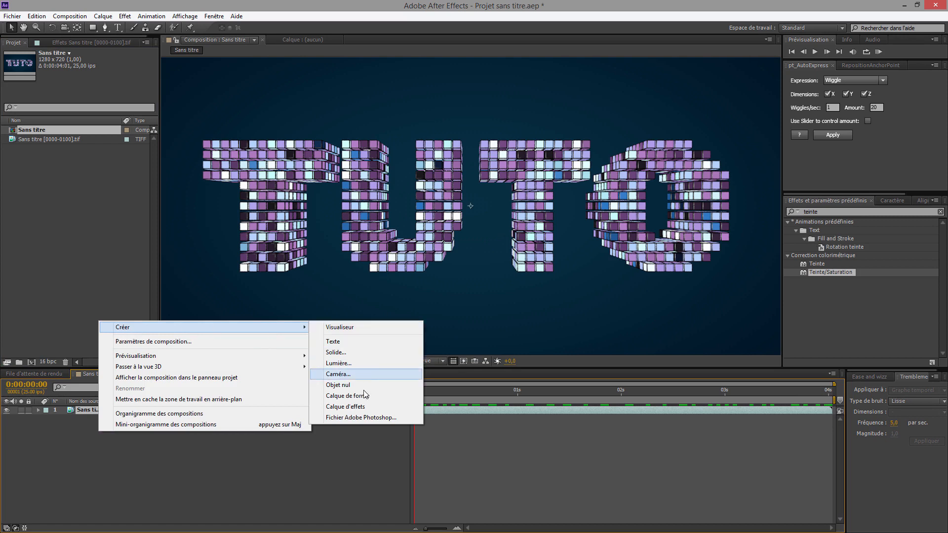
pyautogui.click(345, 406)
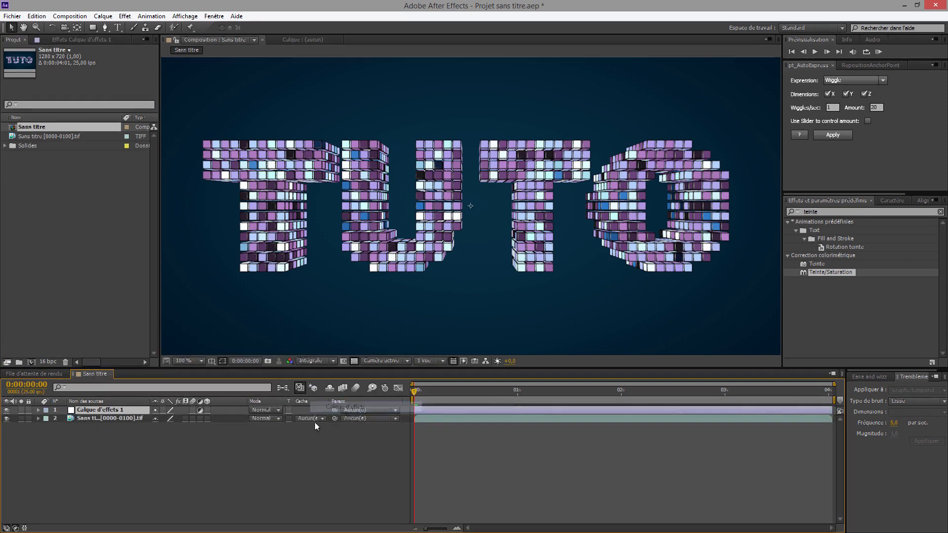
# Reverse the TIFF sequence layer in time and scrub the composition to check the playback direction
pyautogui.click(106, 419)
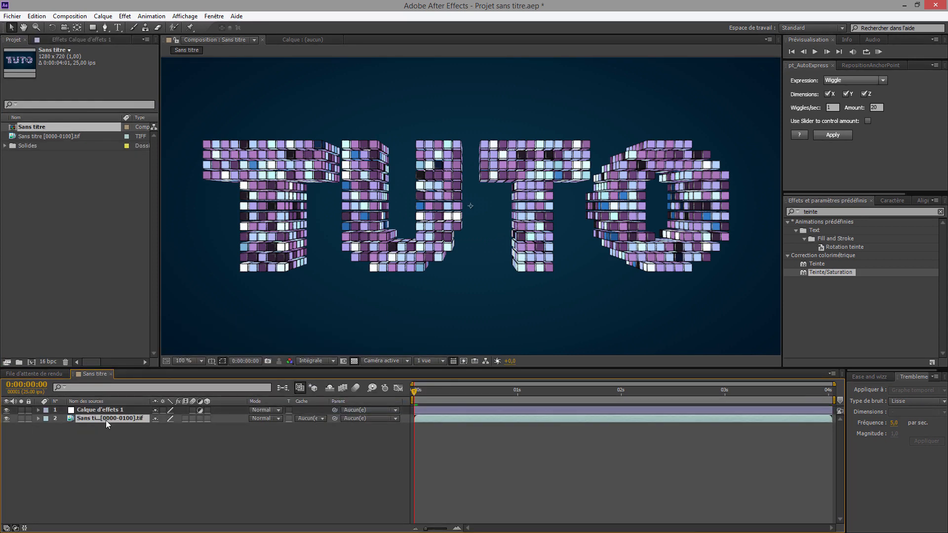
pyautogui.rightClick(104, 420)
pyautogui.click(317, 463)
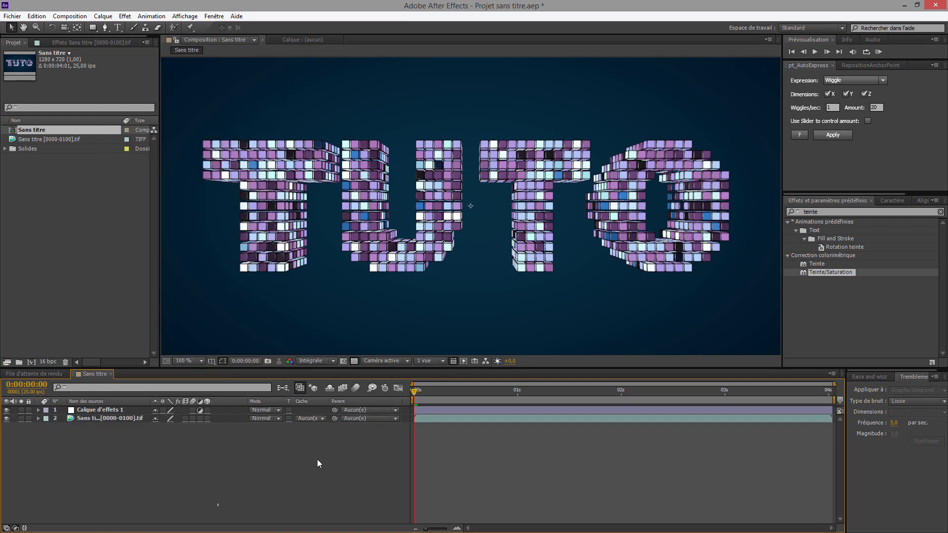
pyautogui.moveTo(412, 390); pyautogui.dragTo(391, 456)
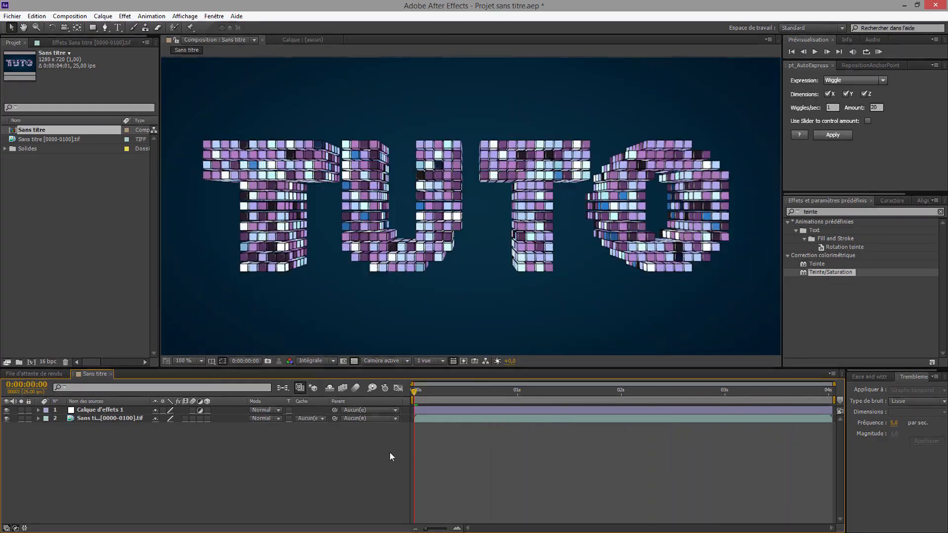
pyautogui.rightClick(114, 418)
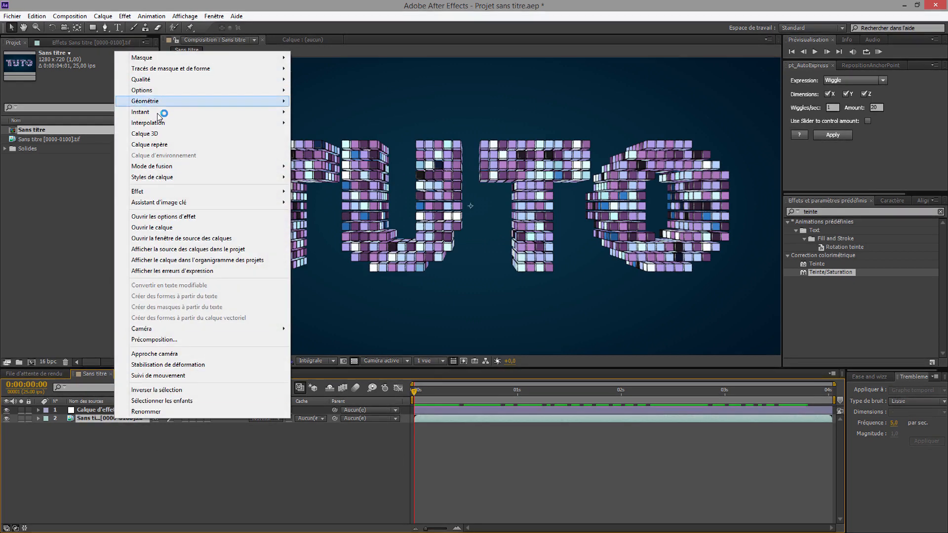
pyautogui.moveTo(159, 114)
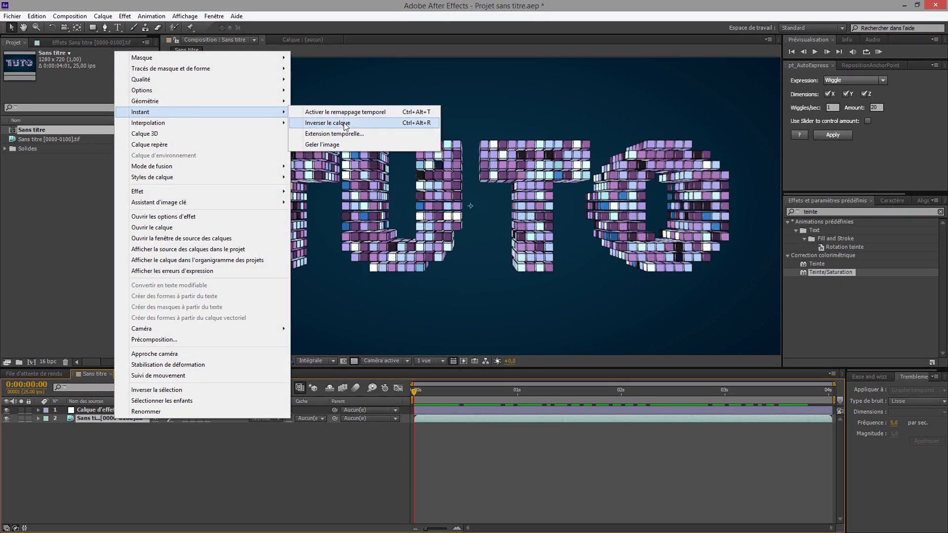
pyautogui.click(327, 123)
pyautogui.moveTo(420, 390); pyautogui.dragTo(108, 431)
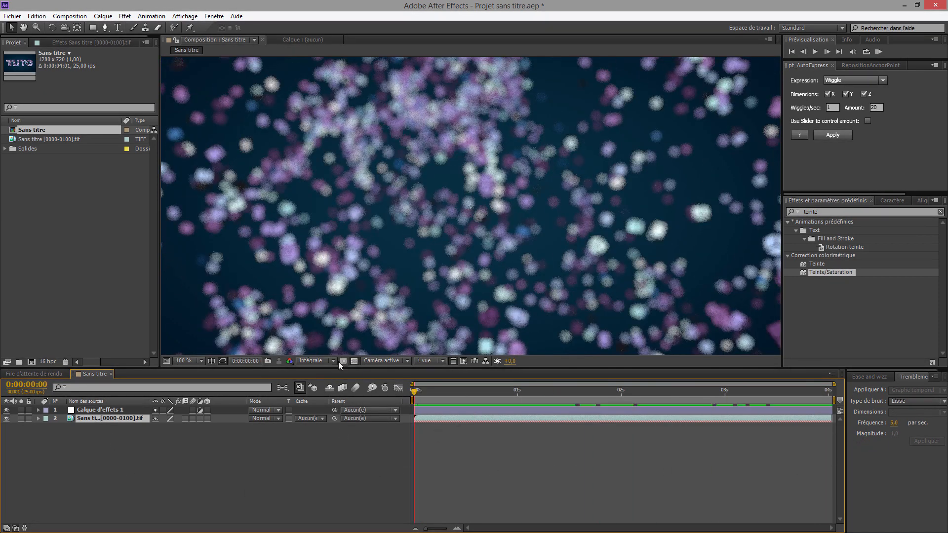
# Set the composition's duration to 0:00:08:02 and extend the work area to its end
pyautogui.click(69, 15)
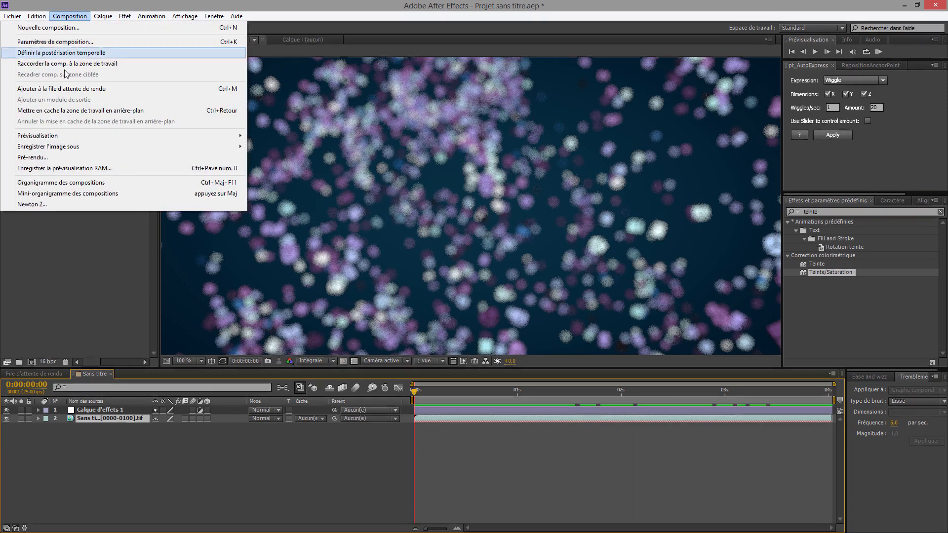
pyautogui.click(66, 42)
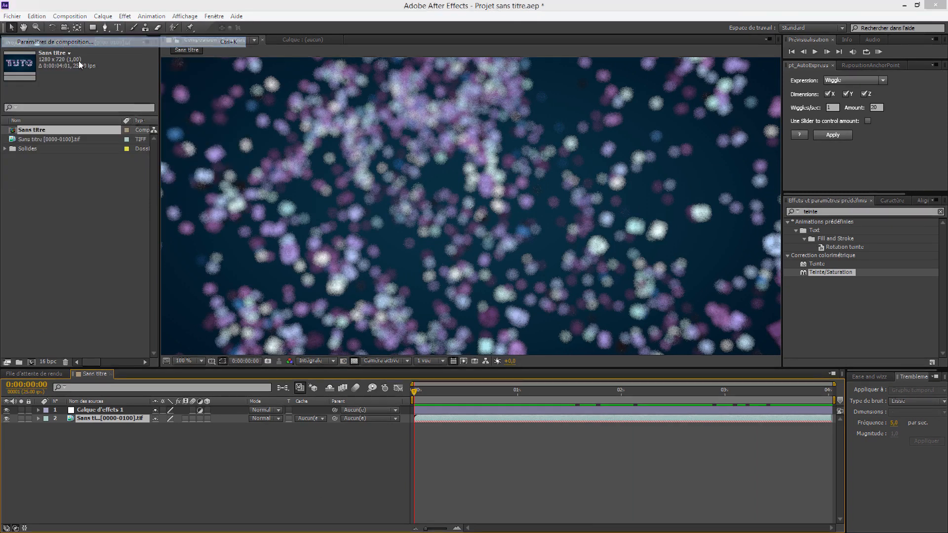
pyautogui.click(227, 248)
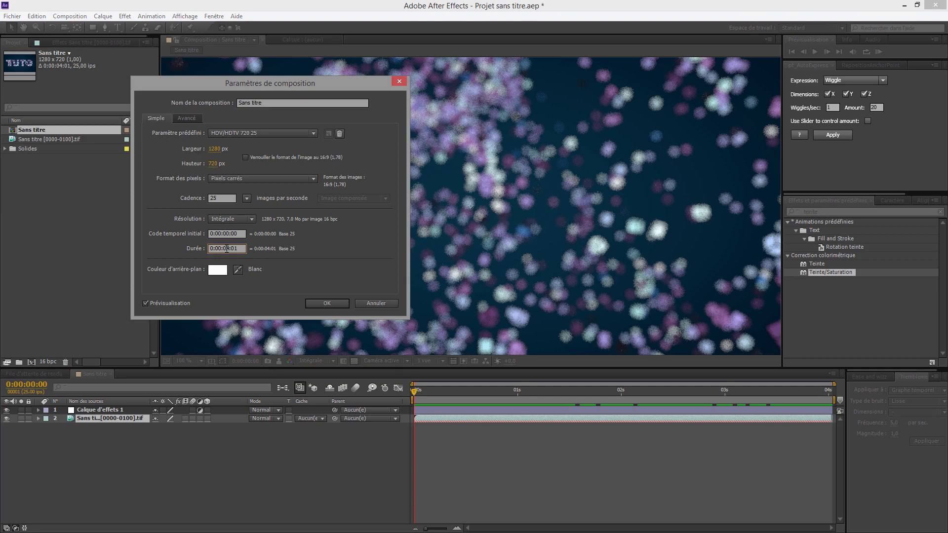
pyautogui.write('8')
pyautogui.click(327, 303)
pyautogui.moveTo(625, 384); pyautogui.dragTo(934, 424)
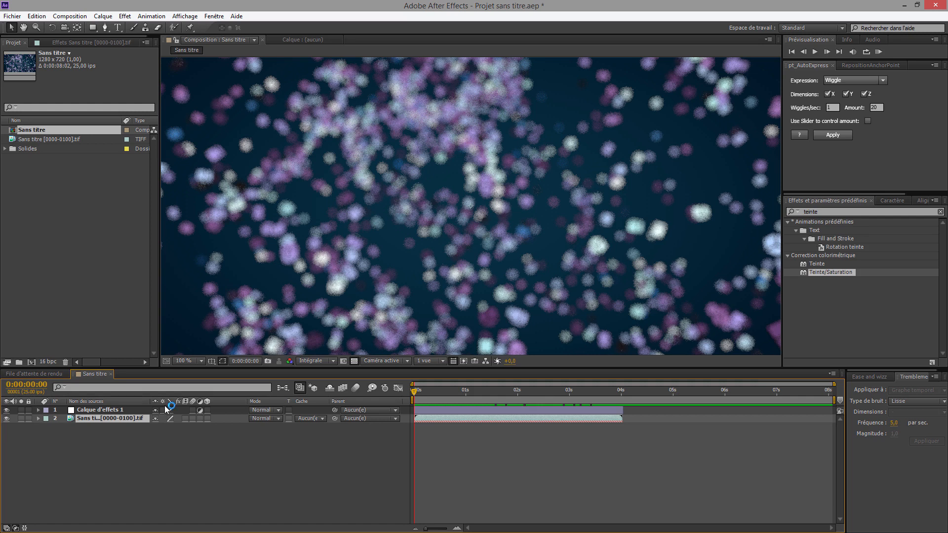
# Duplicate the TIFF sequence layer and freeze the lower copy on the image at 0:00:04:00
pyautogui.hotkey('ctrl', 'd')
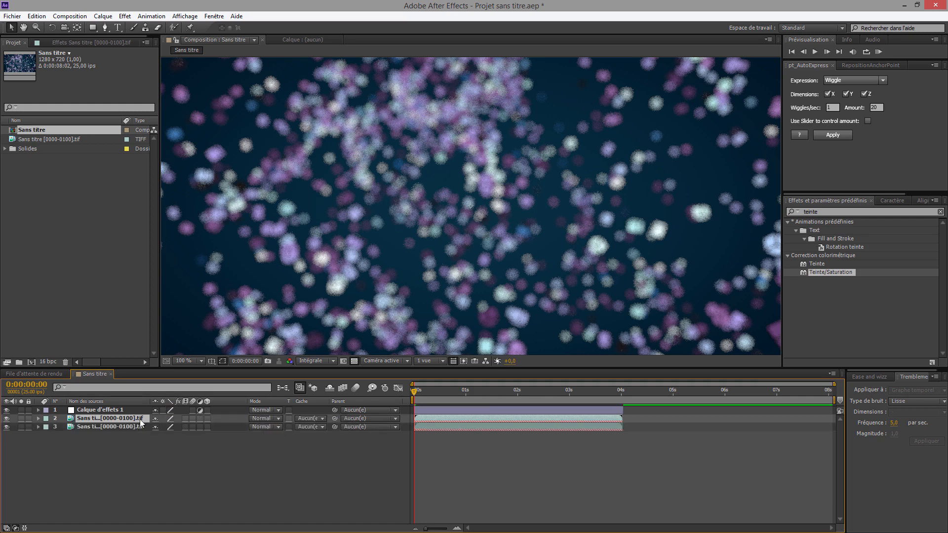
pyautogui.click(107, 428)
pyautogui.moveTo(415, 392); pyautogui.dragTo(621, 399)
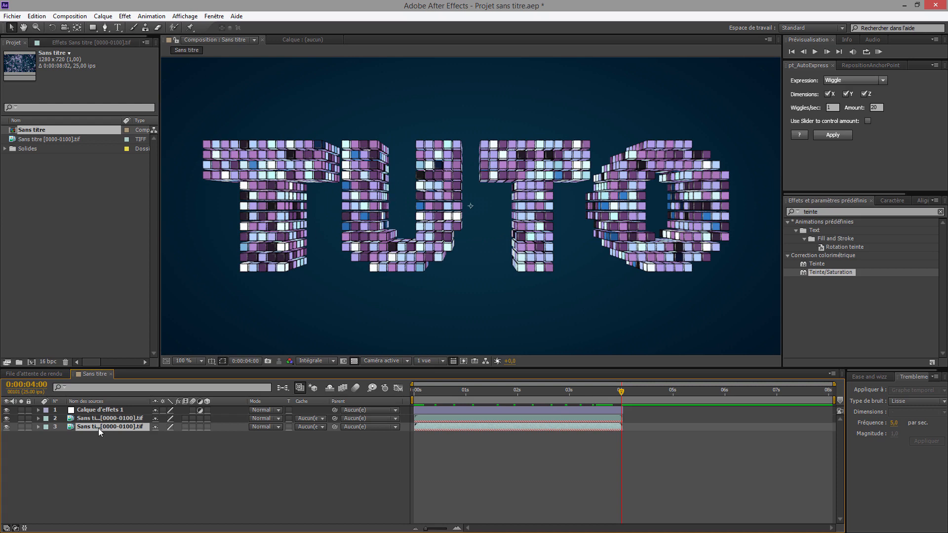
pyautogui.rightClick(99, 428)
pyautogui.moveTo(151, 121)
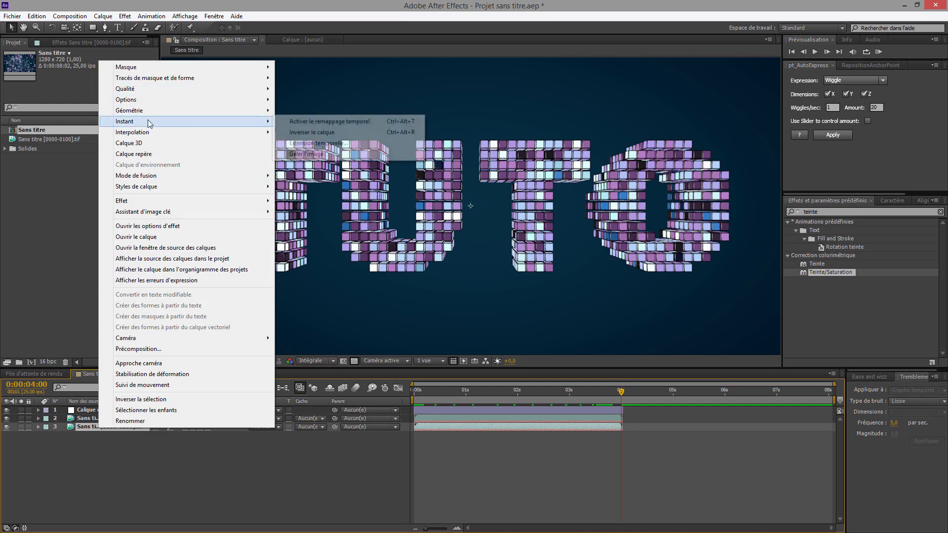
pyautogui.click(320, 156)
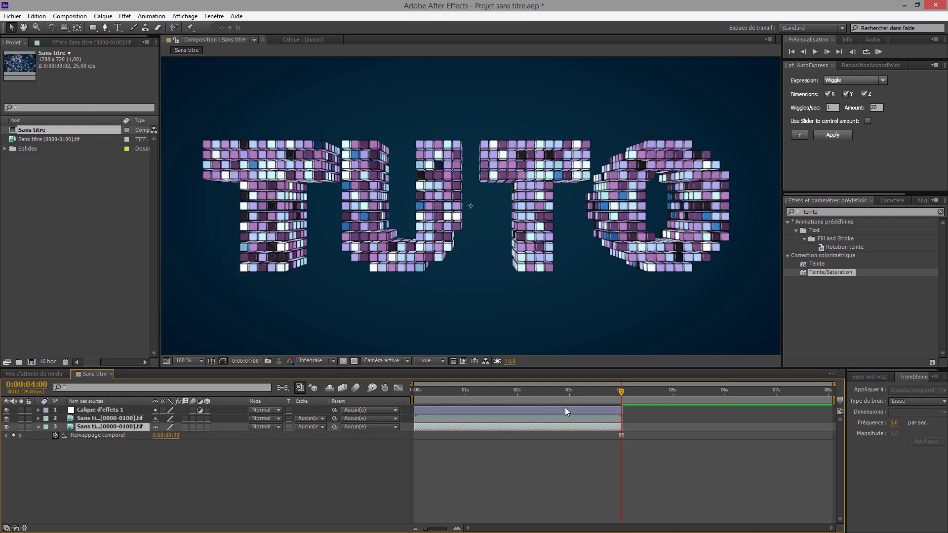
# Extend the frozen lower layer to the end of the composition and check the transition around four seconds
pyautogui.moveTo(623, 428); pyautogui.dragTo(835, 453)
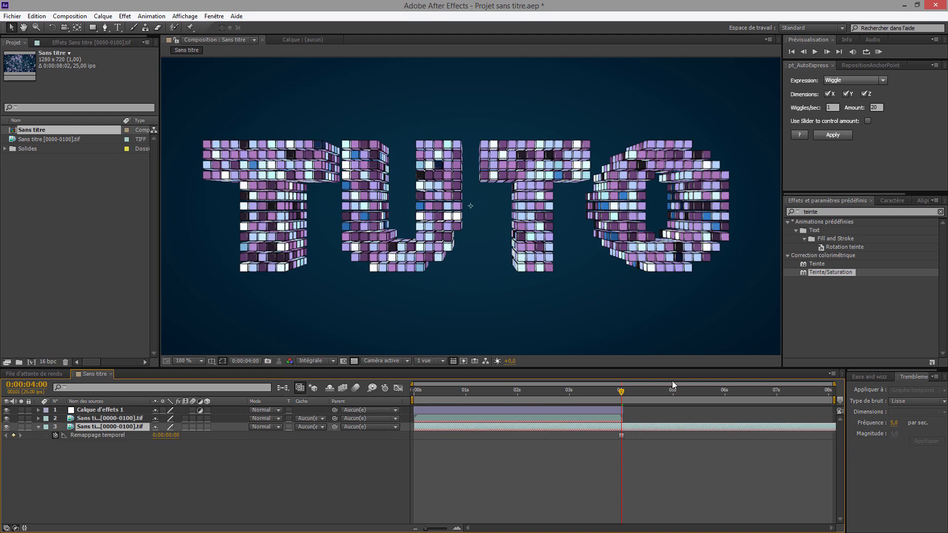
pyautogui.moveTo(625, 392); pyautogui.dragTo(608, 422)
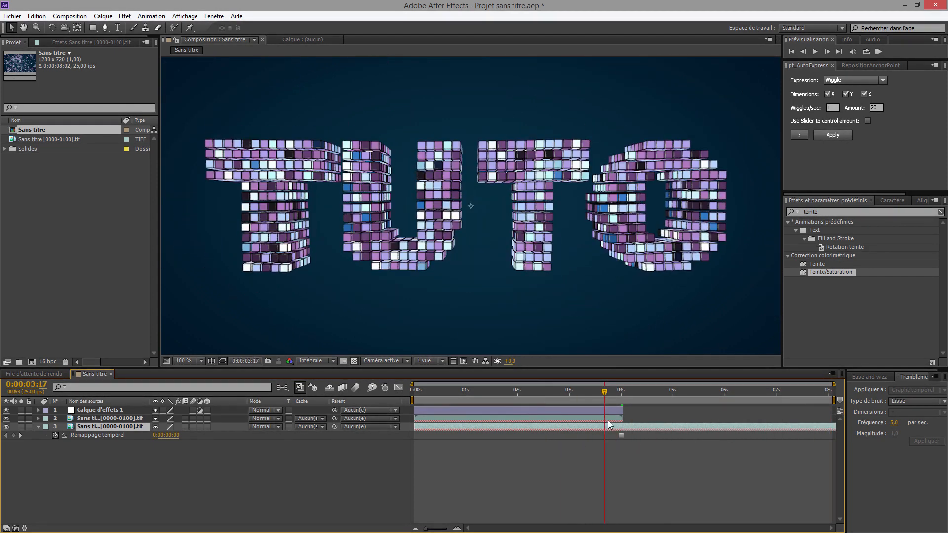
# Apply Teinte/Saturation to the adjustment layer and raise Saturation globale to 49
pyautogui.click(88, 411)
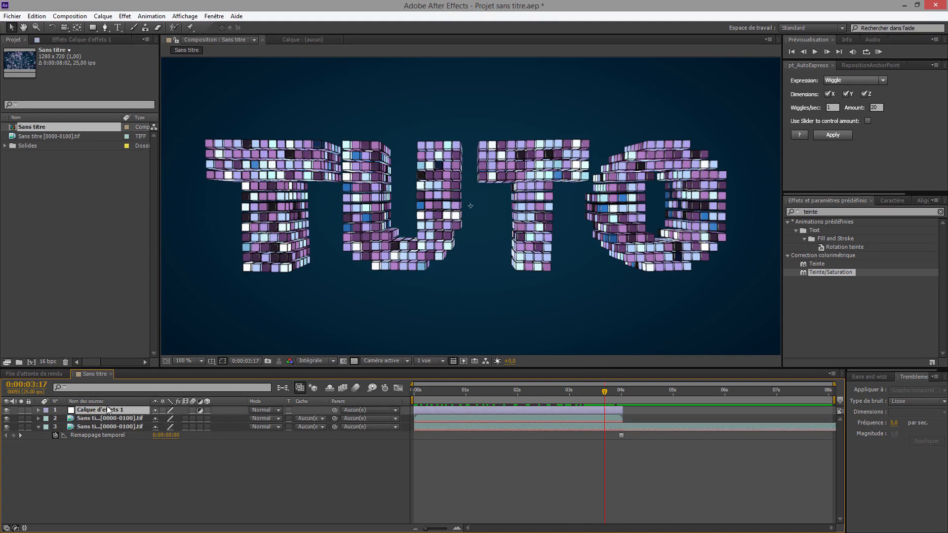
pyautogui.click(825, 212)
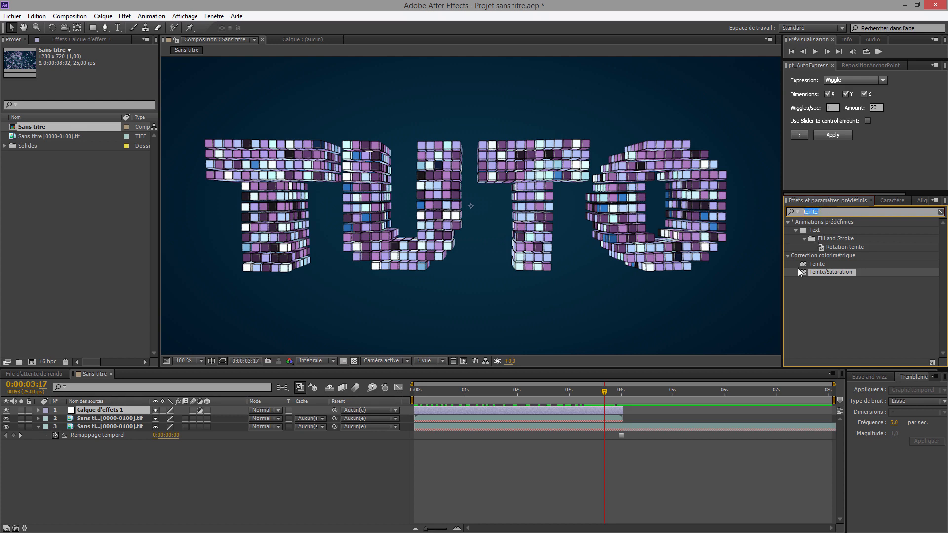
pyautogui.moveTo(823, 273); pyautogui.dragTo(104, 414)
pyautogui.moveTo(86, 152); pyautogui.dragTo(109, 158)
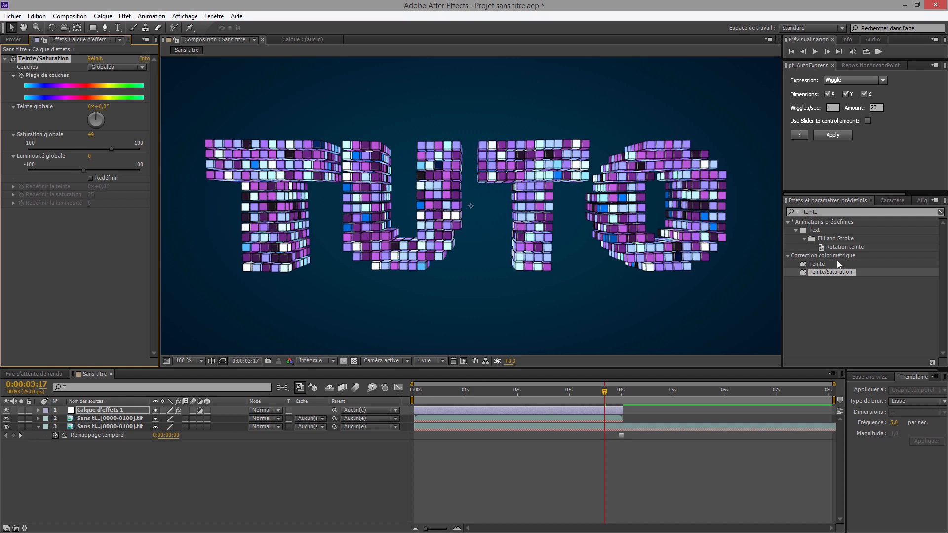
# Find the Lueur diffuse effect, apply it to the adjustment layer and set its Intensité to 1,0
pyautogui.click(832, 212)
pyautogui.write('l')
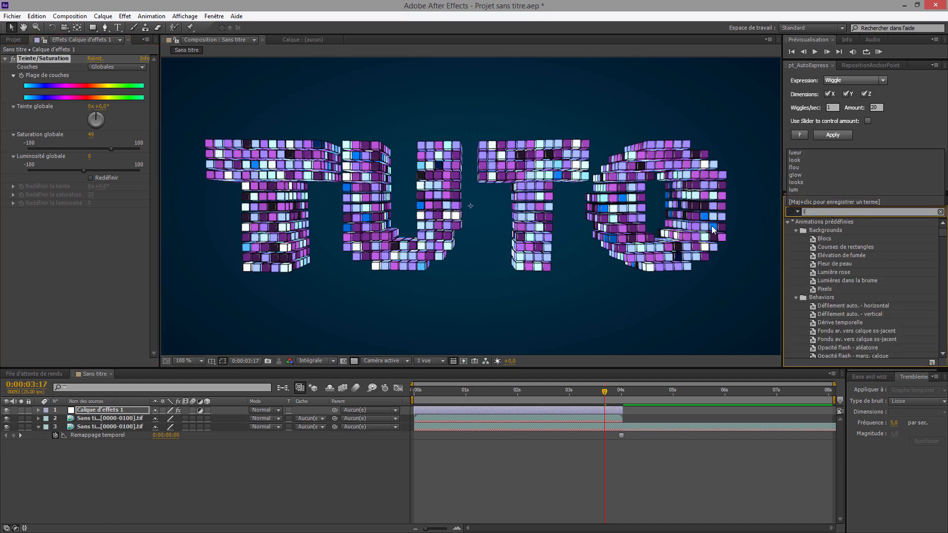
pyautogui.write('ueur')
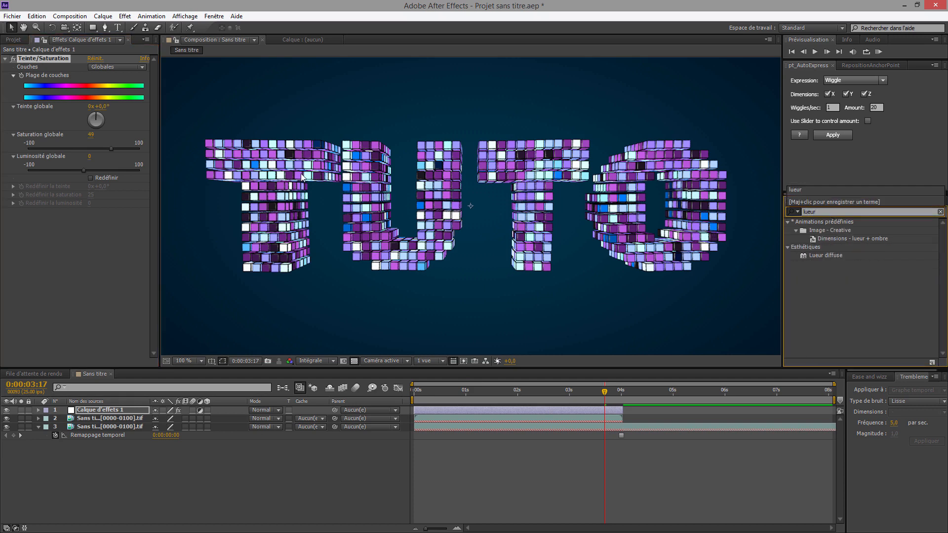
pyautogui.moveTo(822, 256); pyautogui.dragTo(99, 411)
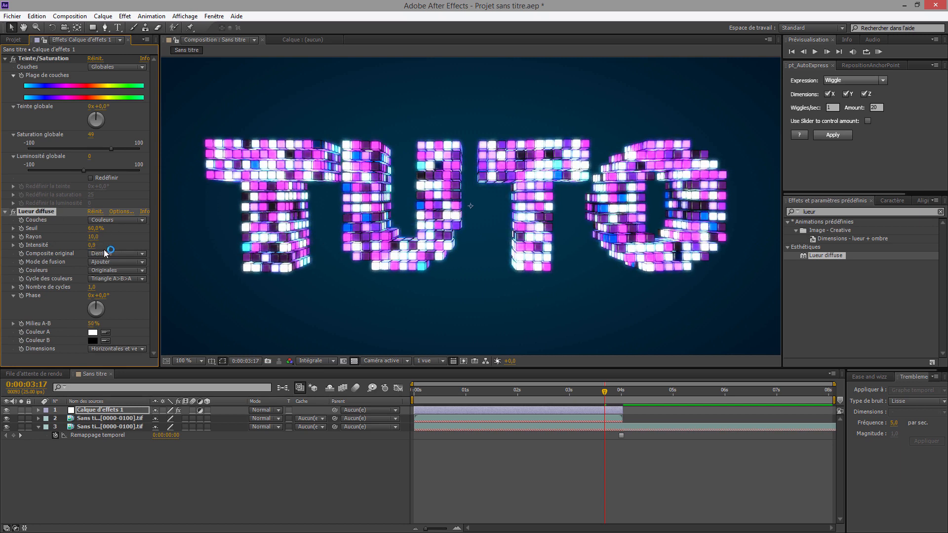
pyautogui.click(93, 245)
pyautogui.press('Return')
# Try a Seuil of 36,1% on Lueur diffuse and set it back to 60%
pyautogui.moveTo(93, 229); pyautogui.dragTo(143, 245)
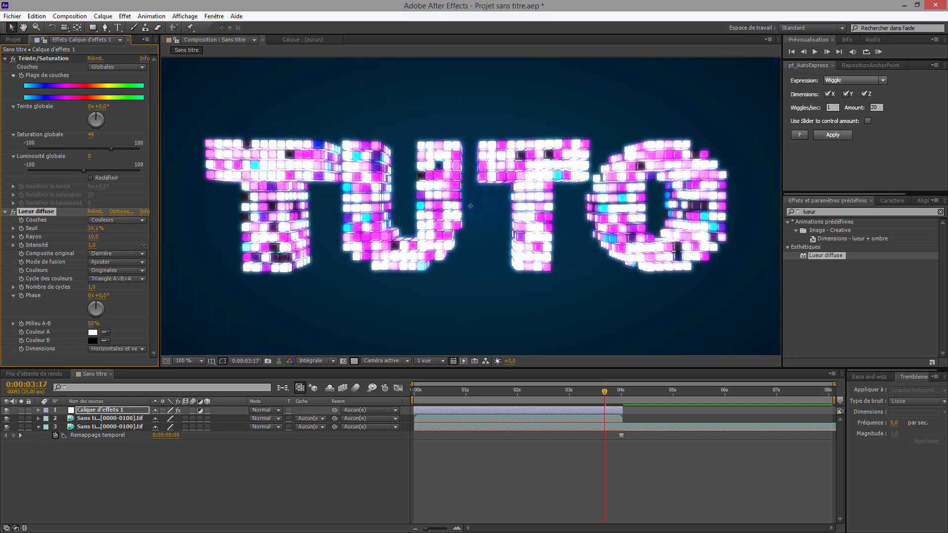
pyautogui.click(93, 229)
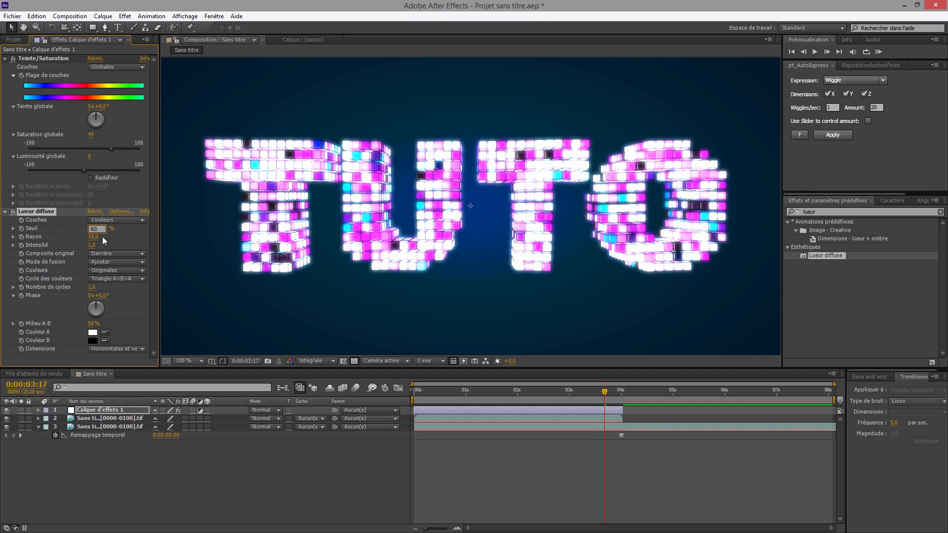
pyautogui.press('Return')
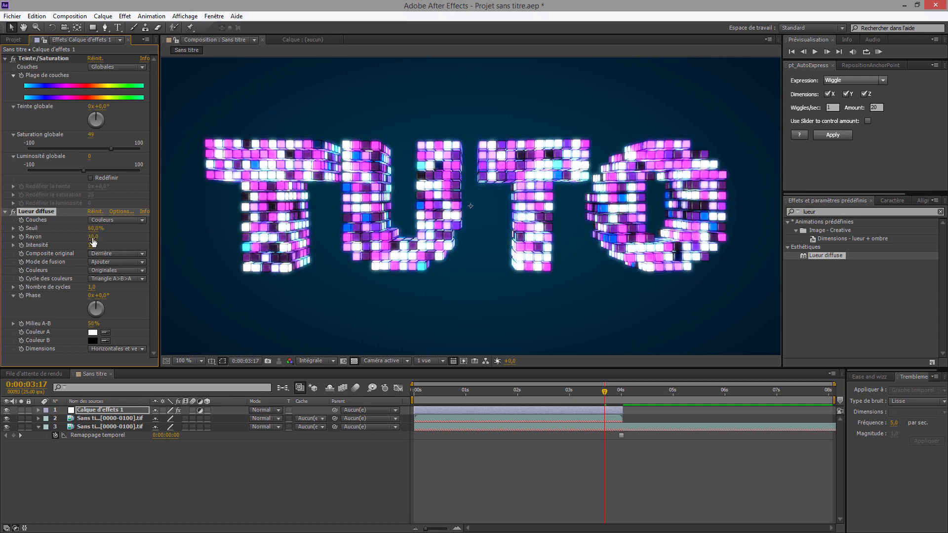
# Set the Rayon of Lueur diffuse to 65 and check the glow on the scattered cubes at 0:00:01:12
pyautogui.moveTo(93, 240); pyautogui.dragTo(292, 267)
pyautogui.moveTo(181, 274); pyautogui.dragTo(254, 167)
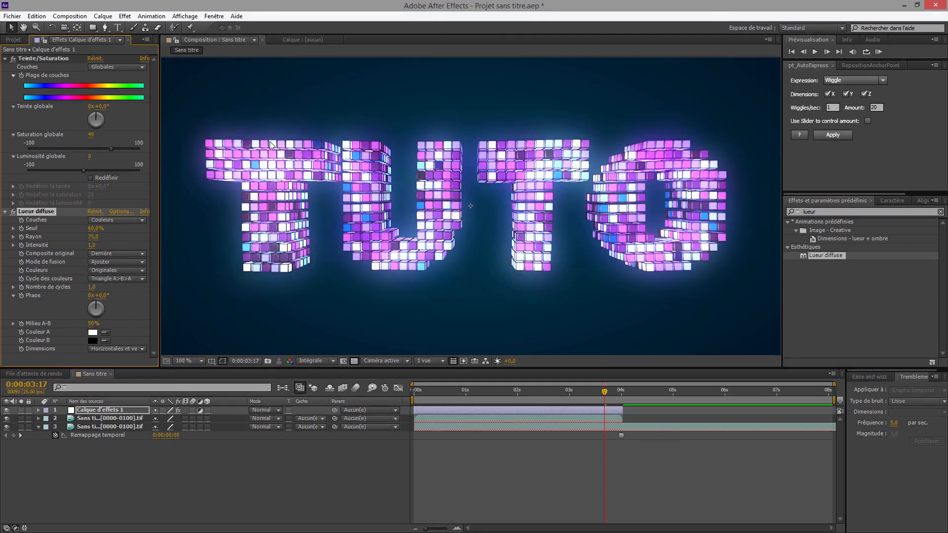
pyautogui.moveTo(93, 237); pyautogui.dragTo(108, 254)
pyautogui.moveTo(605, 392); pyautogui.dragTo(491, 410)
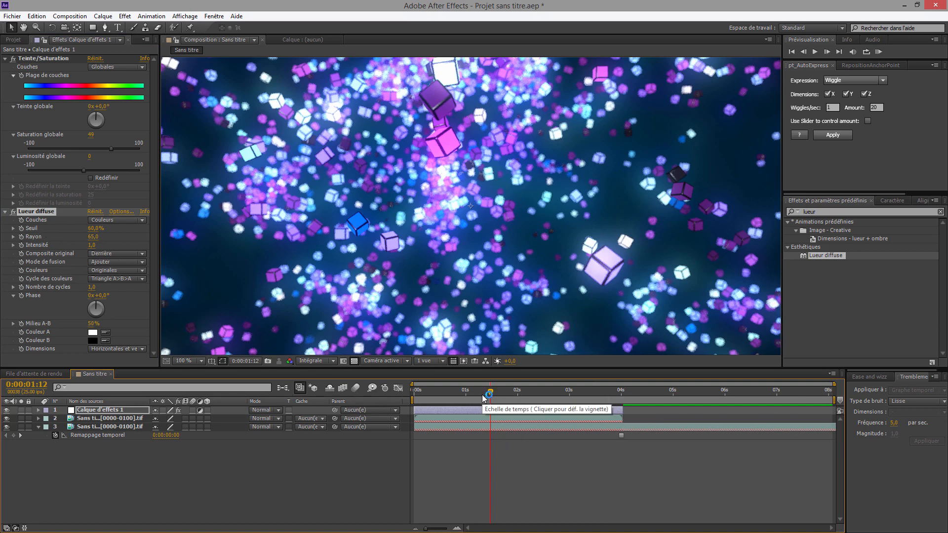
# Extend the adjustment layer to the end of the composition so its effects also cover the frozen image
pyautogui.moveTo(490, 394); pyautogui.dragTo(621, 396)
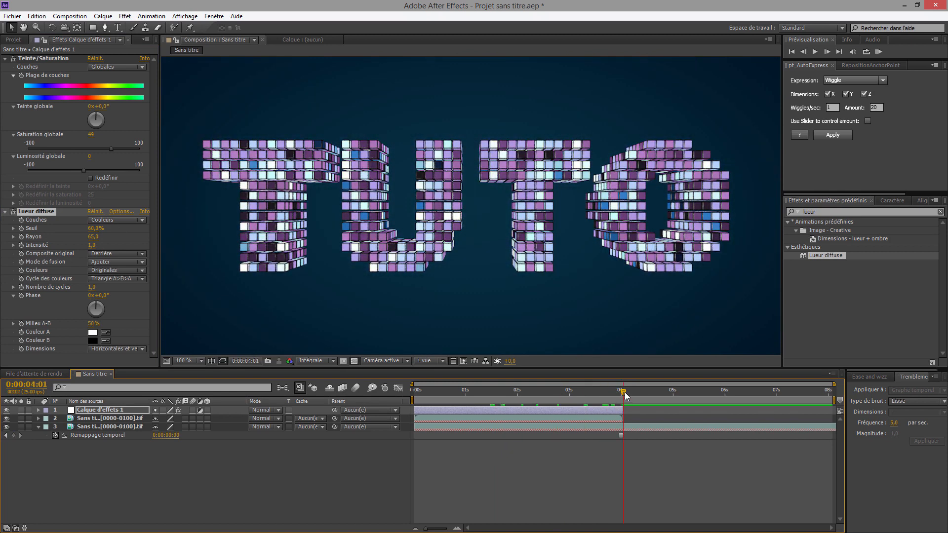
pyautogui.click(99, 409)
pyautogui.moveTo(621, 391); pyautogui.dragTo(676, 392)
pyautogui.moveTo(622, 411); pyautogui.dragTo(832, 429)
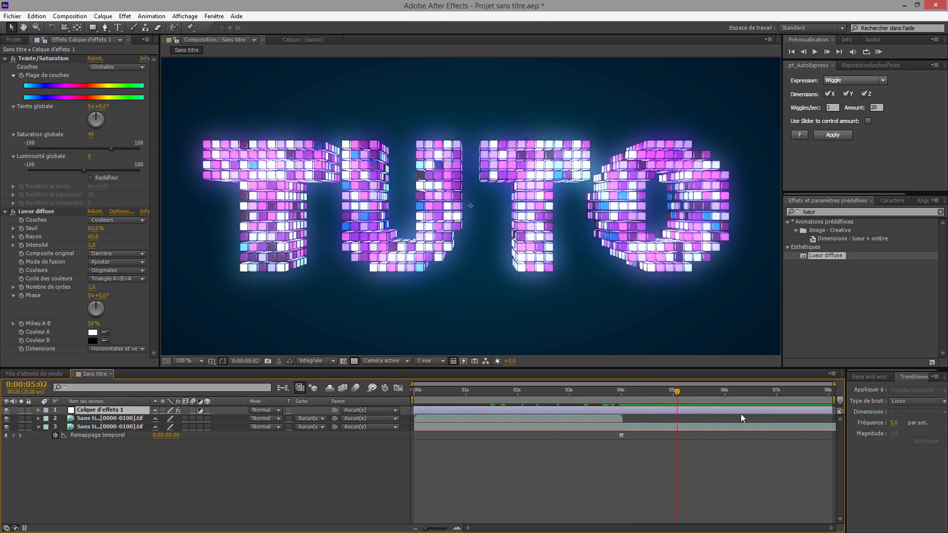
# Keyframe the Intensité of Lueur diffuse at 0:00:04:00 and set it to 0 at 0:00:05:00, then scrub through the fade
pyautogui.moveTo(678, 391); pyautogui.dragTo(621, 396)
pyautogui.click(22, 246)
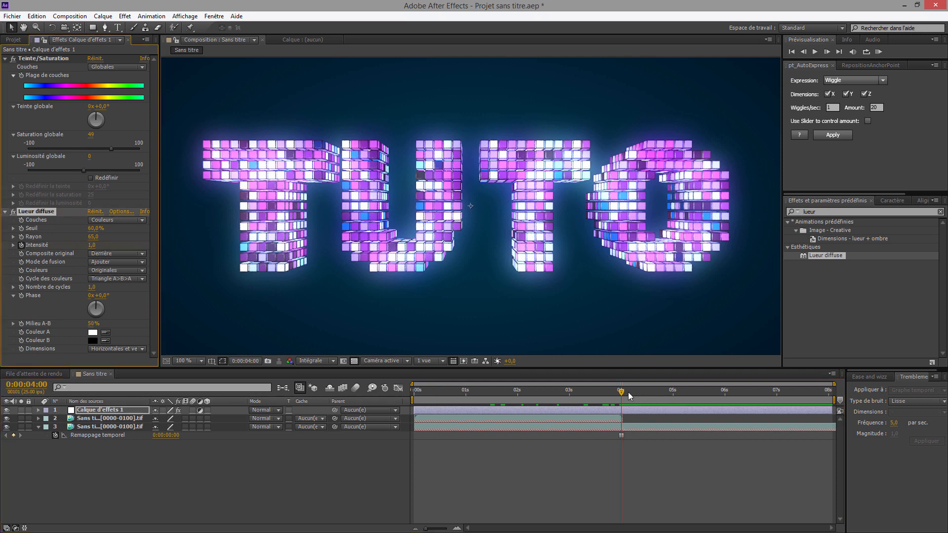
pyautogui.moveTo(620, 392); pyautogui.dragTo(670, 395)
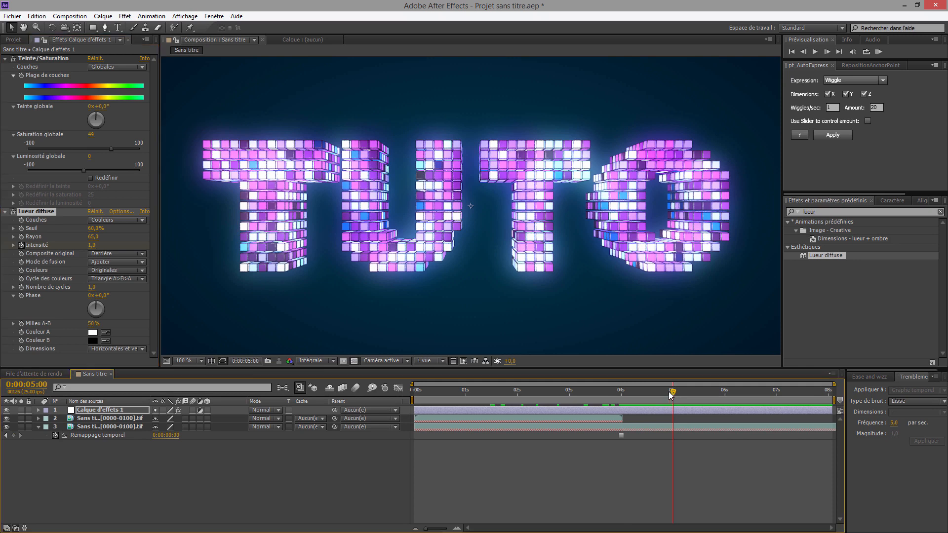
pyautogui.click(92, 245)
pyautogui.write('0')
pyautogui.press('Return')
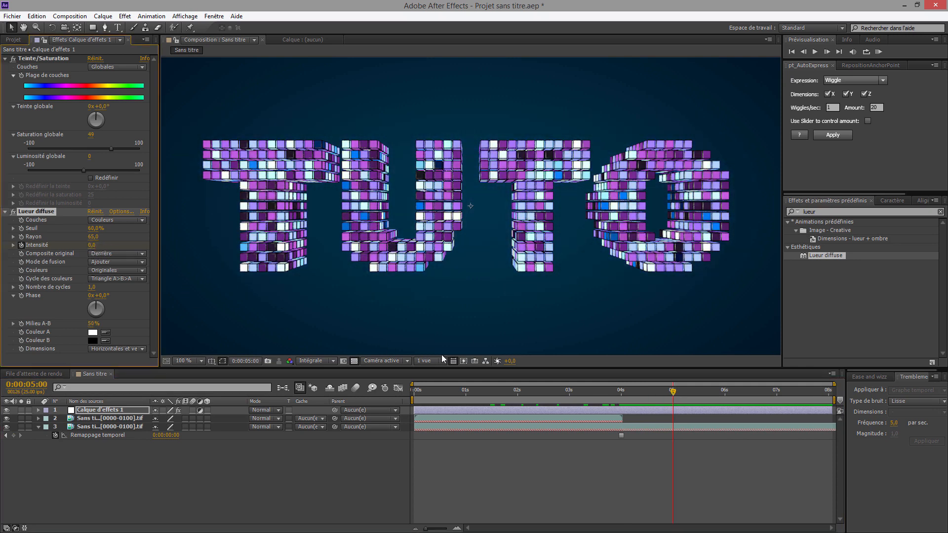
pyautogui.moveTo(675, 395); pyautogui.dragTo(831, 444)
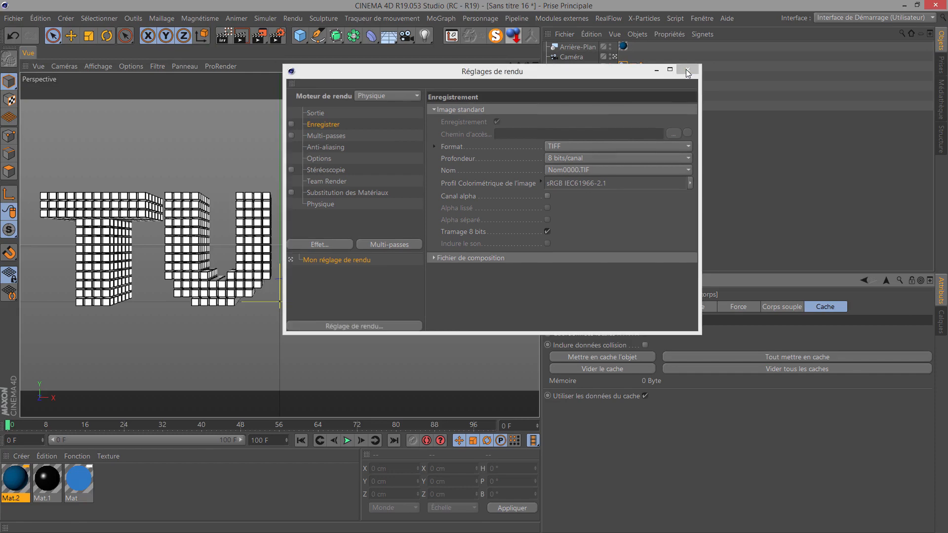
# Switch to Cinema 4D, close the render settings and hide the Arrière-Plan object in both the viewport and the render
pyautogui.click(687, 69)
pyautogui.click(575, 46)
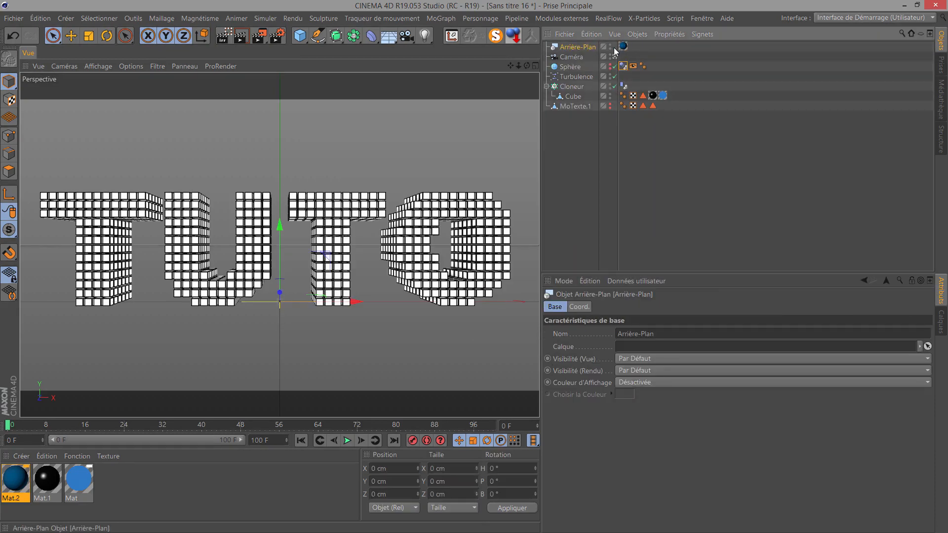
pyautogui.click(610, 45)
pyautogui.click(610, 45)
pyautogui.click(610, 49)
pyautogui.click(611, 49)
# Add a Spot light to the scene and rotate its heading to -90°
pyautogui.moveTo(422, 34); pyautogui.dragTo(542, 51)
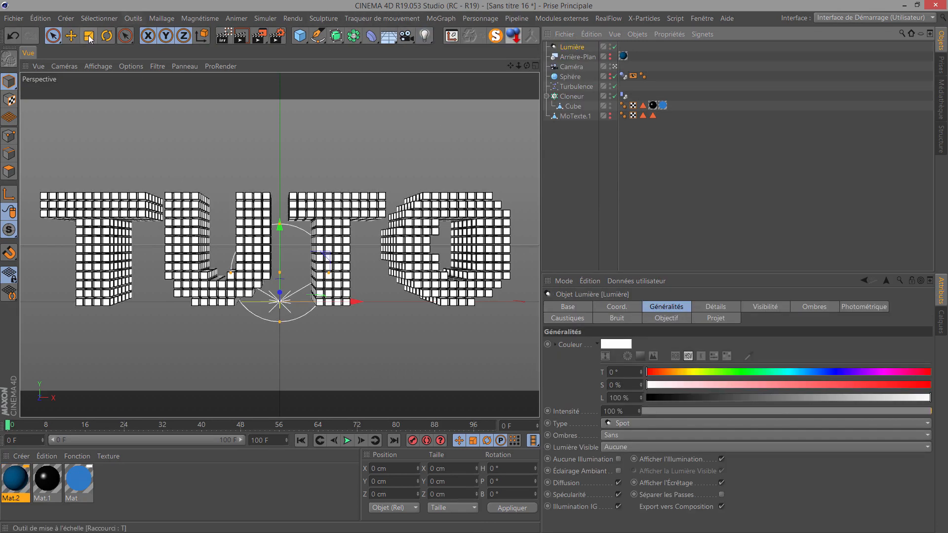
pyautogui.click(107, 36)
pyautogui.moveTo(303, 309); pyautogui.dragTo(190, 311)
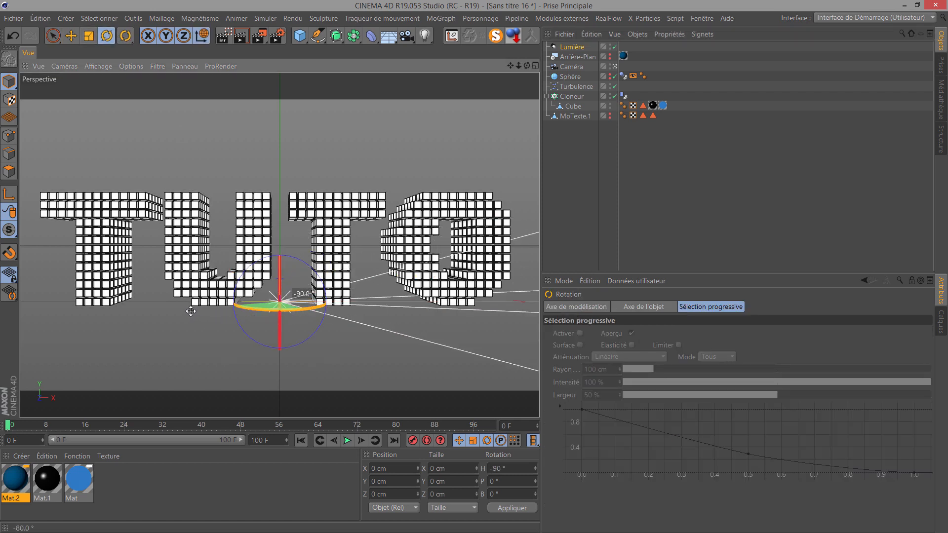
# Move the spot light to about 78 cm on Y and about -642 cm on X, beside the first letter
pyautogui.press('e')
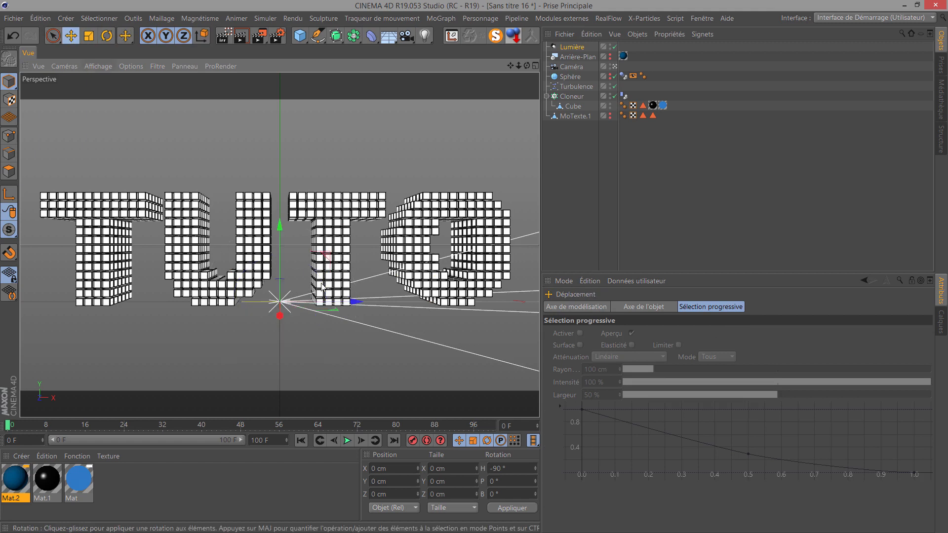
pyautogui.moveTo(277, 240); pyautogui.dragTo(274, 179)
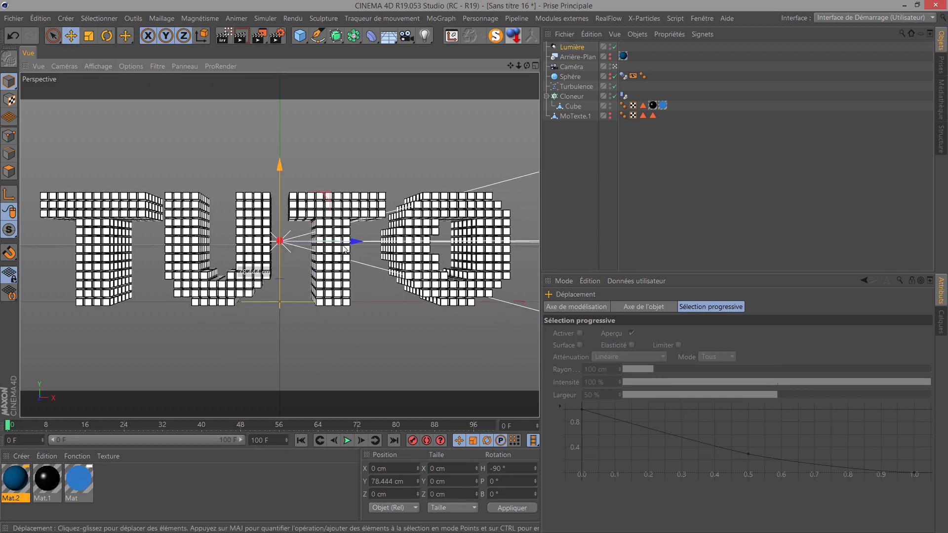
pyautogui.moveTo(354, 242); pyautogui.dragTo(484, 275)
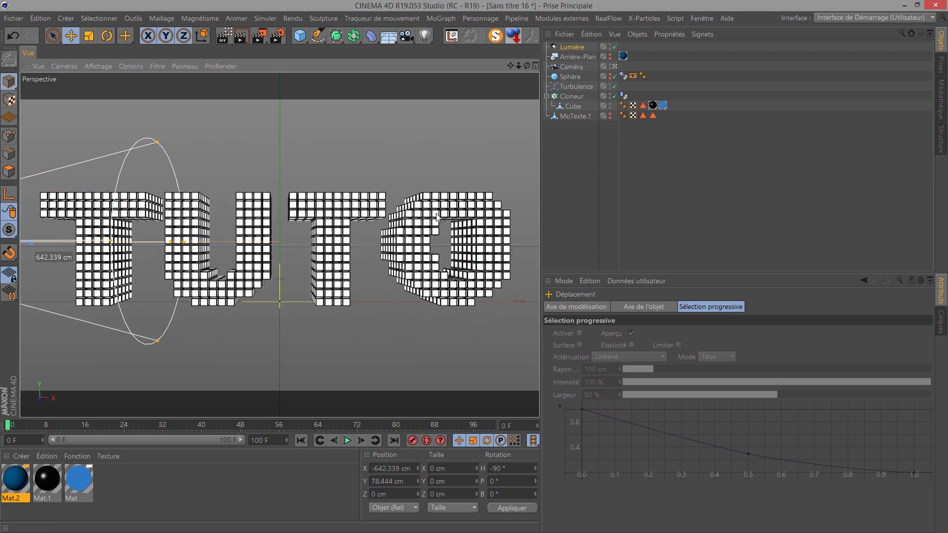
# Set the light's Ombres to Surfaciques and its Lumière Visible to Volumétrique
pyautogui.click(572, 47)
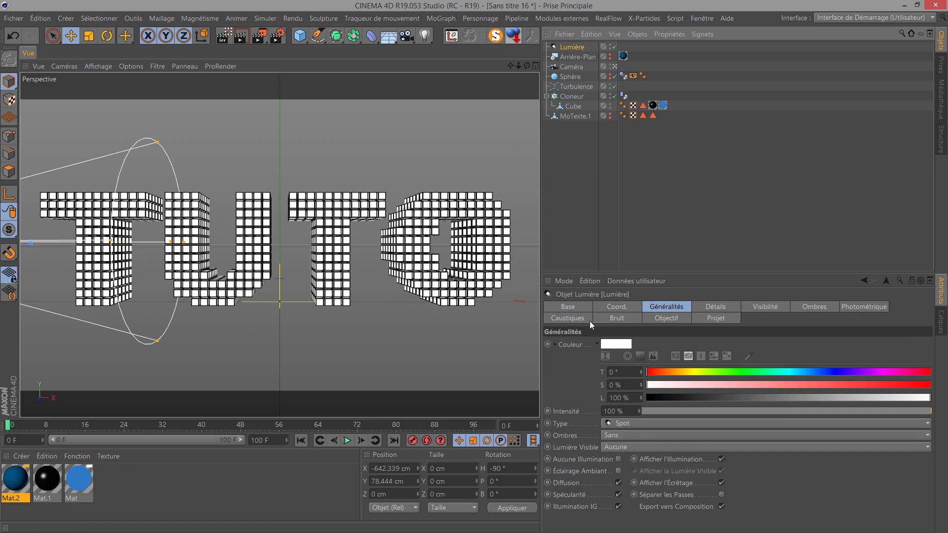
pyautogui.click(614, 436)
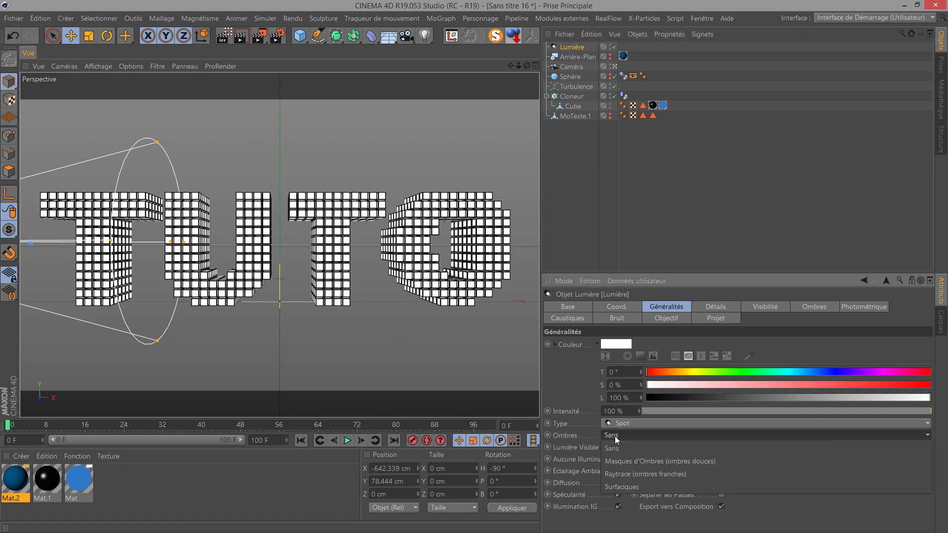
pyautogui.click(620, 487)
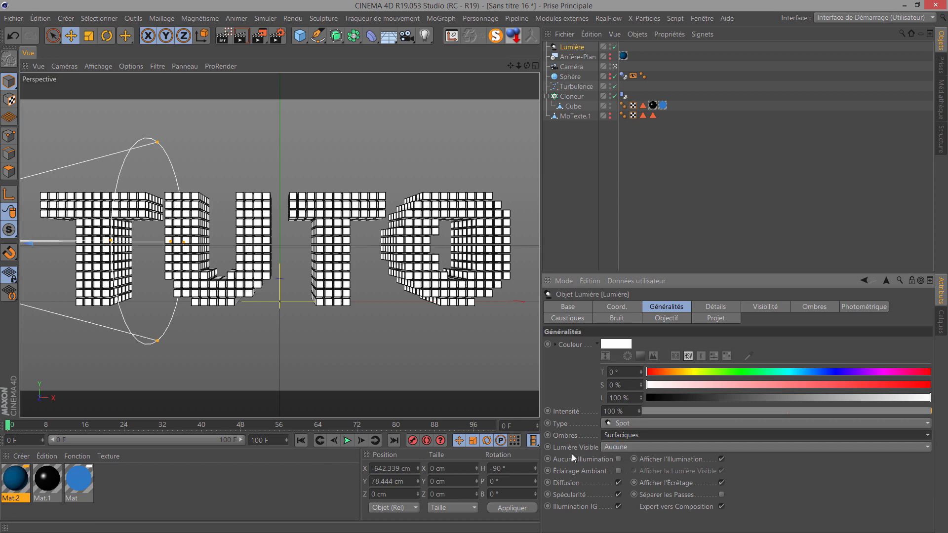
pyautogui.click(642, 449)
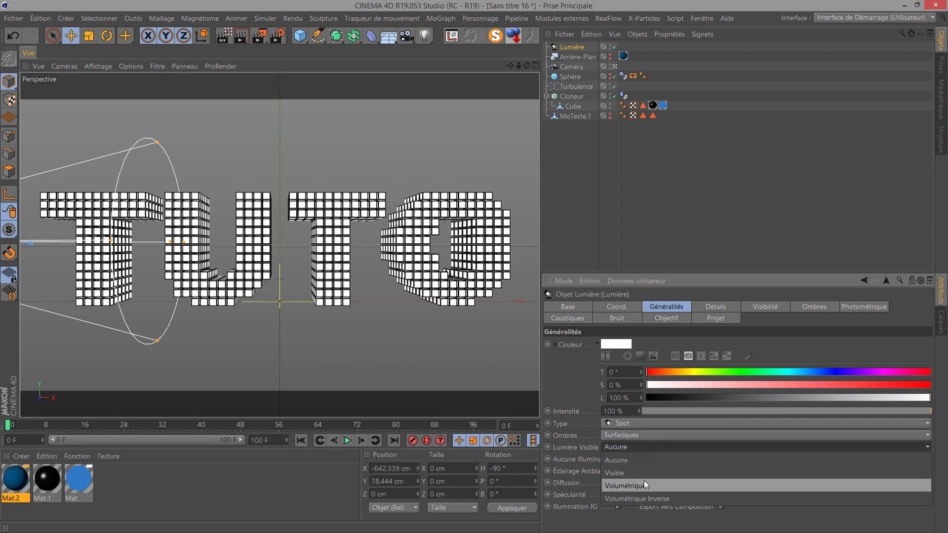
pyautogui.click(641, 485)
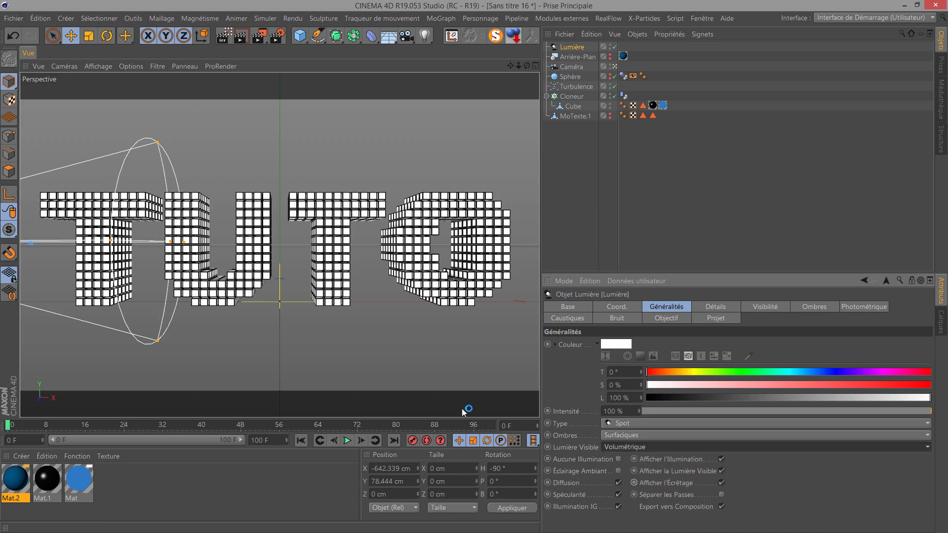
# Extend the spot light's range across the whole TUTO text and render the view to check the volumetric beam
pyautogui.moveTo(184, 241); pyautogui.dragTo(490, 272)
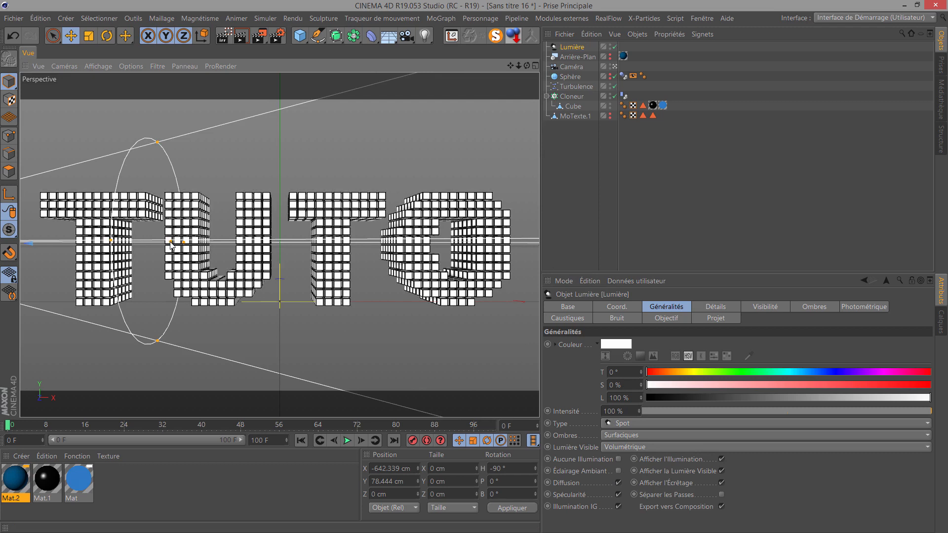
pyautogui.moveTo(174, 245); pyautogui.dragTo(272, 293)
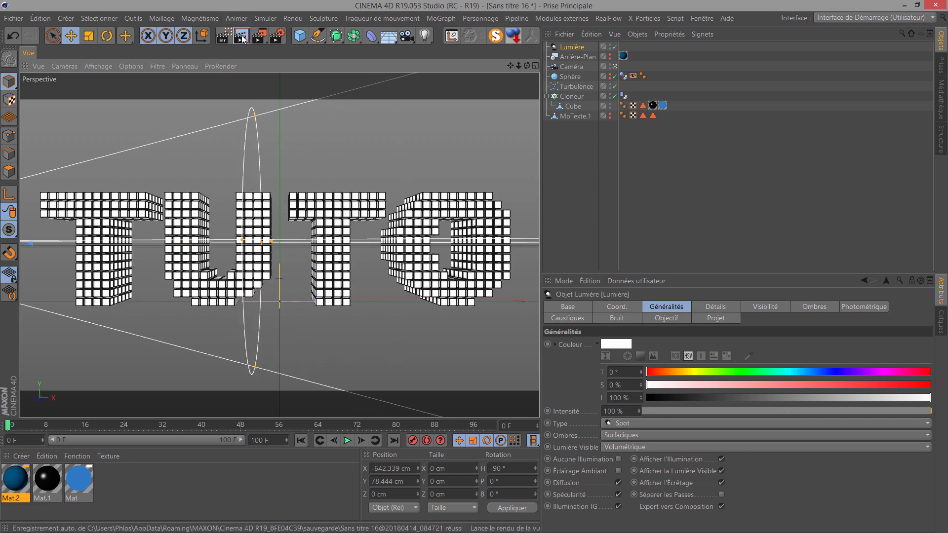
pyautogui.moveTo(296, 216); pyautogui.dragTo(213, 180)
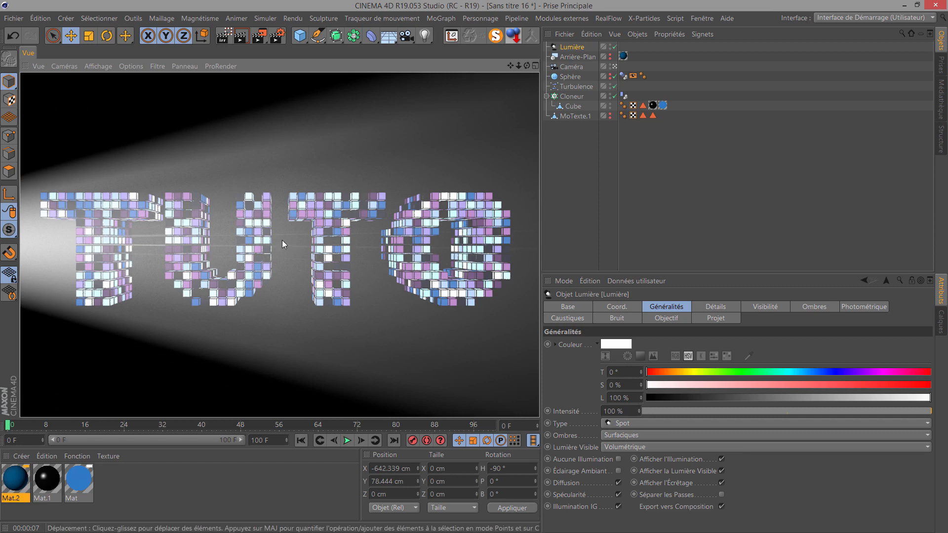
# Play the cube simulation, go to frame 56 and render the view to check the light rays between the cubes
pyautogui.click(347, 440)
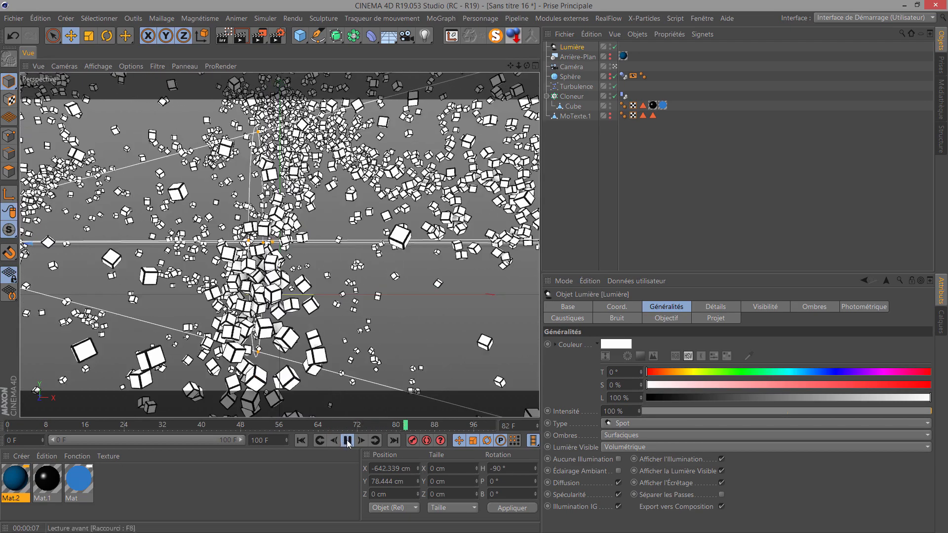
pyautogui.click(347, 440)
pyautogui.click(280, 427)
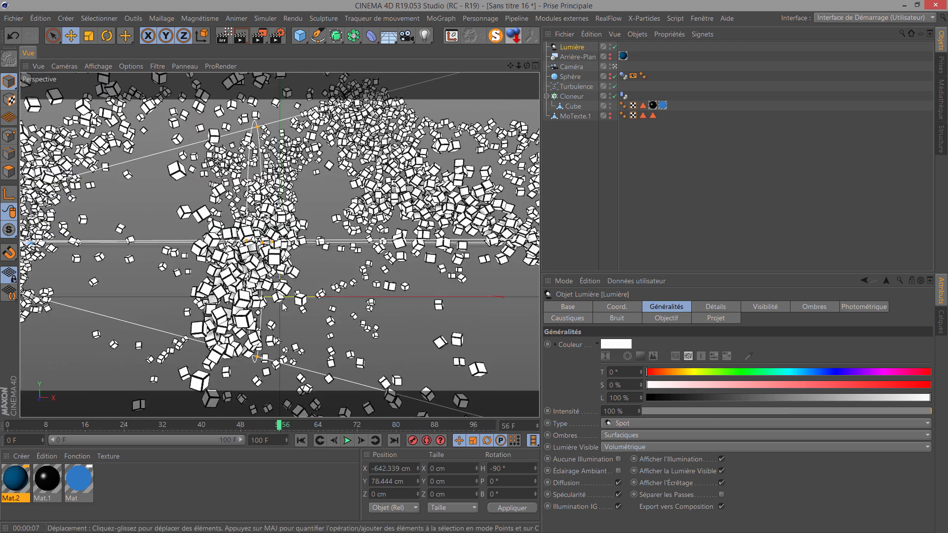
pyautogui.click(241, 39)
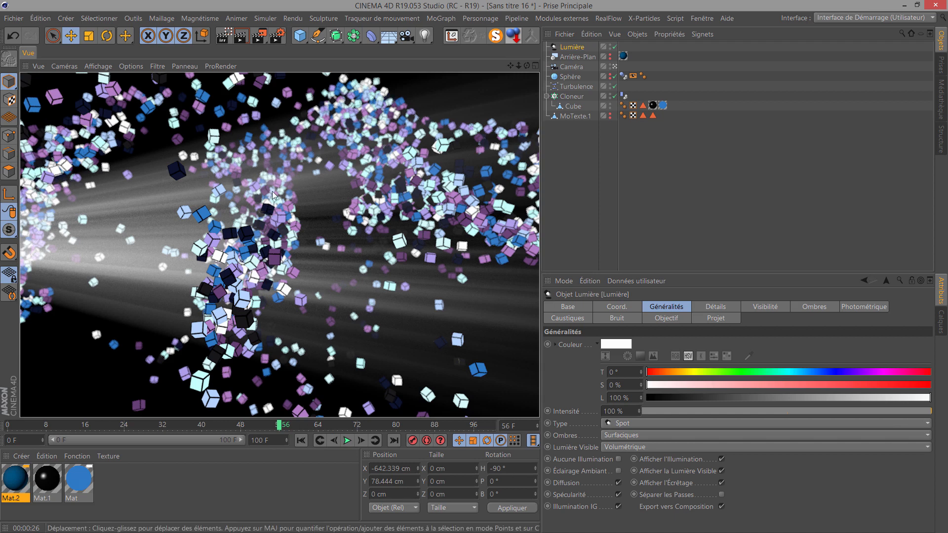
# Leave the camera view and move the spot light farther from the cubes, to about -1118 cm on X
pyautogui.click(571, 49)
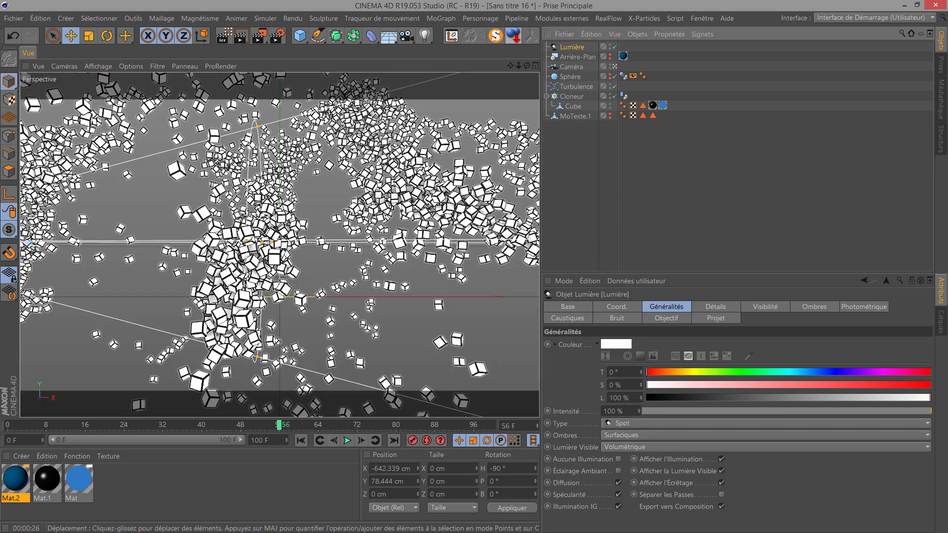
pyautogui.click(616, 67)
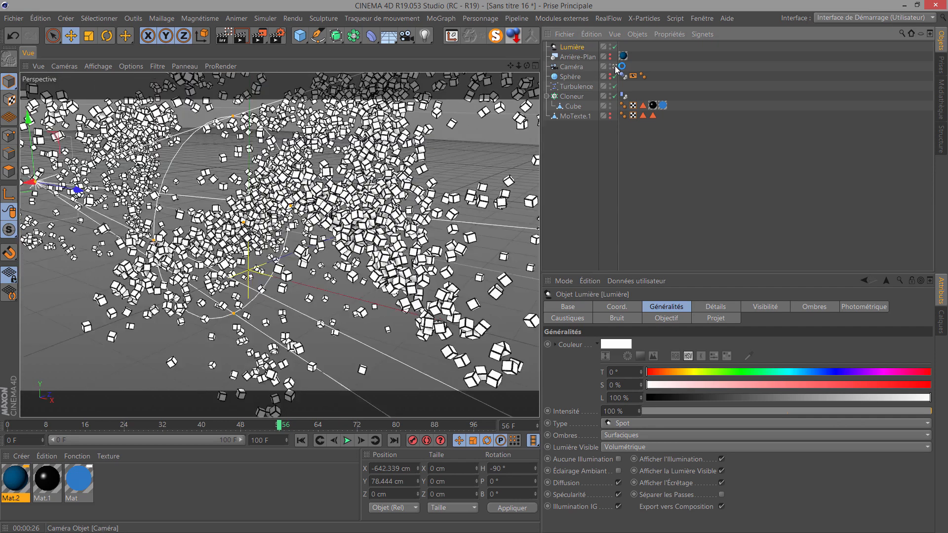
pyautogui.moveTo(189, 218); pyautogui.dragTo(123, 225)
pyautogui.moveTo(139, 166); pyautogui.dragTo(112, 201)
pyautogui.scroll(-2, 113, 190)
pyautogui.moveTo(129, 168); pyautogui.dragTo(263, 236)
pyautogui.scroll(-6, 335, 274)
pyautogui.keyDown('alt'); pyautogui.moveTo(390, 276); pyautogui.dragTo(508, 313); pyautogui.keyUp('alt')
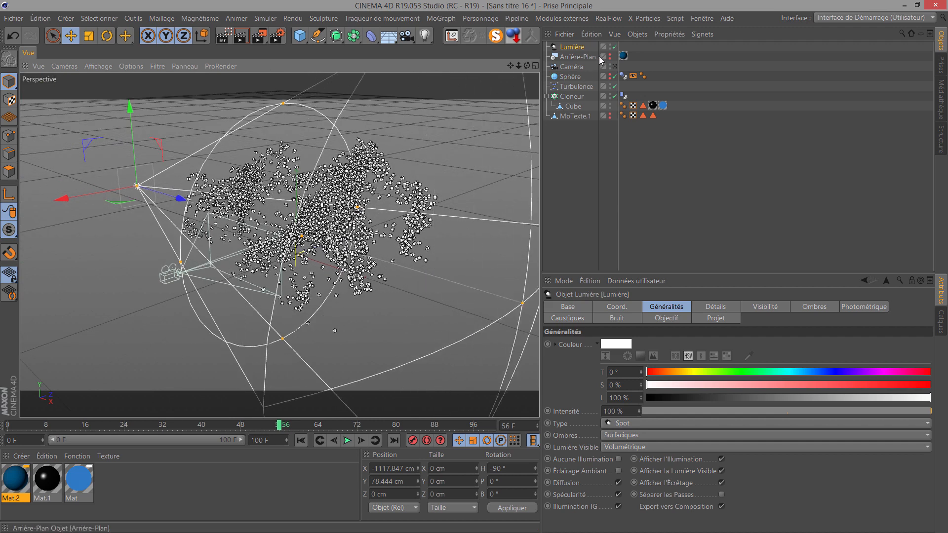
# Turn off the Luminescence channel of the material Mat and copy its Variation texture values
pyautogui.click(79, 486)
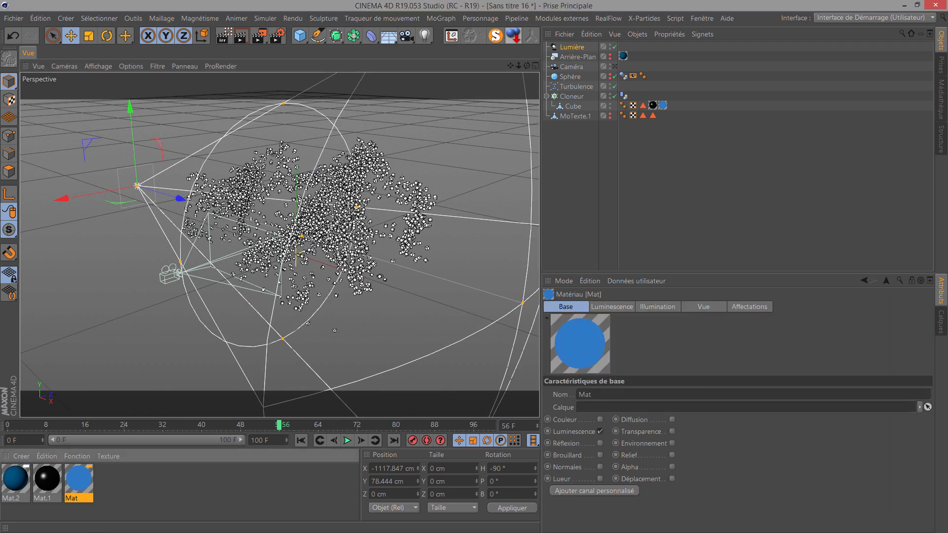
pyautogui.doubleClick(79, 479)
pyautogui.click(304, 218)
pyautogui.click(286, 220)
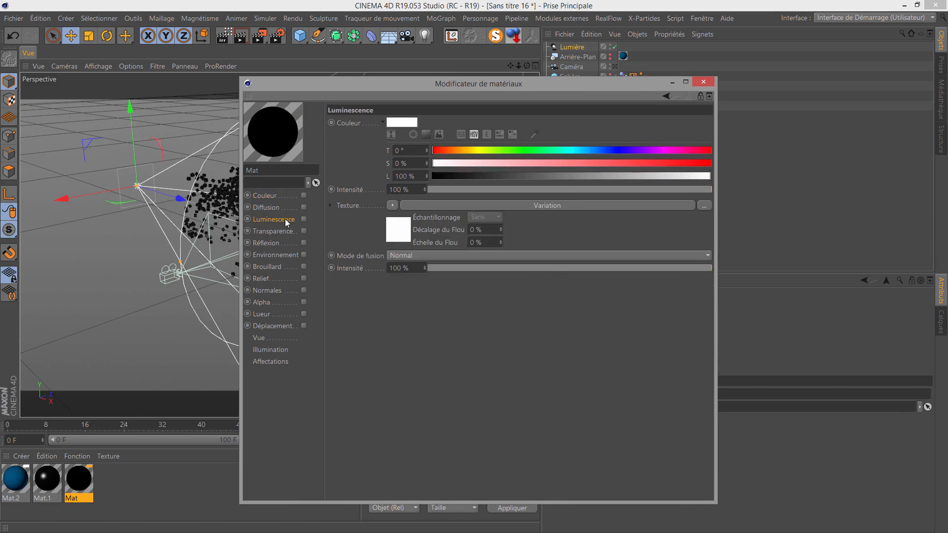
pyautogui.rightClick(350, 206)
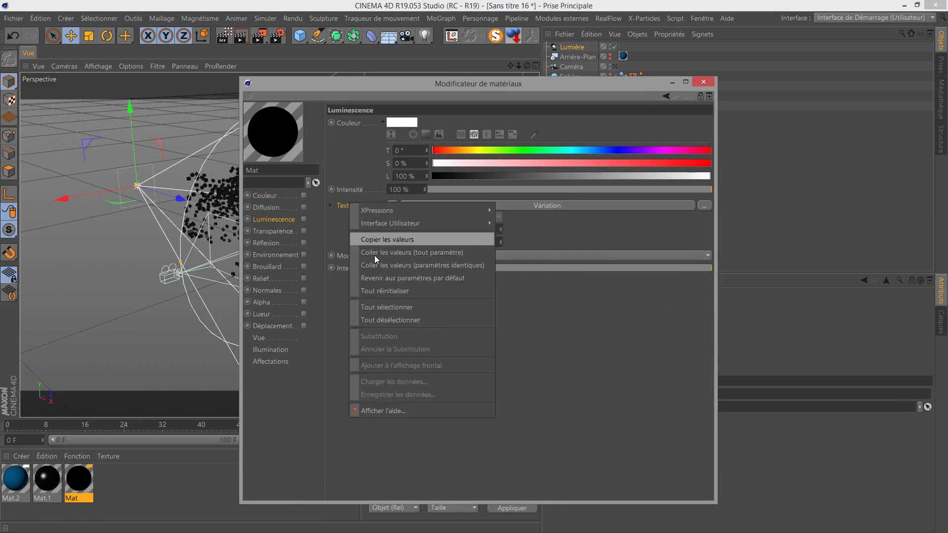
pyautogui.click(374, 238)
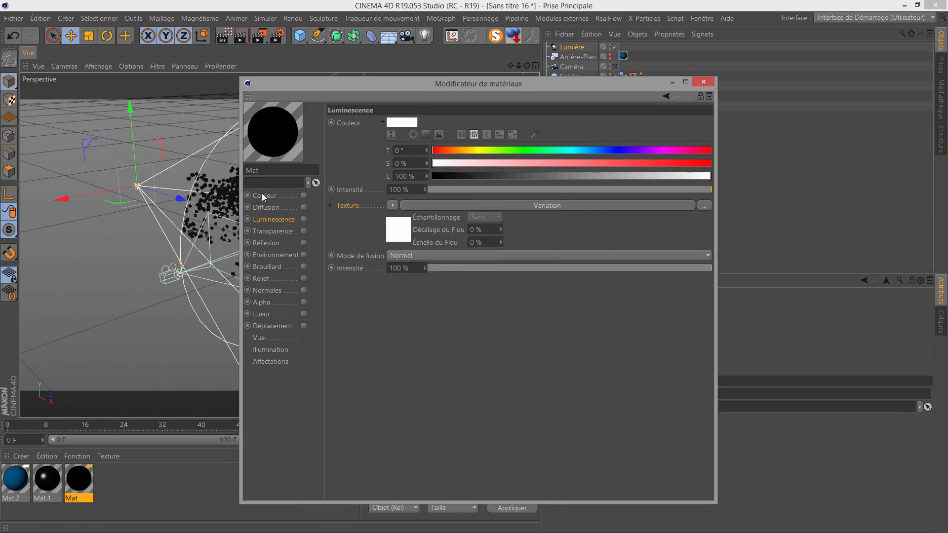
# Enable the Couleur channel of Mat, paste the copied Variation texture into it and close the material editor
pyautogui.click(264, 196)
pyautogui.click(304, 194)
pyautogui.rightClick(348, 205)
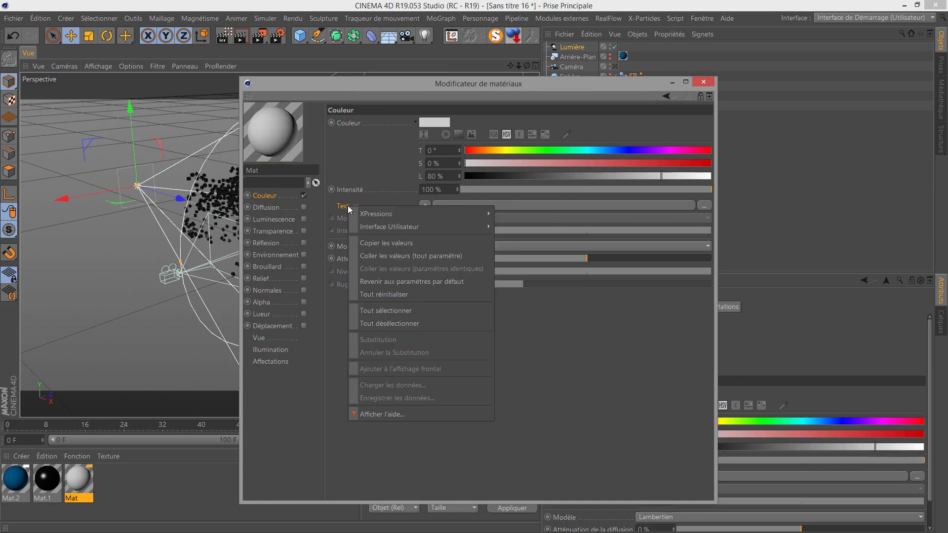
pyautogui.click(385, 256)
pyautogui.click(703, 82)
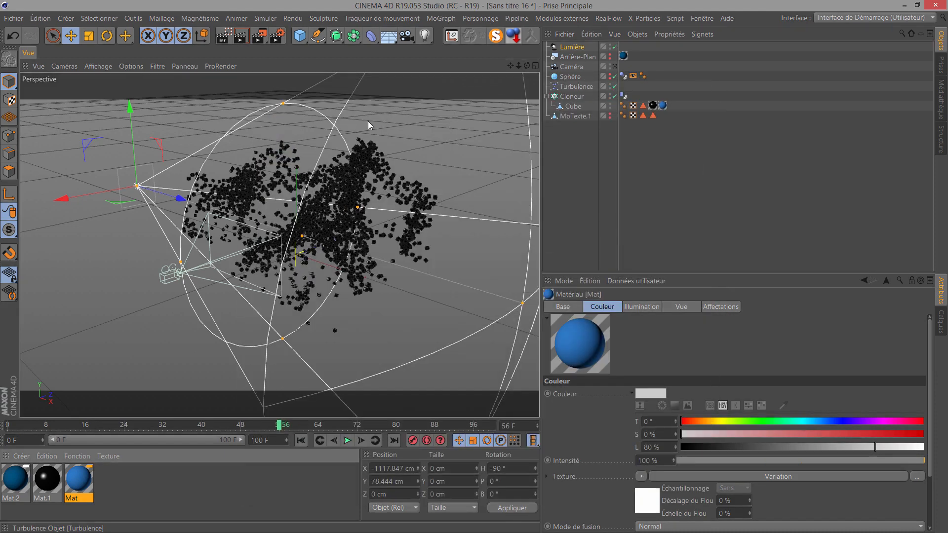
# Return to the camera view and render frame 56 with the new cube material
pyautogui.click(614, 66)
pyautogui.hotkey('alt', 'r')
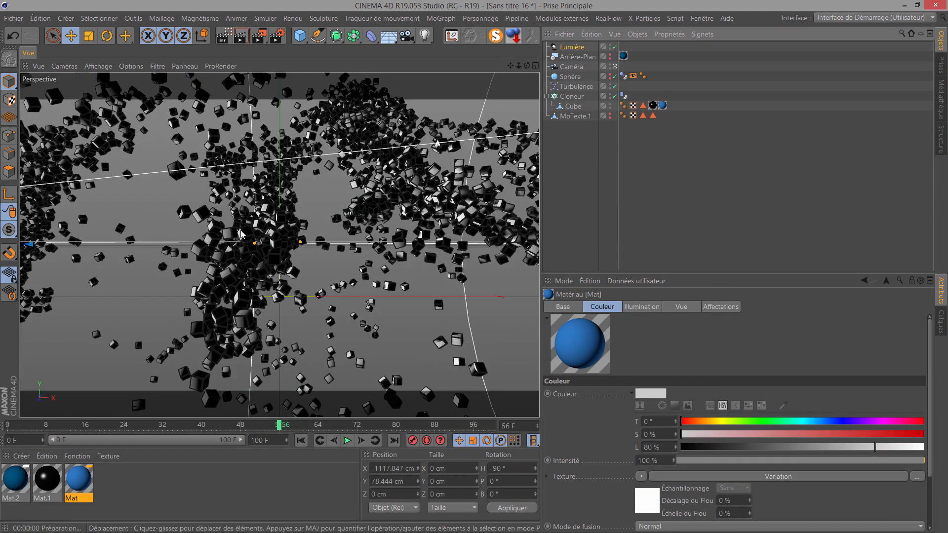